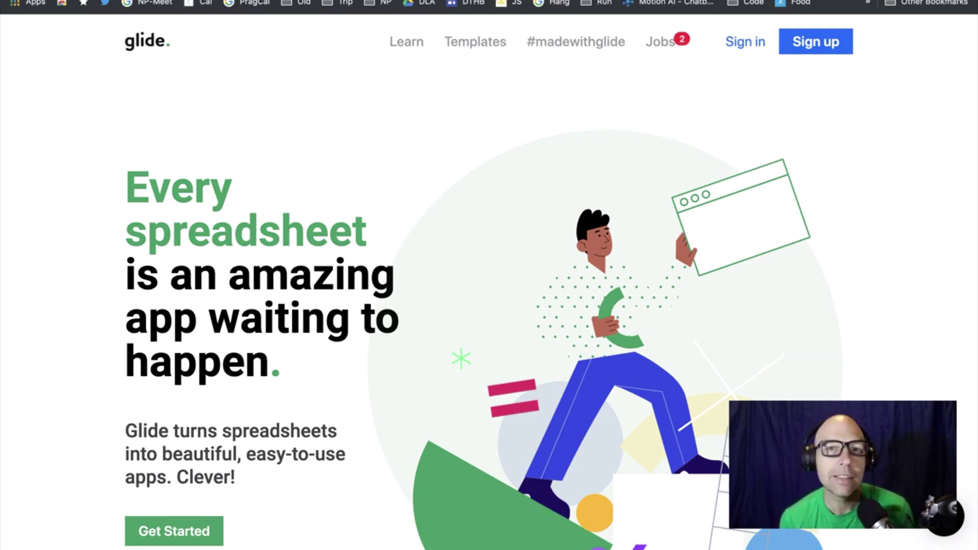
Go to the Glide apps dashboard
scroll(137, 212, "down", 1)
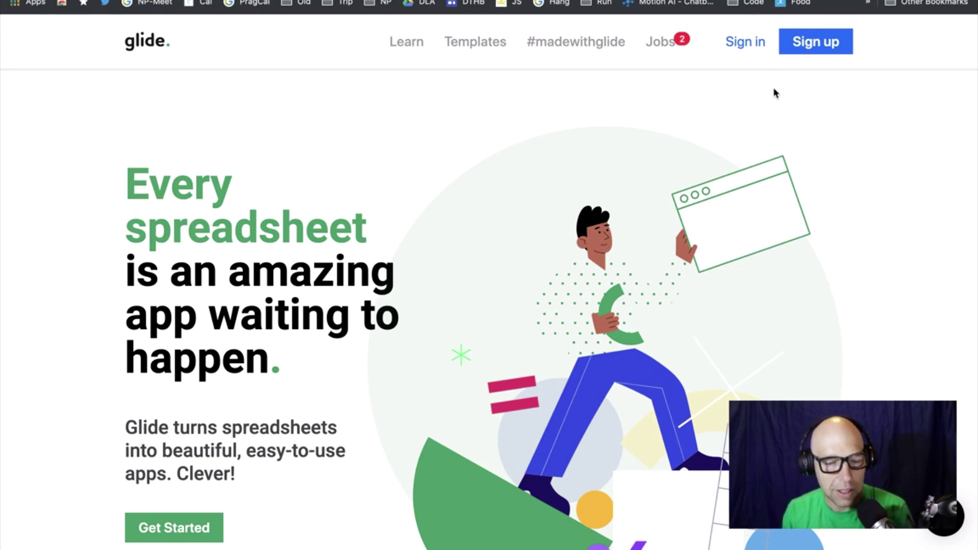
scroll(776, 93, "down", 1)
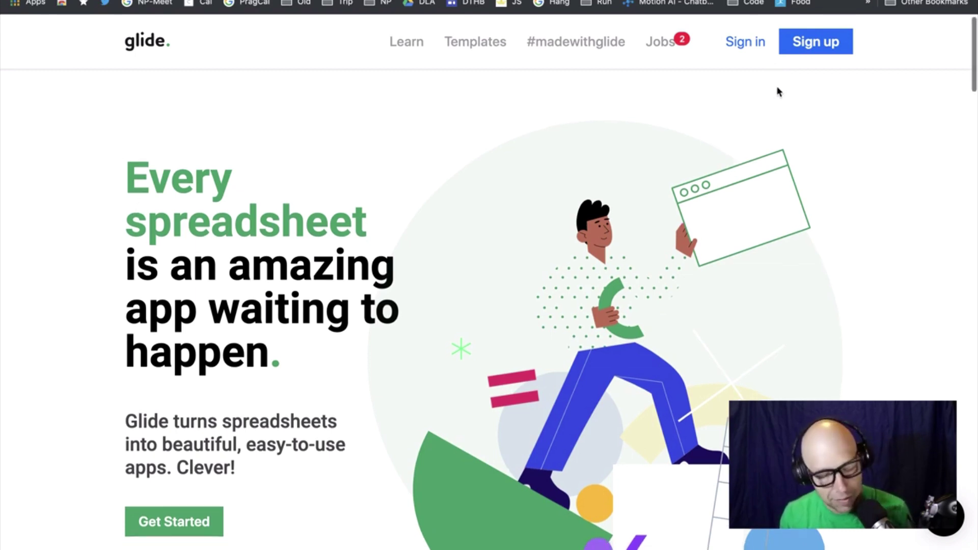
left_click(821, 49)
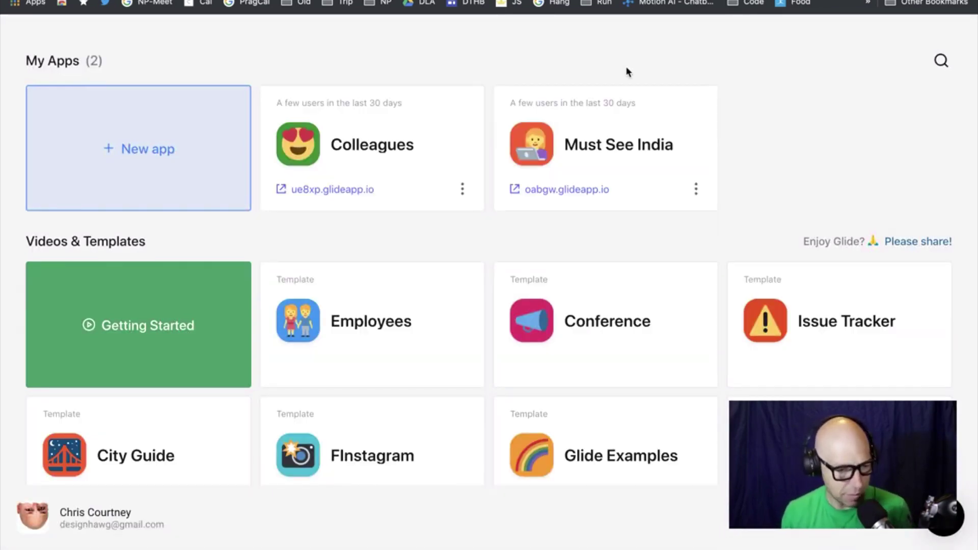
Sign out of the current profile and start signing up for Glide again
scroll(557, 188, "down", 2)
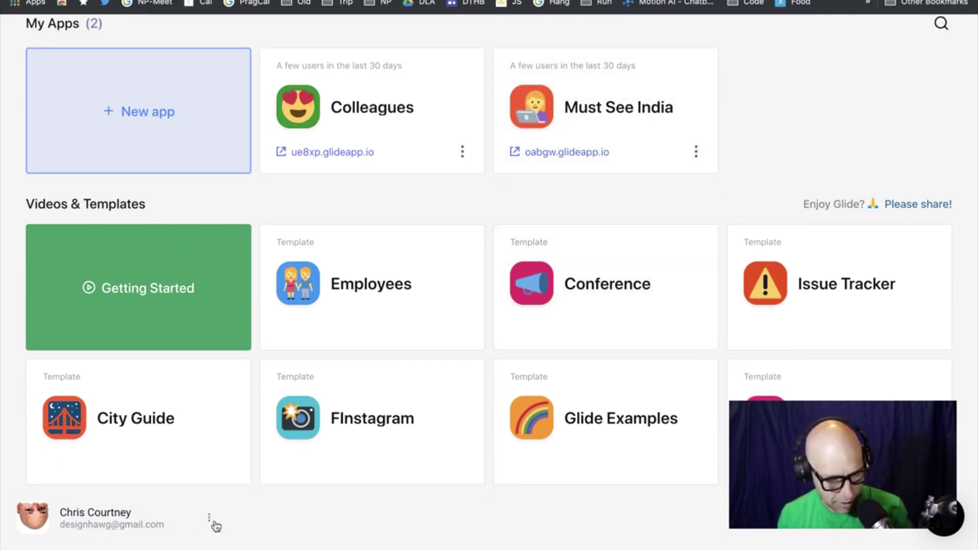
left_click(209, 518)
left_click(202, 484)
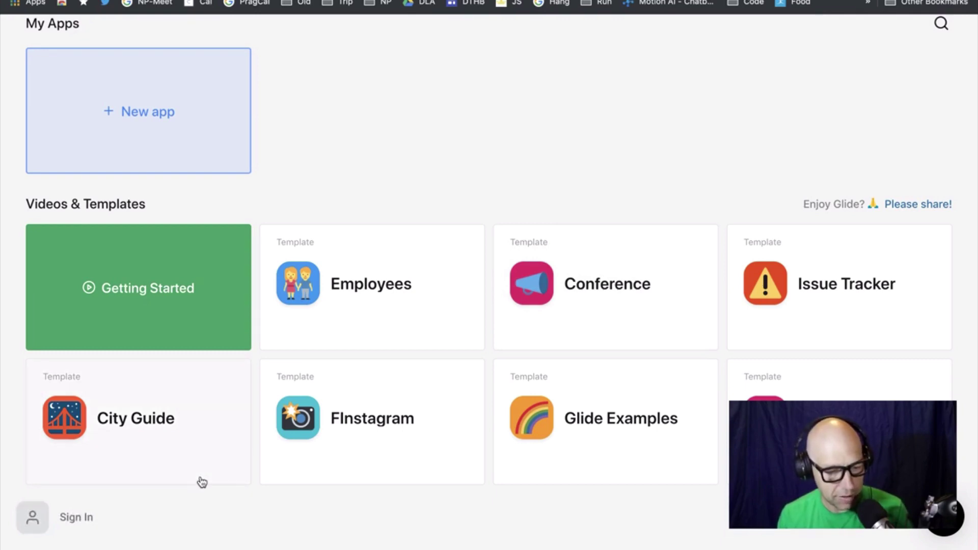
scroll(230, 458, "up", 2)
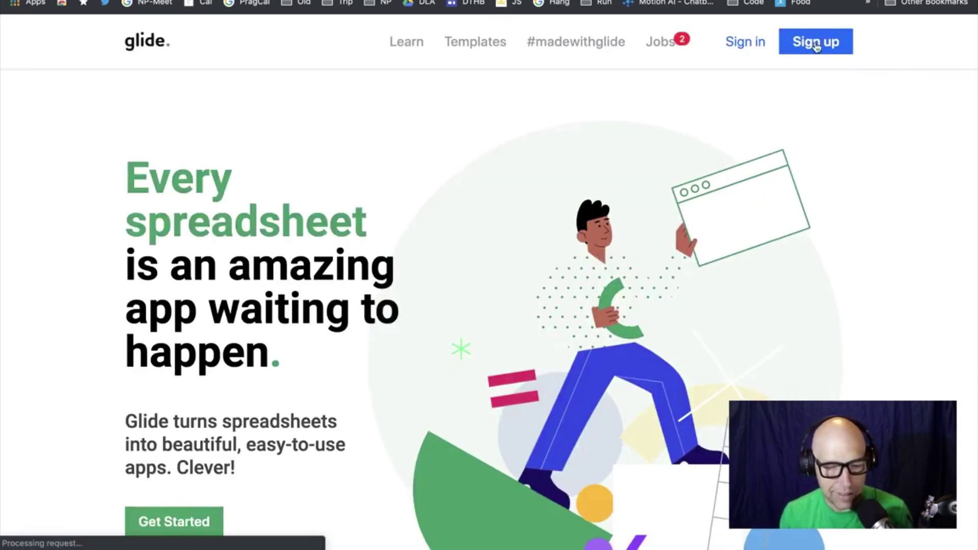
left_click(816, 43)
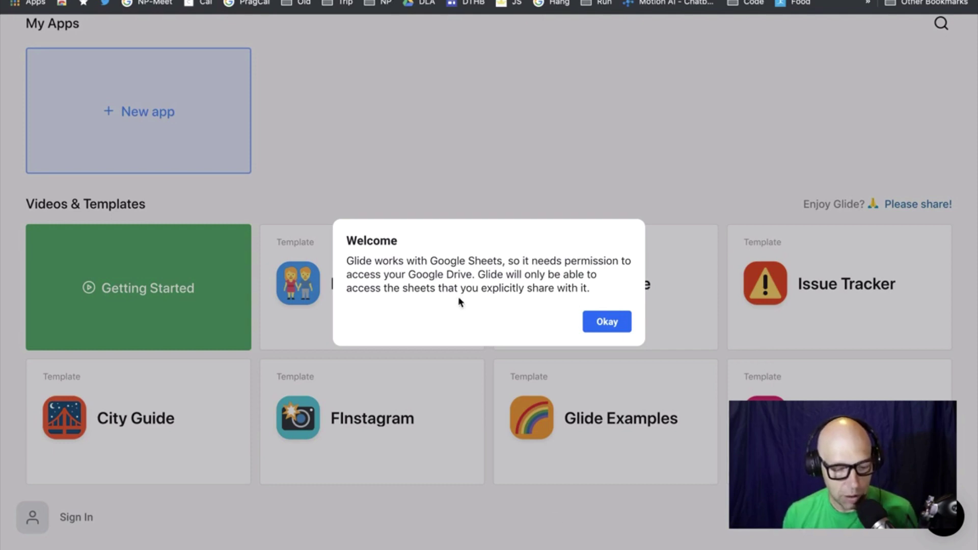
Accept the Welcome notice that Glide needs Google Drive permission
left_click_drag(519, 261, 590, 262)
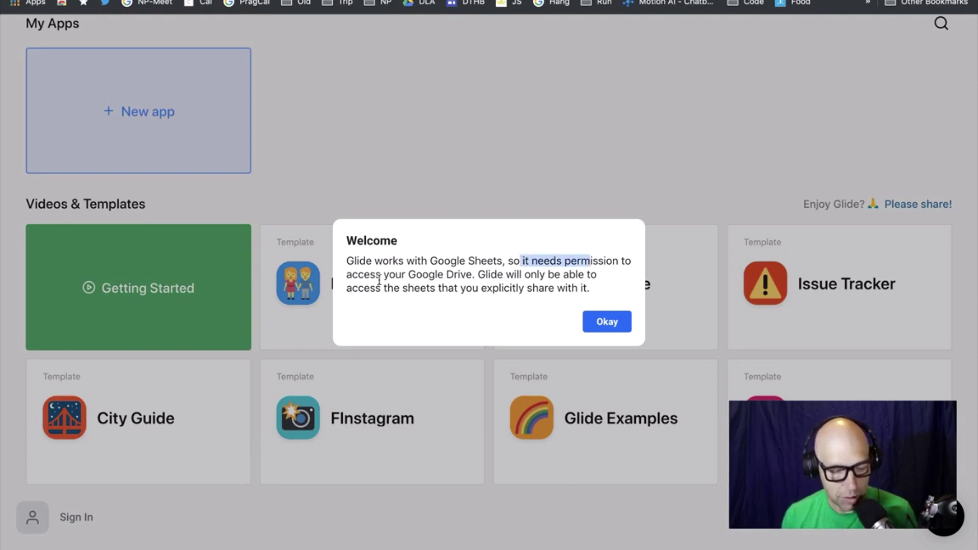
left_click_drag(365, 276, 475, 275)
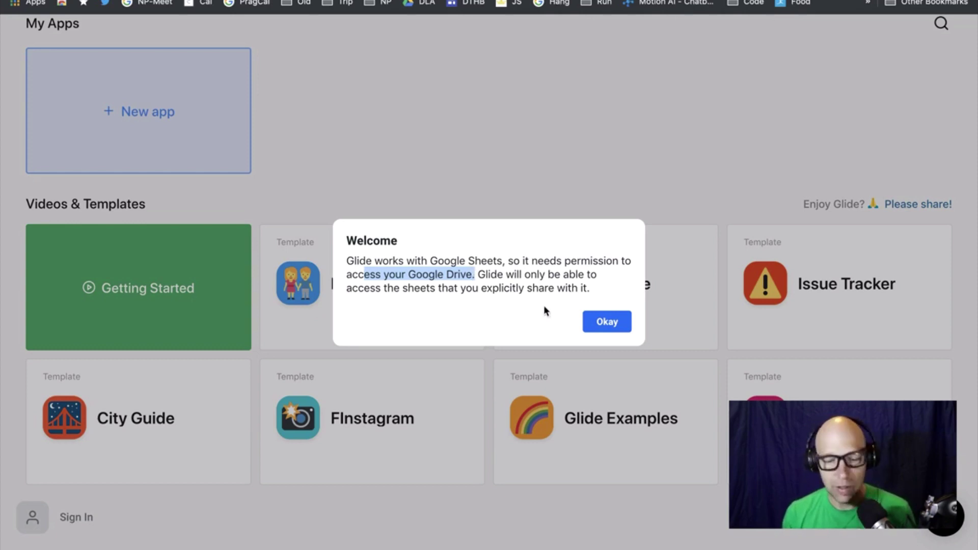
left_click(606, 321)
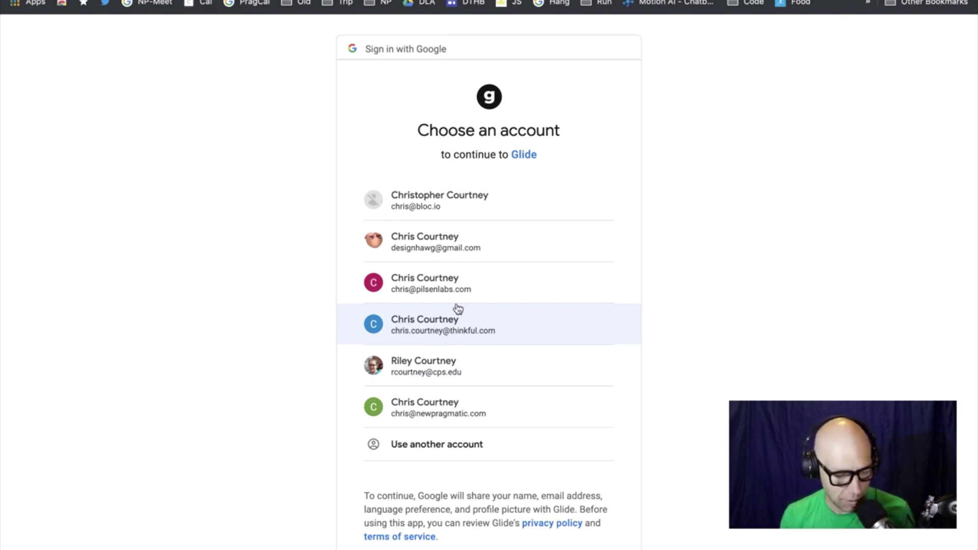
Pick a different Google account and allow Glide access to its Drive files
left_click(456, 416)
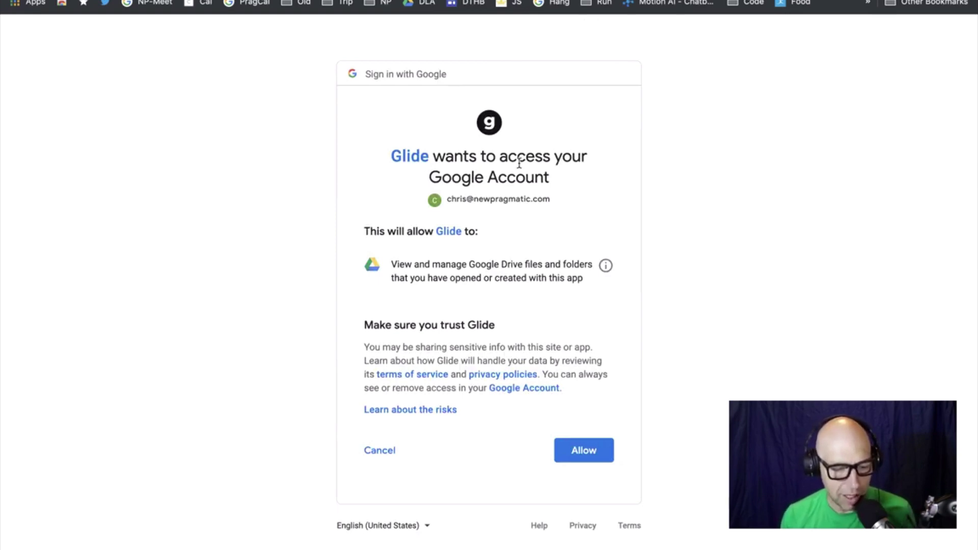
left_click(599, 456)
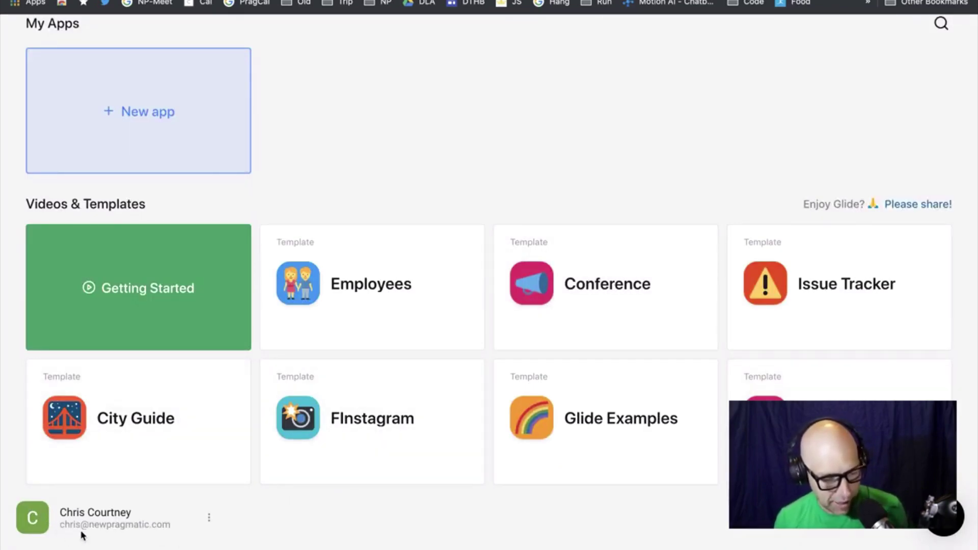
Open the Employees template card under Videos & Templates
scroll(346, 431, "up", 2)
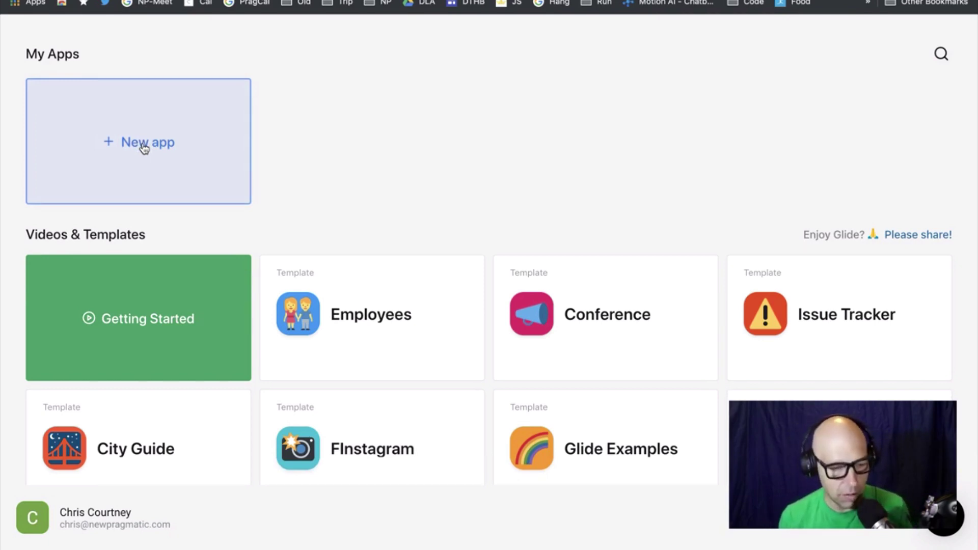
scroll(331, 315, "down", 1)
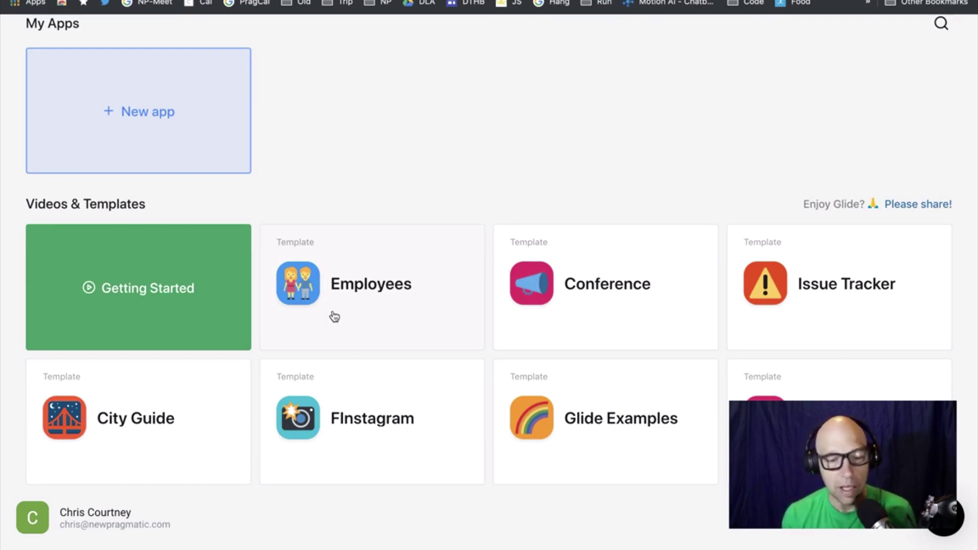
left_click(383, 311)
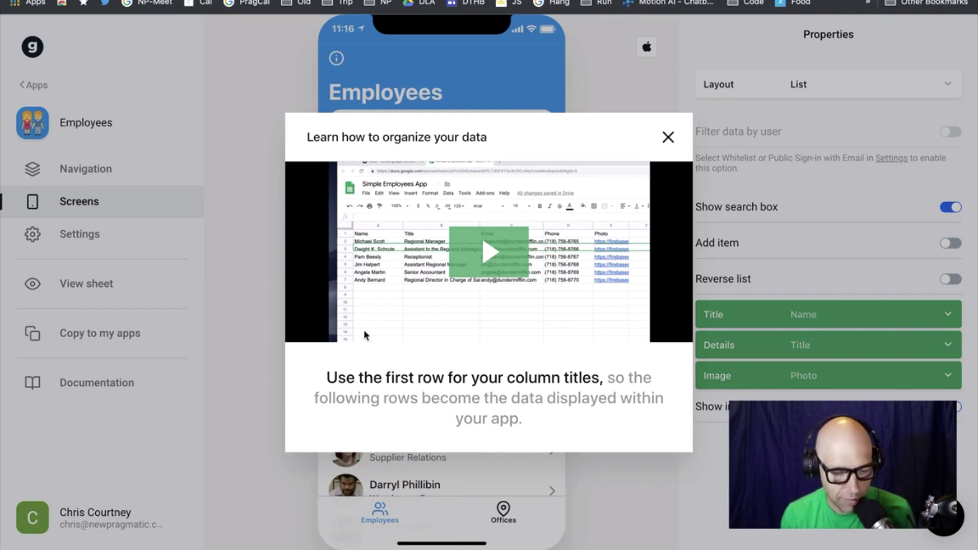
Dismiss the tutorial and try the Compact List, Tiles and Calendar layouts for Employees
left_click(668, 137)
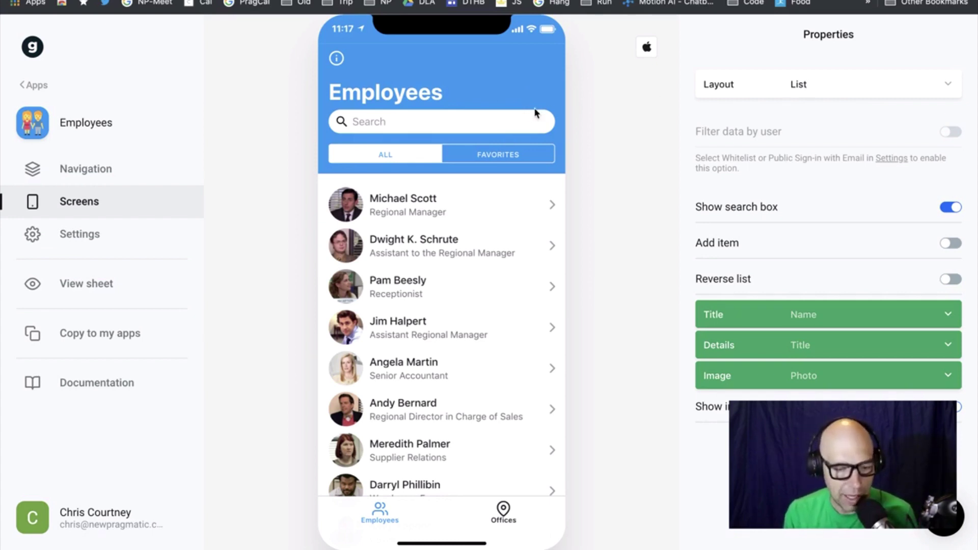
left_click(911, 85)
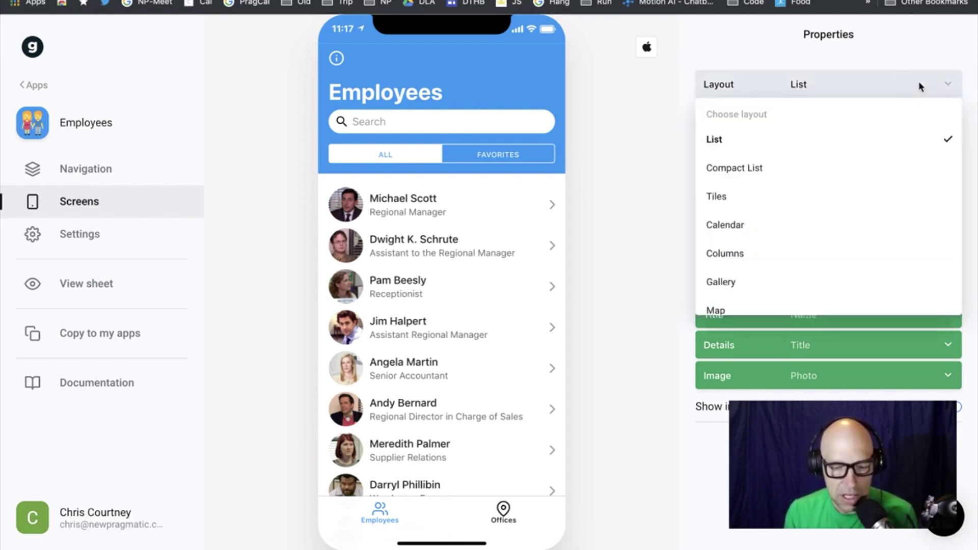
left_click(899, 168)
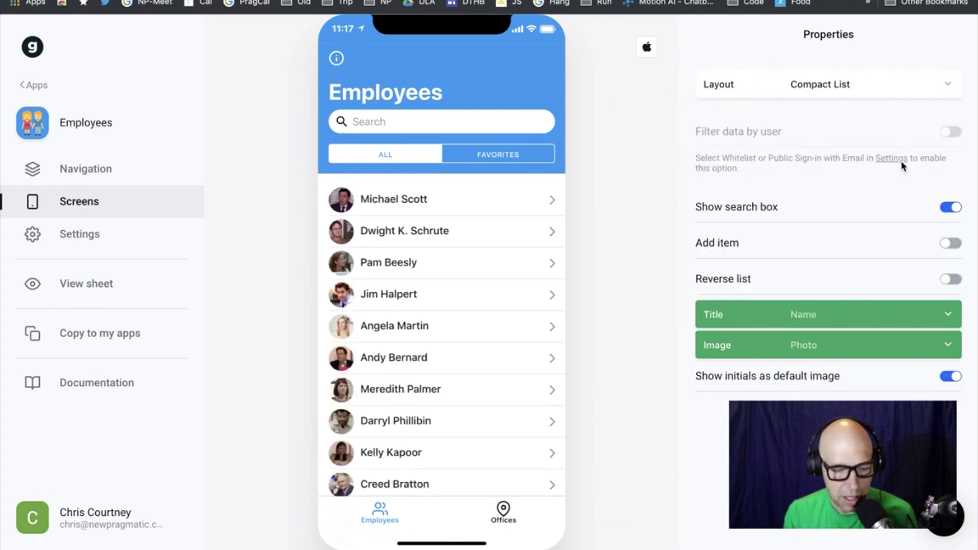
left_click(942, 87)
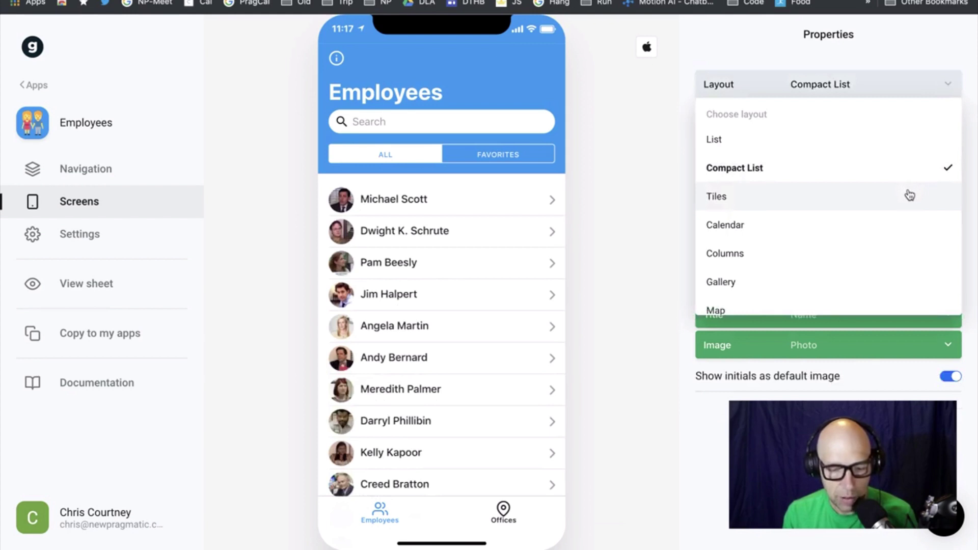
left_click(910, 195)
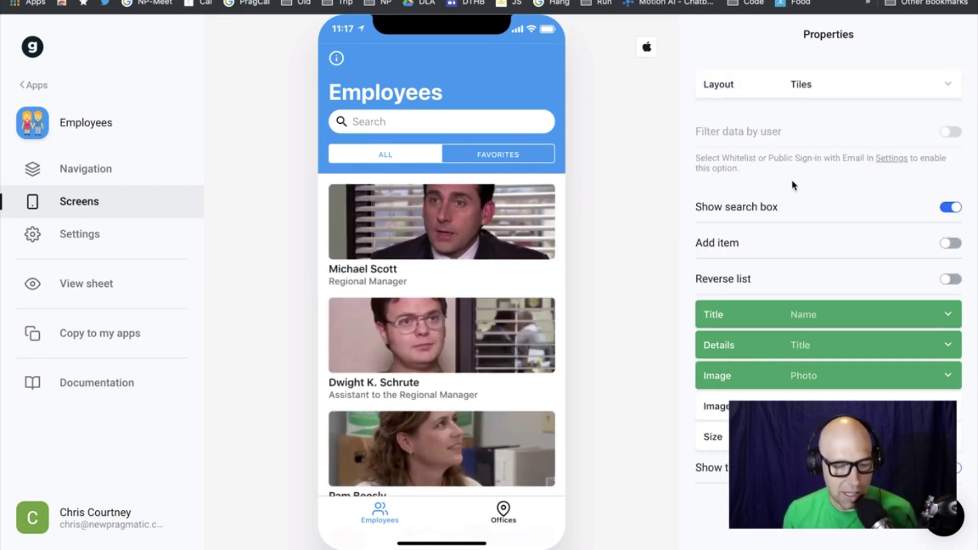
left_click(947, 85)
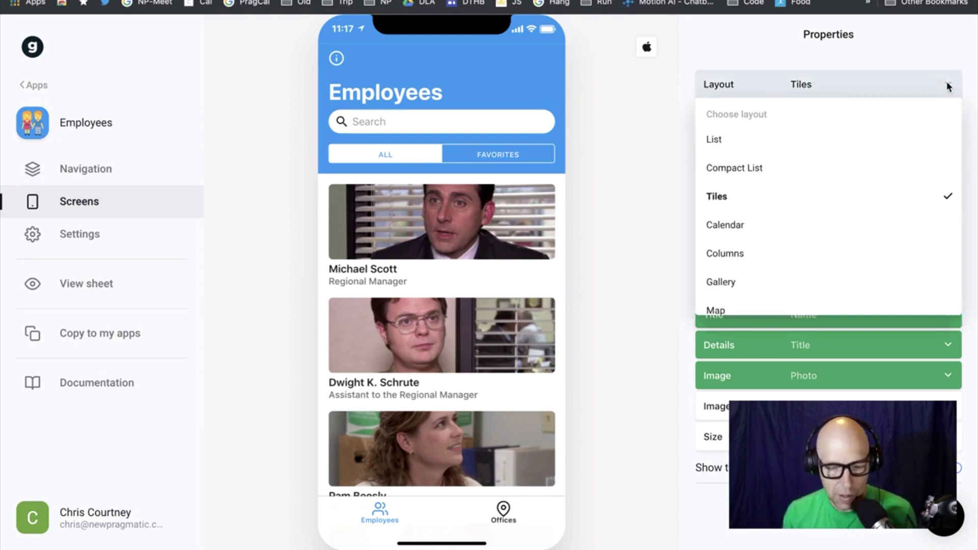
left_click(878, 237)
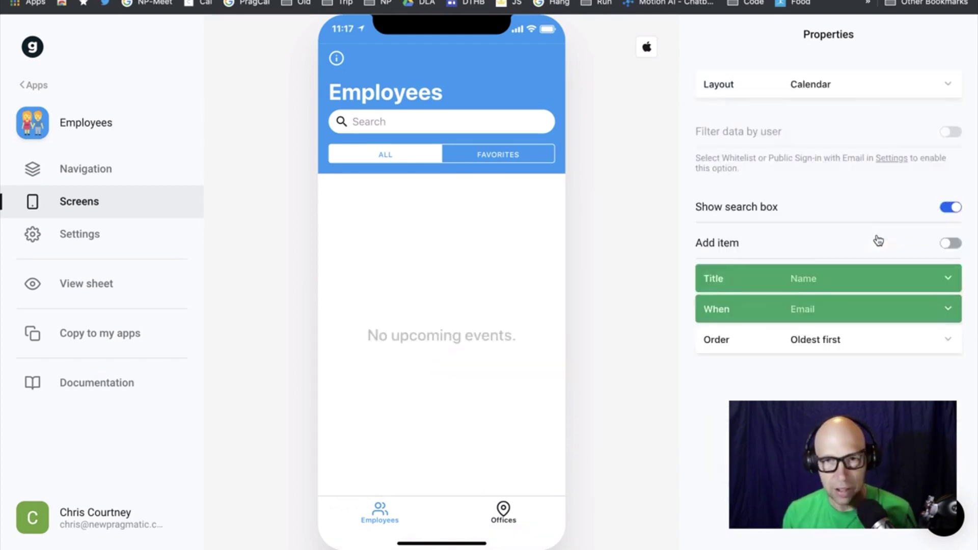
Switch back to List, settle on the Gallery layout, and open the first employee
left_click(921, 83)
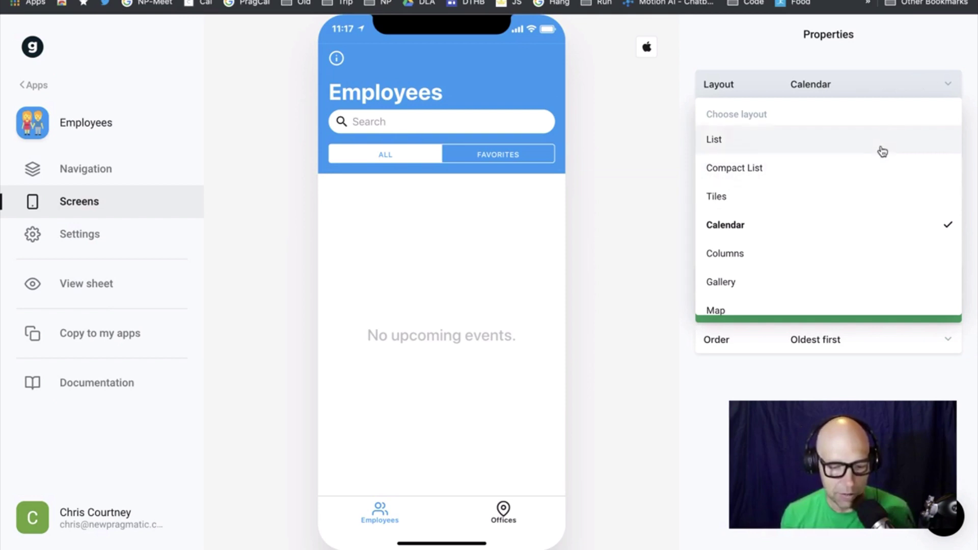
left_click(882, 150)
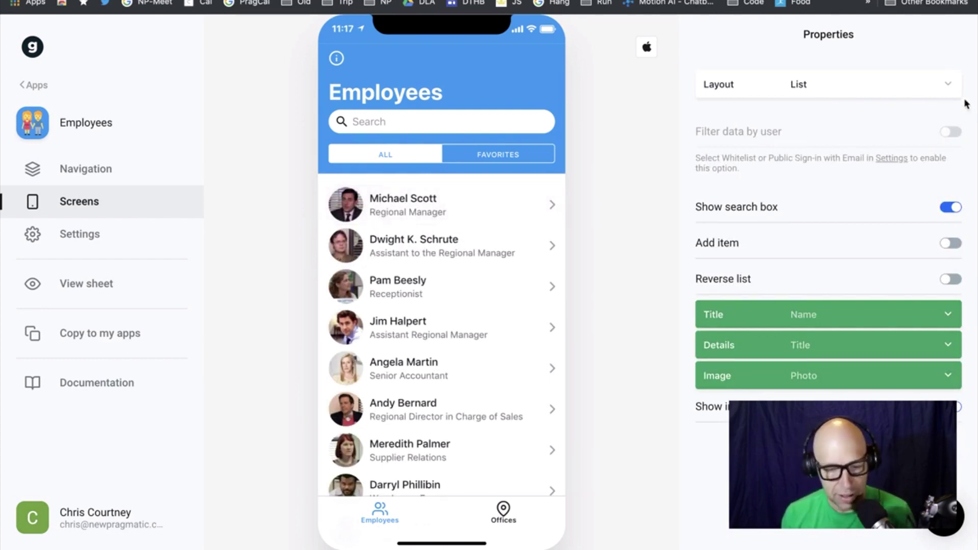
left_click(935, 85)
left_click(888, 281)
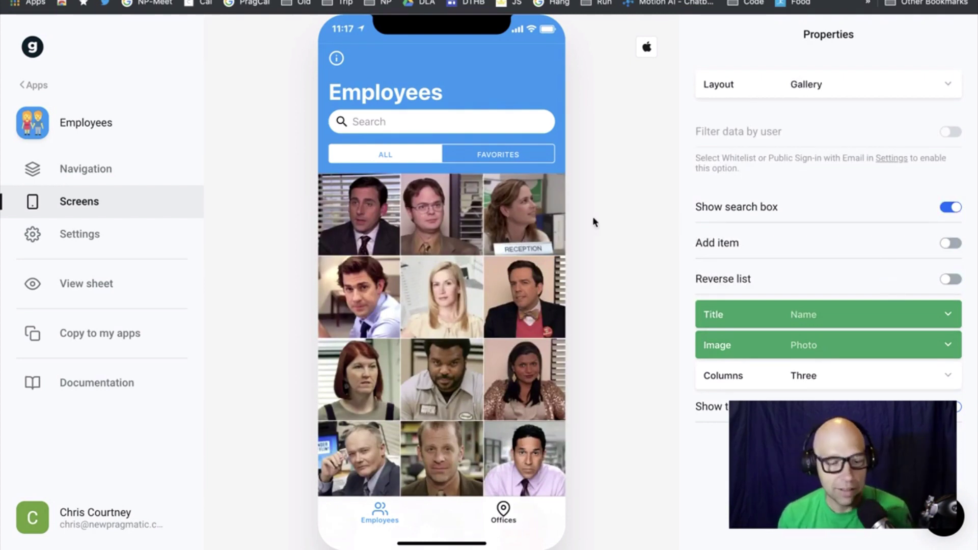
scroll(509, 222, "down", 2)
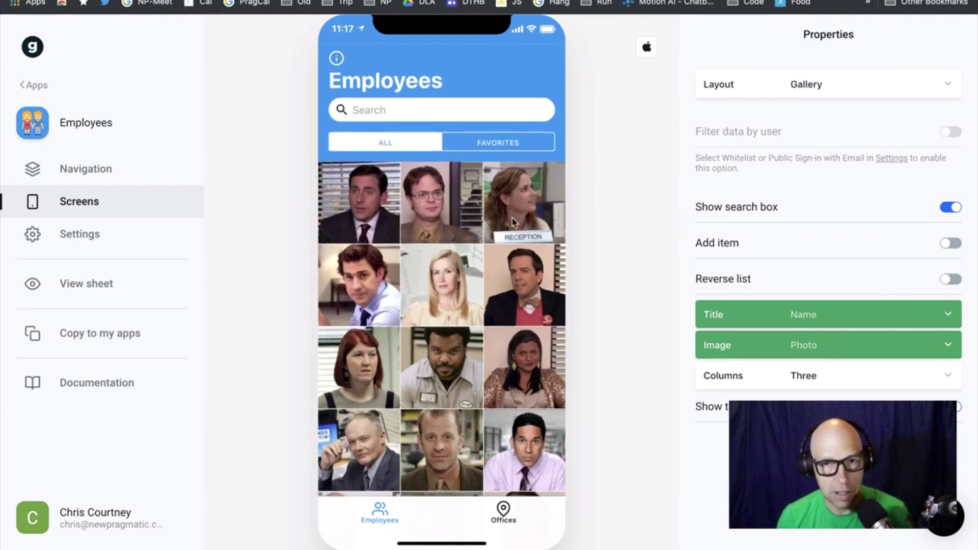
left_click(372, 226)
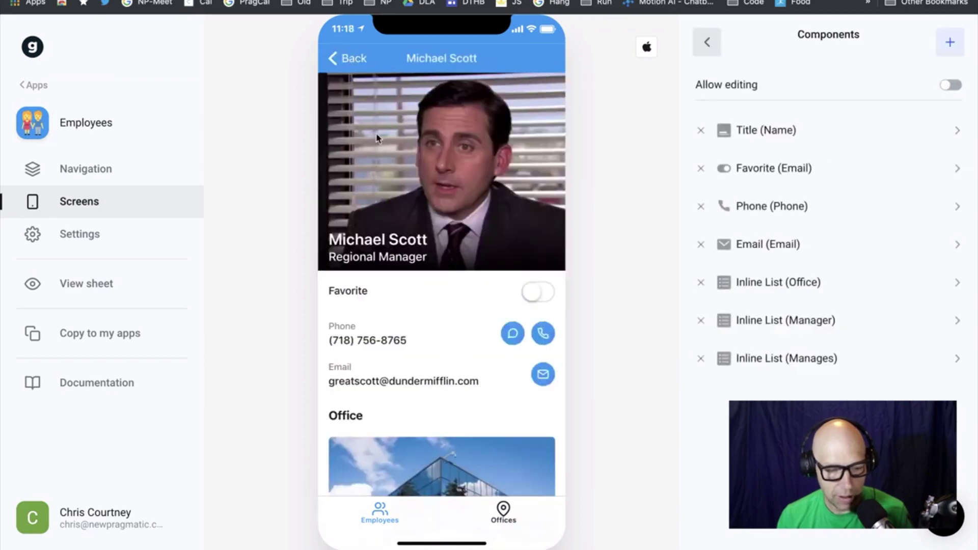
Scroll through the employee's detail screen, then open the underlying Employees Google Sheet
scroll(481, 429, "down", 5)
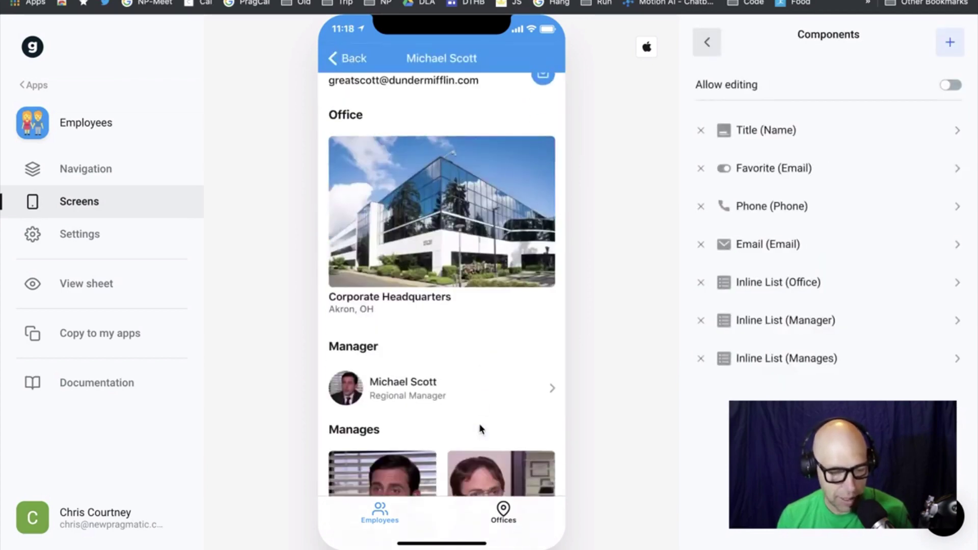
scroll(484, 359, "down", 2)
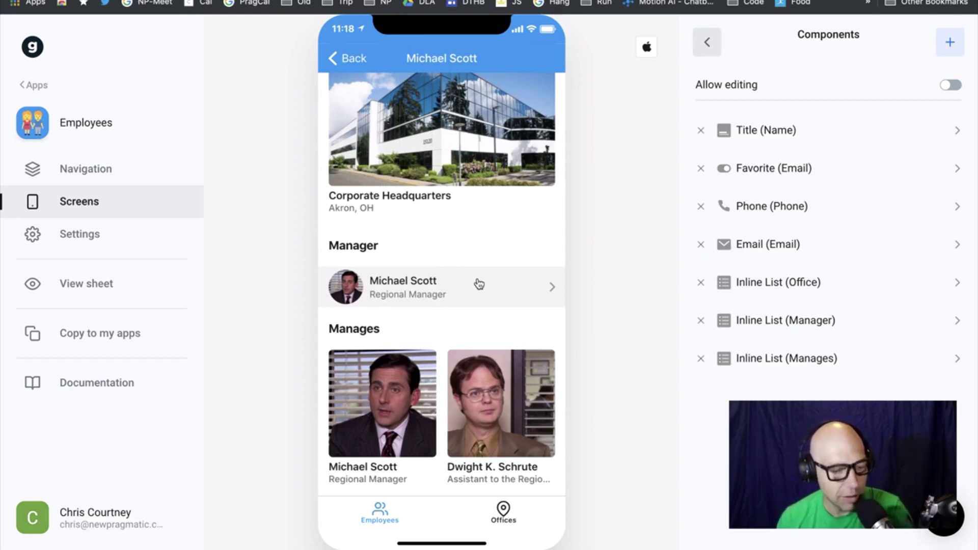
left_click(93, 289)
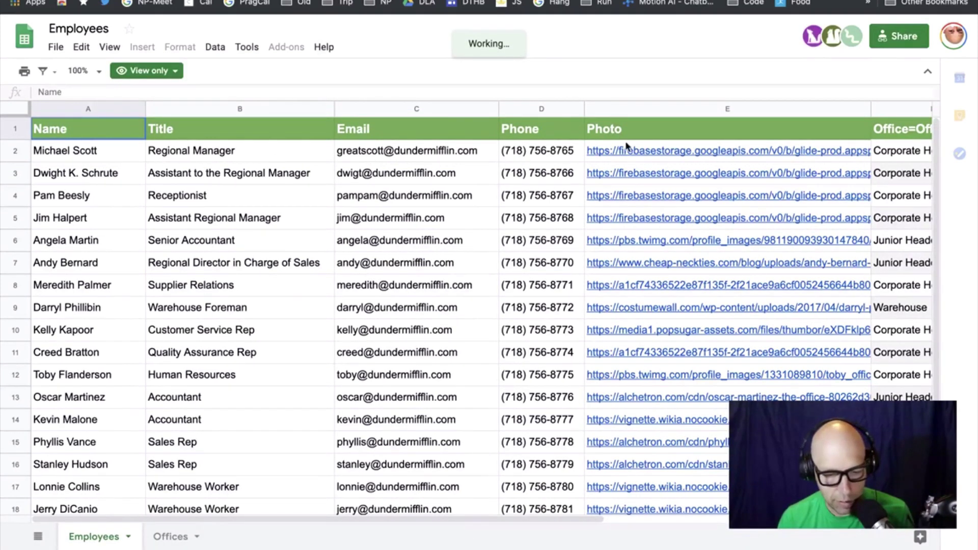
scroll(901, 133, "right", 10)
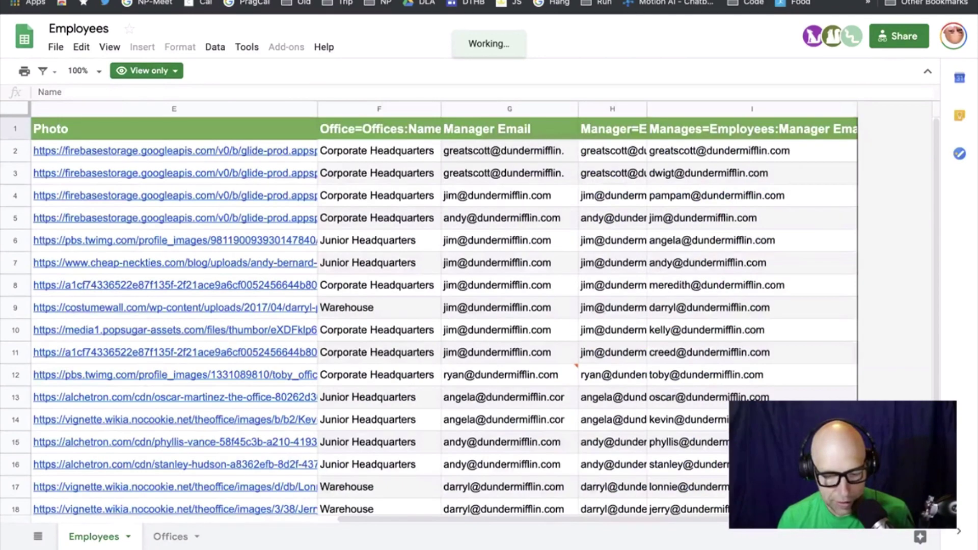
left_click(620, 132)
left_click(686, 131)
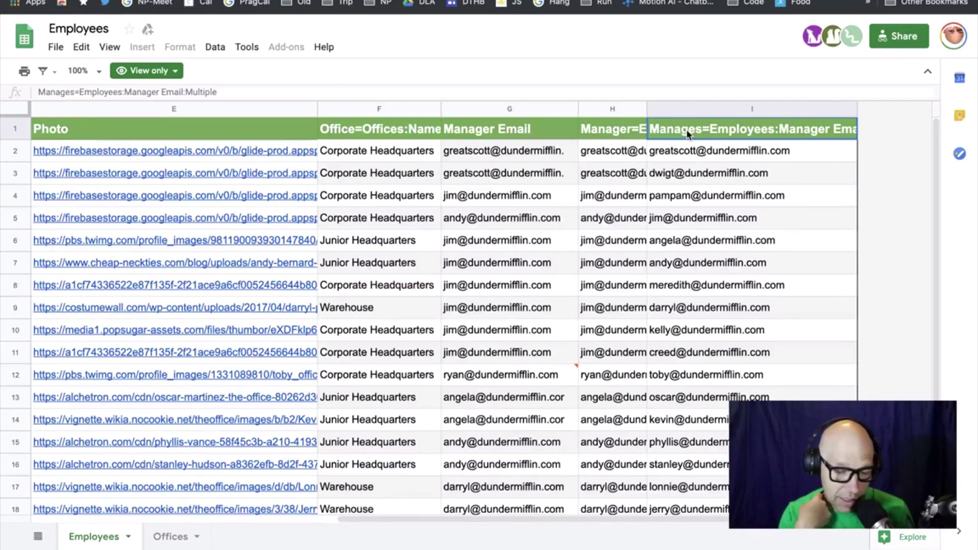
left_click(645, 113)
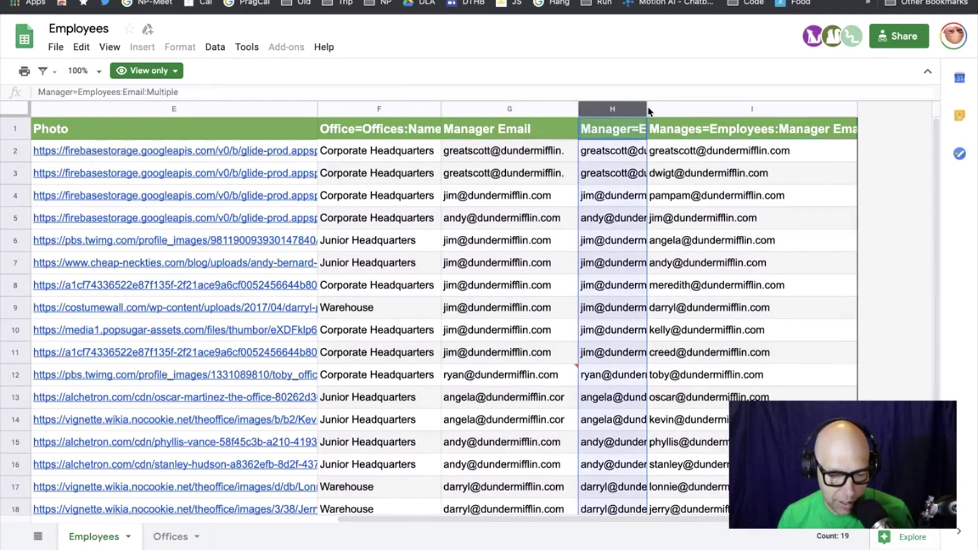
left_click(622, 152)
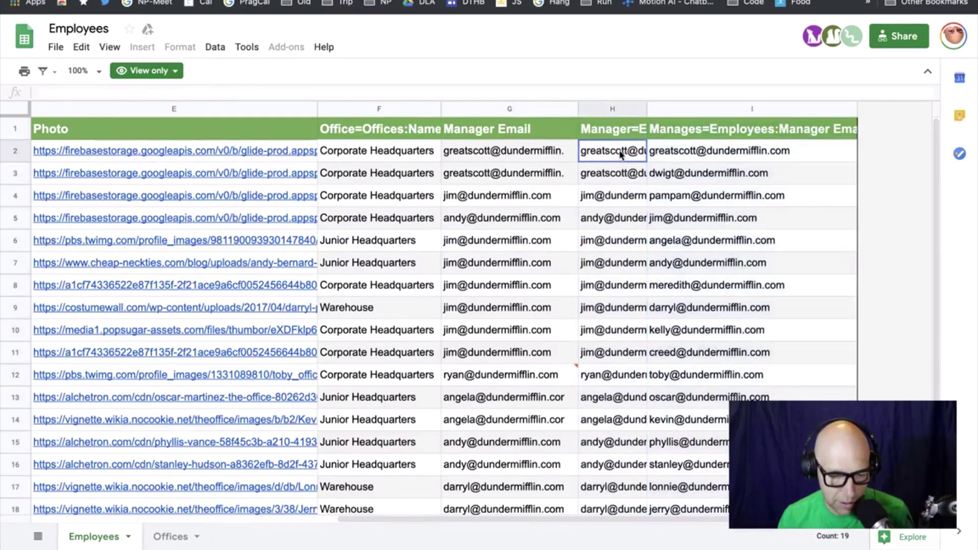
left_click(615, 133)
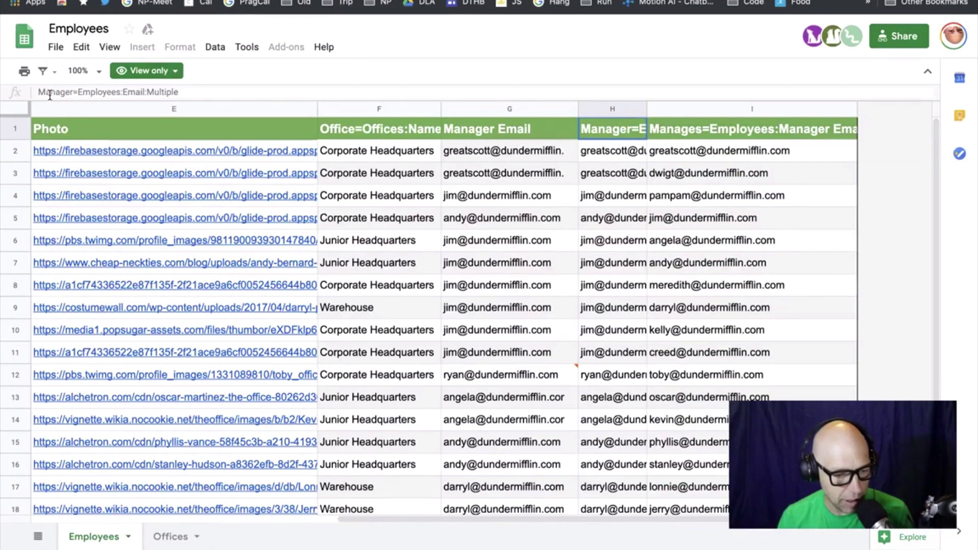
left_click_drag(38, 94, 147, 94)
left_click(67, 94)
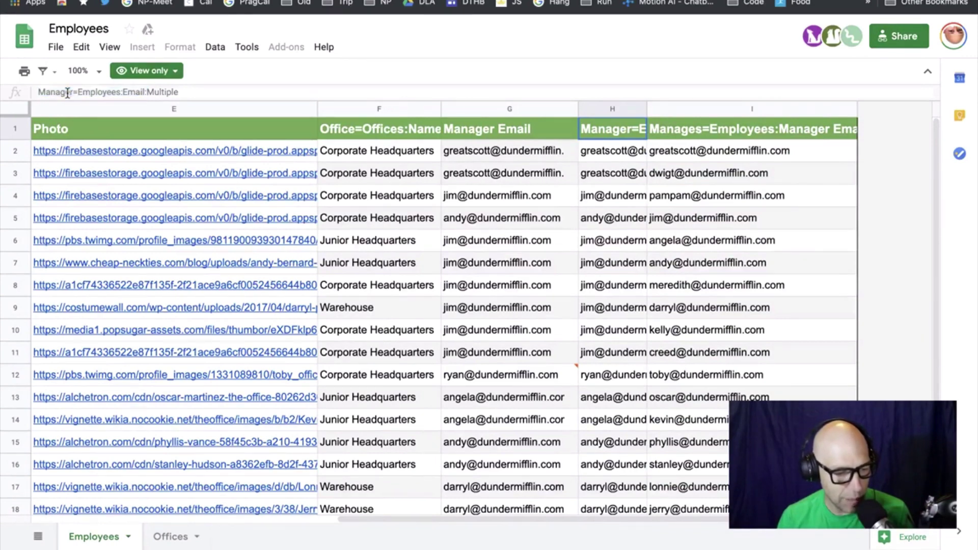
left_click_drag(78, 93, 190, 92)
left_click(193, 92)
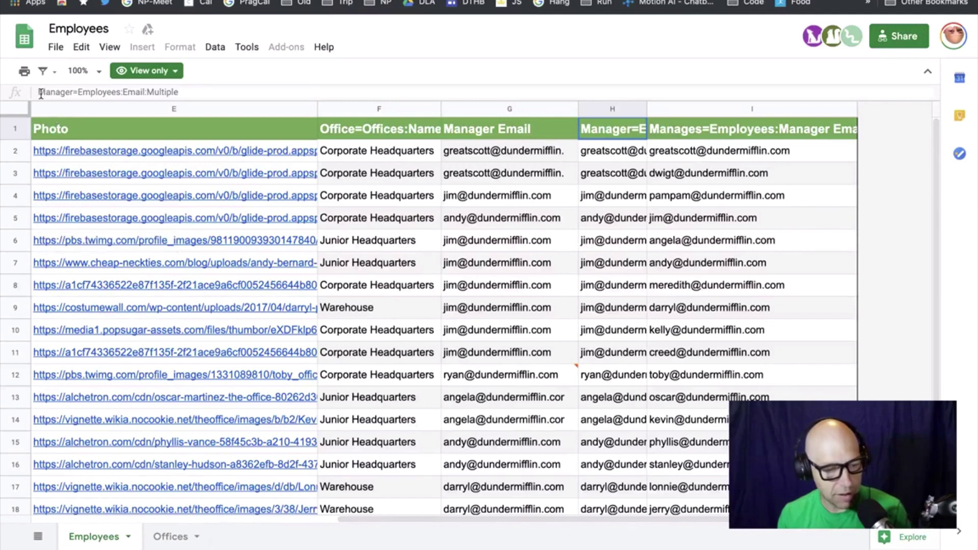
Read the Manages and Manager column header definitions, then switch back to the Glide editor
left_click_drag(41, 93, 179, 93)
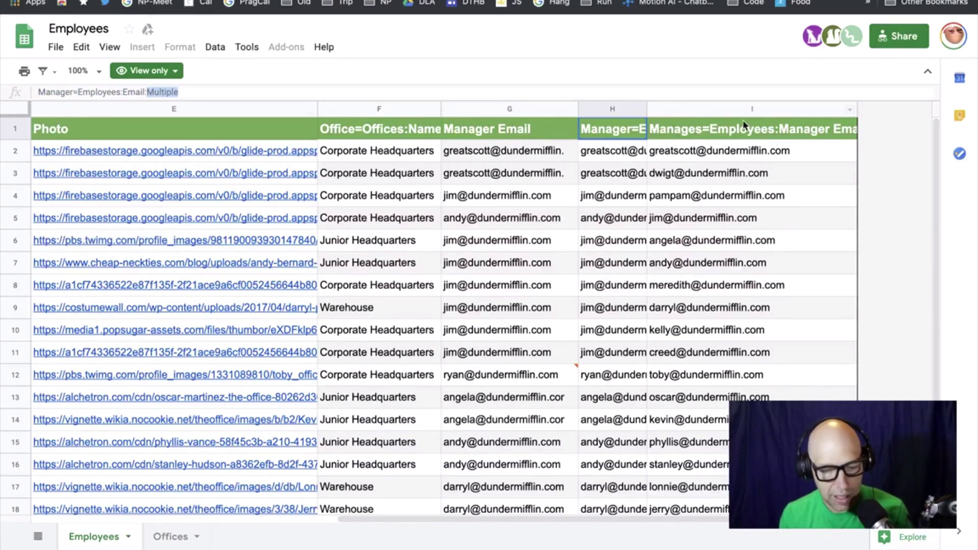
left_click(749, 134)
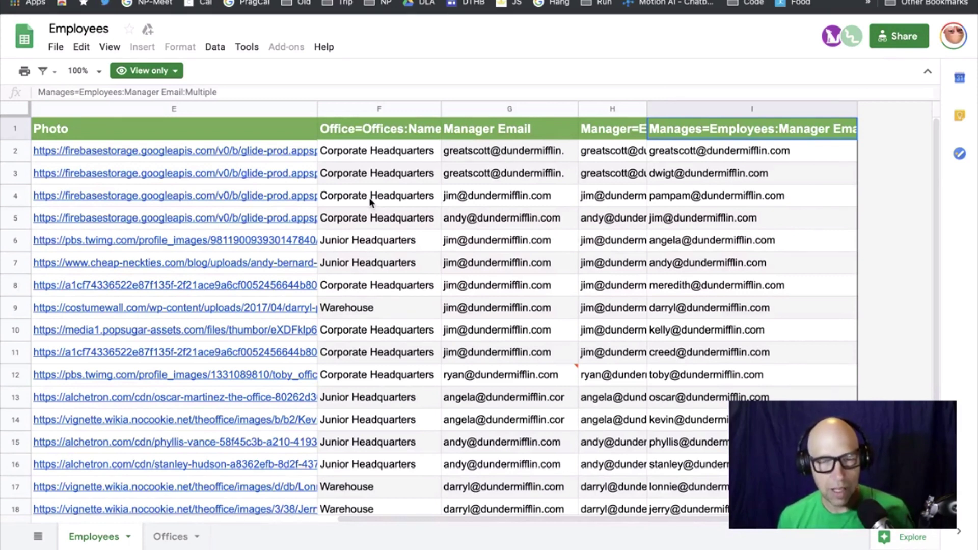
left_click(620, 128)
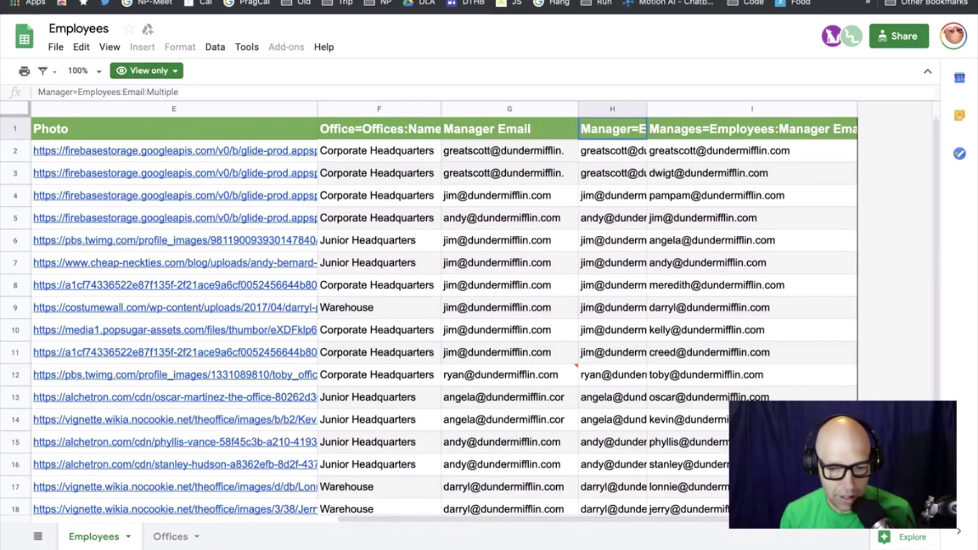
key("ctrl+Tab")
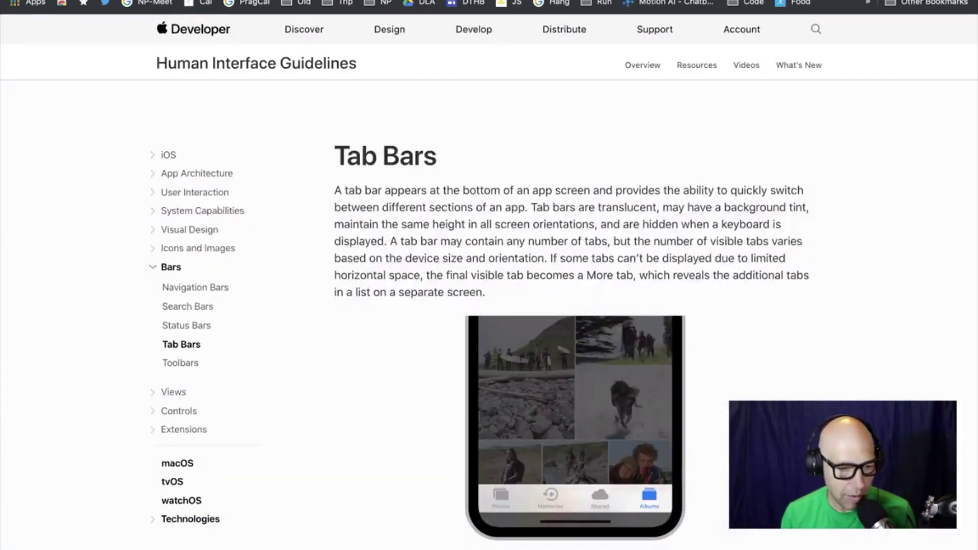
key("ctrl+Tab")
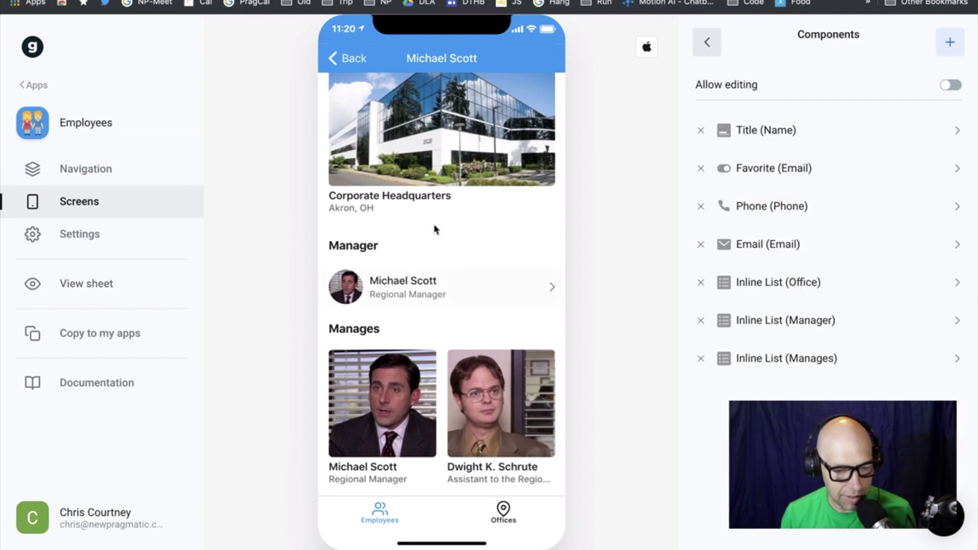
Return to the Employees screen, switch its layout to Map, and preview the Offices tab
scroll(433, 224, "up", 1)
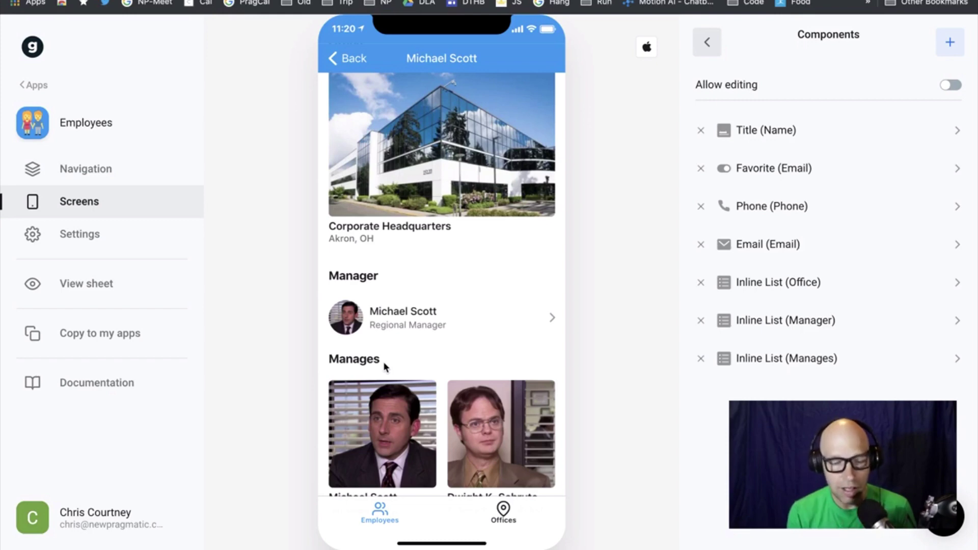
scroll(409, 245, "up", 10)
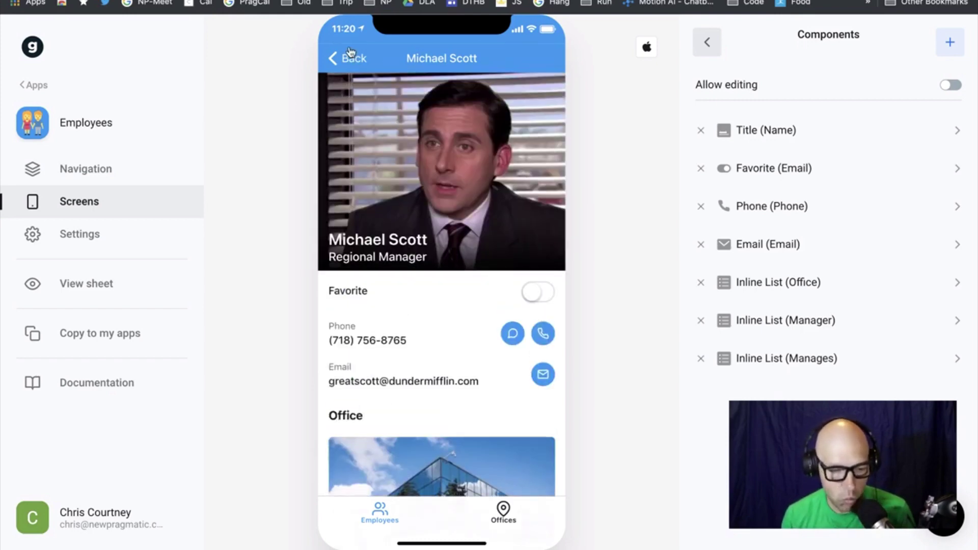
left_click(351, 57)
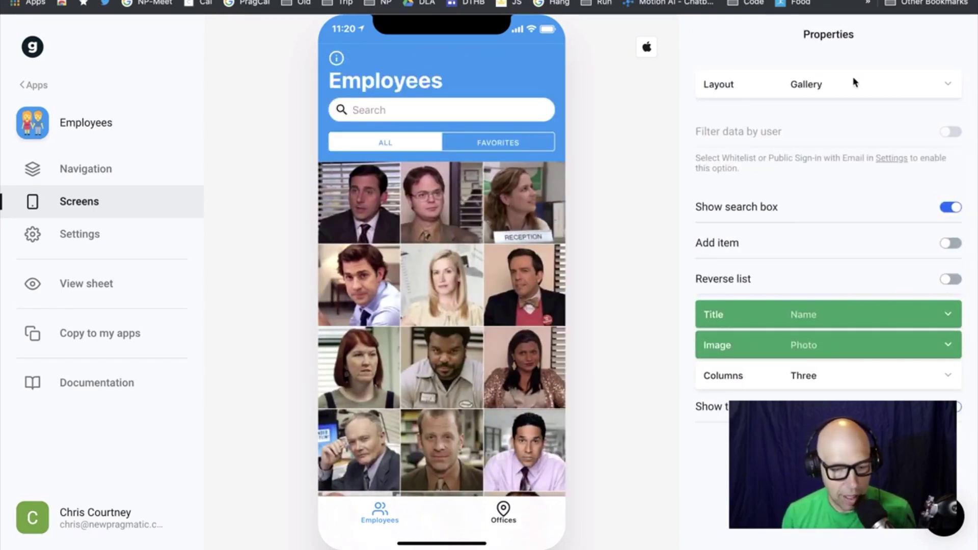
left_click(903, 84)
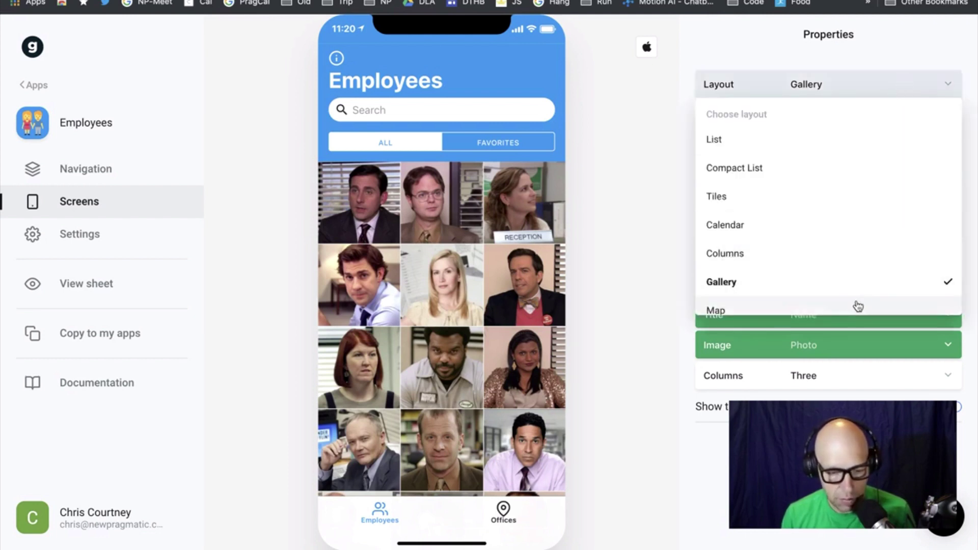
left_click(858, 305)
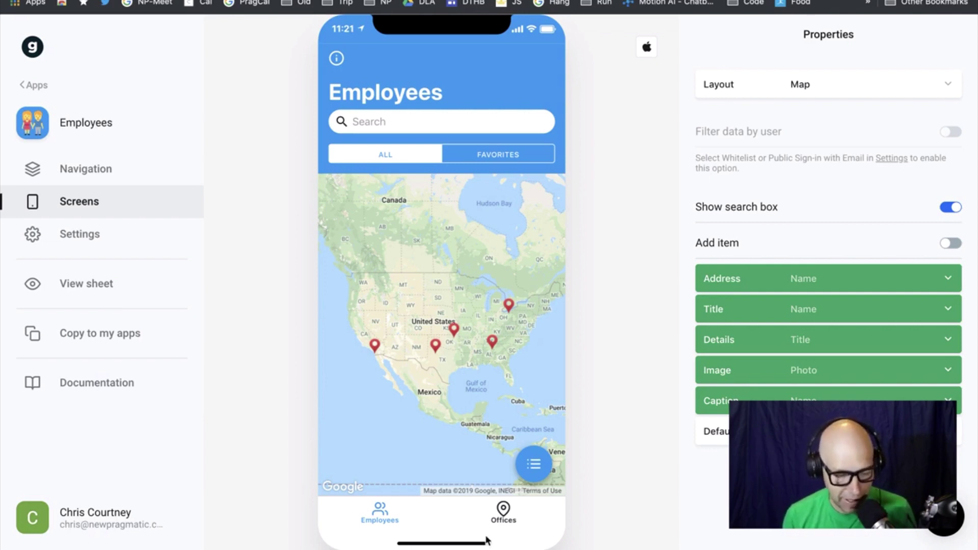
left_click(495, 514)
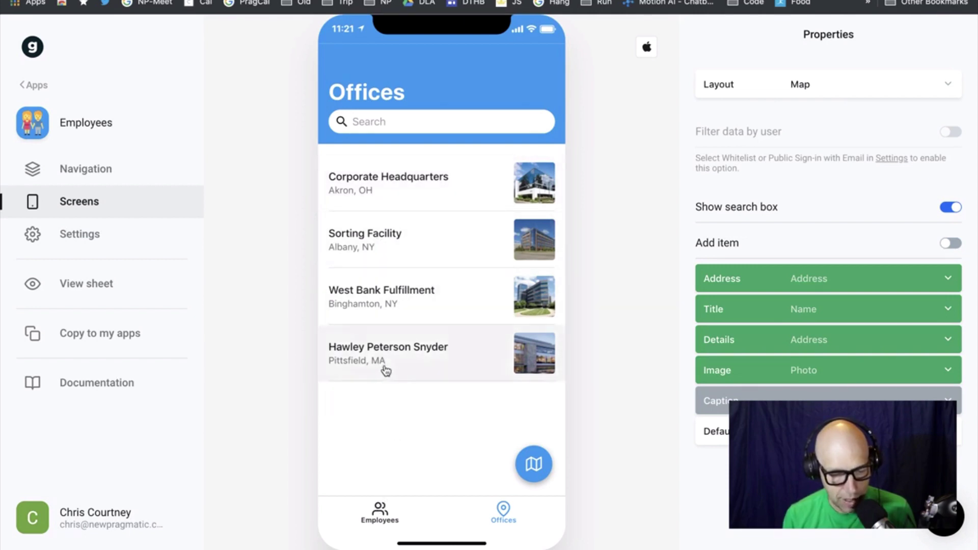
left_click(381, 520)
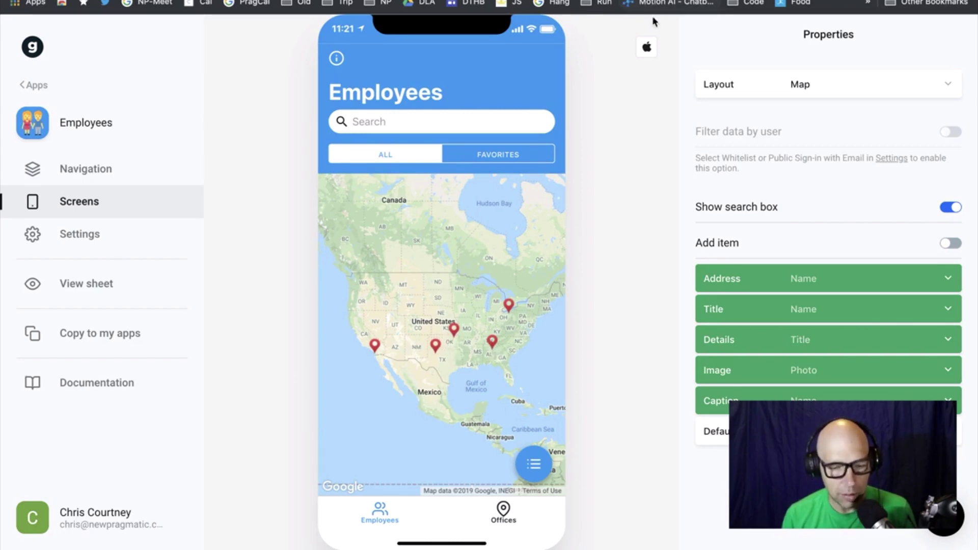
key("ctrl+Tab")
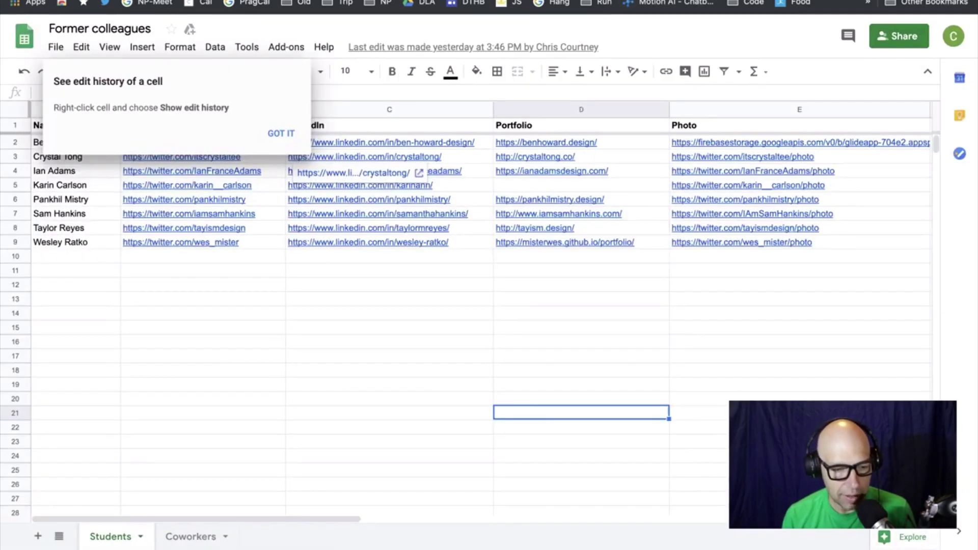
key("ctrl+Tab")
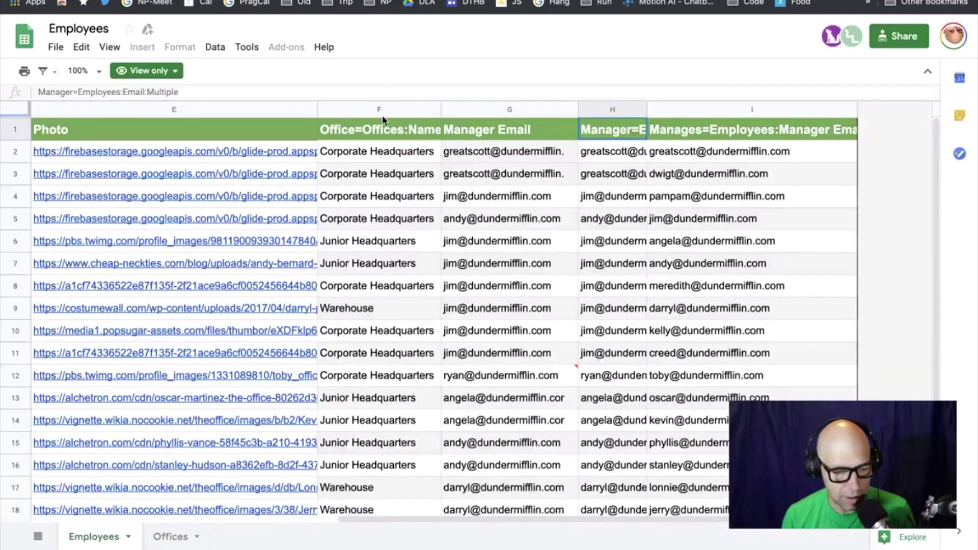
scroll(497, 296, "down", 1)
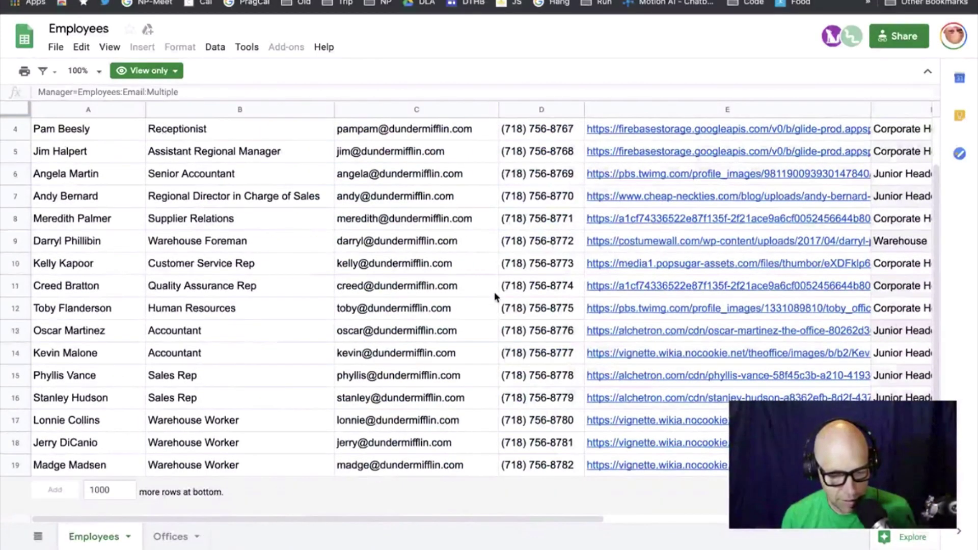
scroll(510, 289, "right", 5)
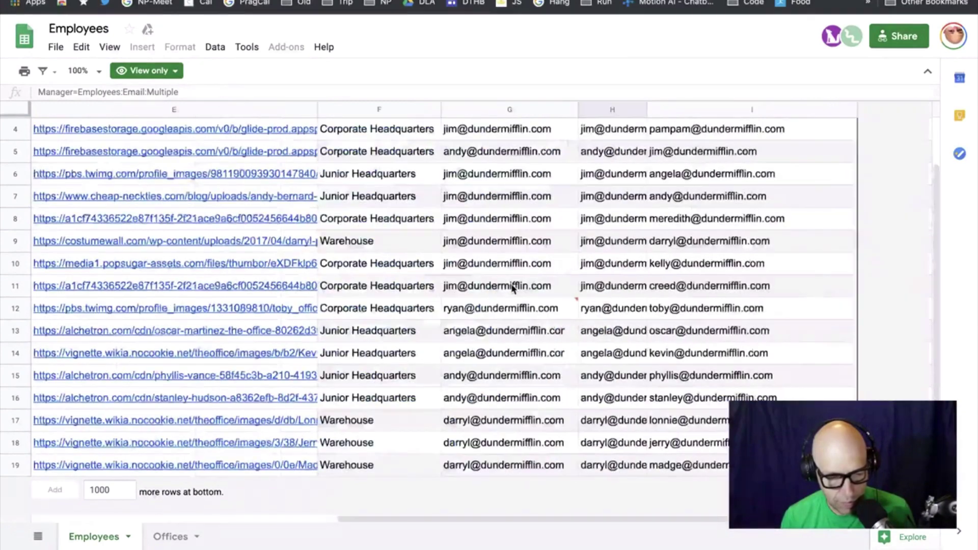
scroll(510, 288, "up", 1)
scroll(512, 288, "up", 1)
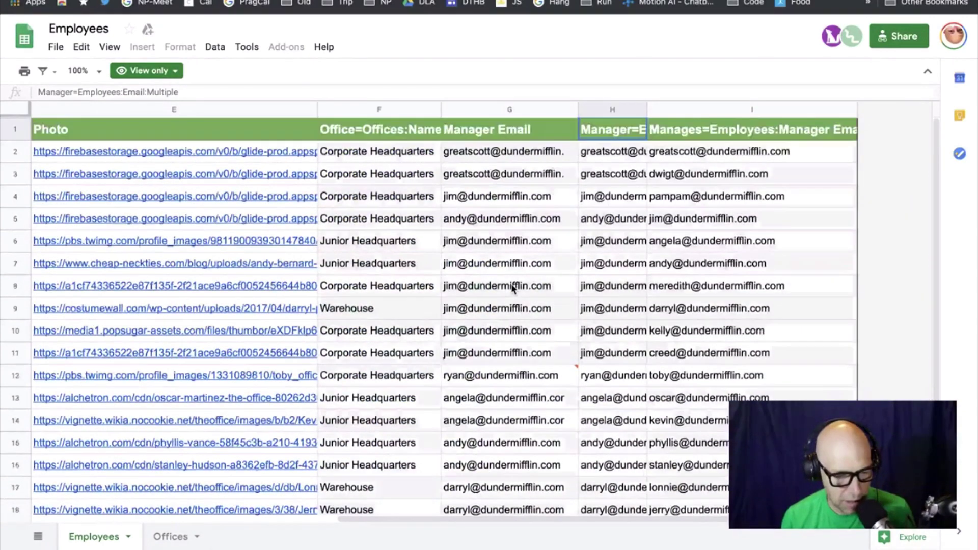
scroll(513, 277, "left", 5)
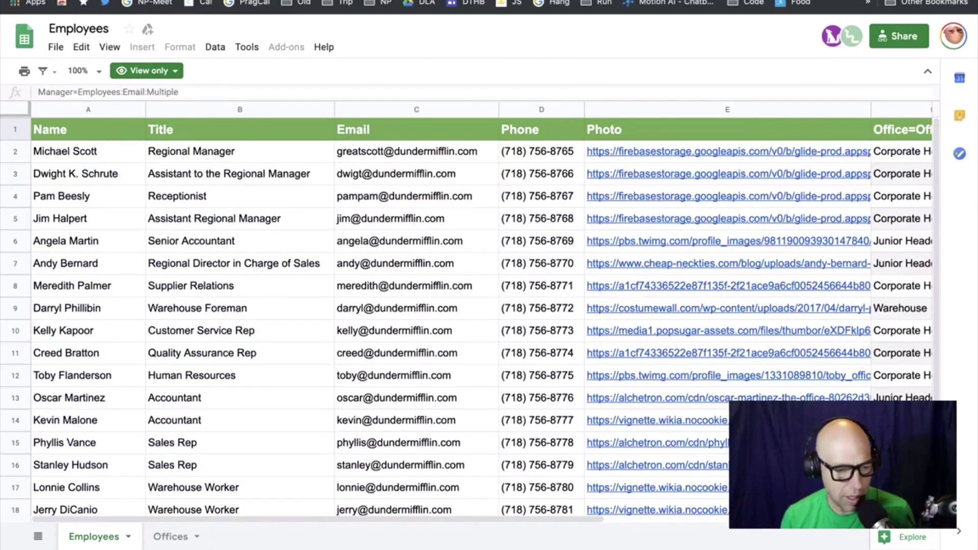
key("ctrl+Tab")
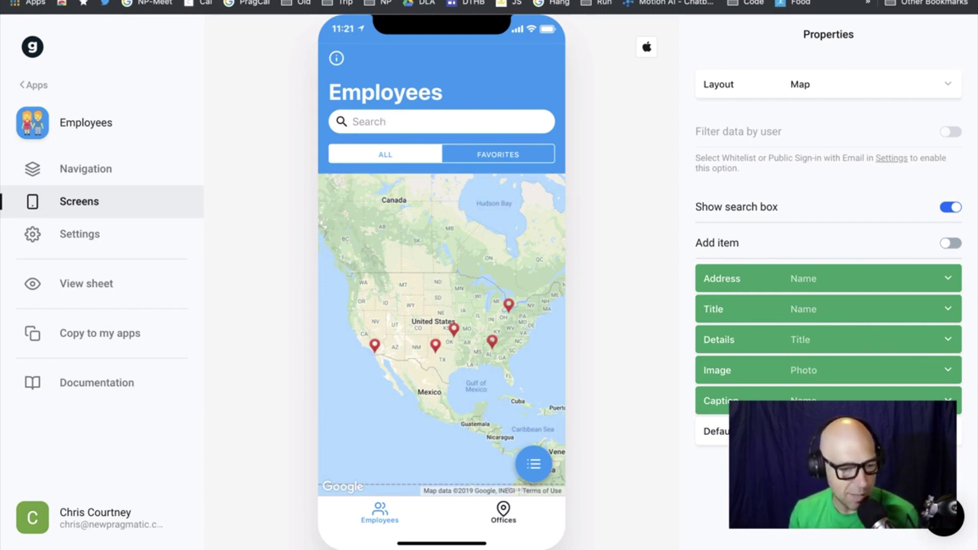
key("ctrl+Tab")
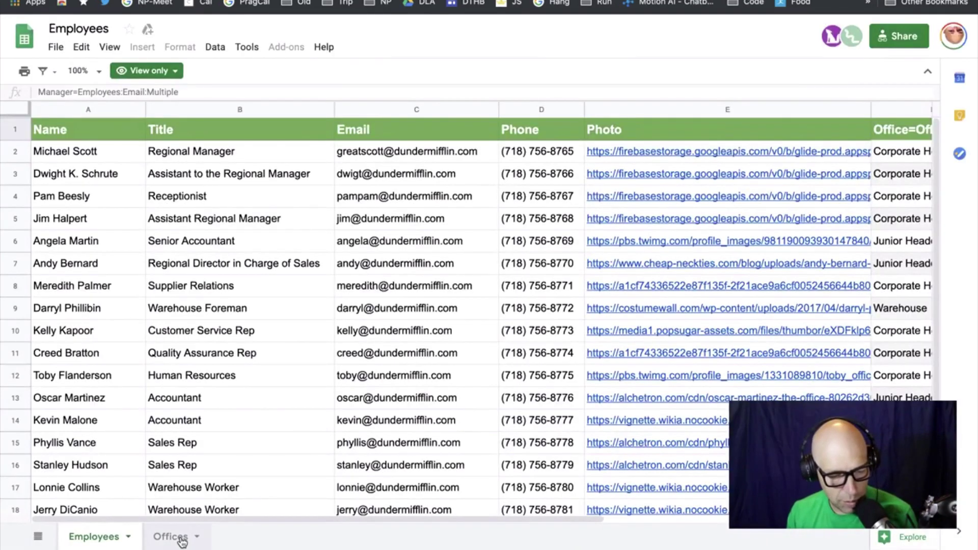
left_click(173, 537)
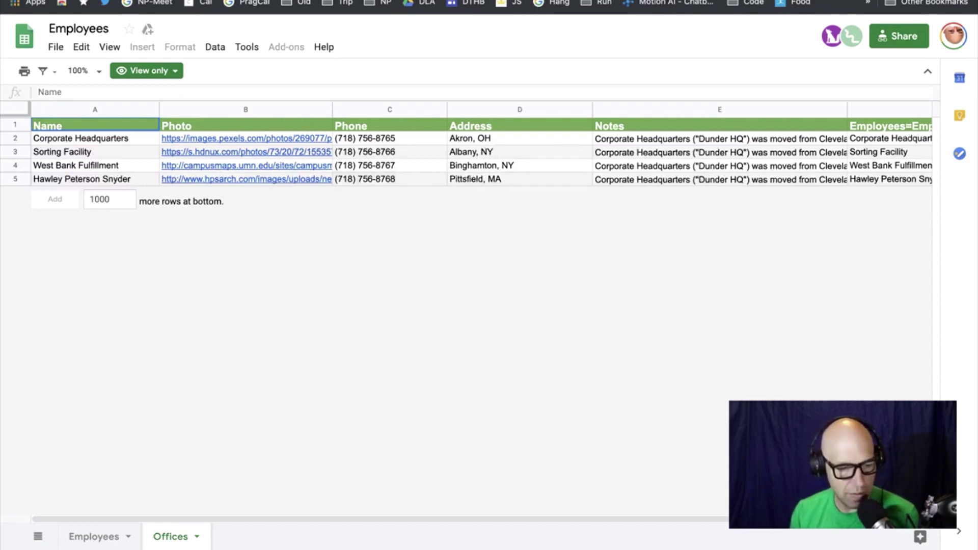
key("ctrl+Tab")
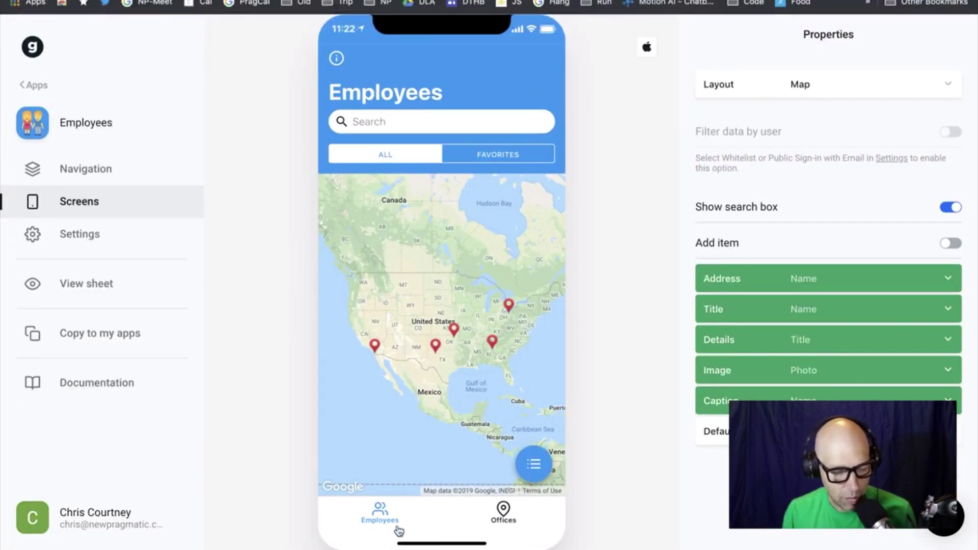
Try the Details layout for Employees, settle on List, then preview the Offices screen
left_click(494, 514)
left_click(380, 512)
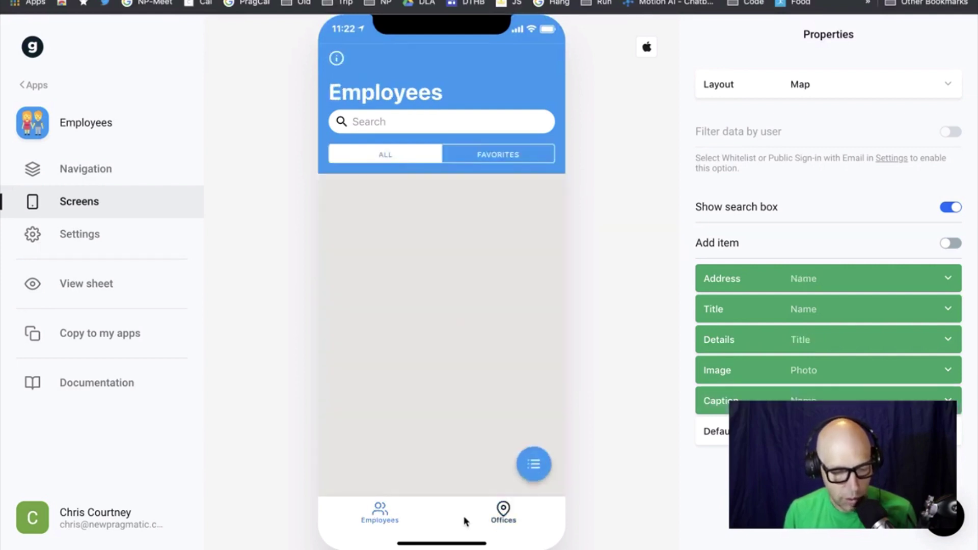
left_click(818, 86)
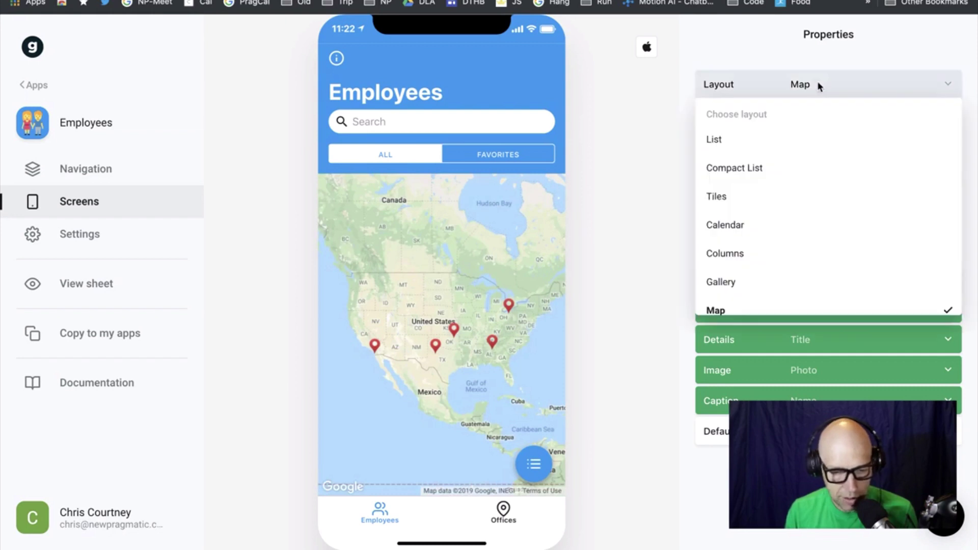
scroll(812, 246, "down", 1)
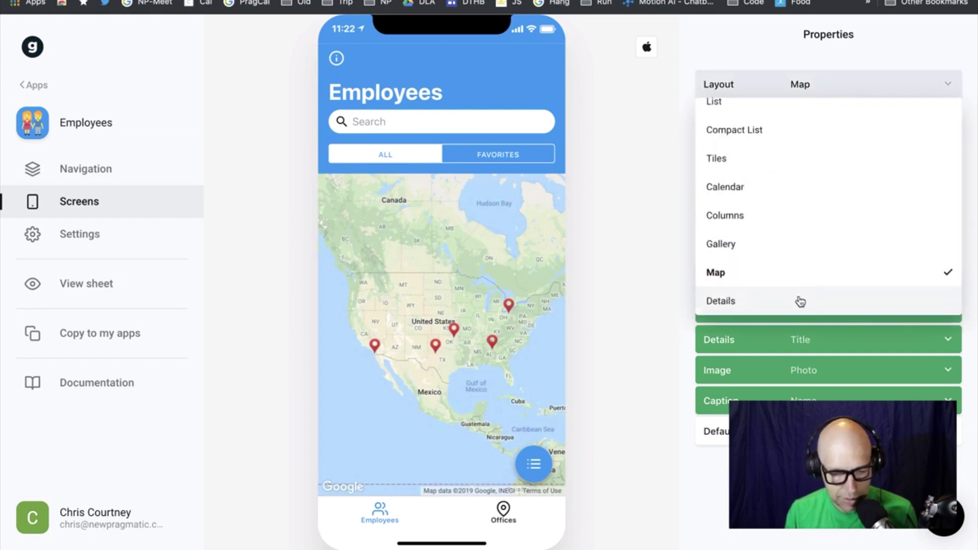
left_click(800, 301)
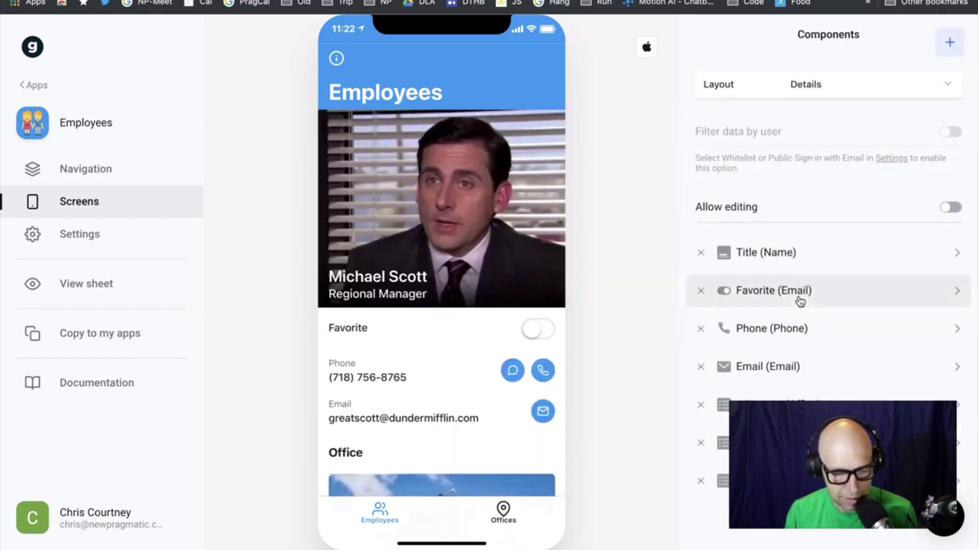
left_click(826, 86)
left_click(762, 139)
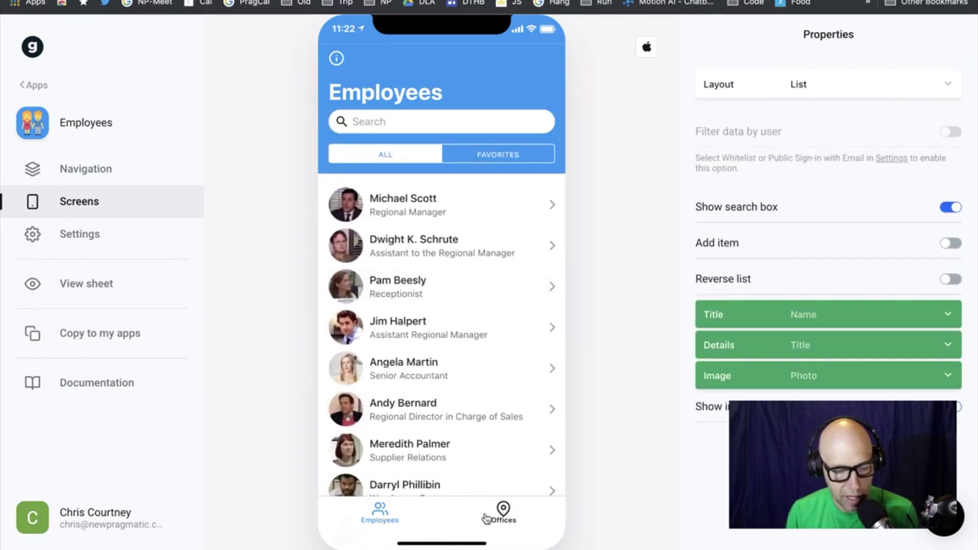
left_click(502, 514)
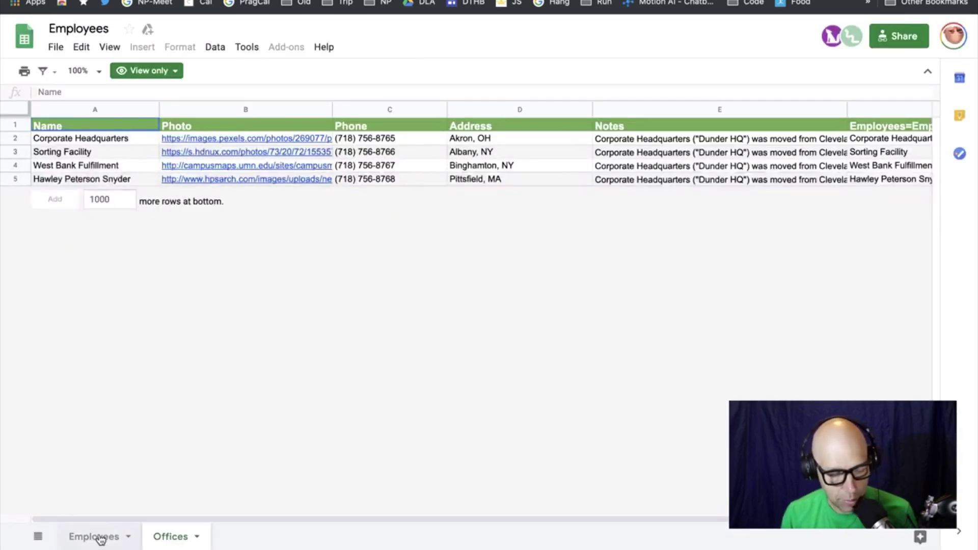
Check the Employees and Offices sheet tabs, then close the sheet to return to Glide
left_click(102, 538)
left_click(160, 537)
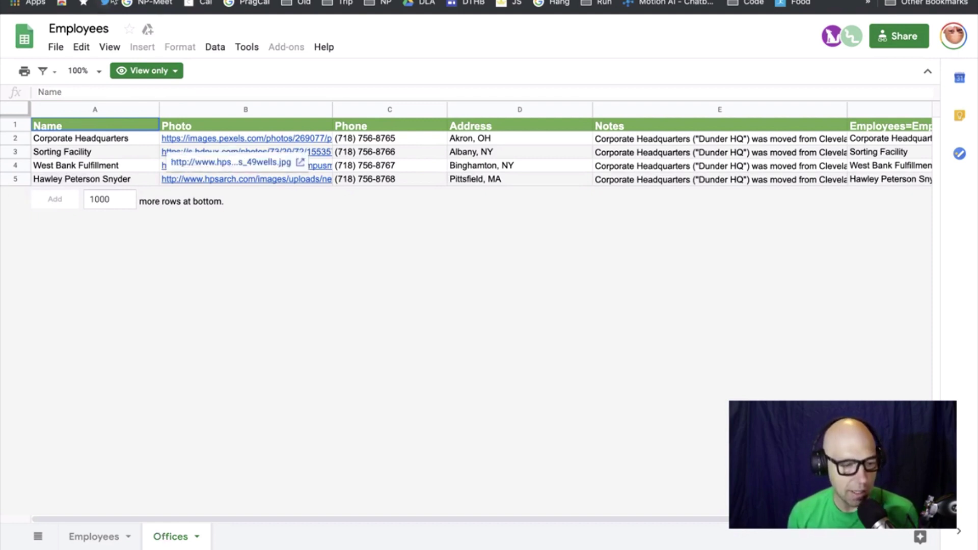
key("super+w")
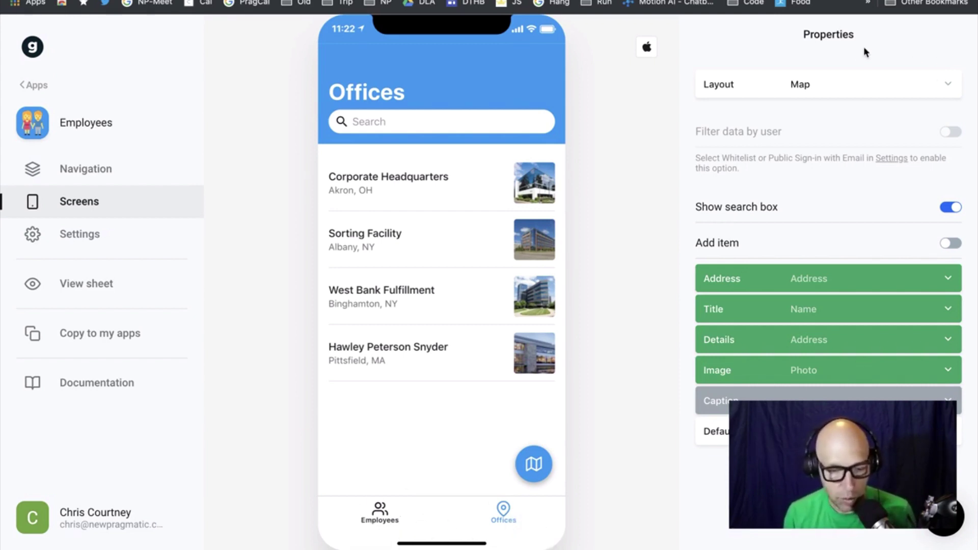
Change the Offices screen layout from Map to List and show Employees in the preview
left_click(921, 77)
scroll(920, 155, "down", 2)
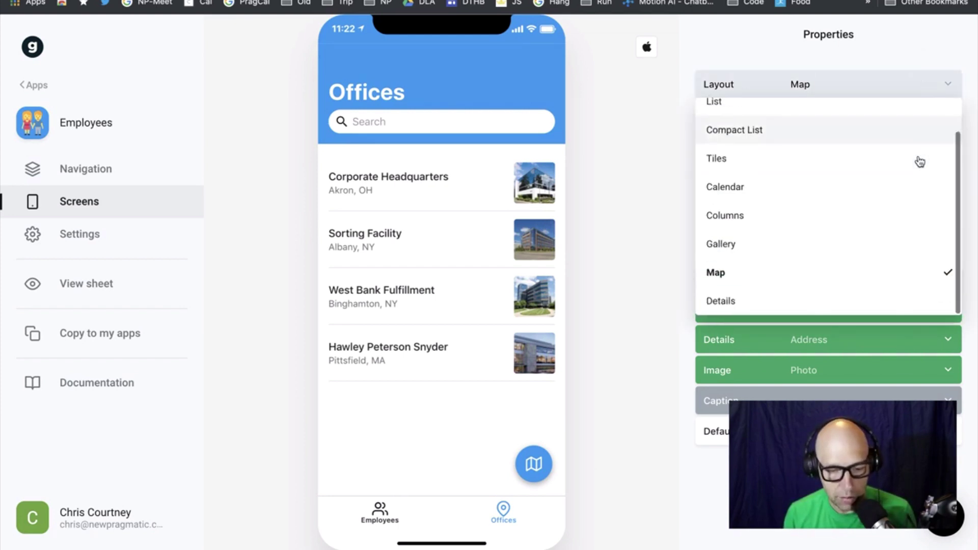
scroll(879, 160, "up", 2)
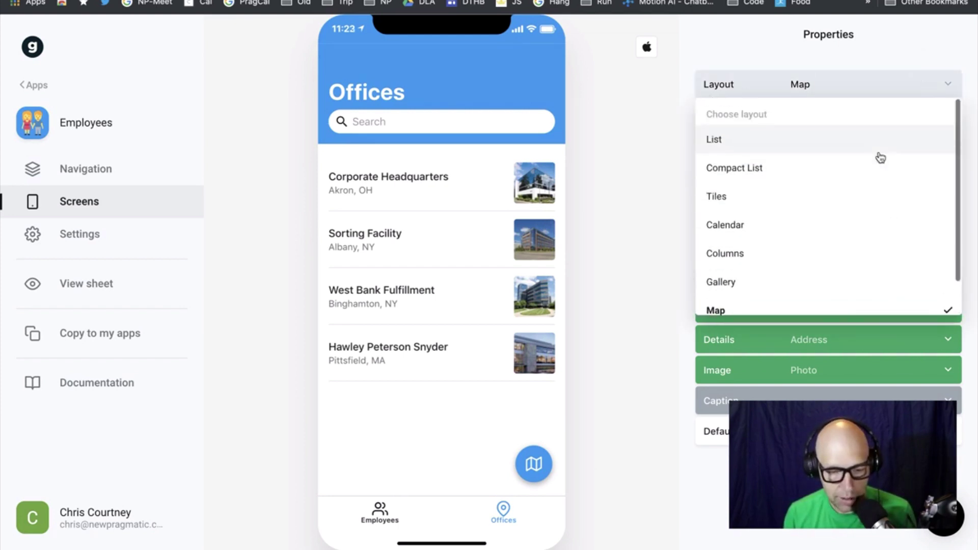
left_click(781, 145)
left_click(381, 510)
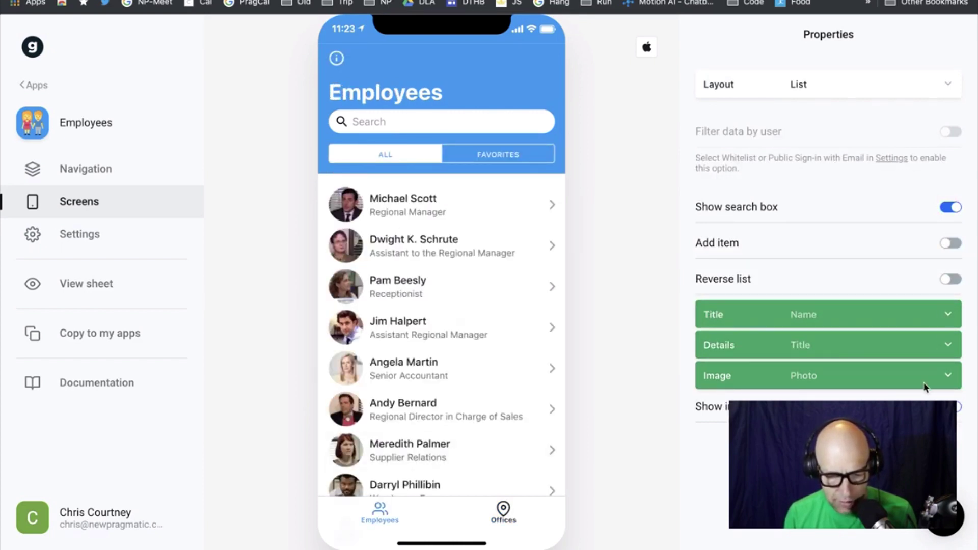
left_click(77, 173)
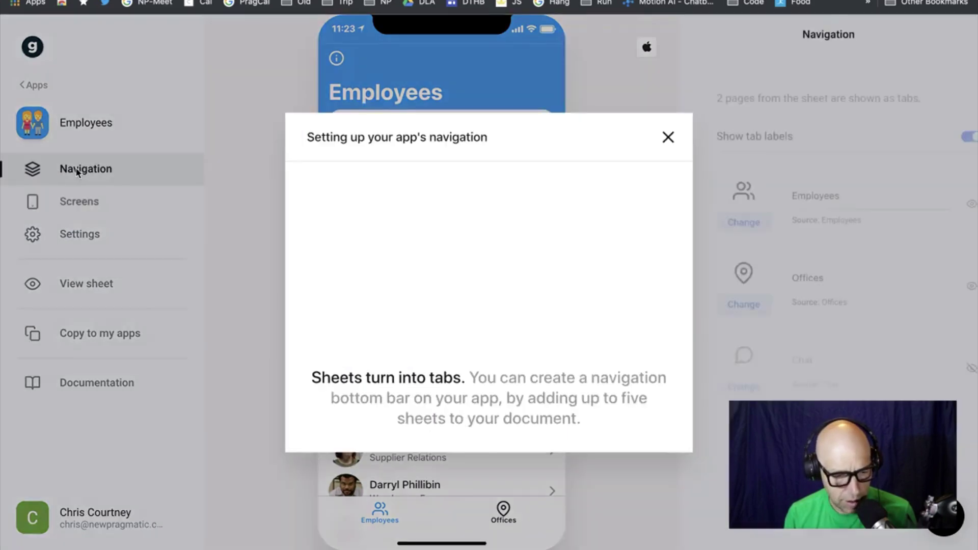
Dismiss the navigation intro, keeping the Employees tab visible and tab labels shown
left_click(668, 136)
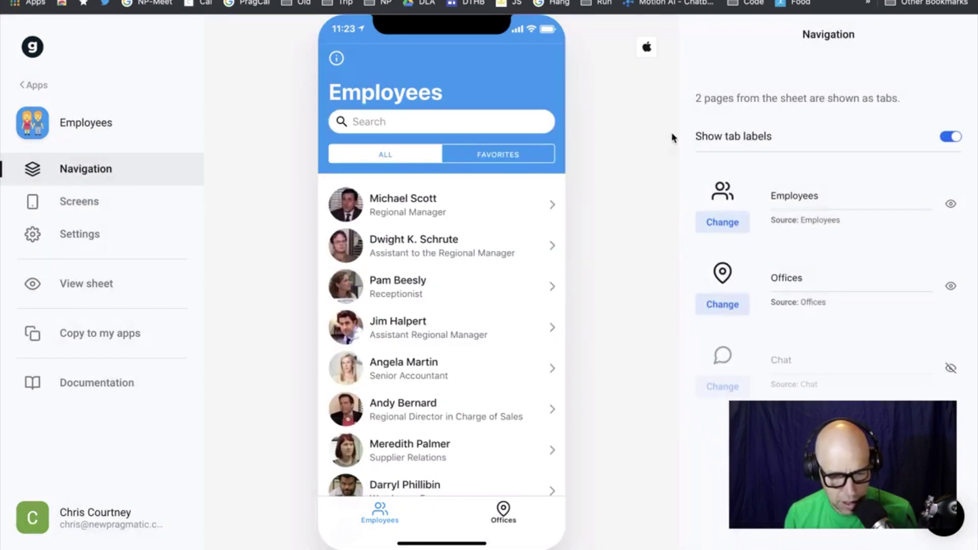
left_click(951, 204)
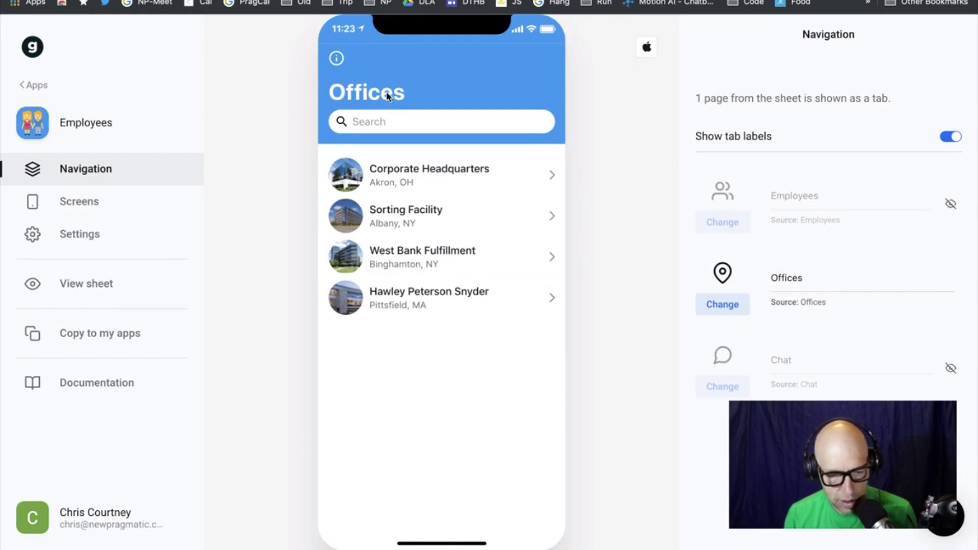
left_click(951, 204)
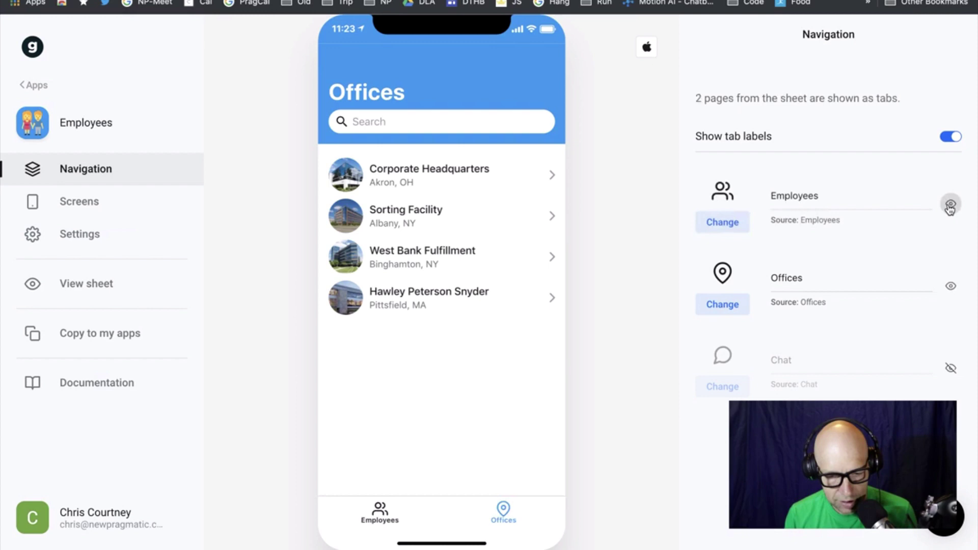
left_click(947, 137)
left_click(947, 137)
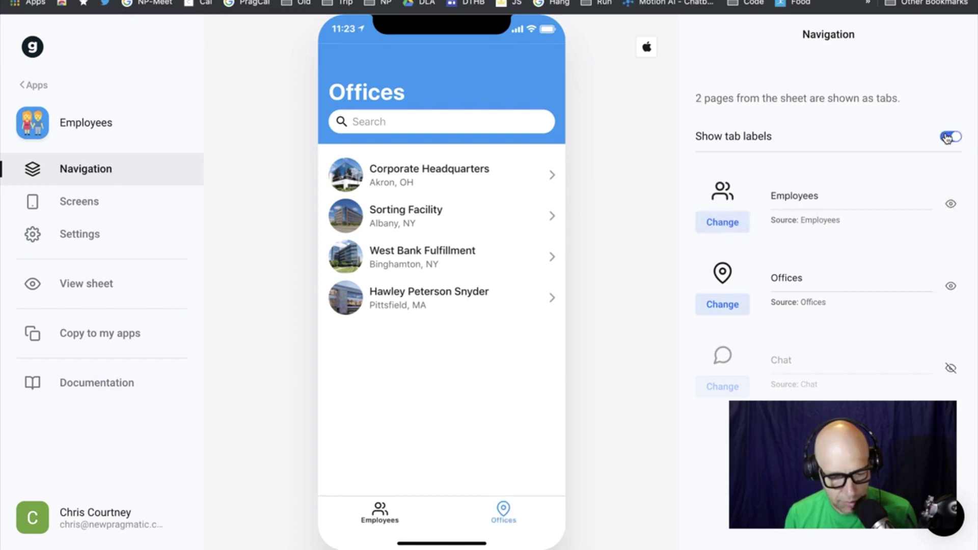
left_click(948, 137)
left_click(947, 137)
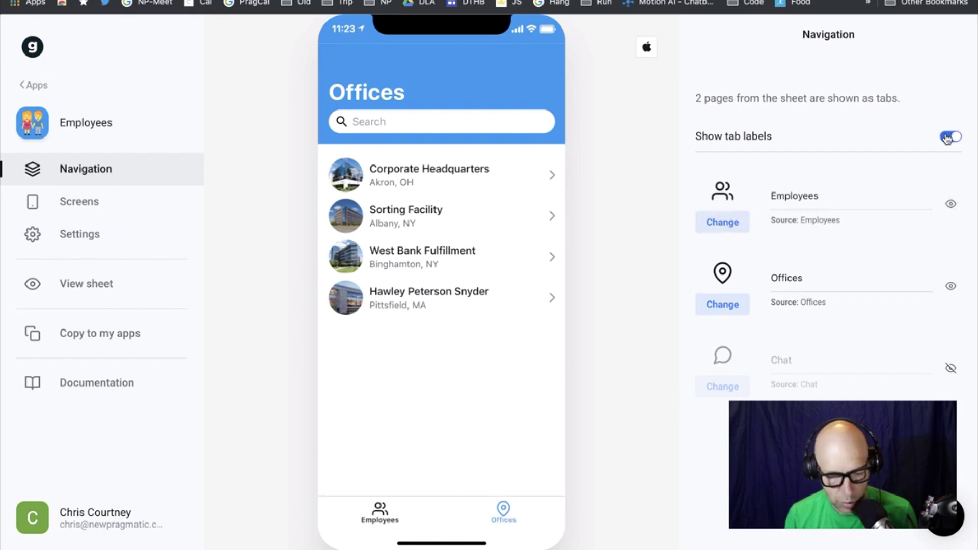
Keep the Offices tab visible and enable the Chat tab in the bottom bar
left_click(950, 286)
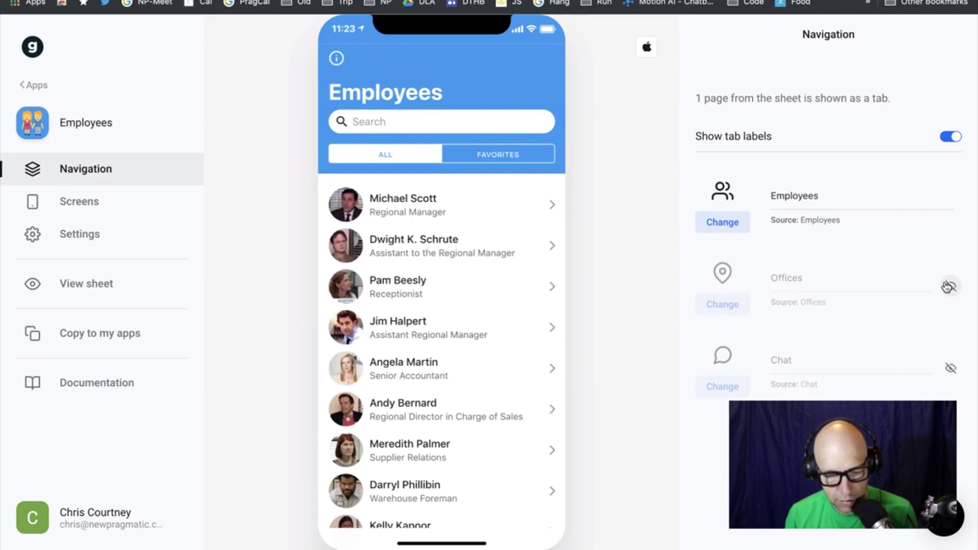
left_click(948, 287)
left_click(948, 287)
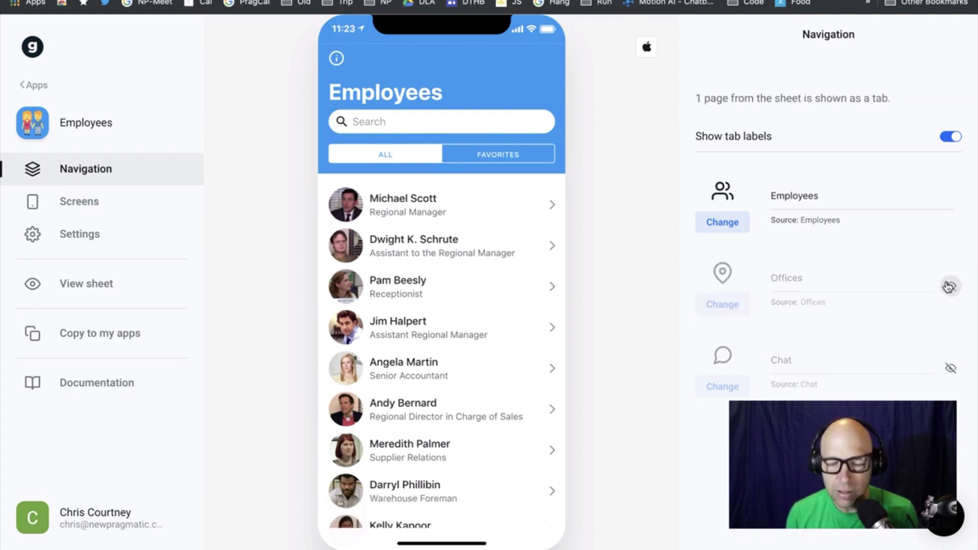
left_click(948, 287)
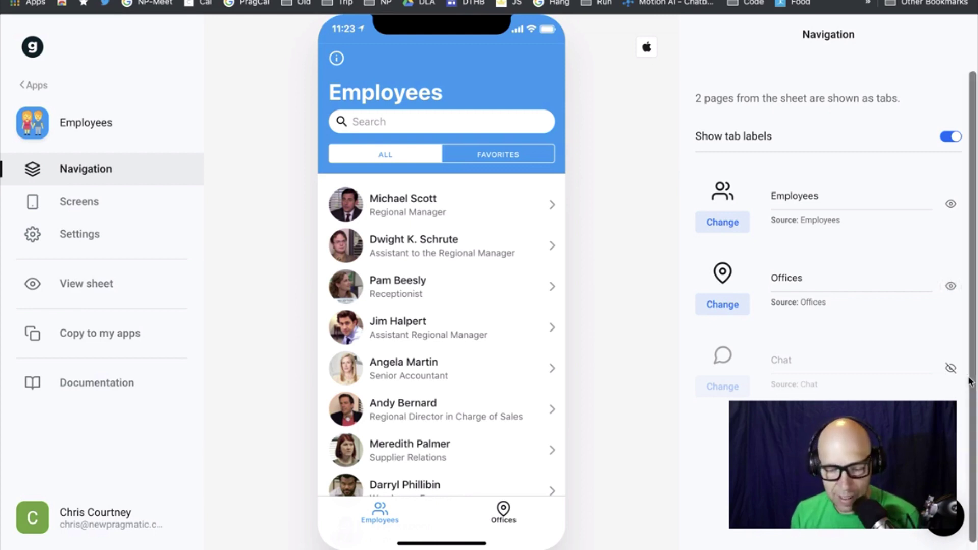
left_click(951, 368)
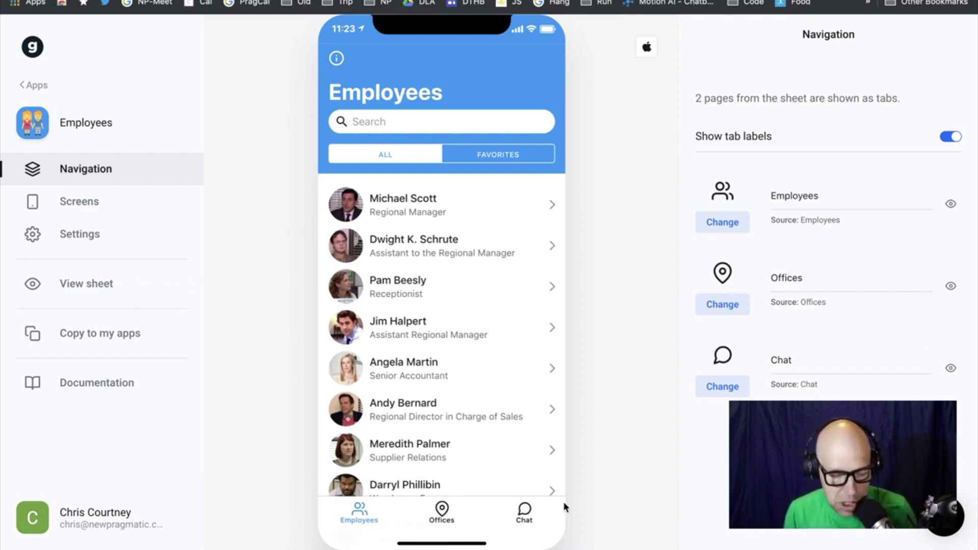
Preview the Chat screen and submit a chat profile using the suggested name and e-mail
left_click(530, 514)
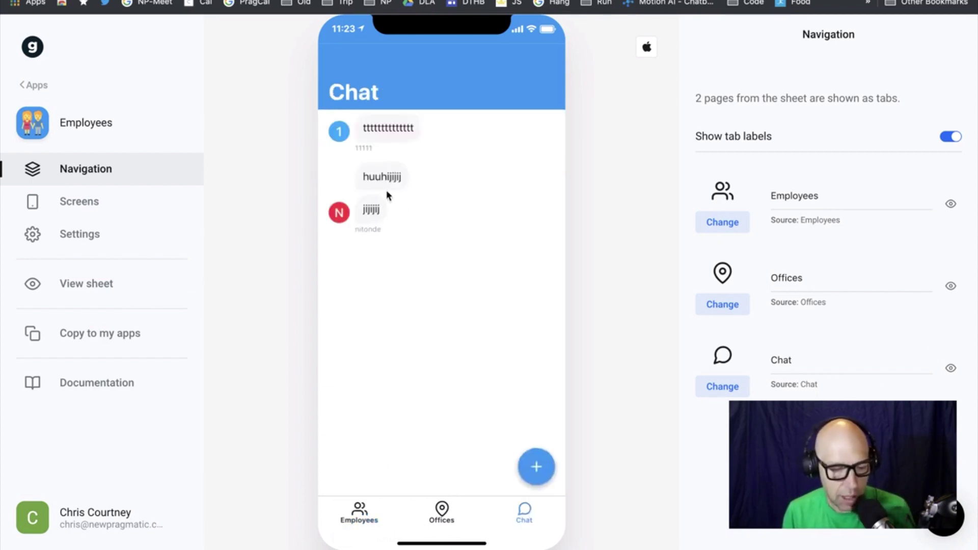
left_click(537, 468)
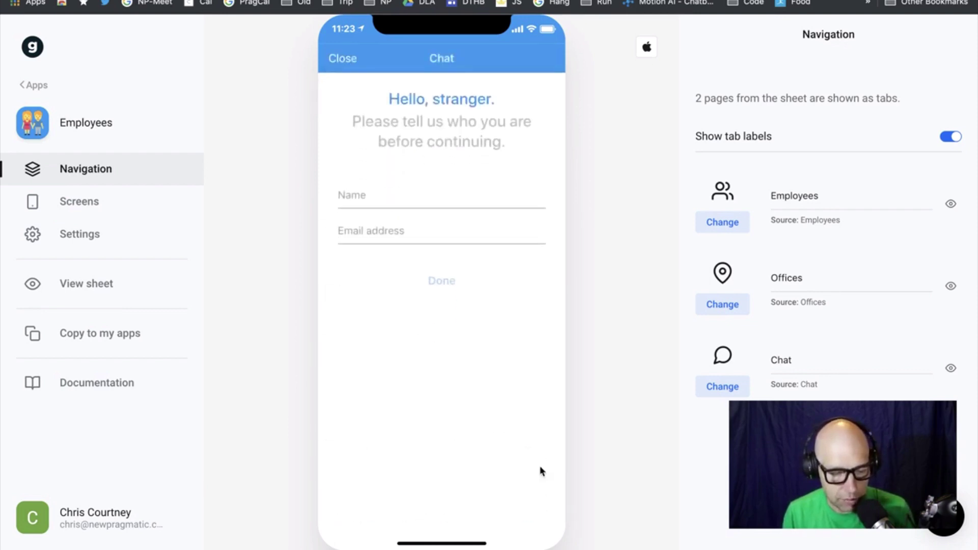
left_click(382, 191)
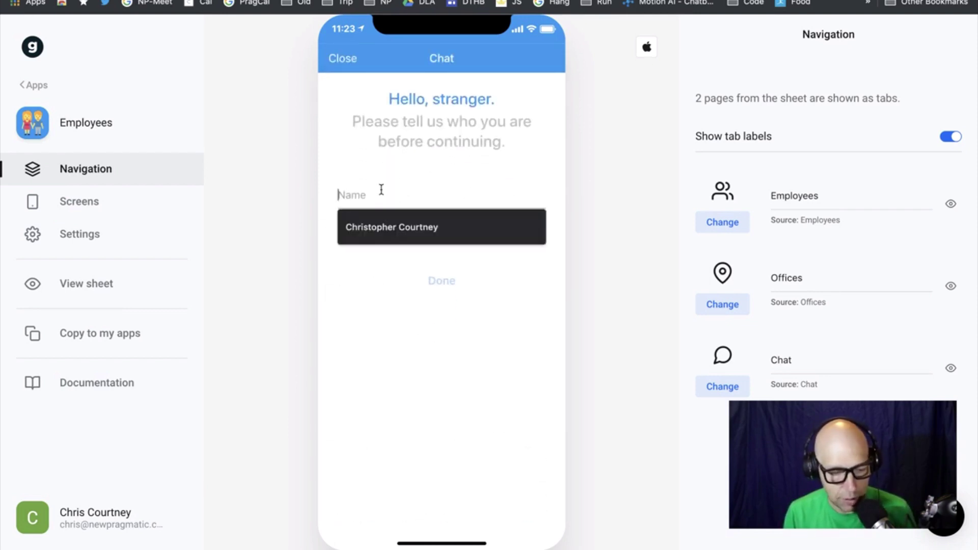
left_click(421, 248)
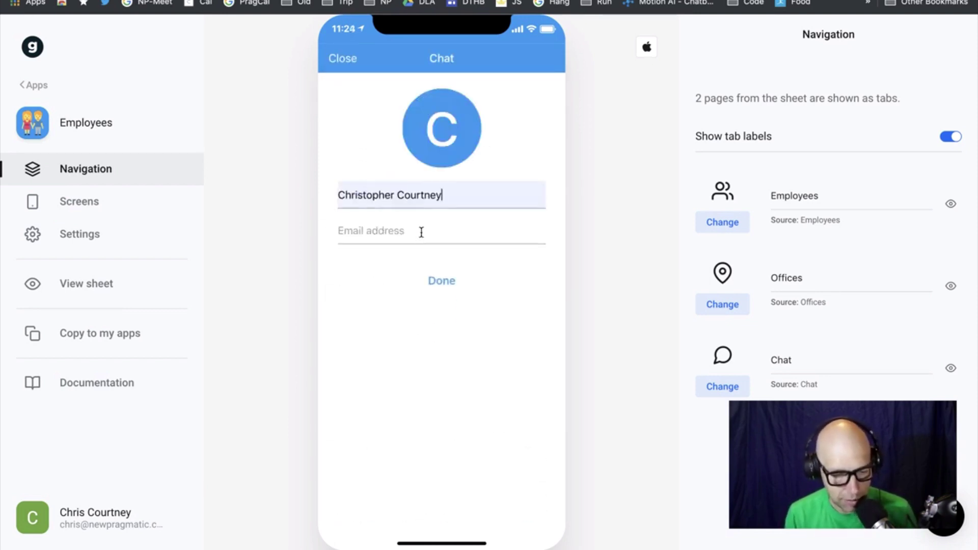
left_click(411, 230)
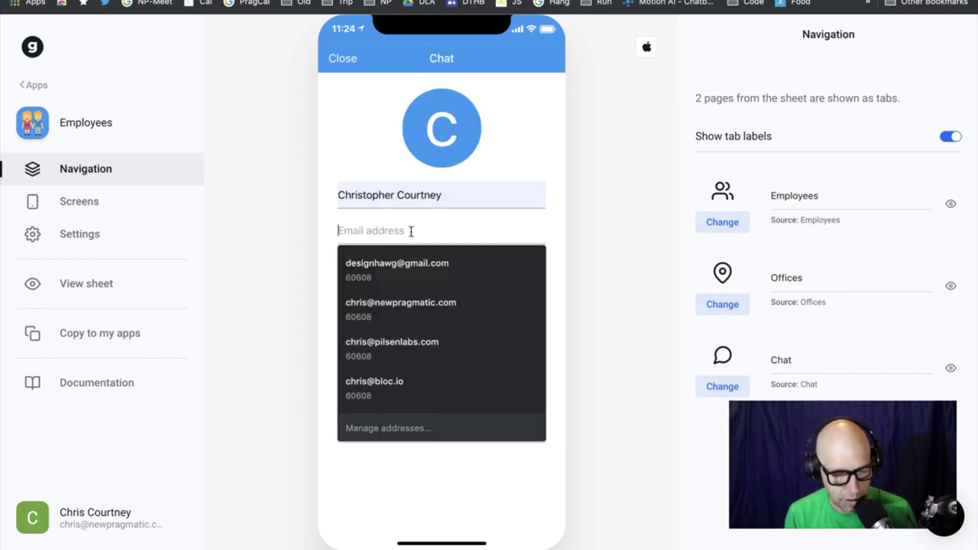
left_click(414, 273)
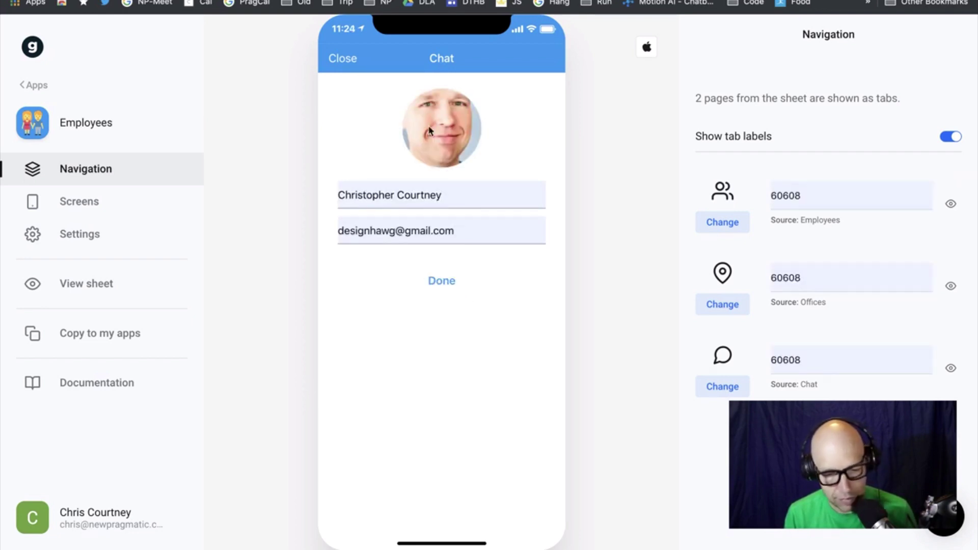
left_click(436, 279)
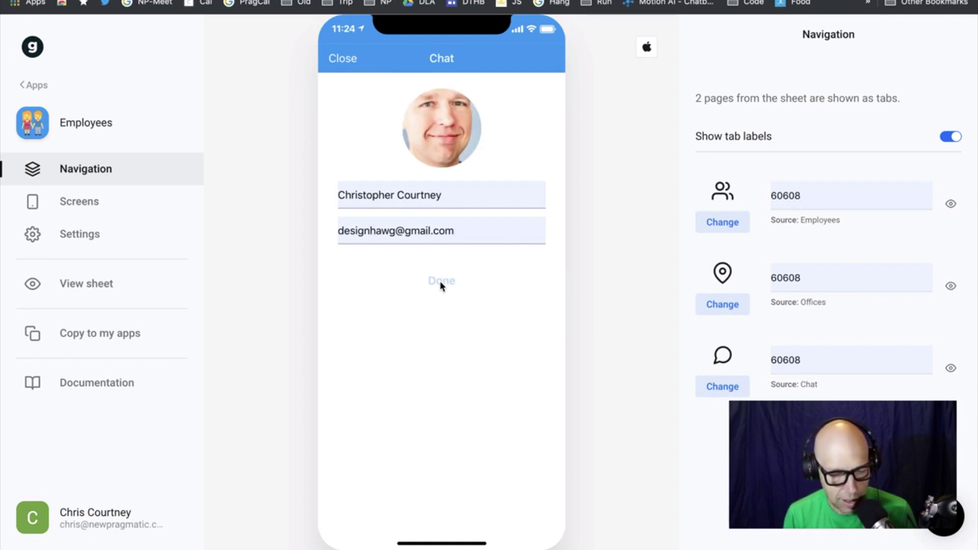
Close the chat profile form, reopen it, and close it again
left_click(344, 60)
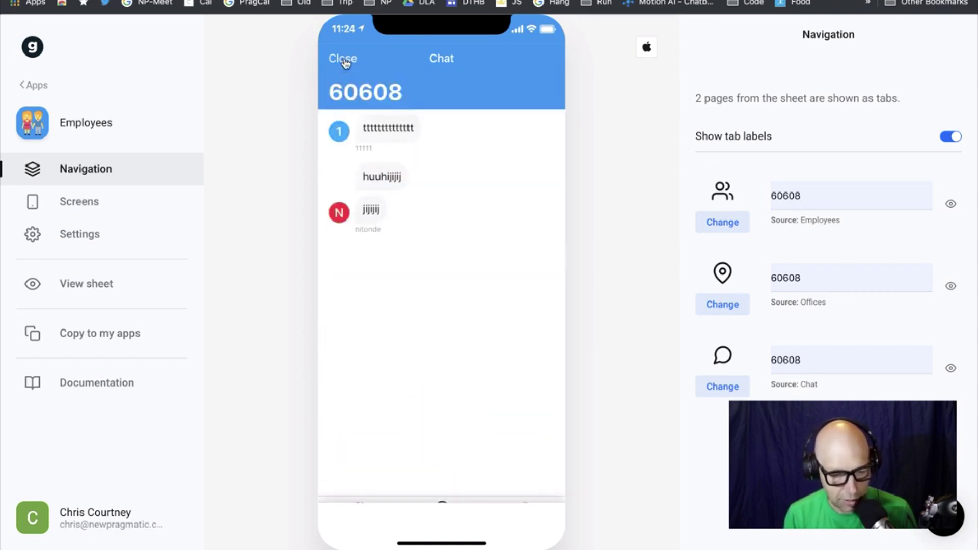
left_click(543, 473)
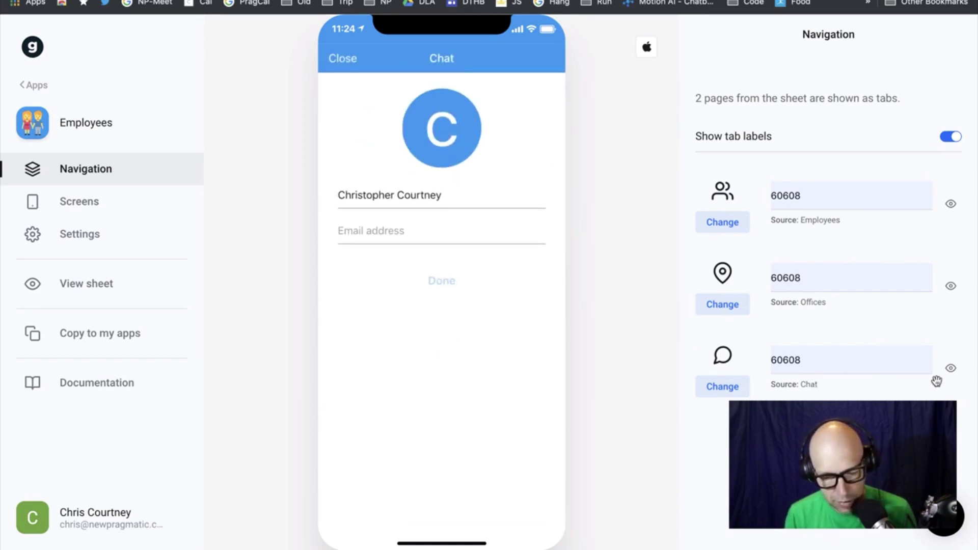
left_click(342, 59)
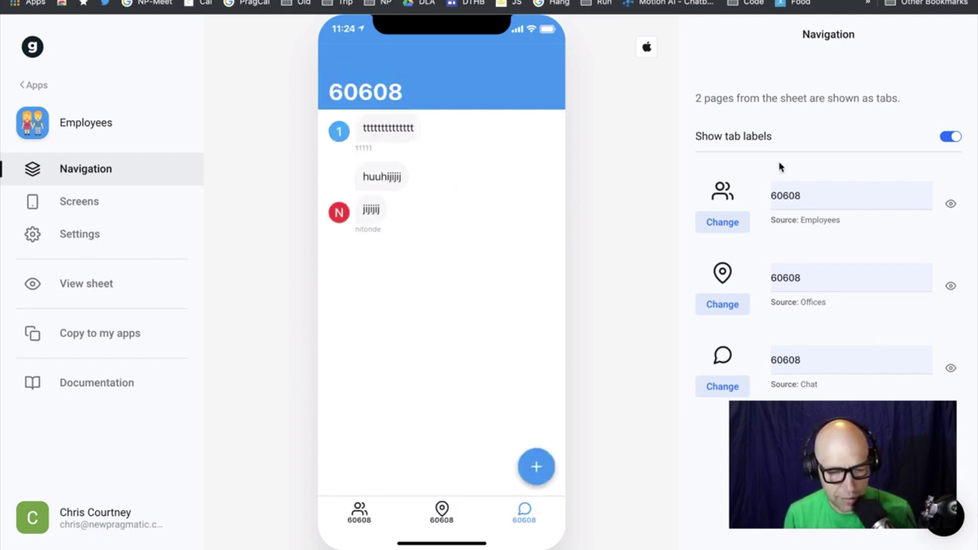
left_click(818, 199)
Select the 60608 label fields of the Employees, Offices and Chat tabs
key("super+a")
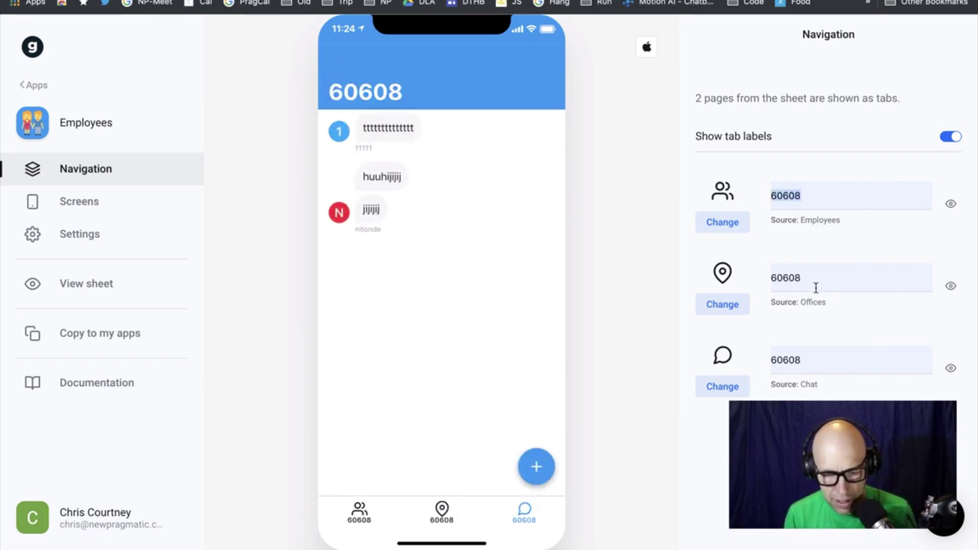
left_click(819, 289)
key("super+a")
left_click(802, 193)
key("super+a")
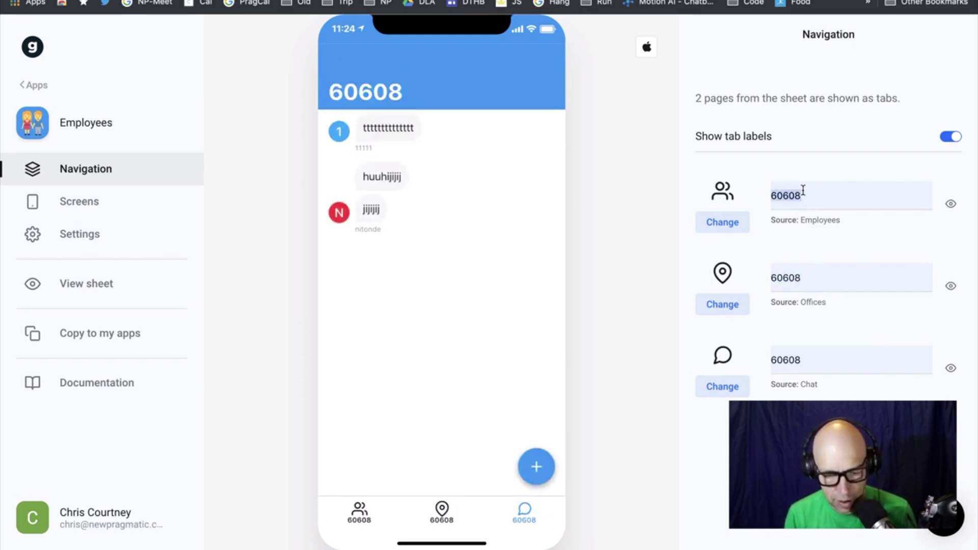
left_click(809, 365)
key("super+a")
left_click(808, 364)
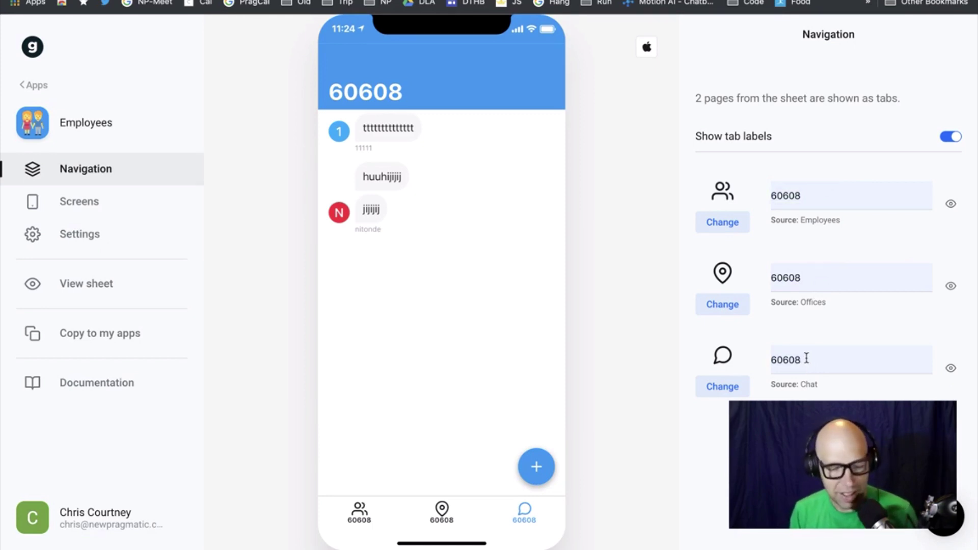
Relabel the tabs Employees, Offices and Chat, then preview the Employees screen
left_click(801, 192)
key("super+a")
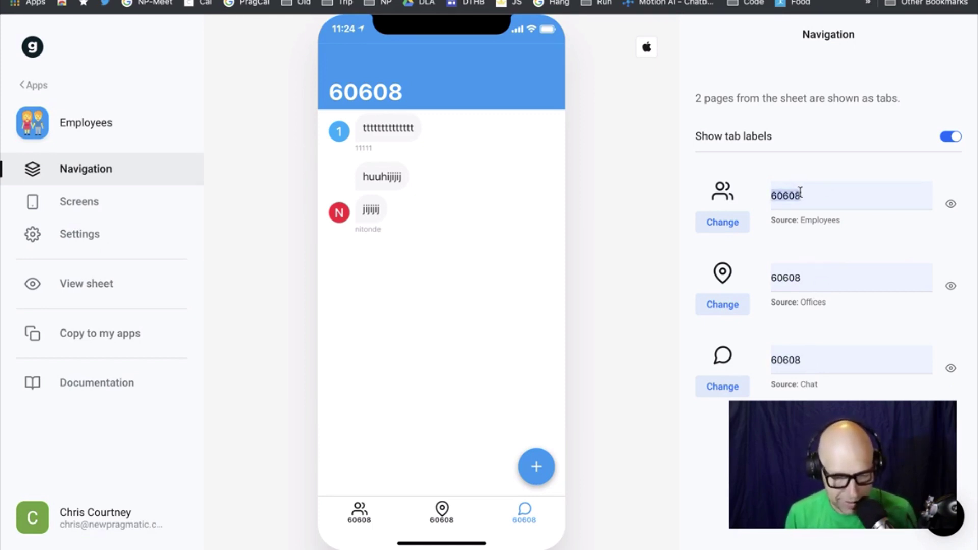
type("Em")
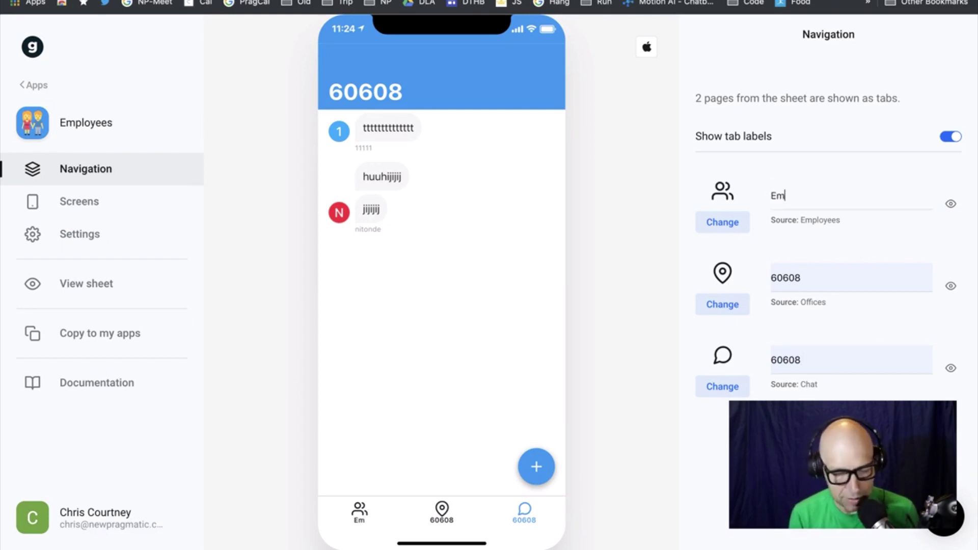
type("ployees")
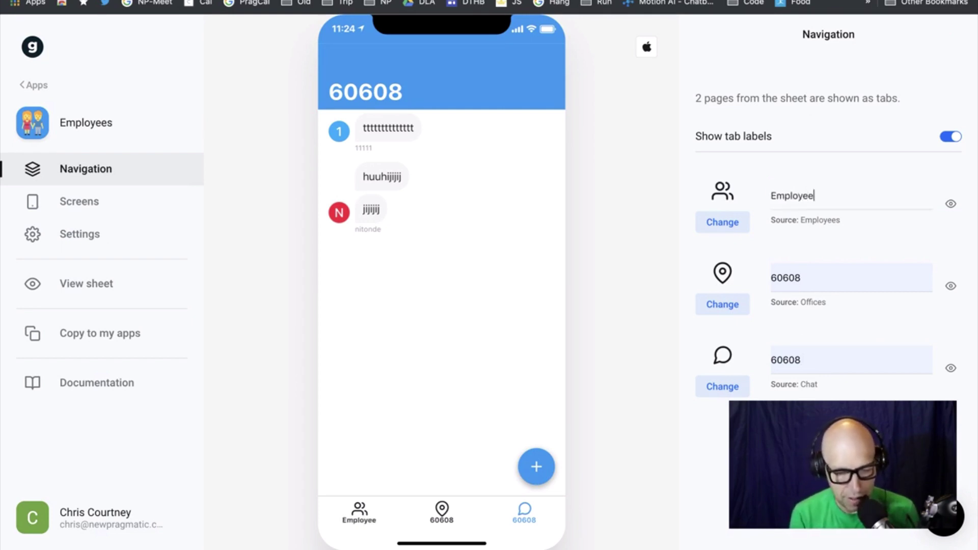
left_click(830, 279)
key("super+a")
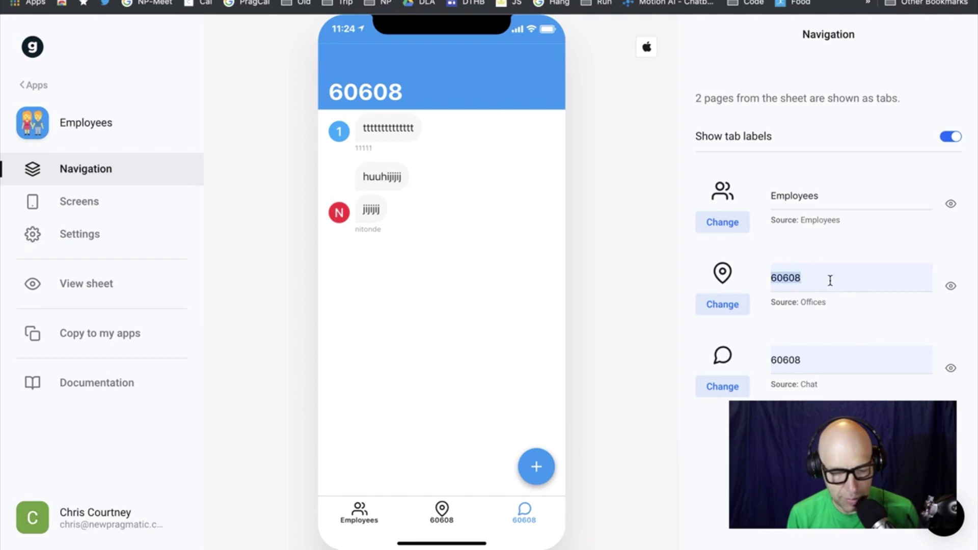
type("Offices")
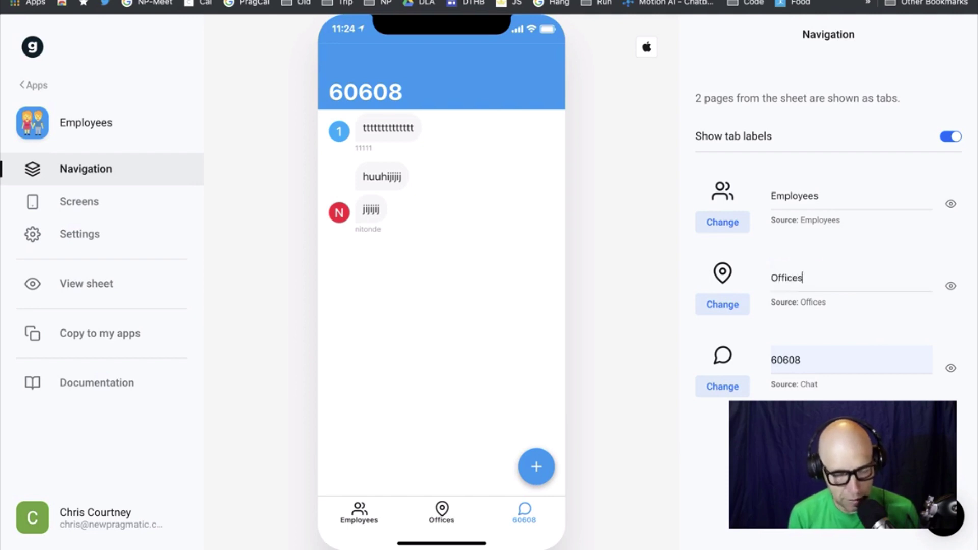
left_click(825, 356)
key("super+a")
type("Chat")
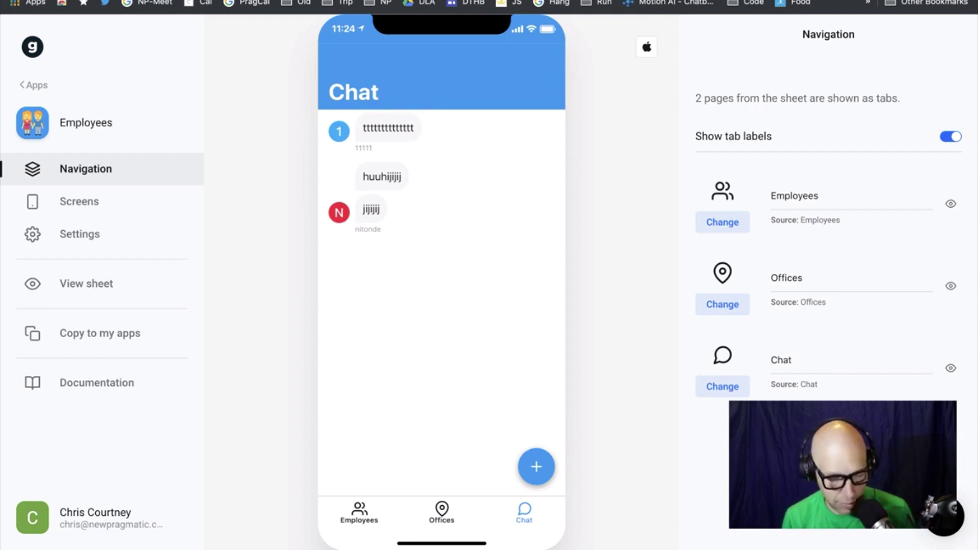
left_click(363, 518)
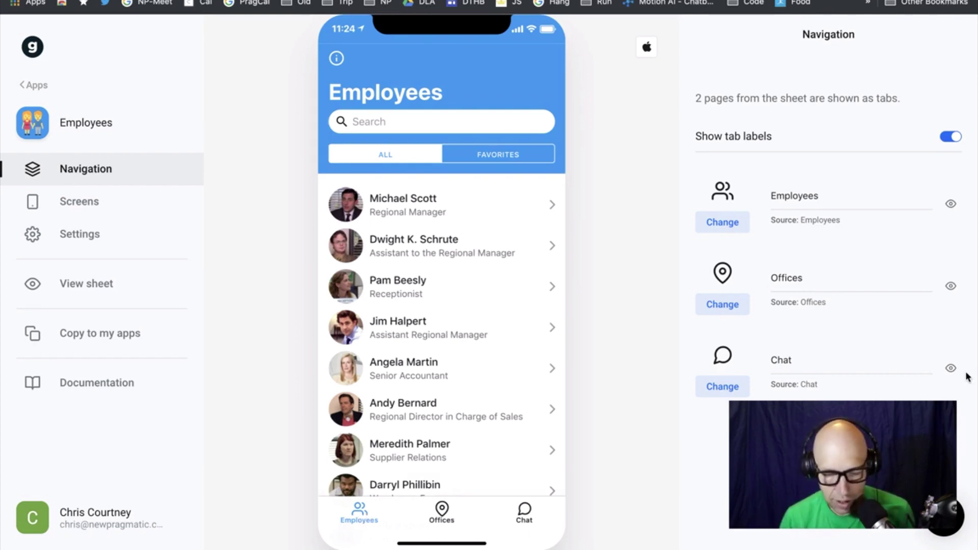
Hide and re-show the Chat and Offices tabs and the tab labels, leaving everything visible
left_click(951, 368)
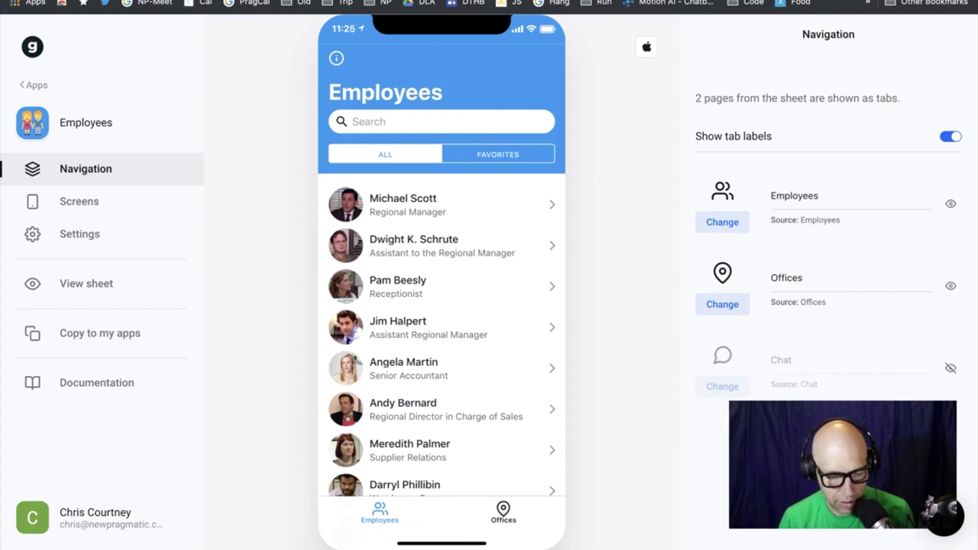
left_click(951, 287)
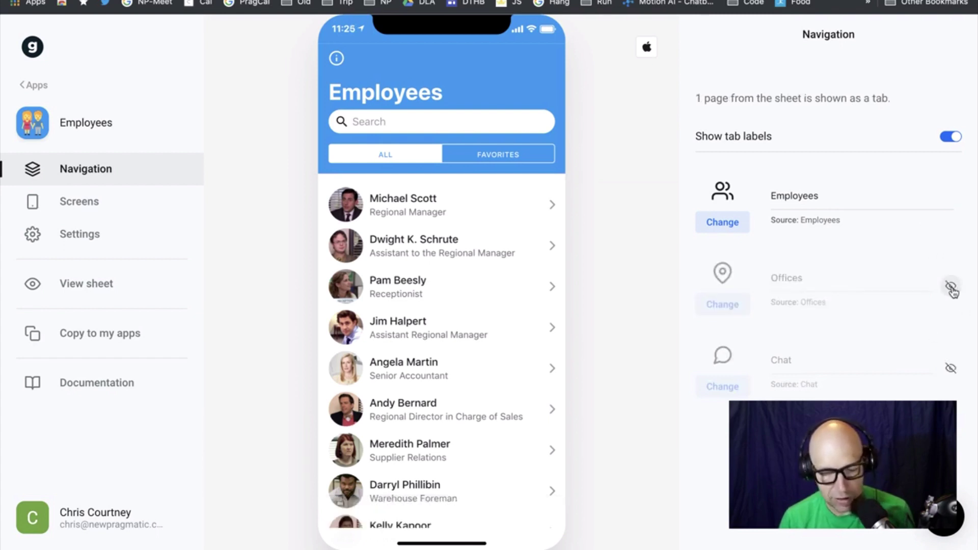
left_click(950, 286)
left_click(951, 368)
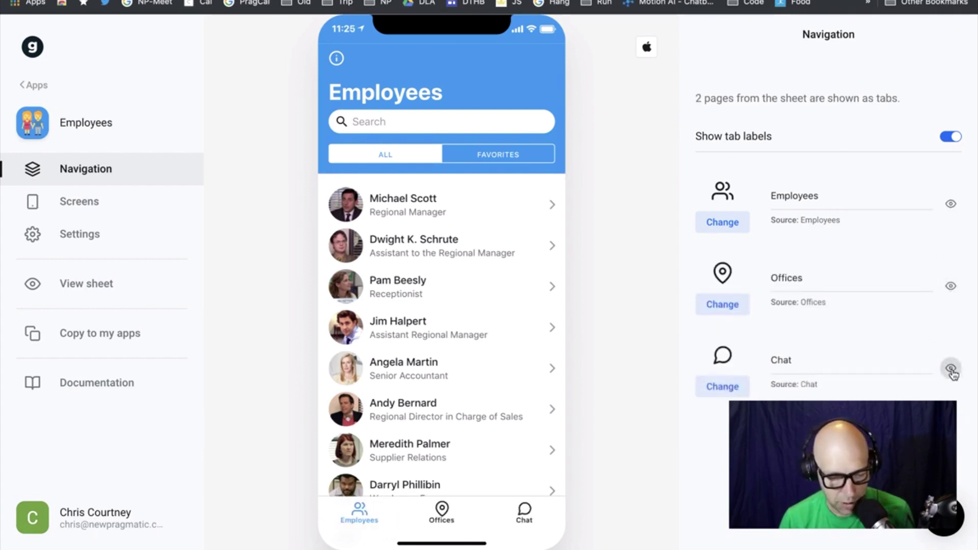
left_click(950, 139)
left_click(951, 137)
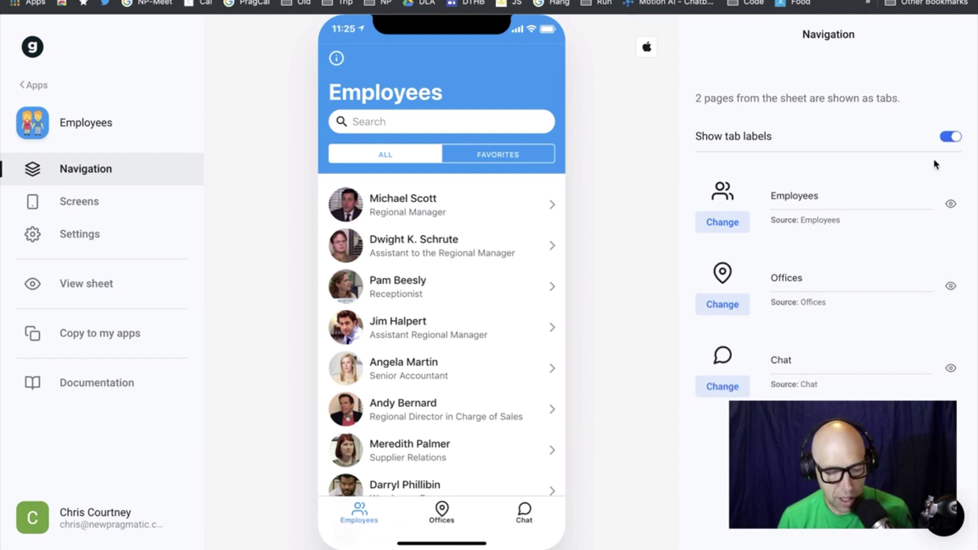
left_click(719, 224)
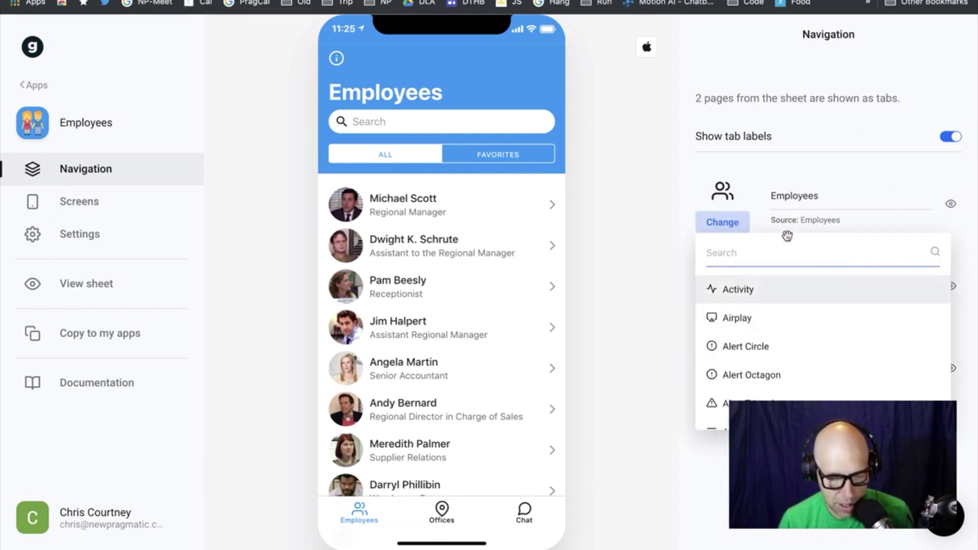
Set the Employees tab icon to Anchor
scroll(747, 344, "down", 5)
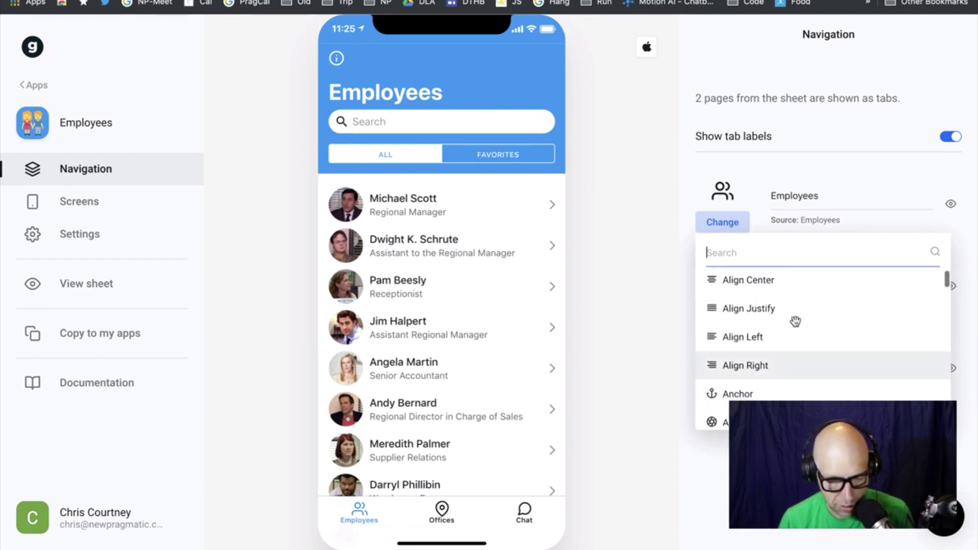
scroll(773, 326, "down", 2)
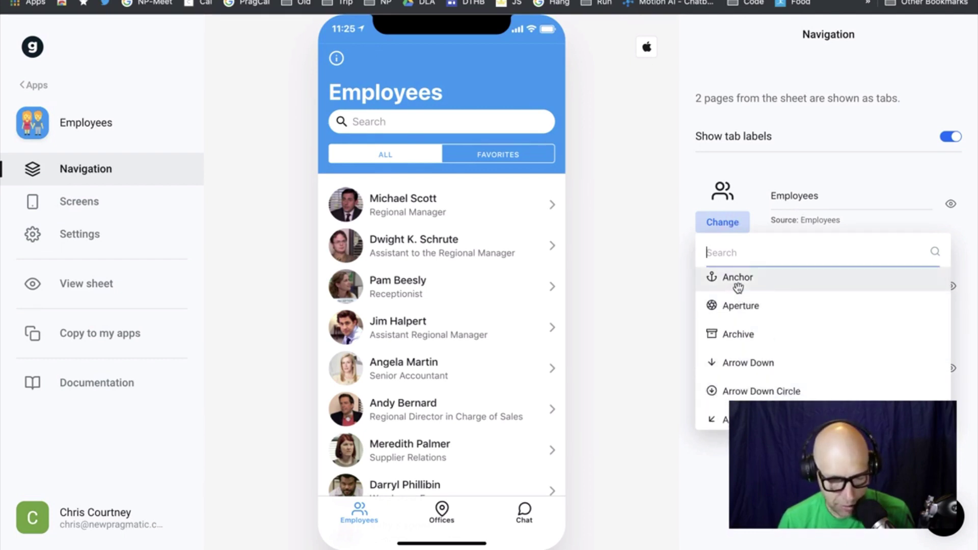
left_click(712, 278)
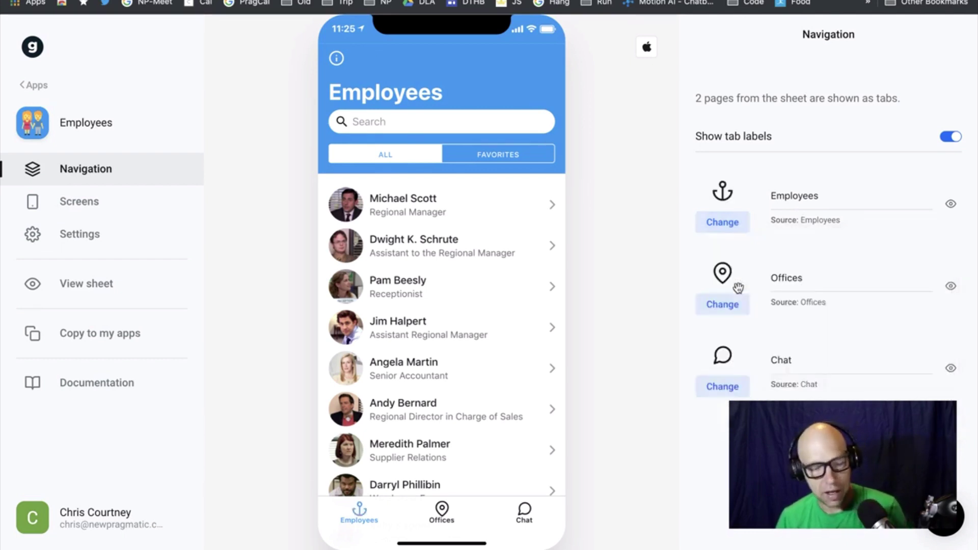
Search the icon list for 'peop' and scroll through the matching icons
left_click(728, 224)
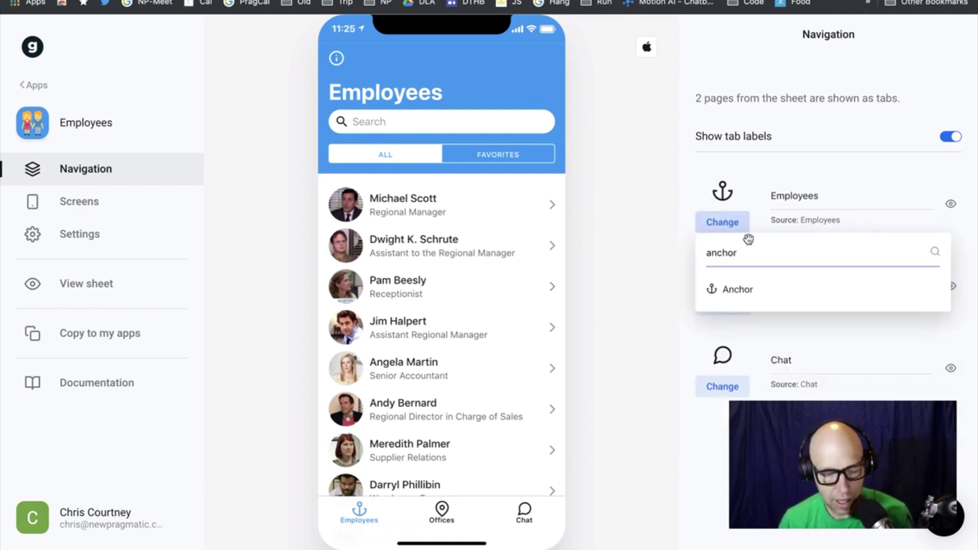
double_click(759, 258)
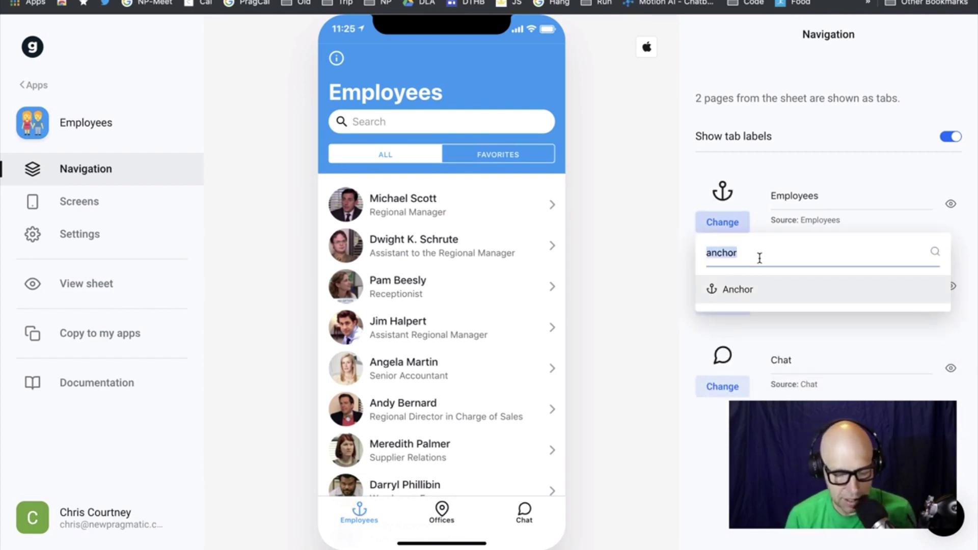
key("BackSpace")
key("BackSpace")
key("BackSpace")
key("BackSpace")
key("BackSpace")
key("BackSpace")
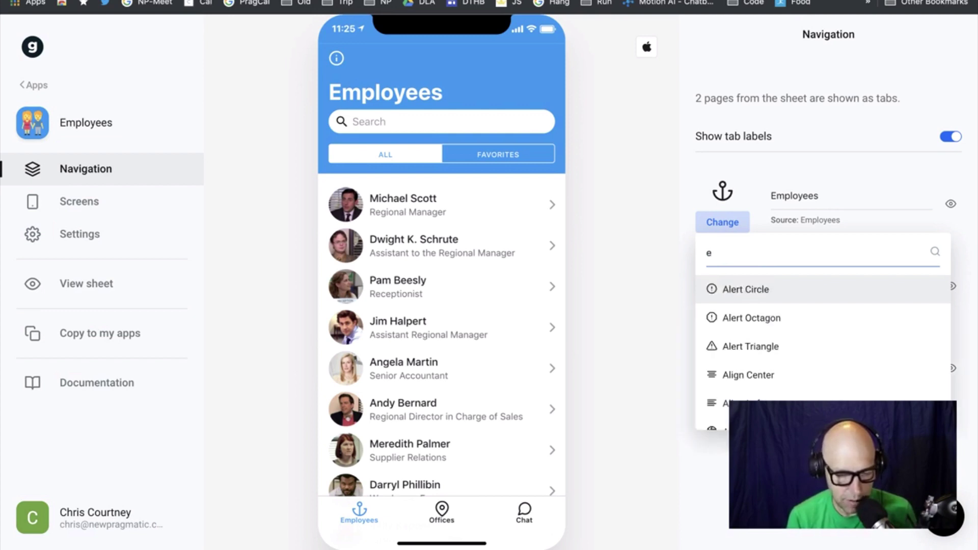
type("peopl")
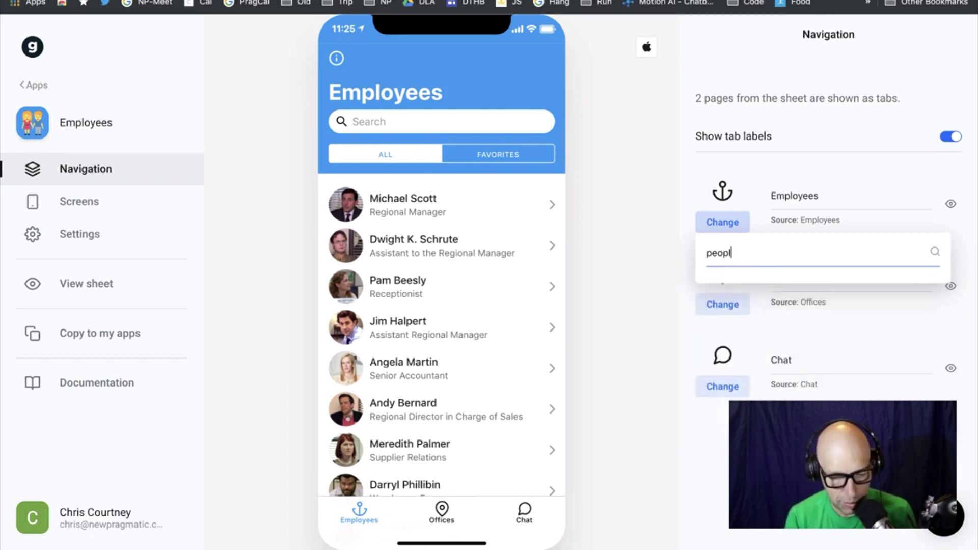
key("BackSpace")
key("BackSpace")
key("BackSpace")
key("BackSpace")
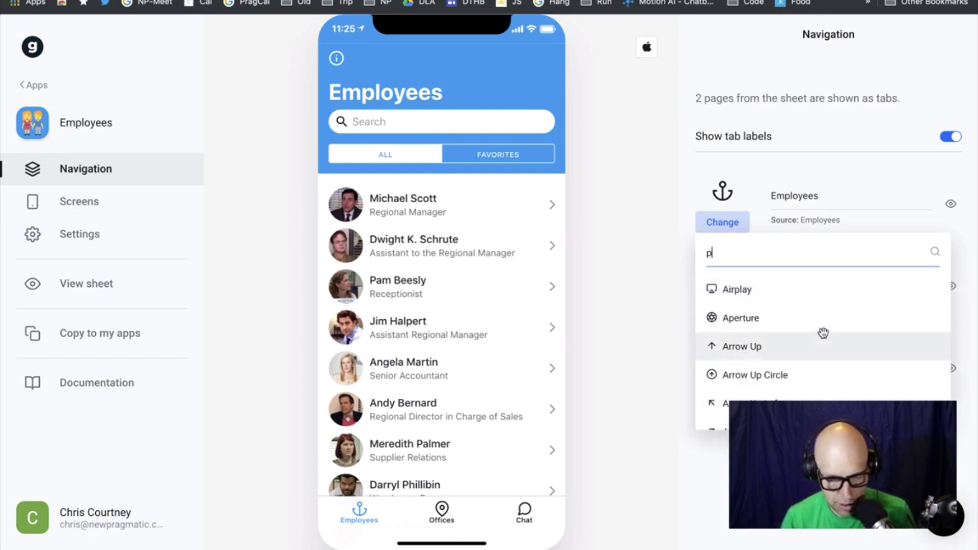
scroll(824, 334, "down", 10)
scroll(824, 334, "down", 10)
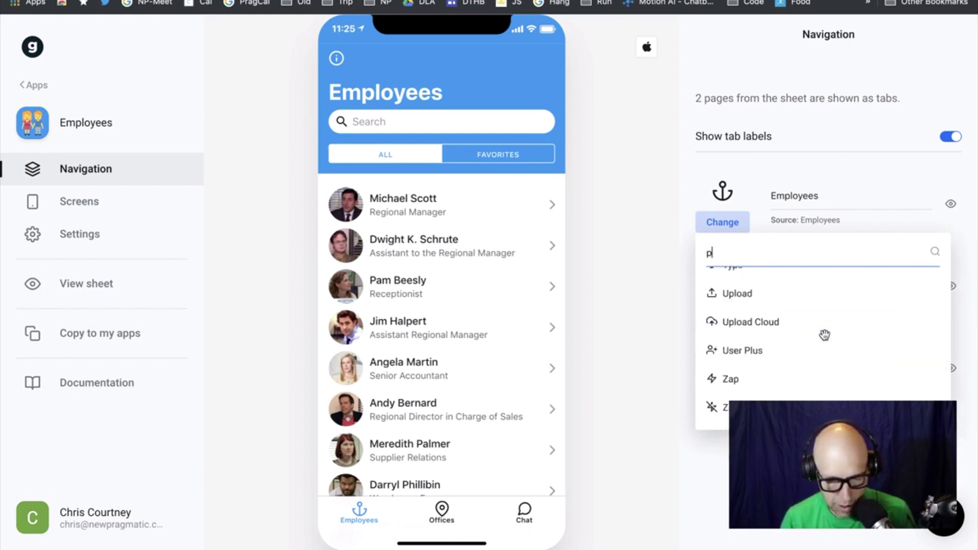
scroll(824, 335, "up", 6)
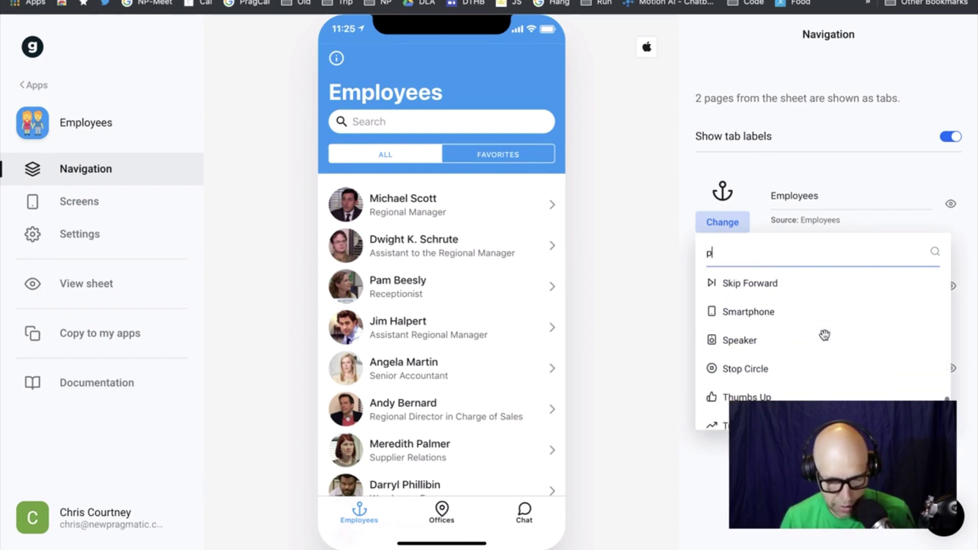
scroll(824, 334, "up", 3)
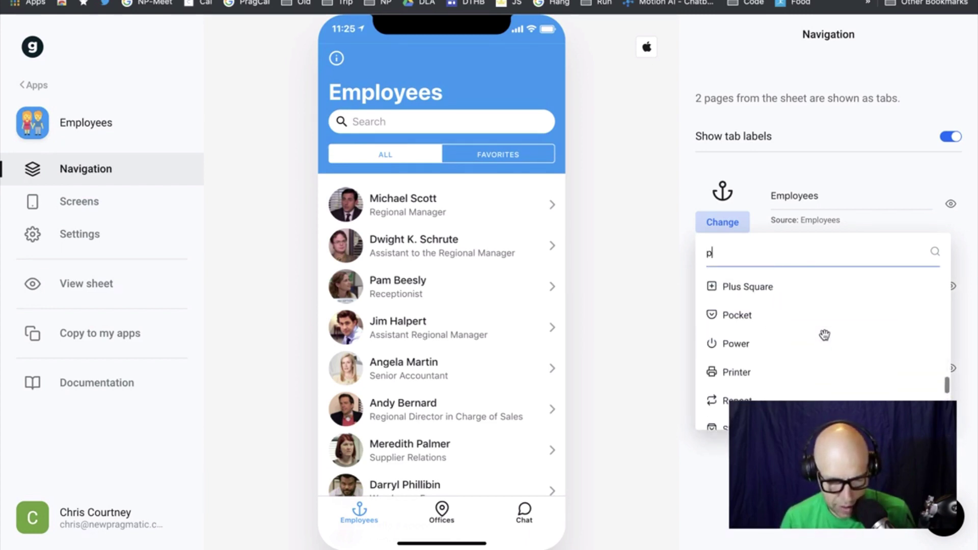
scroll(824, 335, "down", 6)
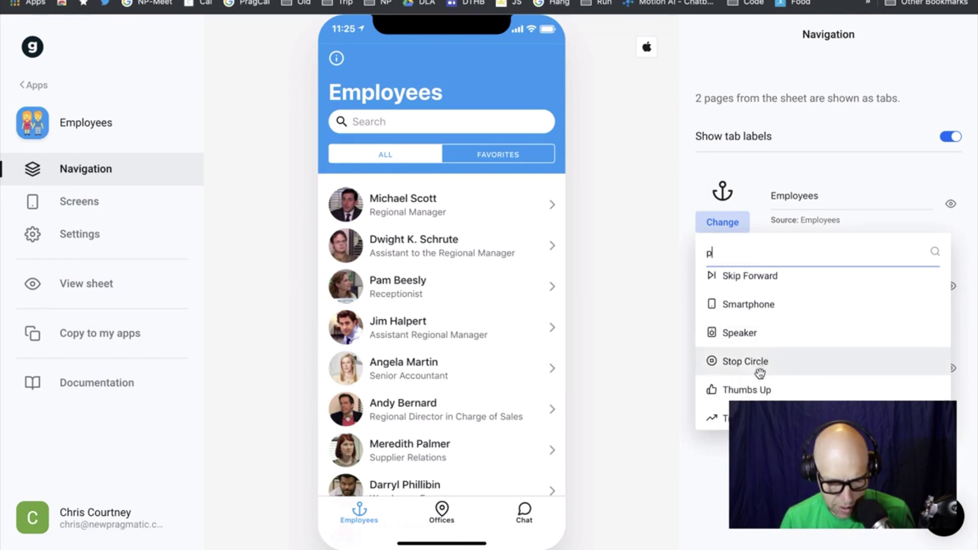
scroll(759, 371, "down", 6)
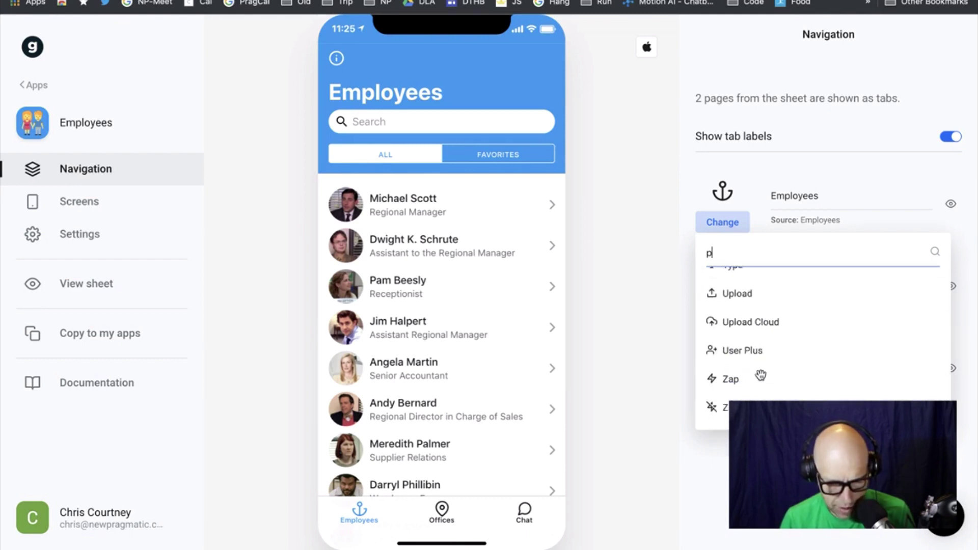
scroll(805, 318, "up", 7)
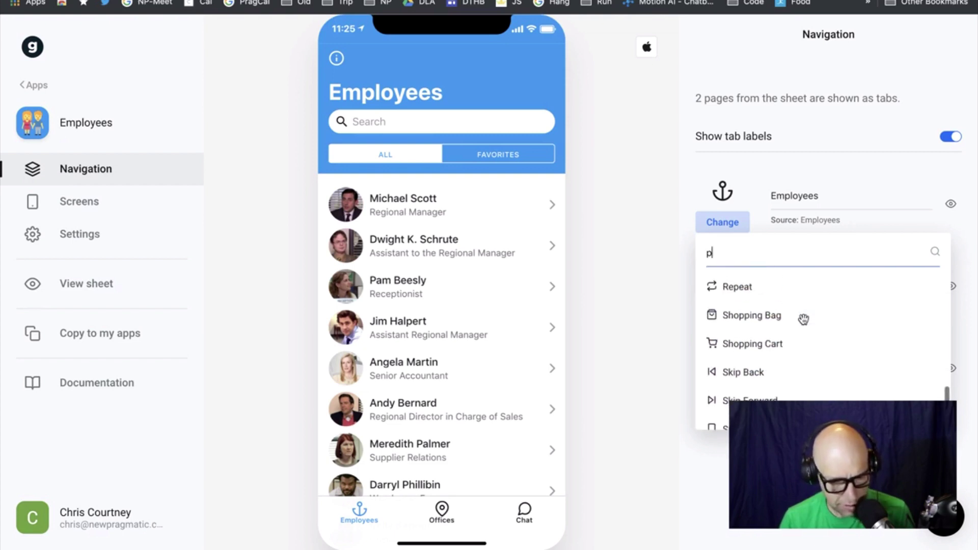
scroll(804, 319, "up", 6)
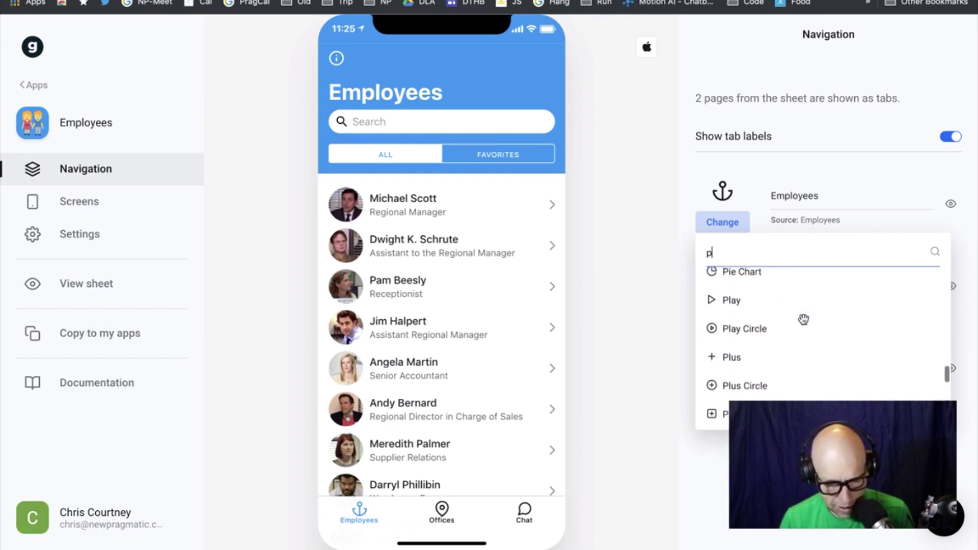
scroll(803, 319, "up", 6)
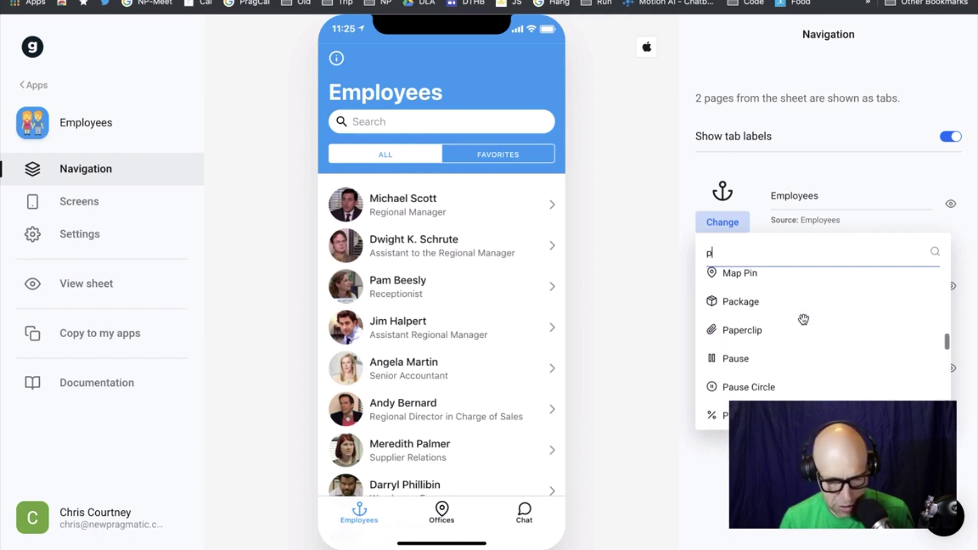
scroll(803, 319, "up", 6)
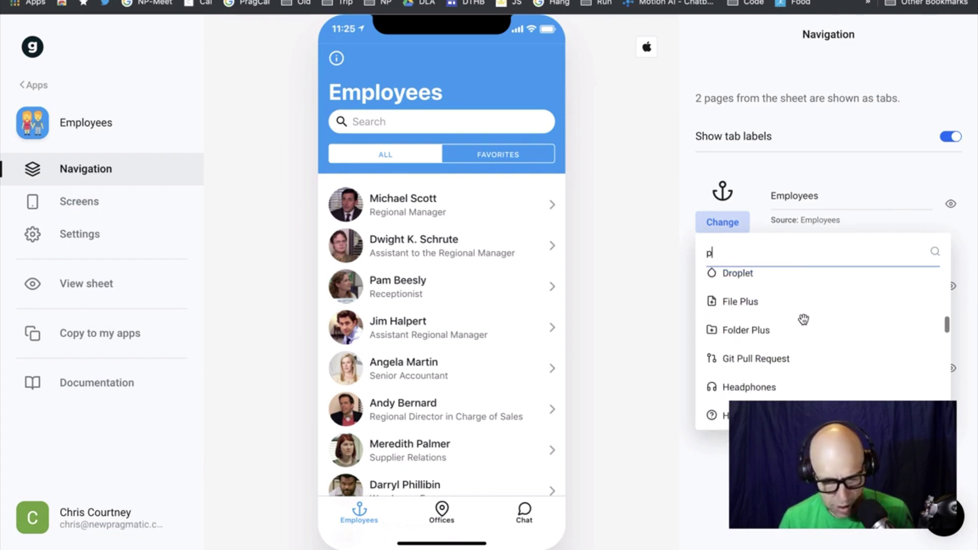
scroll(803, 320, "up", 5)
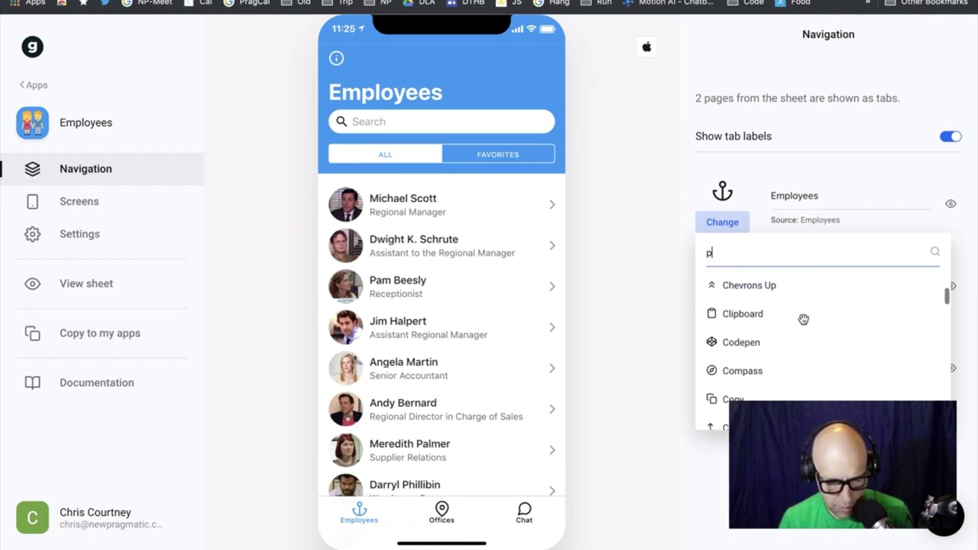
scroll(803, 319, "up", 2)
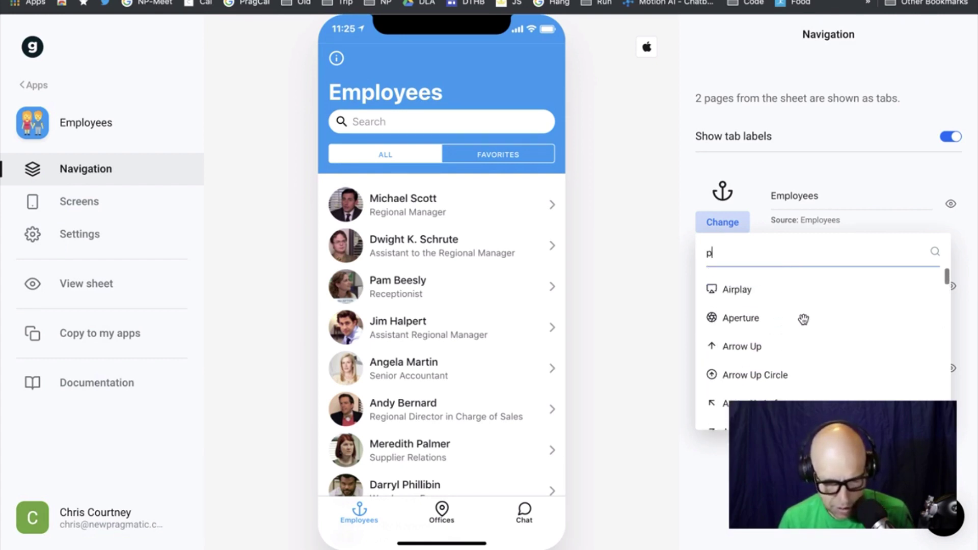
Clear the icon search and browse the full icon list
key("BackSpace")
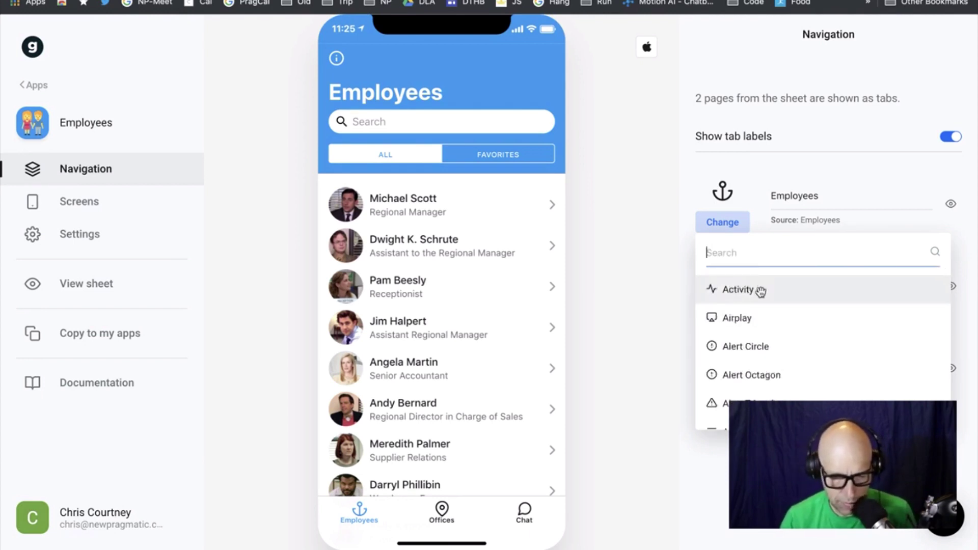
scroll(812, 338, "down", 10)
scroll(813, 339, "down", 20)
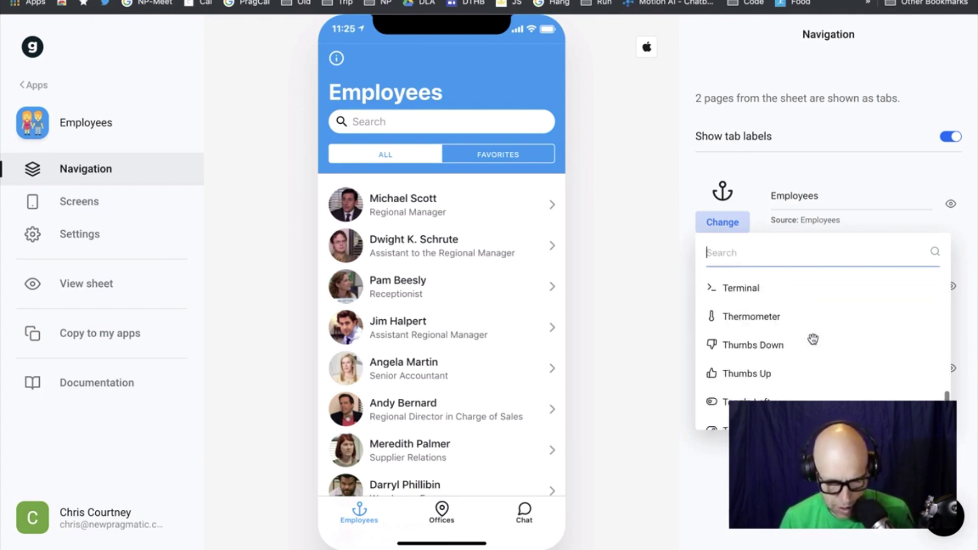
scroll(813, 339, "up", 2)
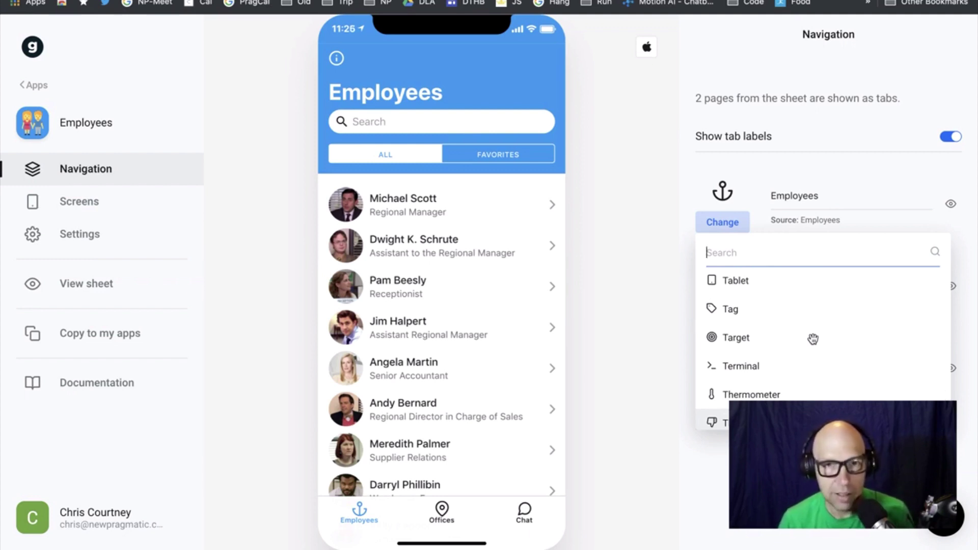
scroll(812, 340, "up", 3)
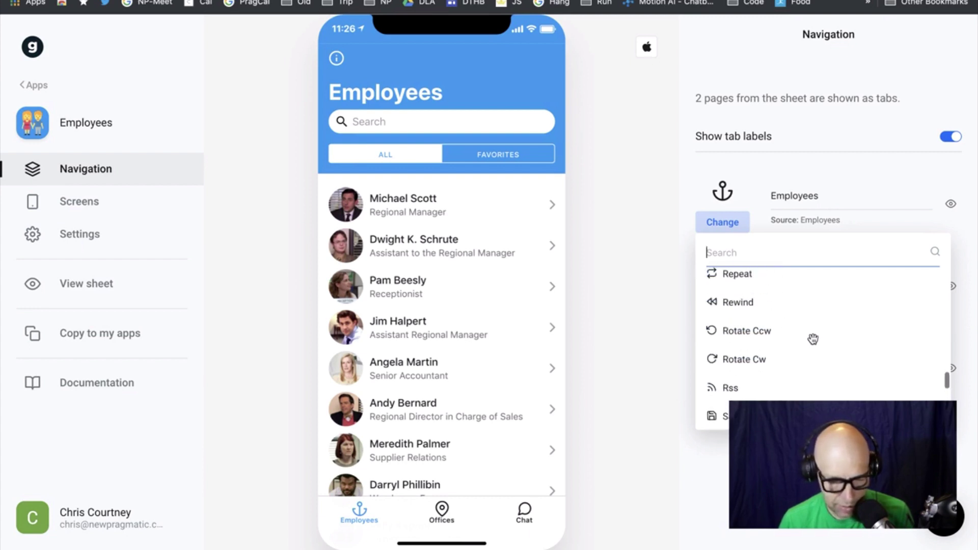
scroll(813, 339, "up", 2)
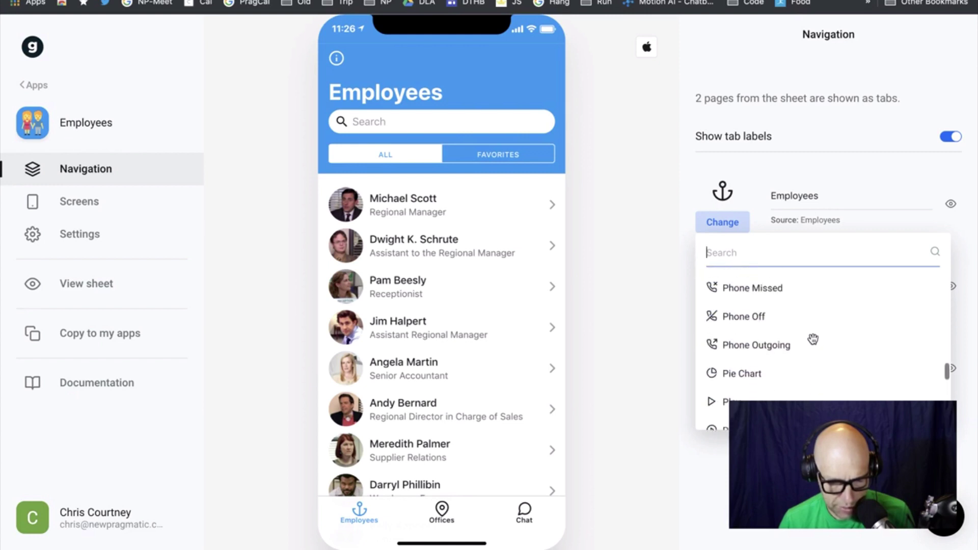
scroll(813, 339, "up", 3)
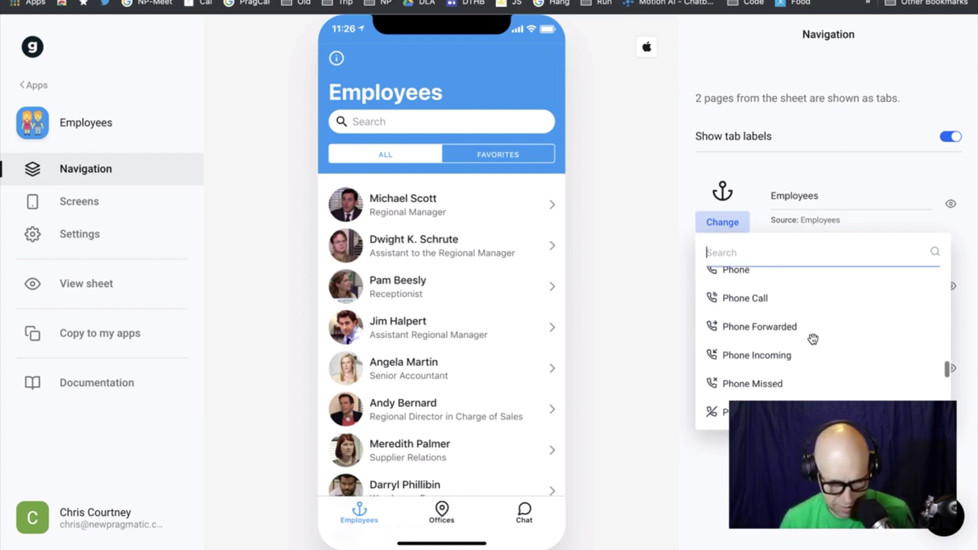
scroll(813, 339, "up", 3)
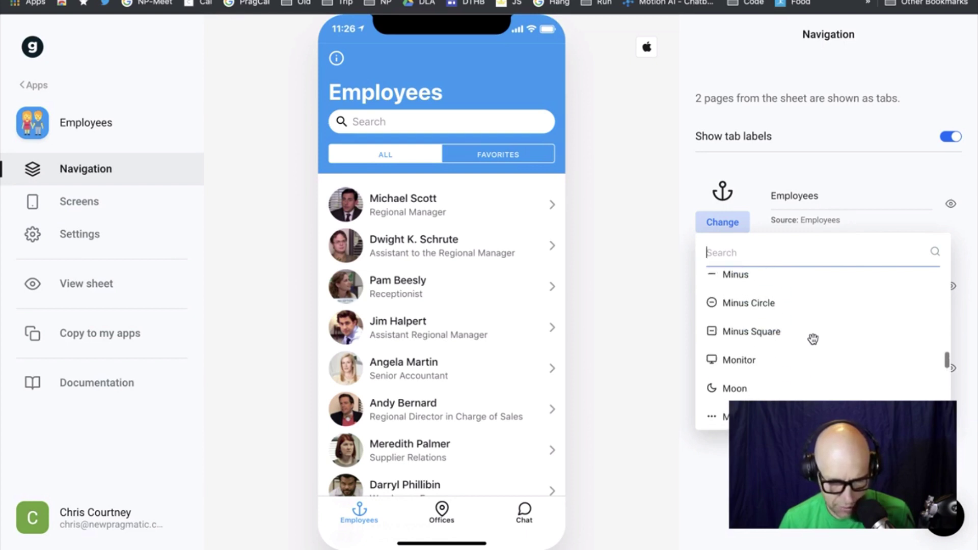
scroll(813, 339, "up", 3)
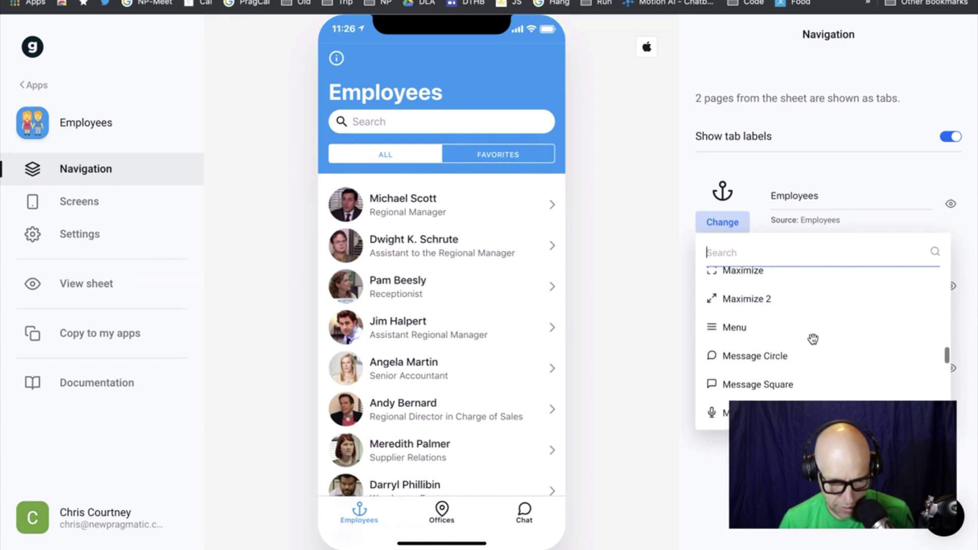
scroll(813, 339, "up", 20)
scroll(813, 339, "down", 5)
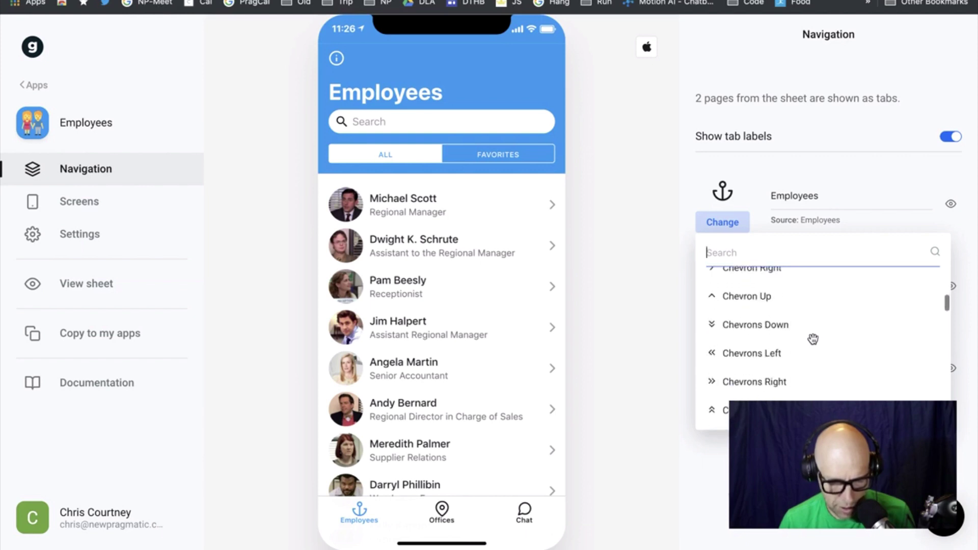
scroll(813, 339, "up", 20)
scroll(813, 339, "down", 3)
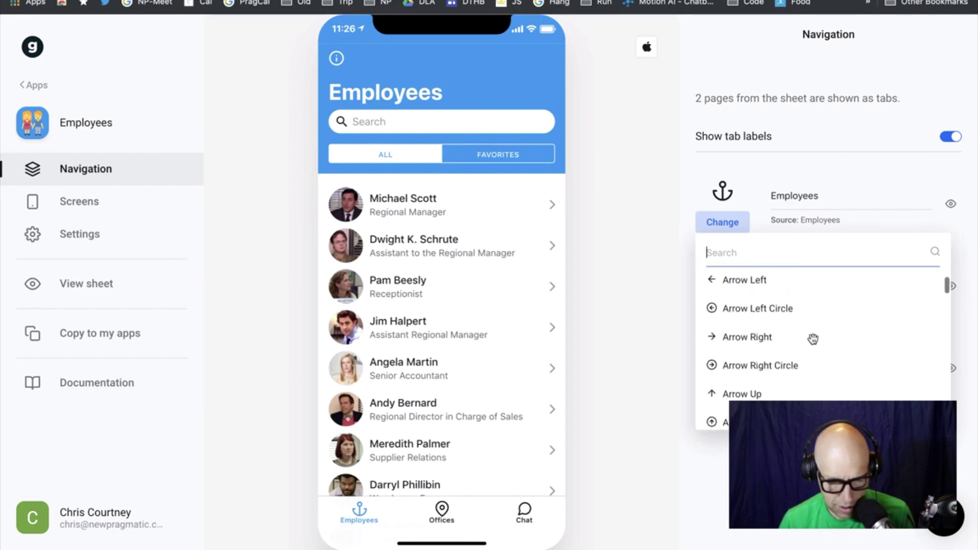
Scroll down the icon list to Users and assign it to the Employees tab
scroll(813, 339, "down", 3)
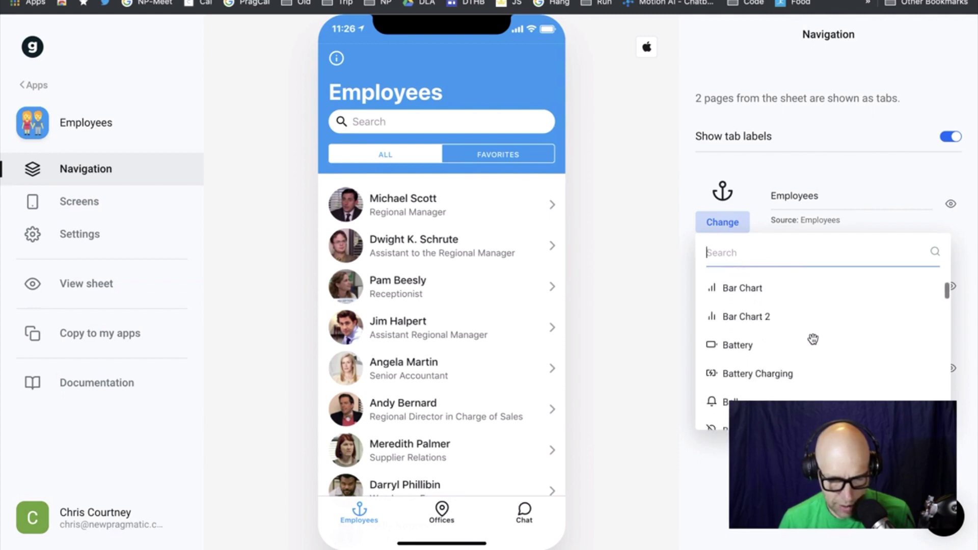
scroll(813, 339, "down", 3)
scroll(812, 340, "down", 3)
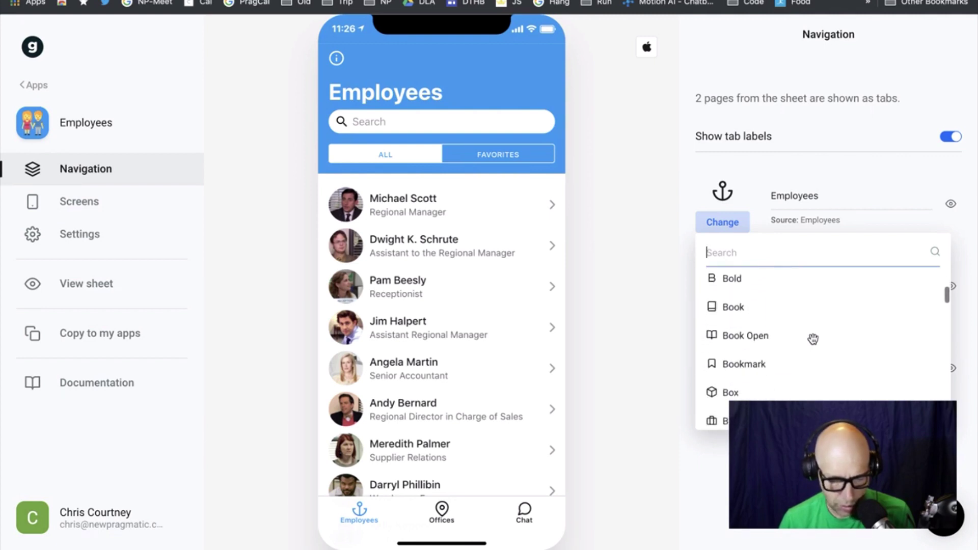
scroll(813, 339, "down", 7)
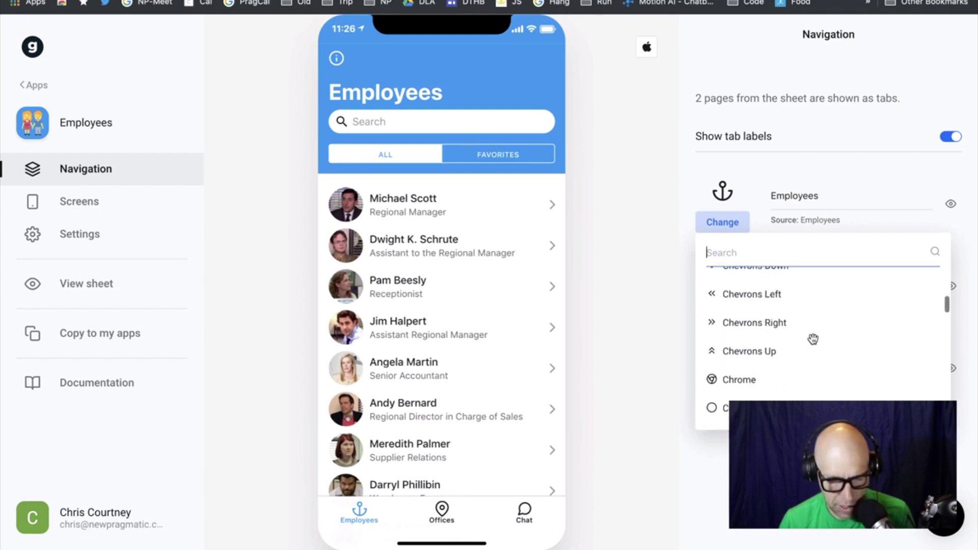
scroll(813, 339, "down", 1)
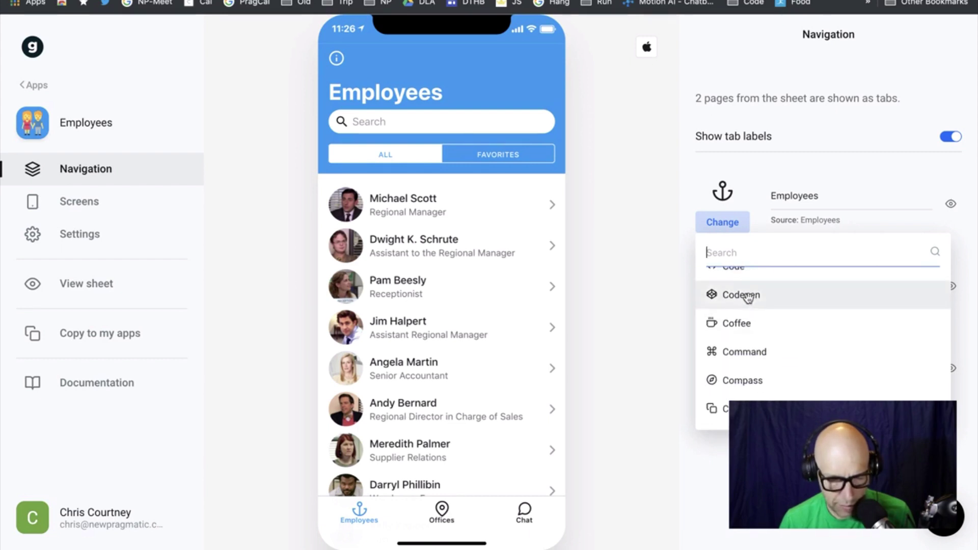
scroll(847, 374, "down", 2)
scroll(848, 373, "down", 2)
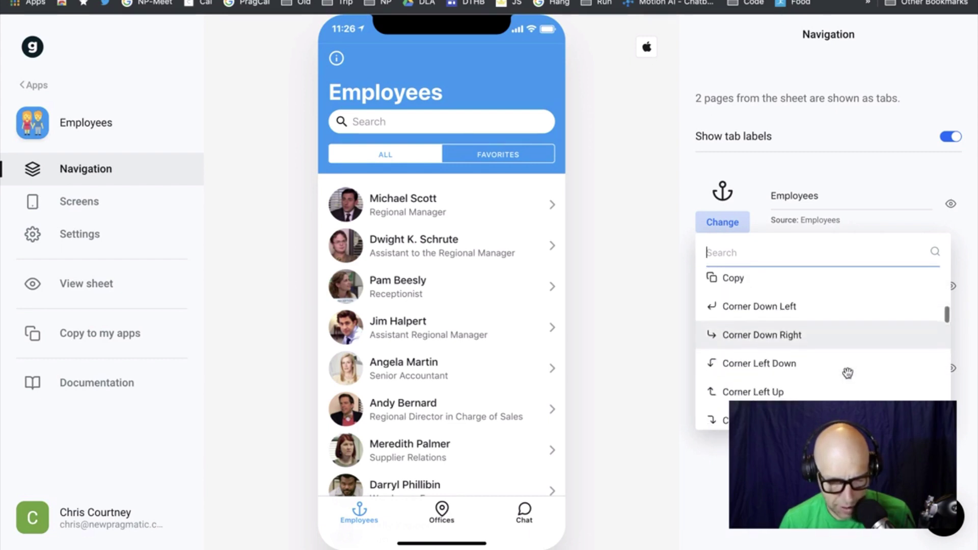
scroll(847, 373, "down", 6)
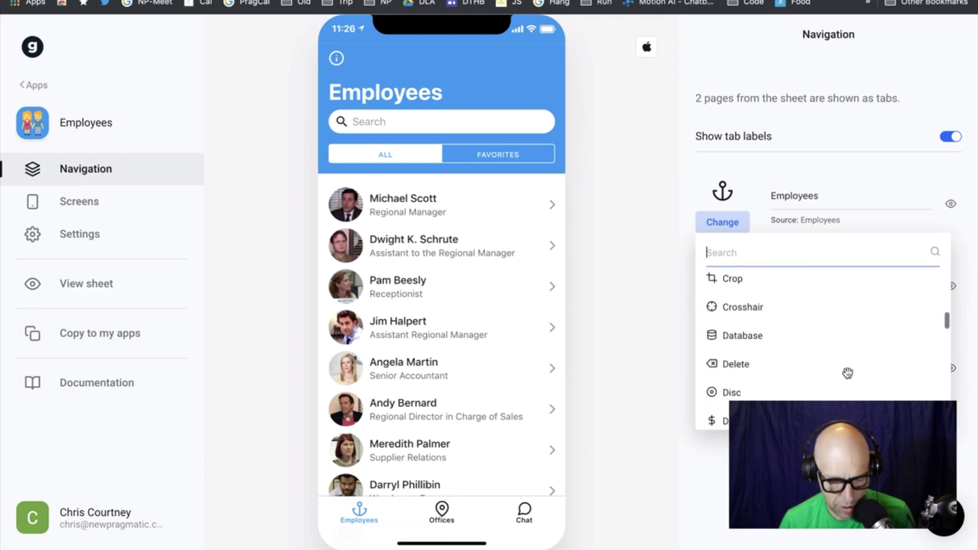
scroll(848, 374, "down", 2)
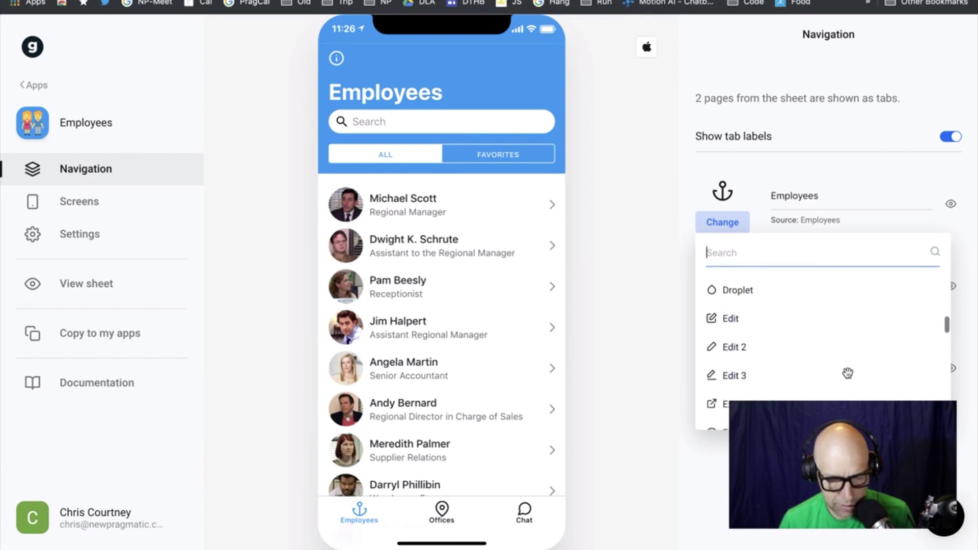
scroll(848, 373, "down", 3)
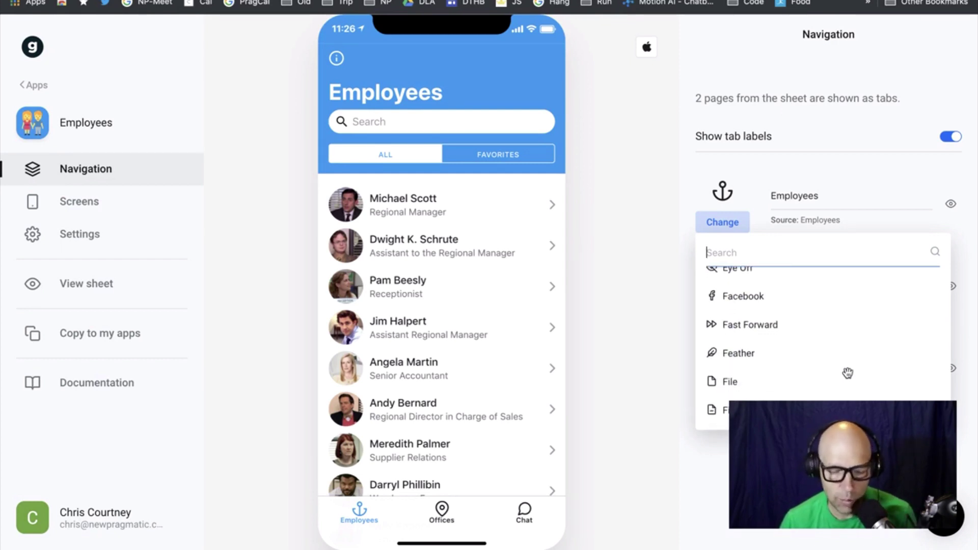
scroll(848, 374, "down", 3)
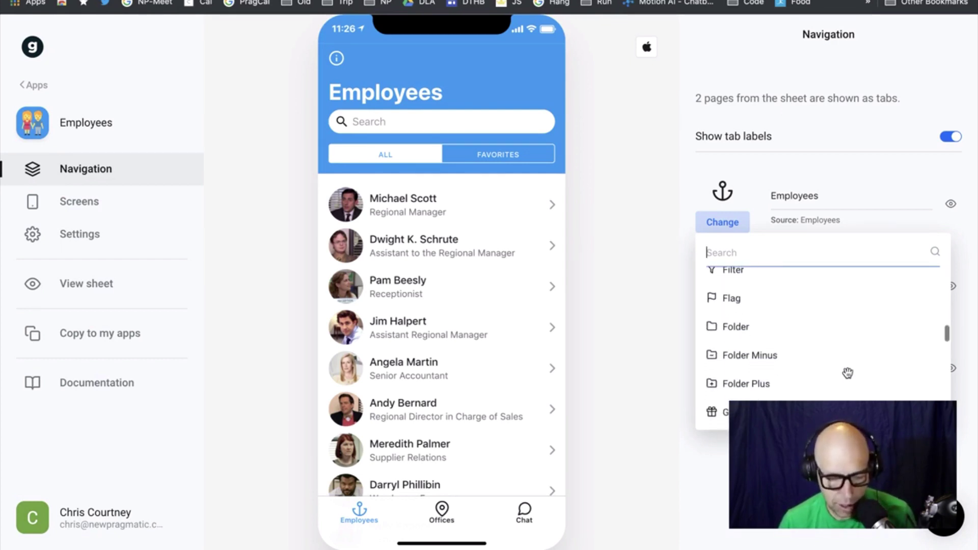
scroll(848, 374, "down", 5)
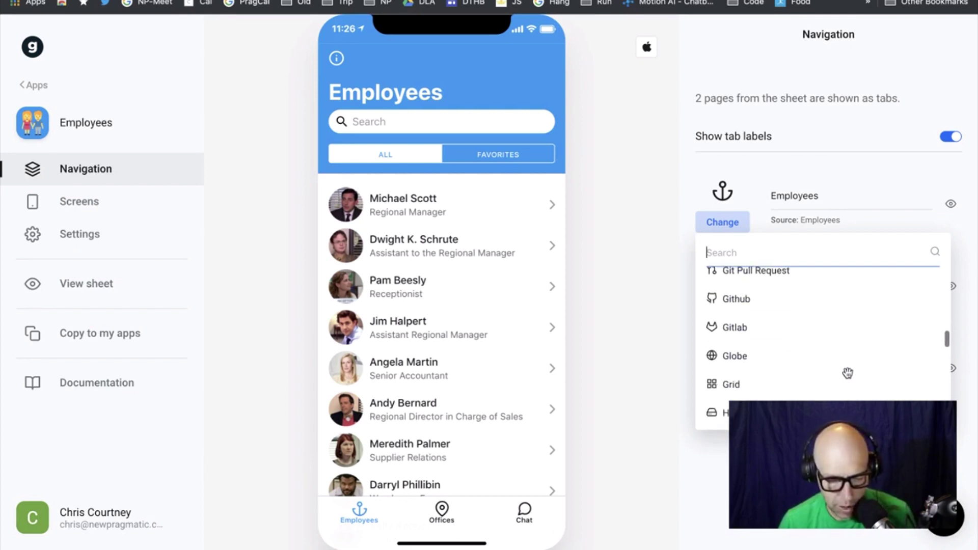
scroll(848, 373, "down", 3)
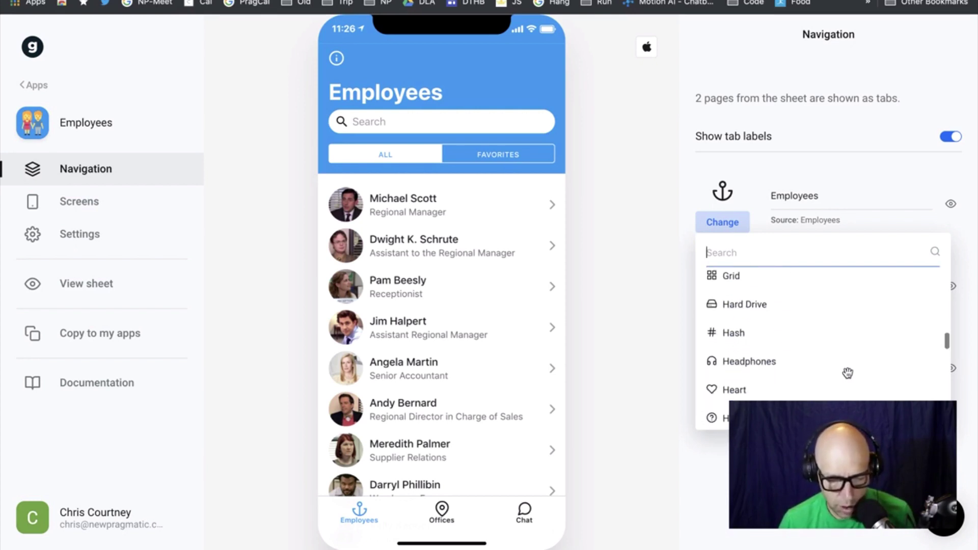
scroll(847, 373, "down", 1)
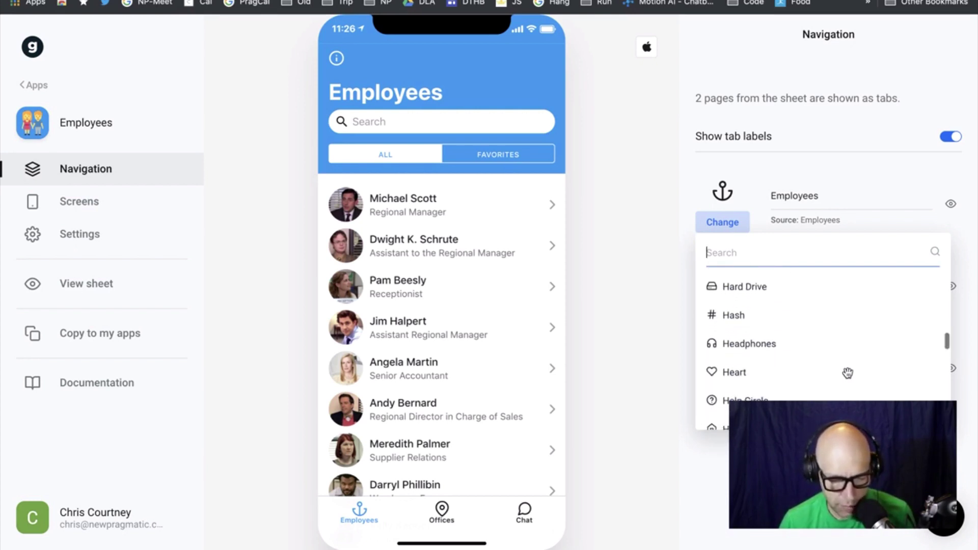
scroll(847, 374, "down", 1)
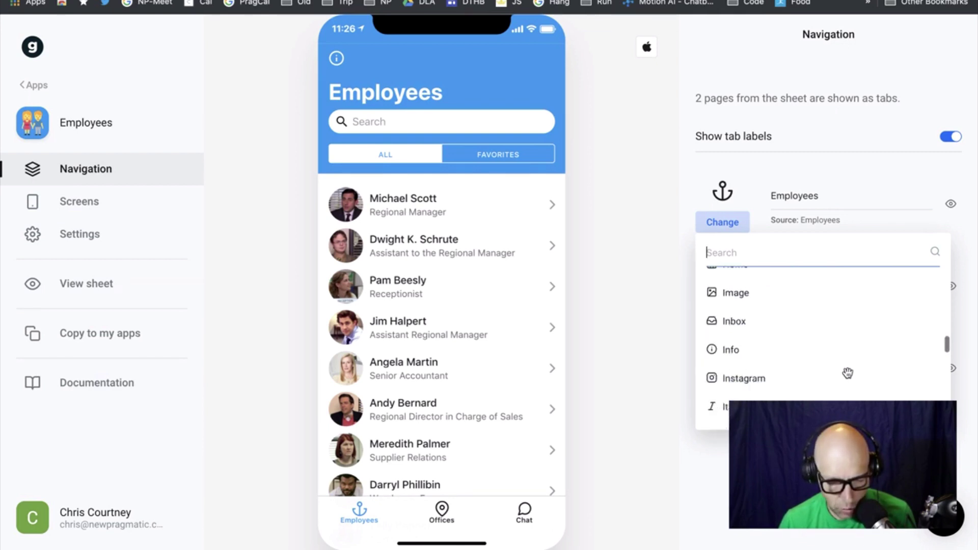
scroll(847, 373, "down", 5)
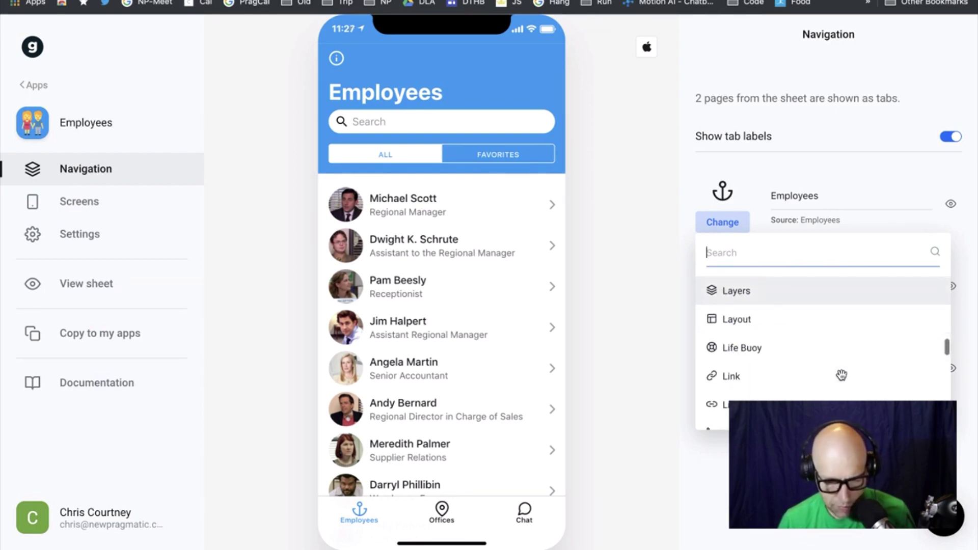
scroll(842, 375, "down", 5)
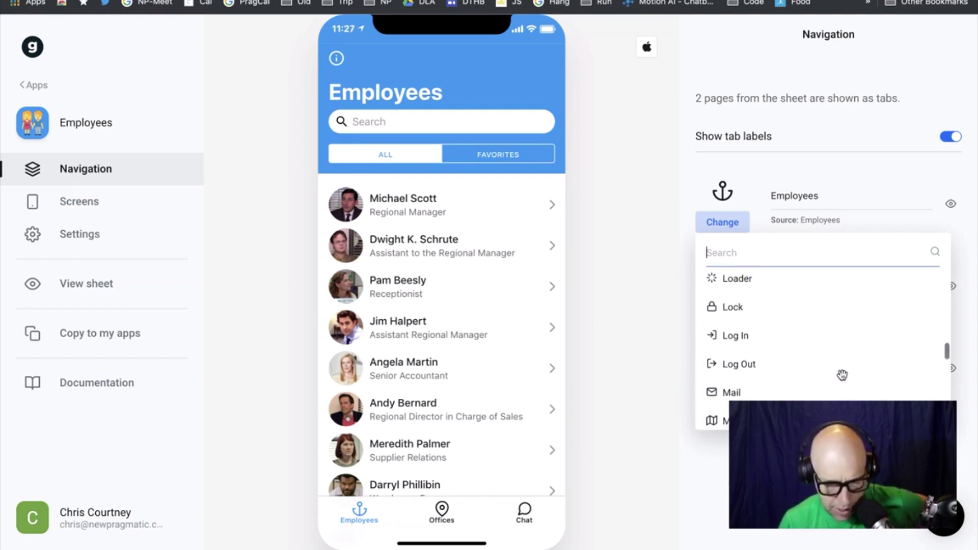
scroll(842, 374, "down", 5)
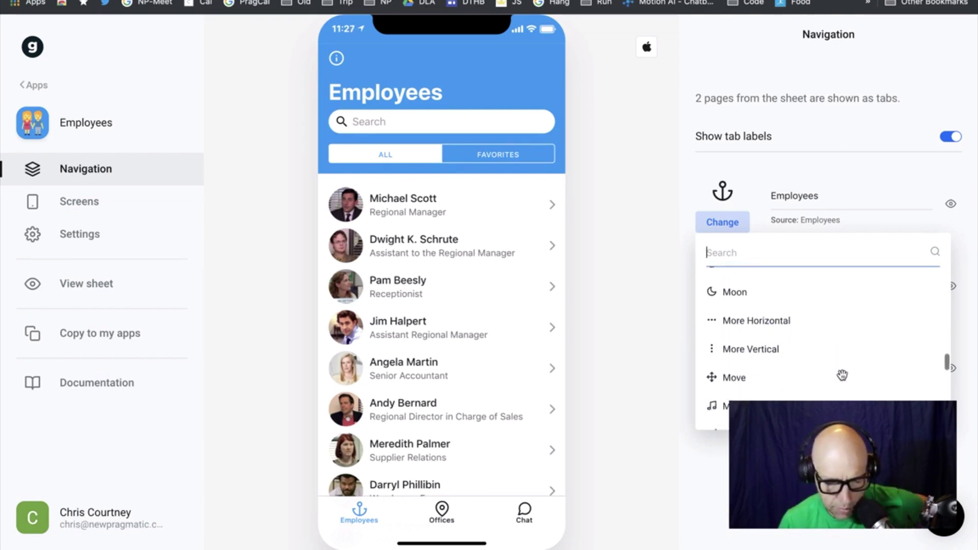
scroll(842, 374, "down", 2)
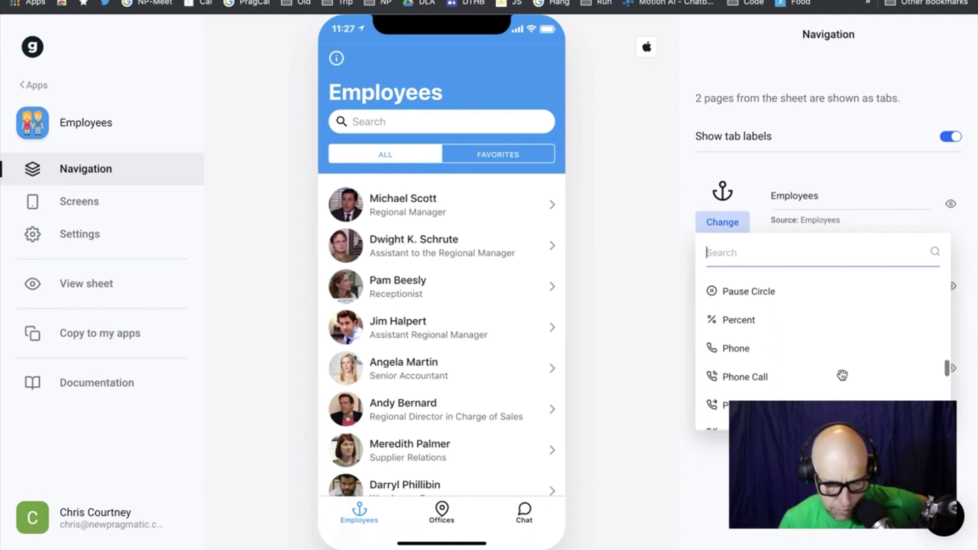
scroll(842, 375, "down", 4)
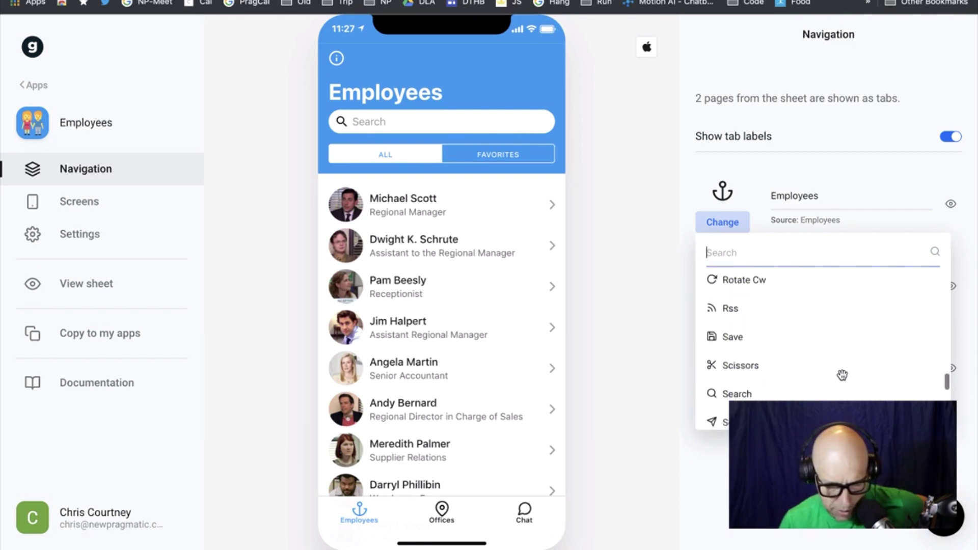
scroll(842, 375, "down", 1)
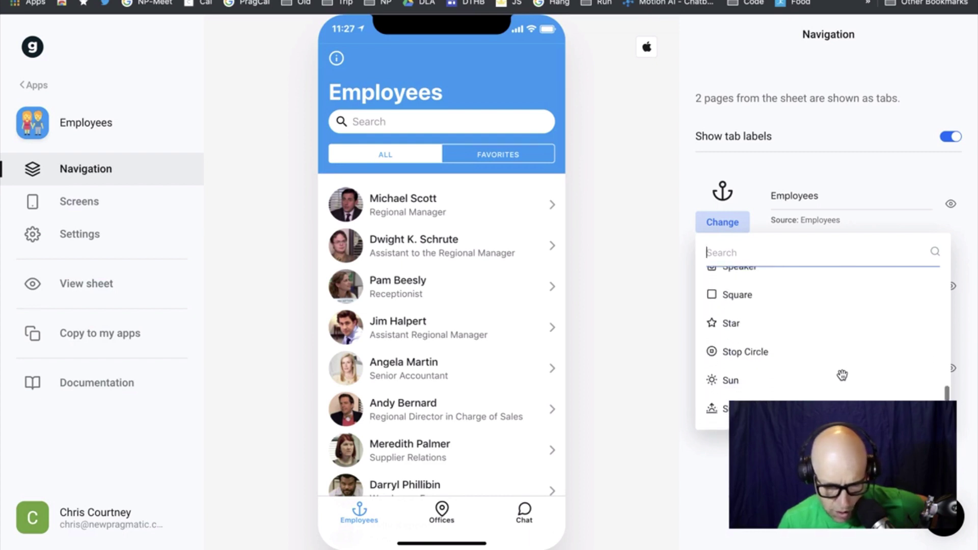
scroll(841, 375, "down", 6)
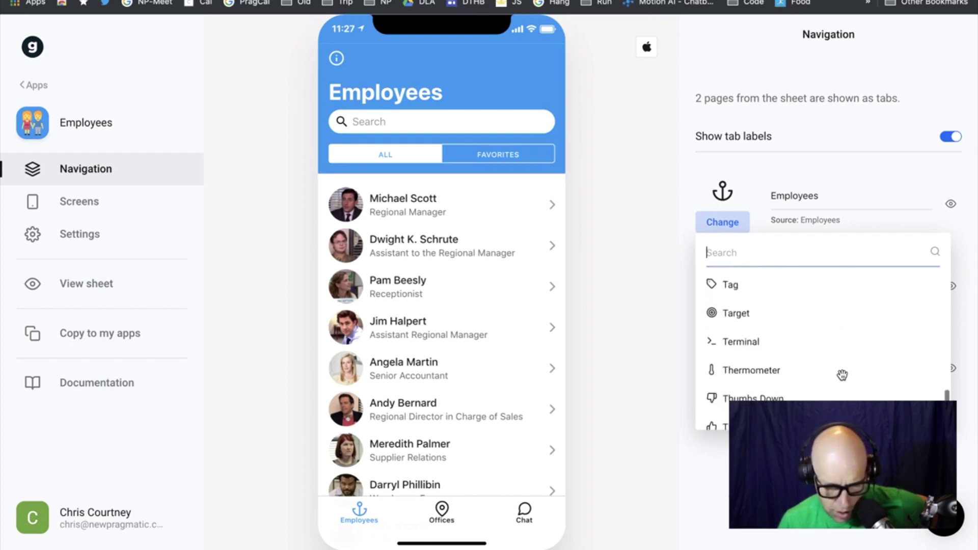
scroll(842, 375, "down", 6)
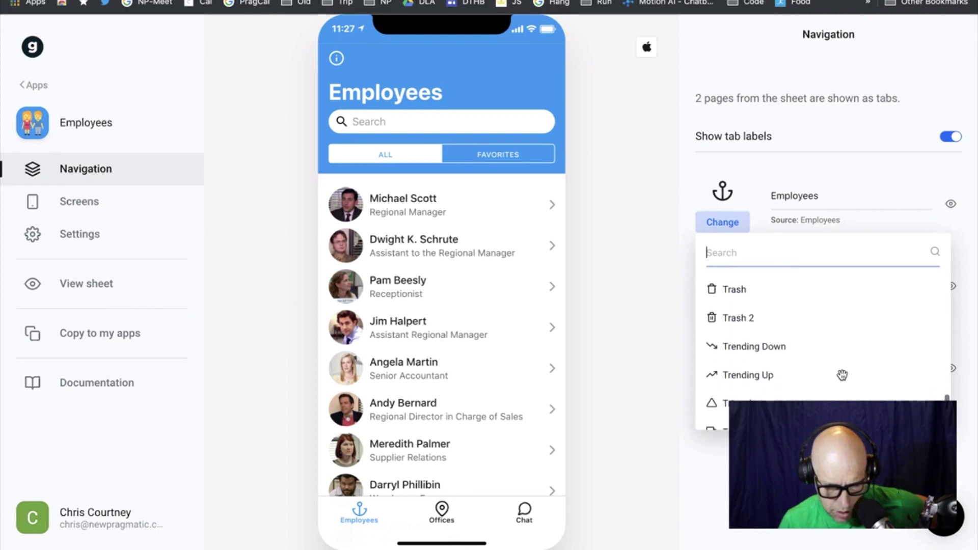
scroll(842, 374, "down", 5)
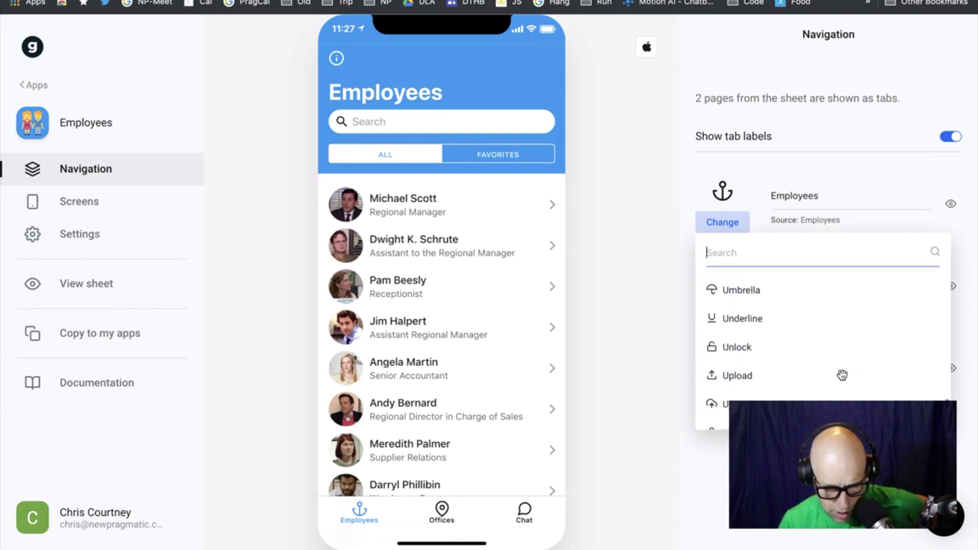
scroll(841, 375, "down", 4)
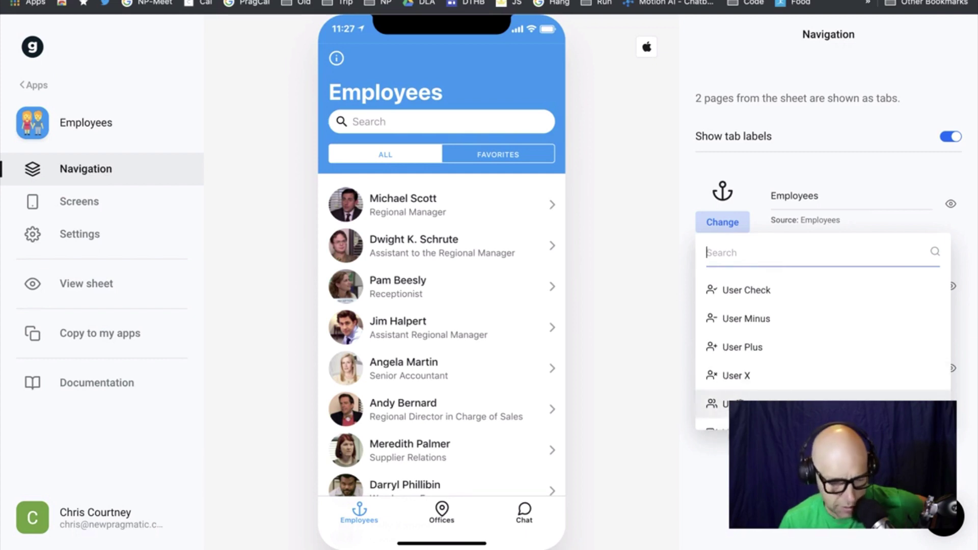
left_click(794, 404)
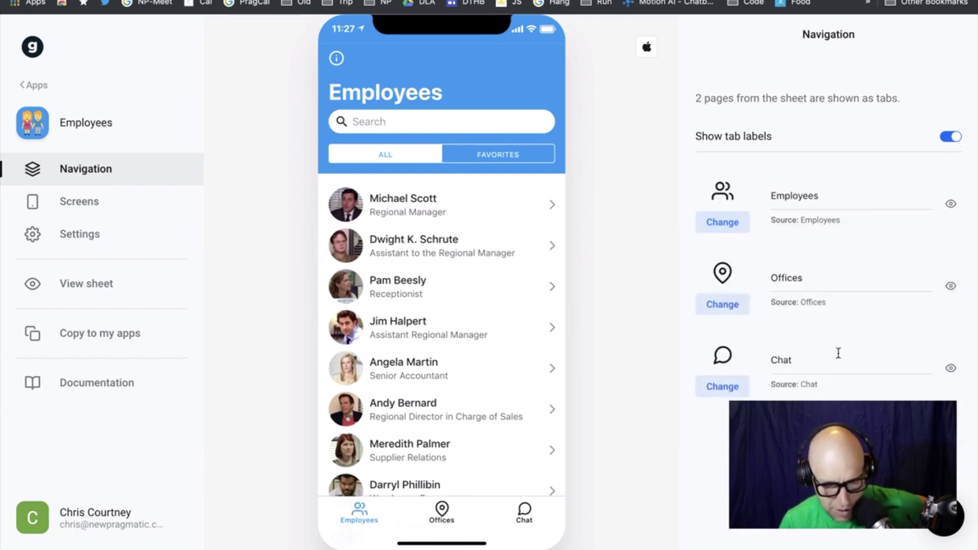
Set the Employees tab icon to the single-person User icon
left_click(730, 222)
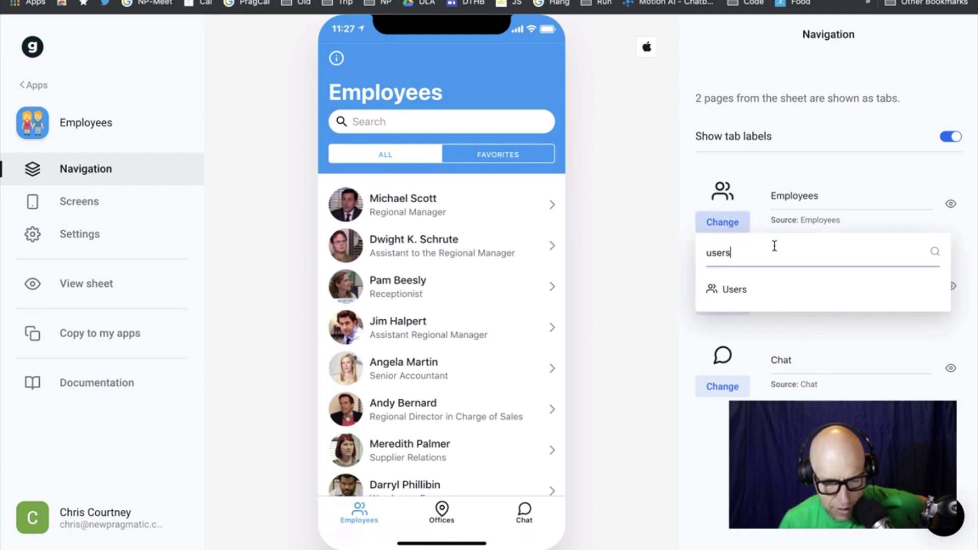
key("BackSpace")
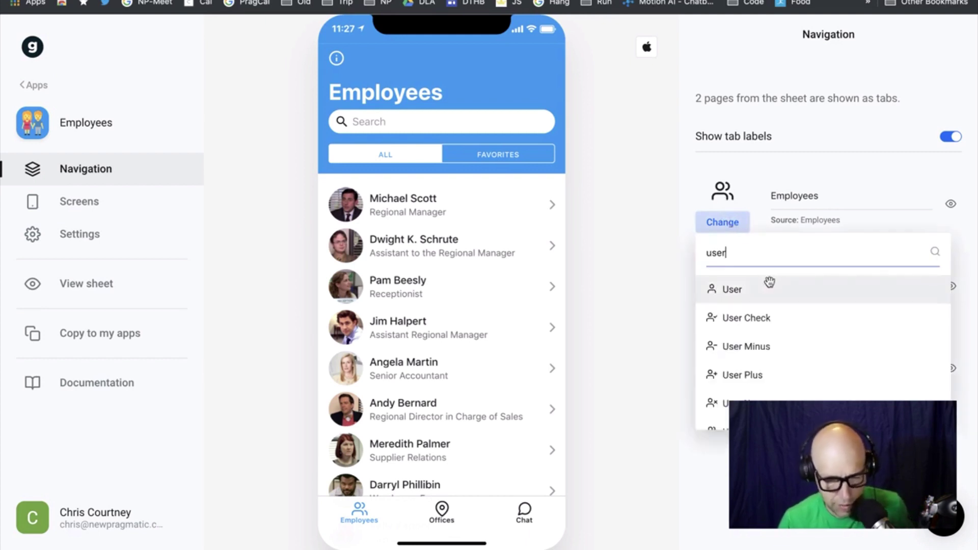
left_click(769, 285)
Switch the Employees tab icon back to the two-person Users icon
left_click(745, 224)
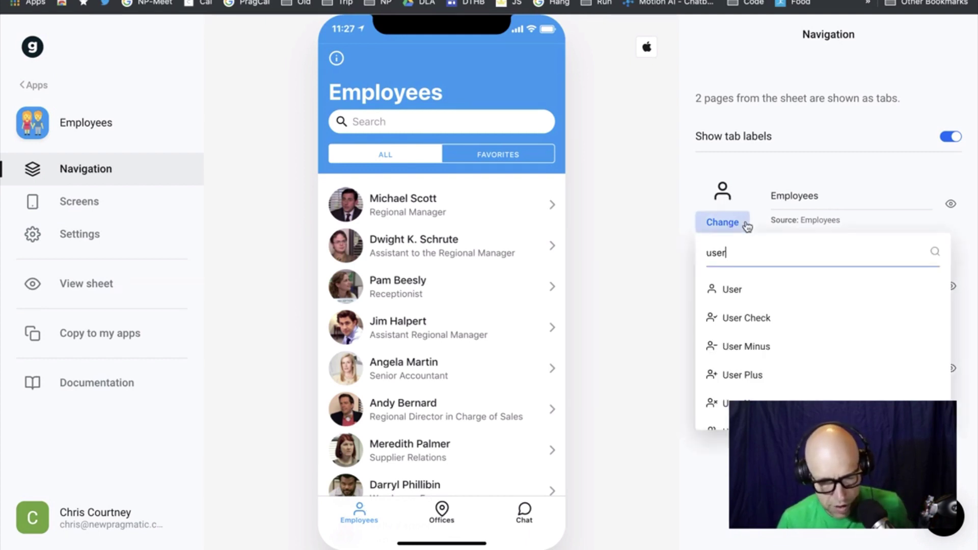
scroll(764, 396, "down", 1)
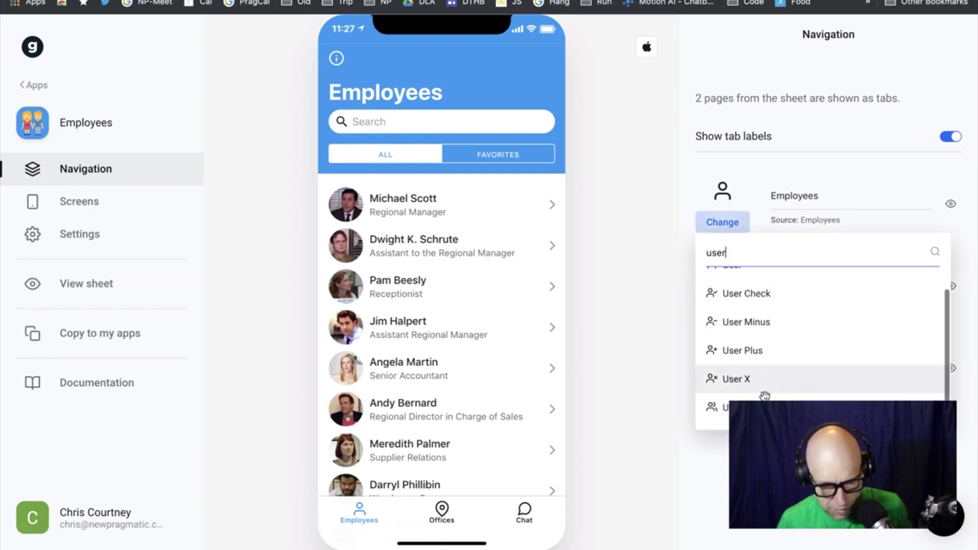
left_click(766, 400)
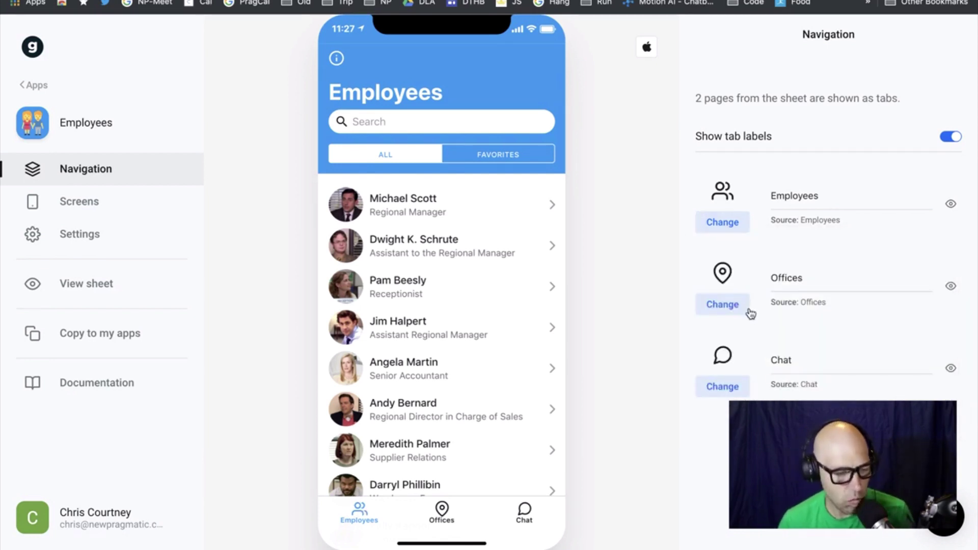
left_click(97, 238)
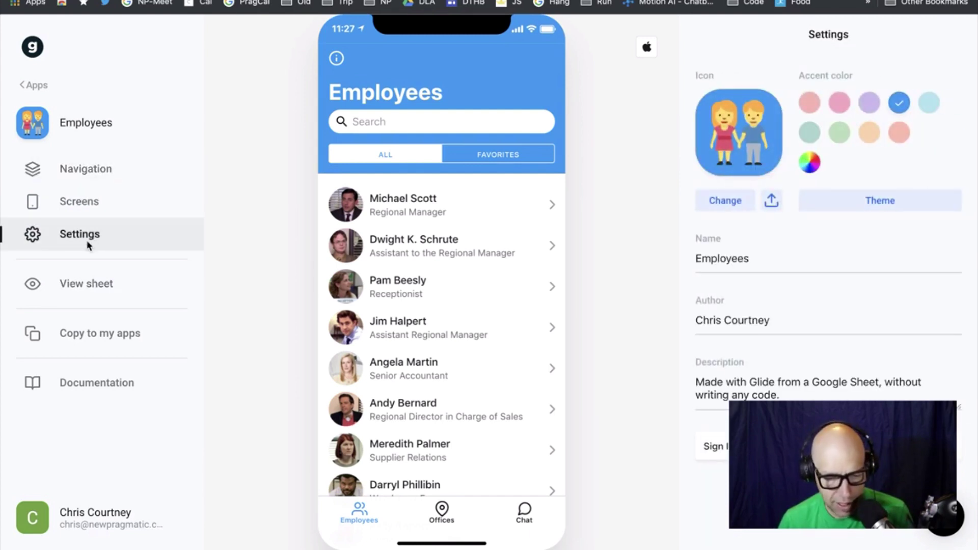
Replace the app name Employees with People in the Name field
left_click(763, 257)
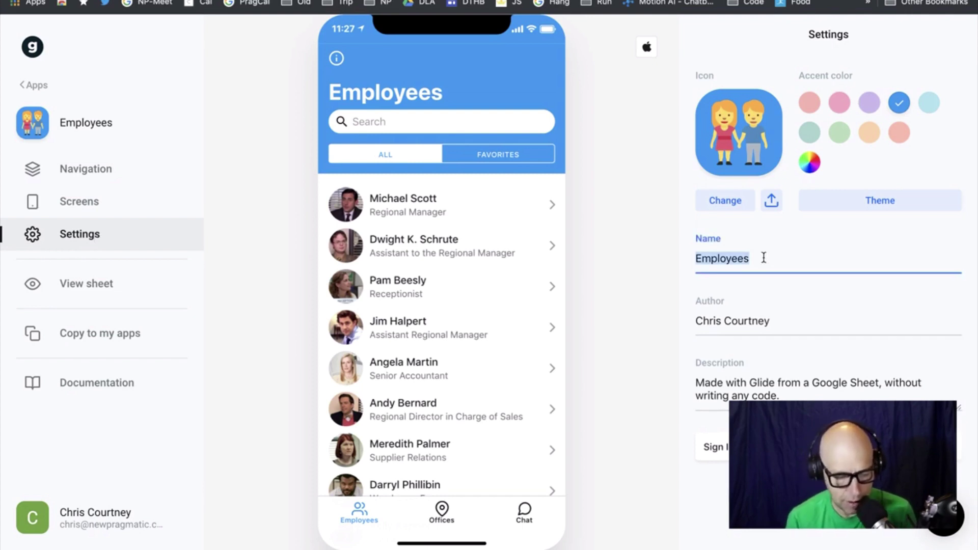
type("People")
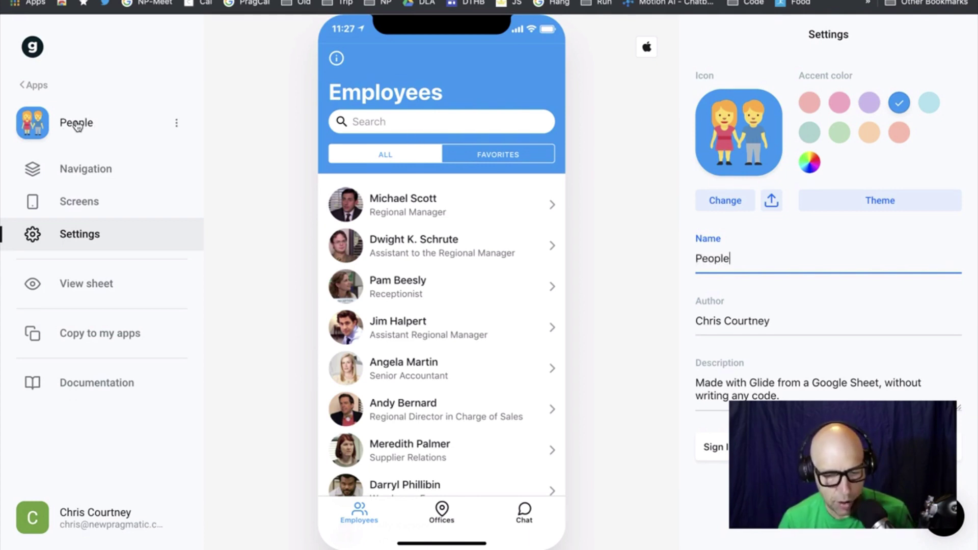
left_click(915, 207)
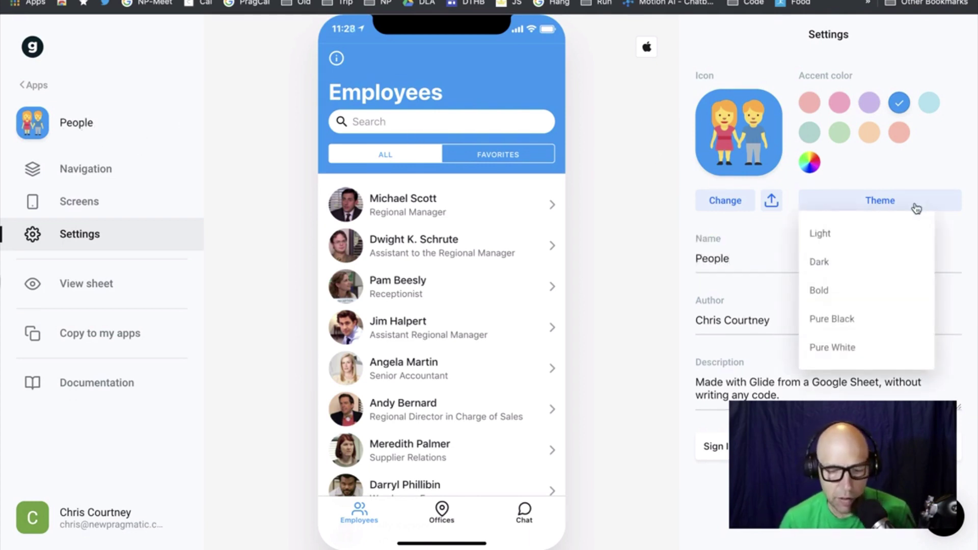
left_click(851, 298)
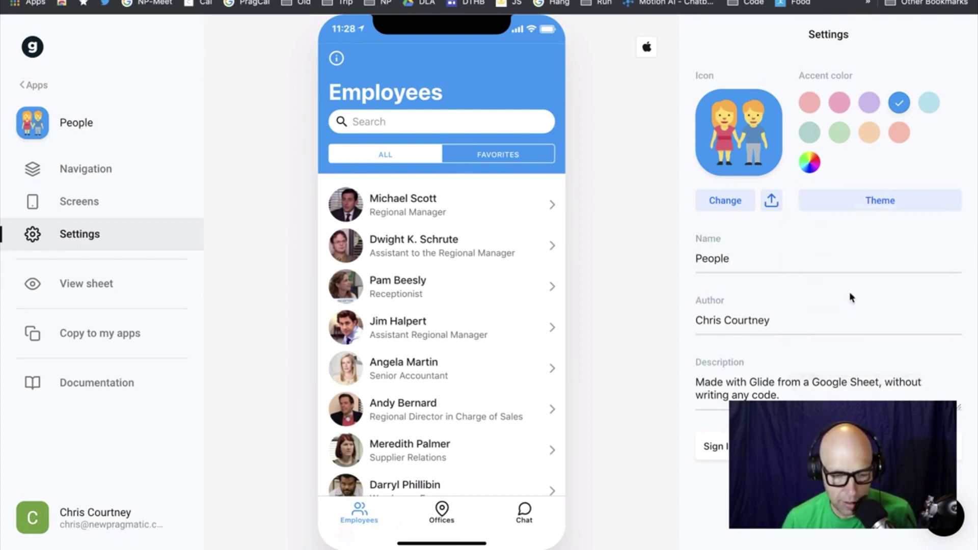
left_click(901, 200)
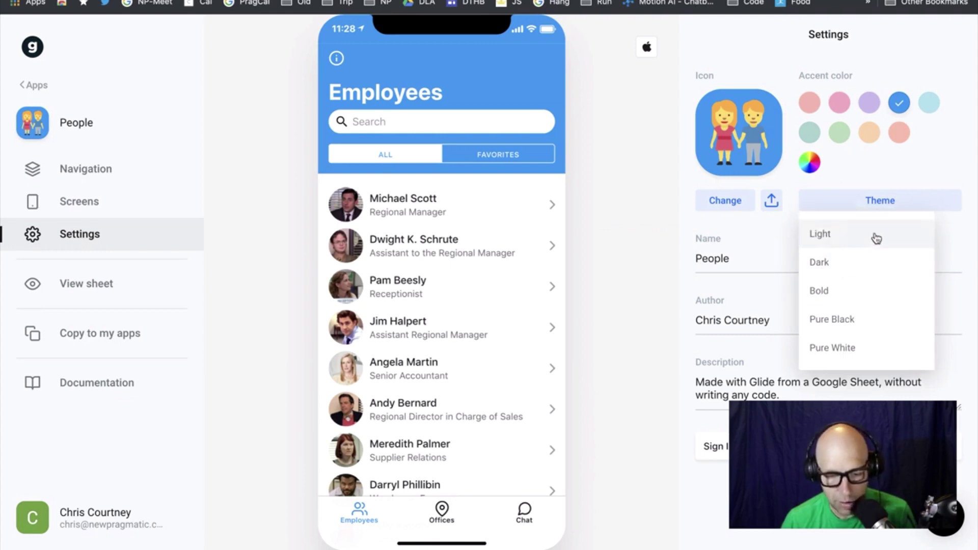
left_click(858, 244)
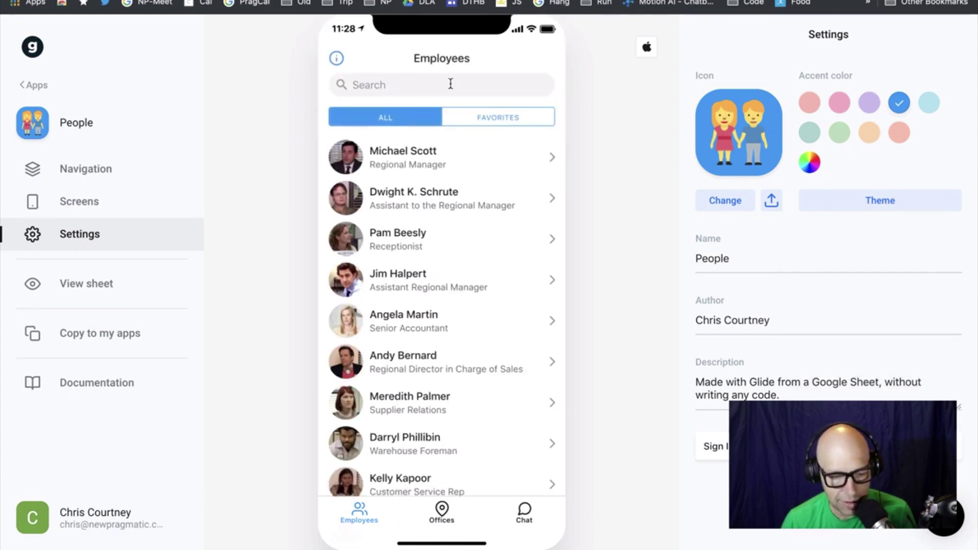
left_click(874, 209)
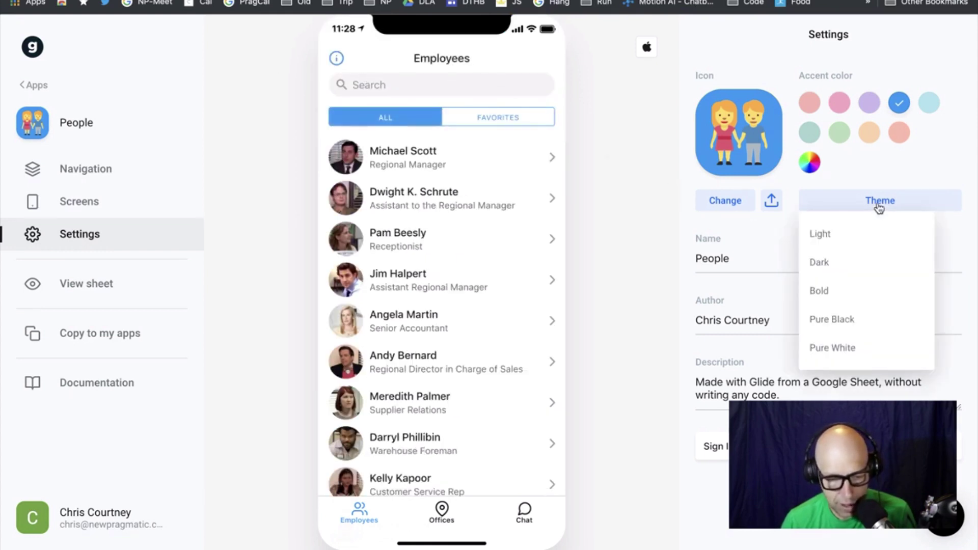
left_click(869, 265)
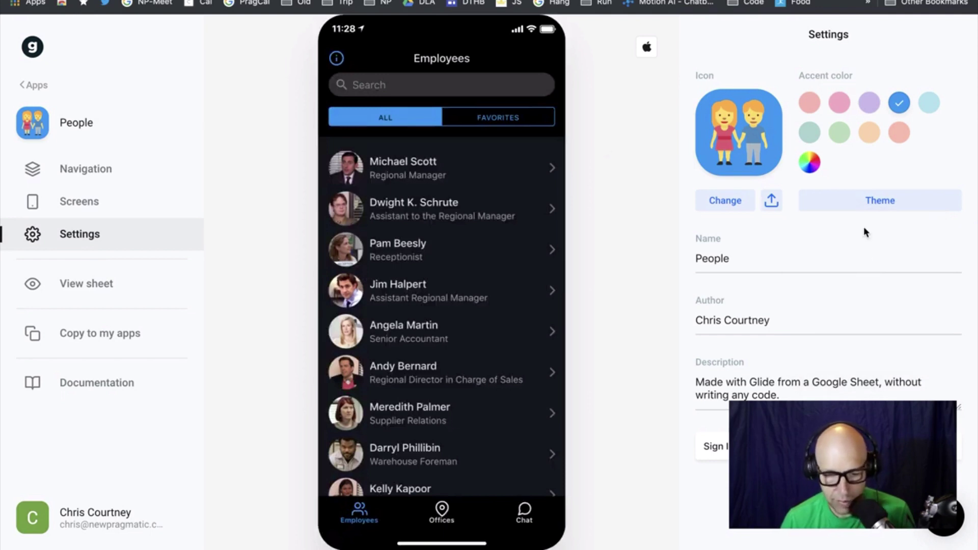
left_click(867, 211)
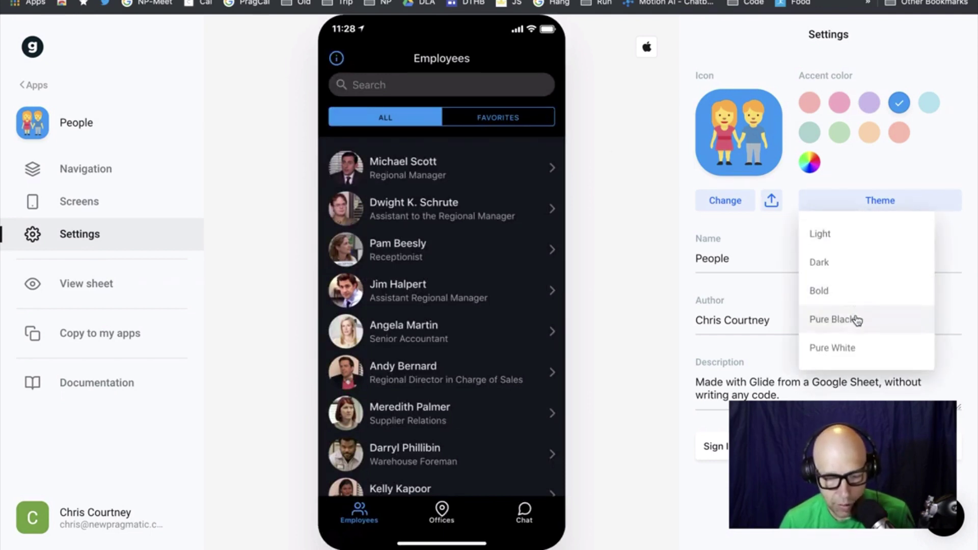
left_click(853, 319)
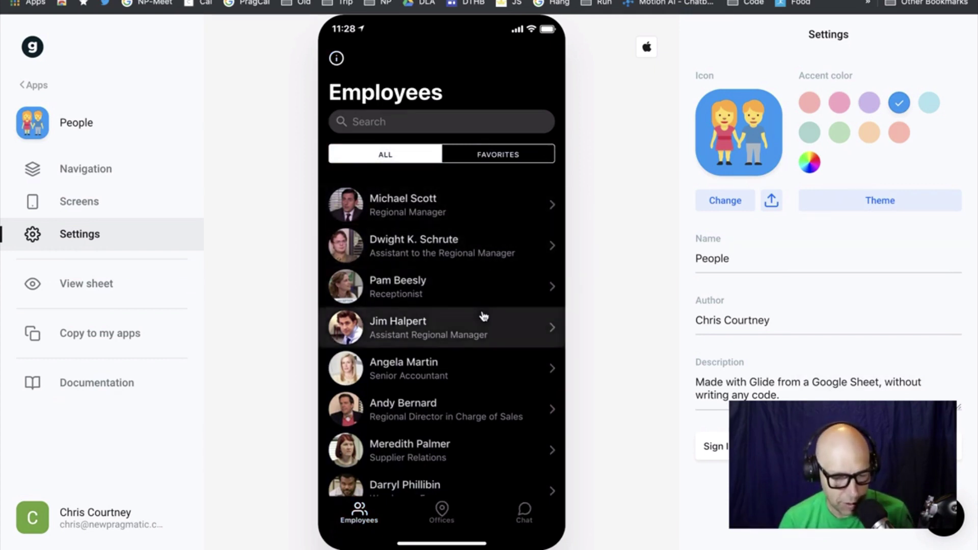
scroll(932, 201, "down", 1)
left_click(933, 204)
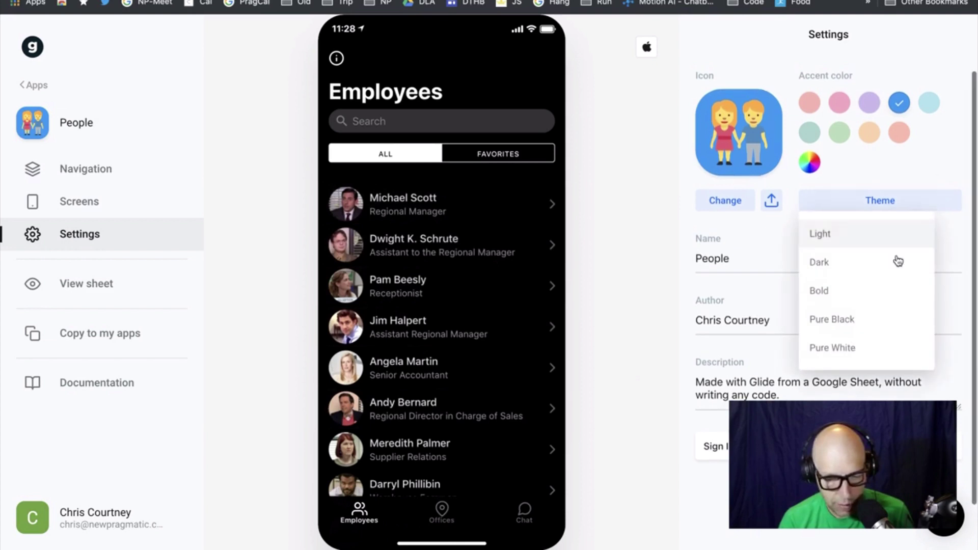
left_click(855, 357)
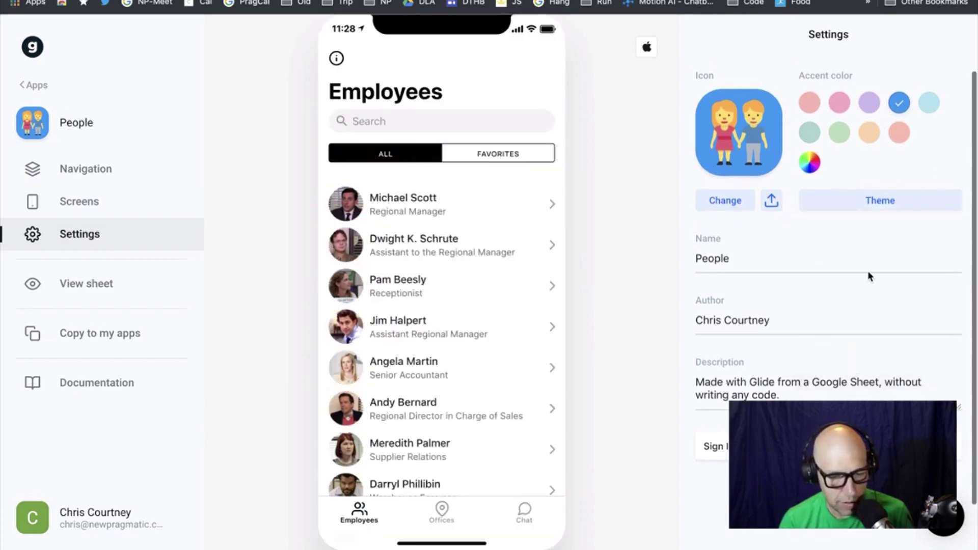
left_click(869, 203)
left_click(857, 298)
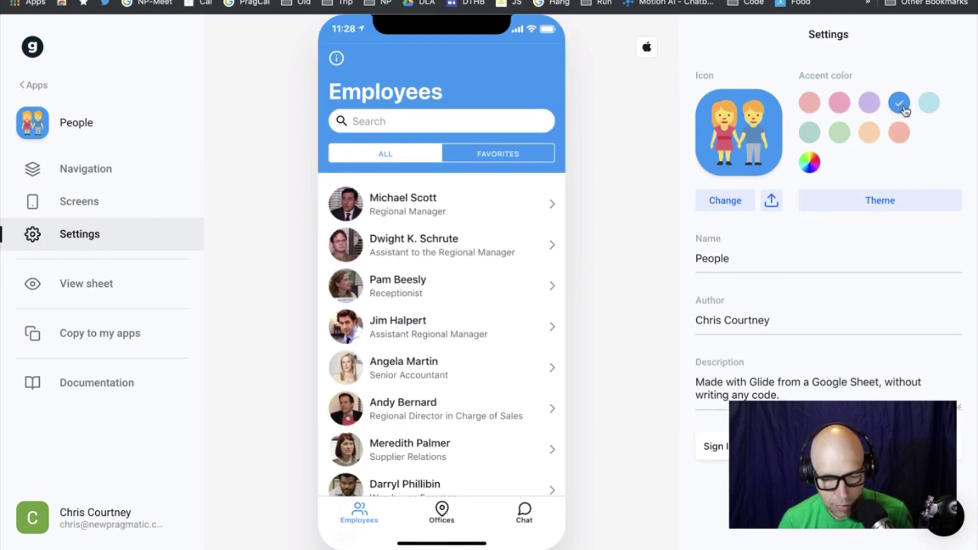
Try the red, orange, light green, teal and pink accent presets, ending on light green
left_click(899, 132)
left_click(869, 131)
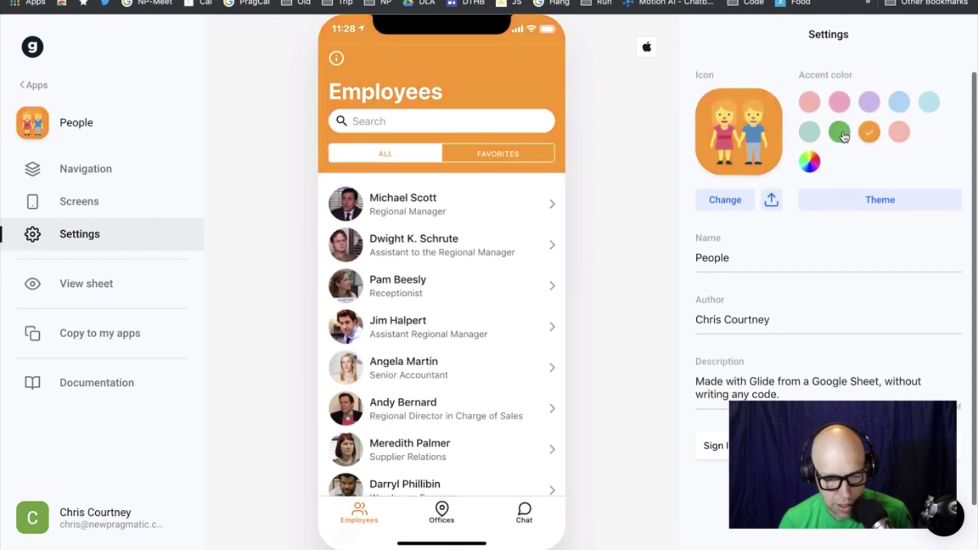
left_click(840, 131)
left_click(809, 132)
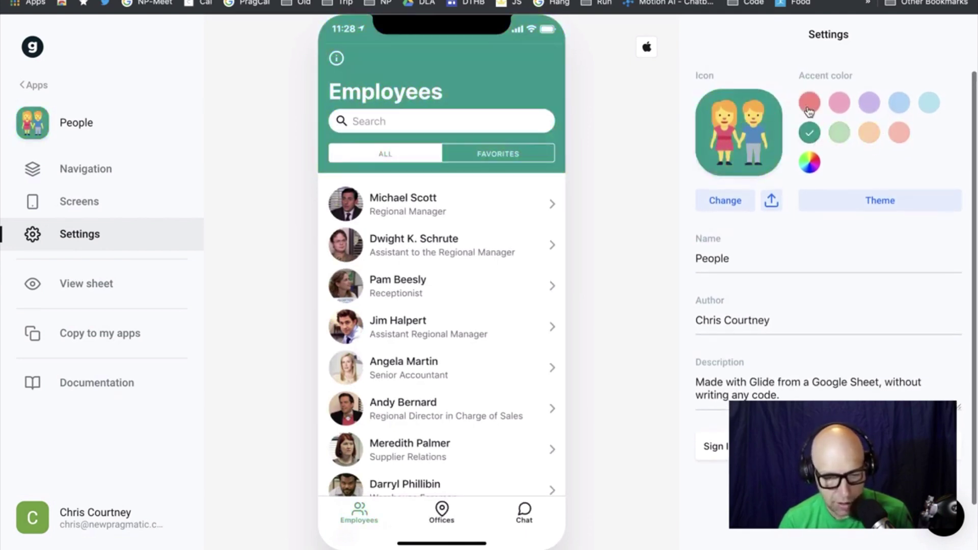
left_click(840, 102)
left_click(840, 132)
Create a custom accent colour with high saturation and lower luminosity, giving #06890B
left_click(810, 163)
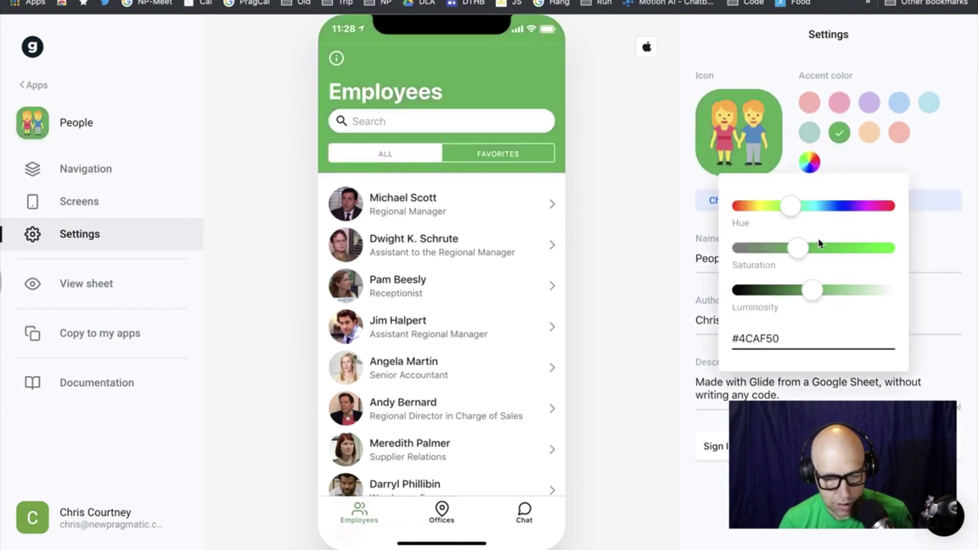
left_click(801, 257)
left_click(890, 253)
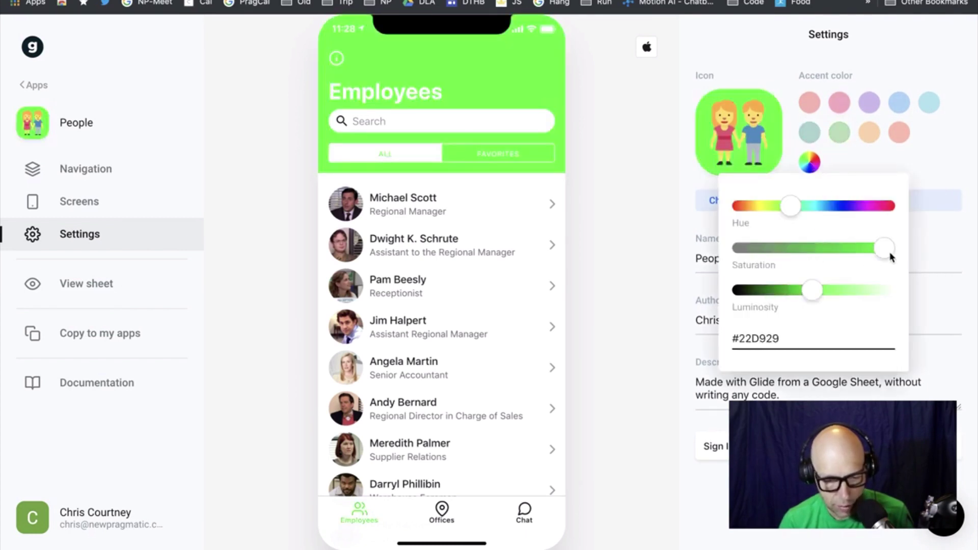
left_click(802, 250)
left_click(851, 248)
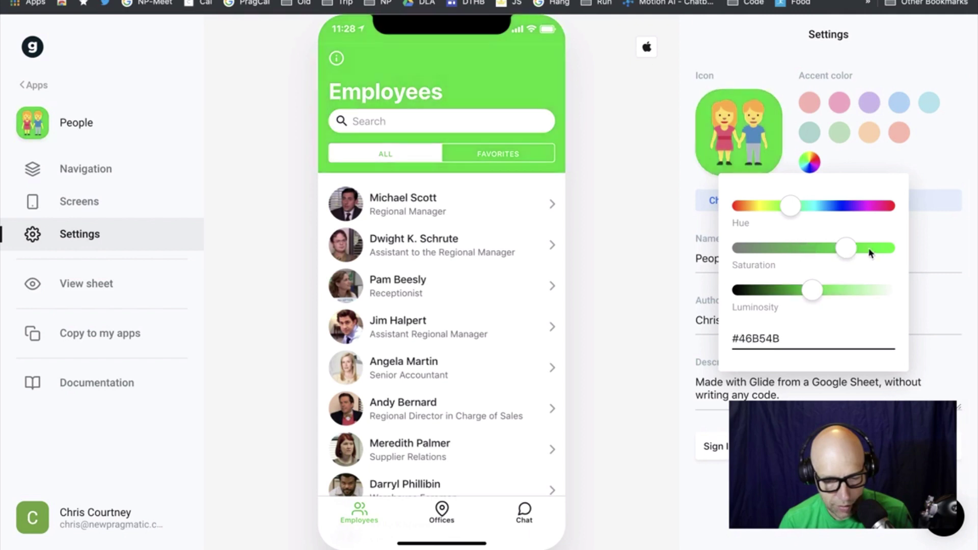
left_click(873, 248)
left_click_drag(811, 288, 783, 290)
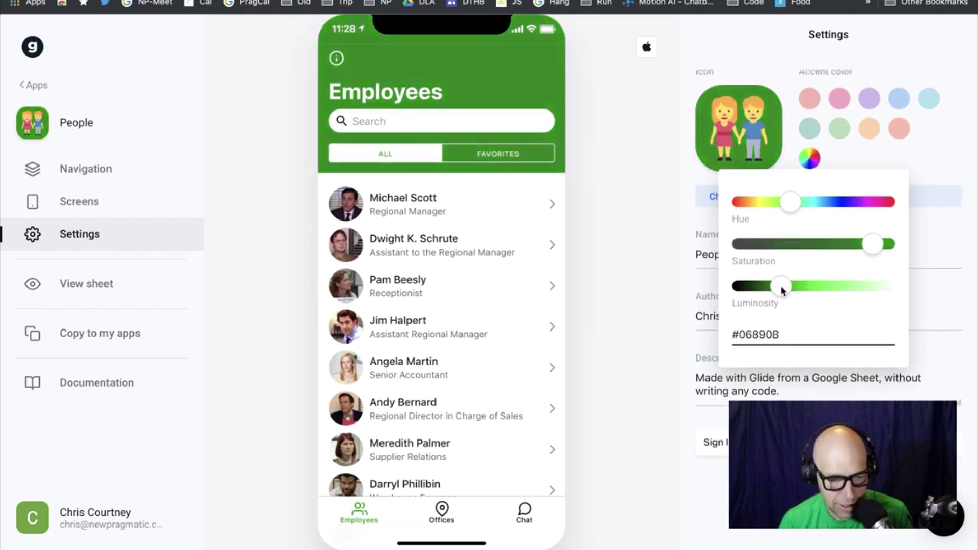
double_click(779, 334)
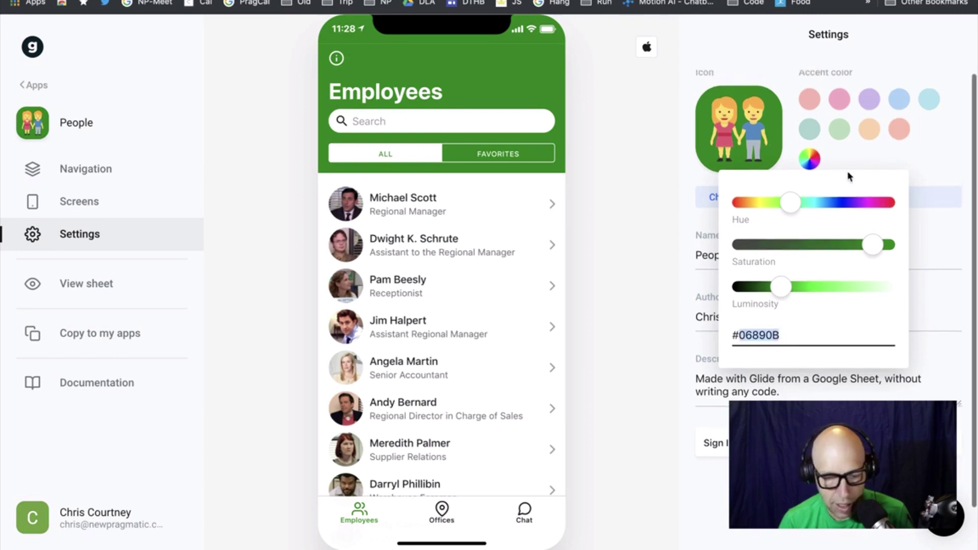
left_click(690, 137)
left_click(725, 197)
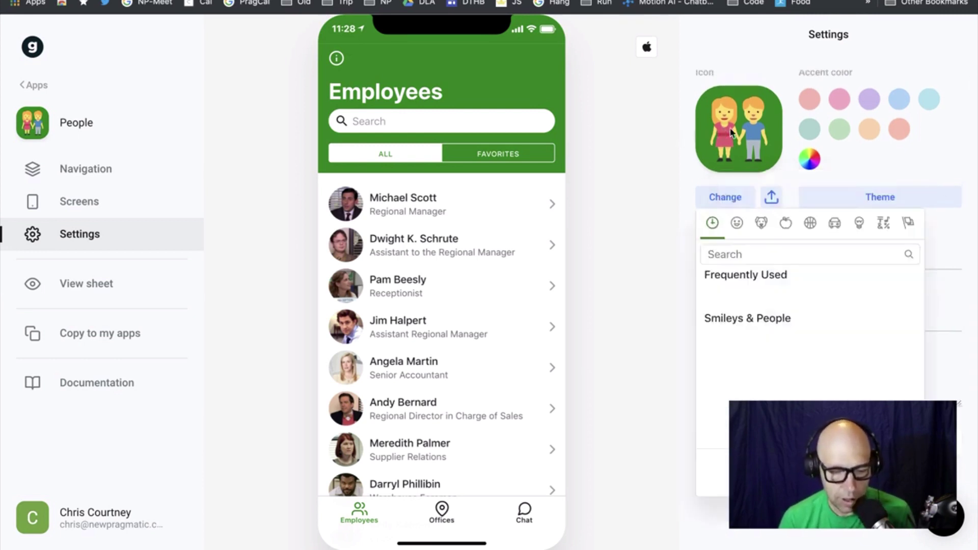
Set the People app icon to the globe emoji from Travel & Places
left_click(725, 197)
left_click(726, 198)
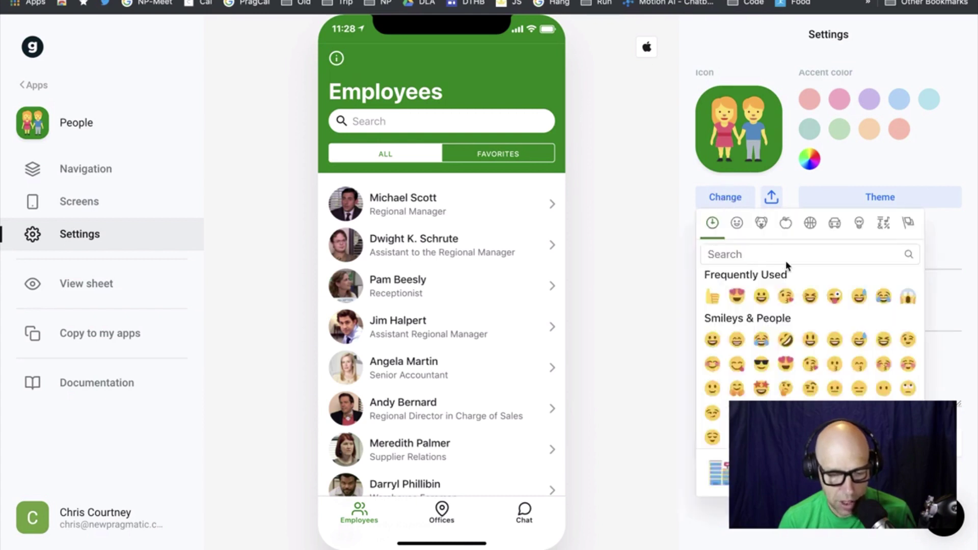
left_click(835, 223)
left_click(786, 295)
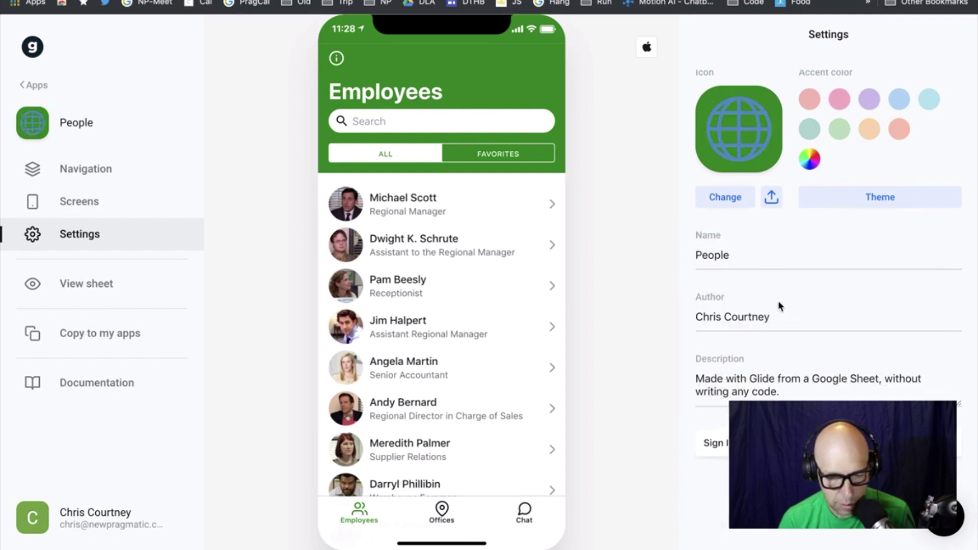
Replace the globe with the chequered flag emoji from Flags as the app icon
left_click(745, 138)
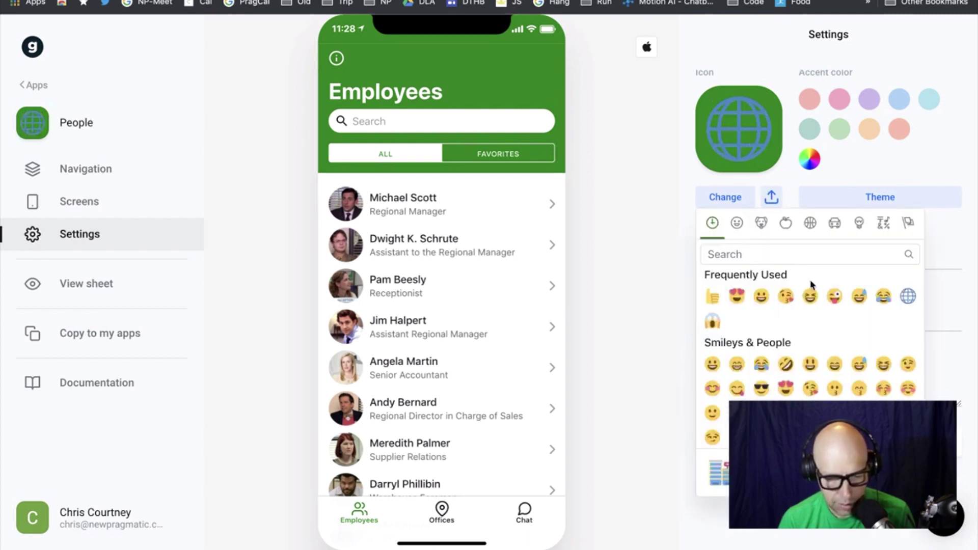
left_click(908, 224)
left_click(713, 296)
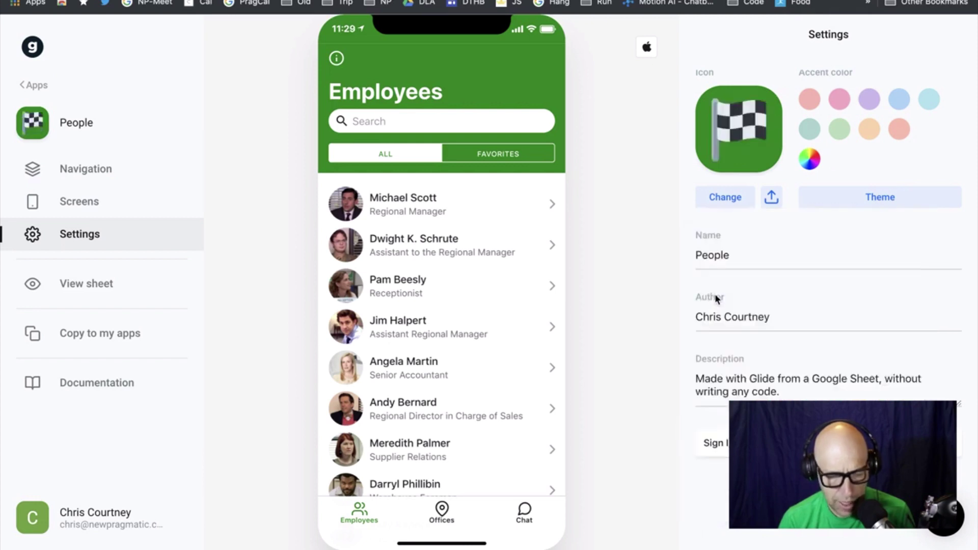
left_click(742, 200)
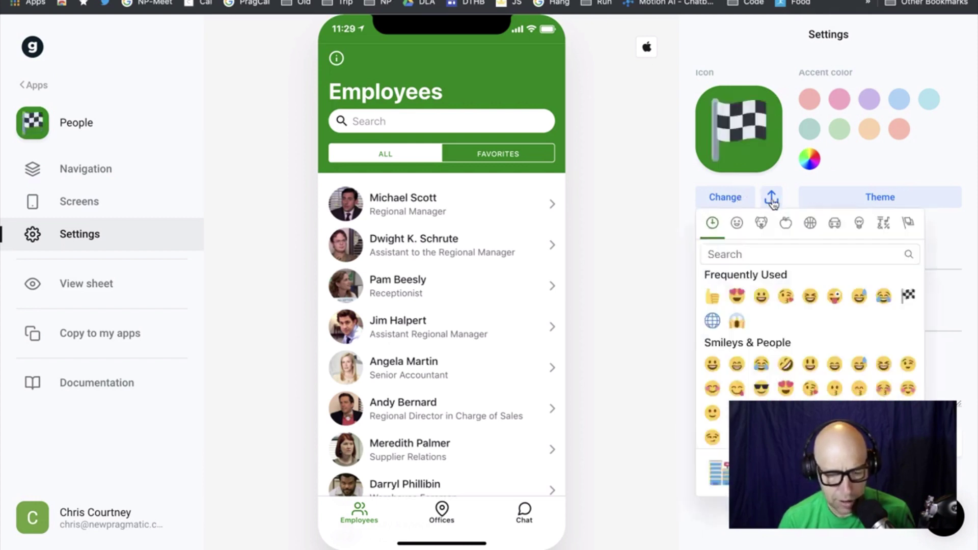
Upload chimplogo_clear.png from the np_ux_files folder as the People app icon
left_click(771, 199)
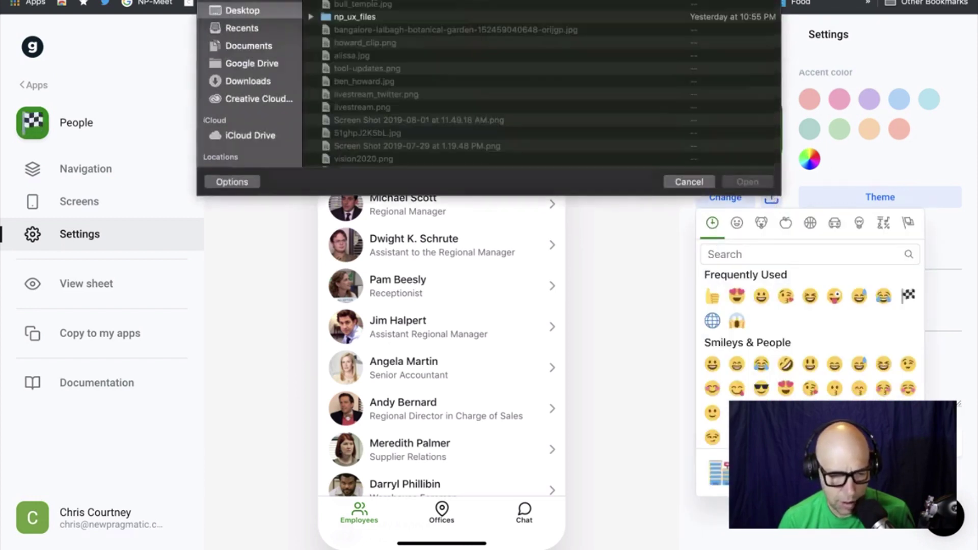
left_click(356, 6)
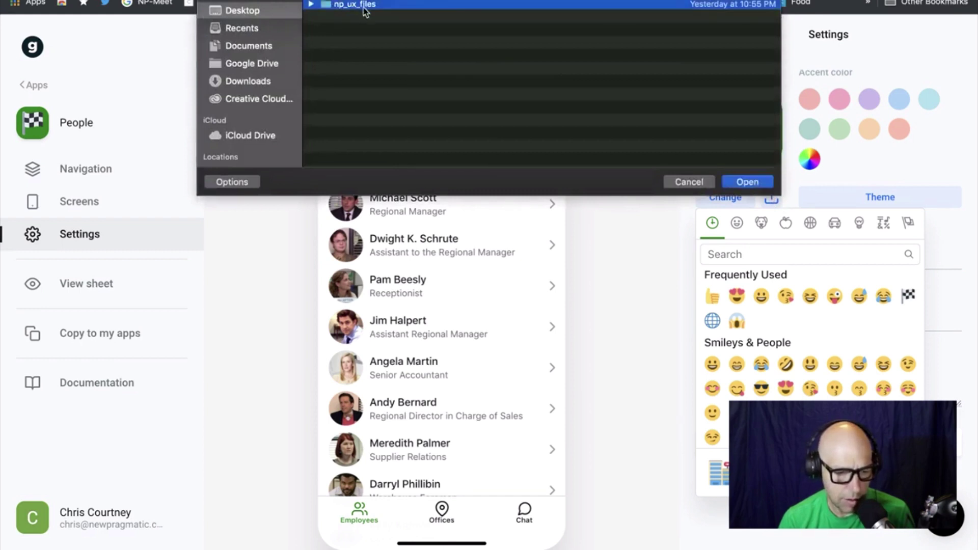
double_click(363, 6)
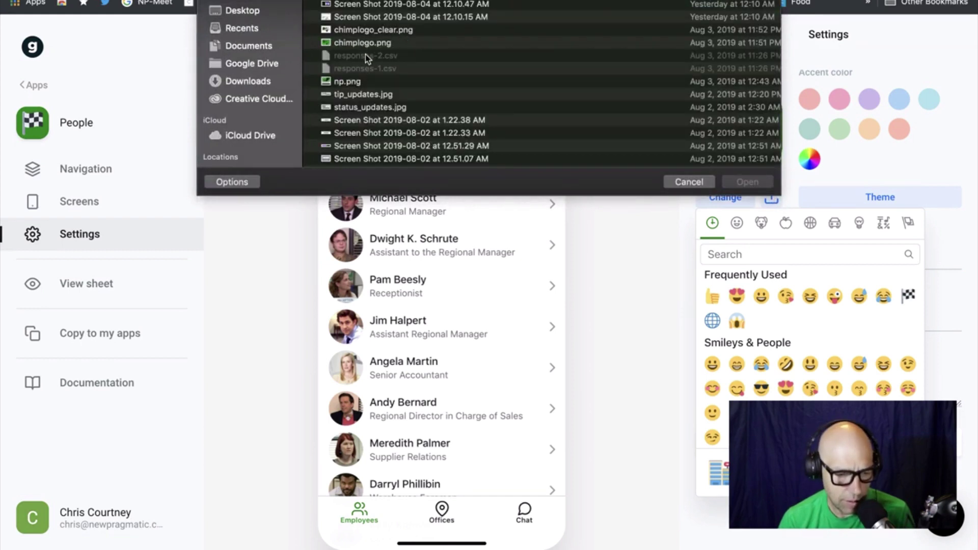
scroll(367, 57, "down", 3)
scroll(367, 51, "up", 3)
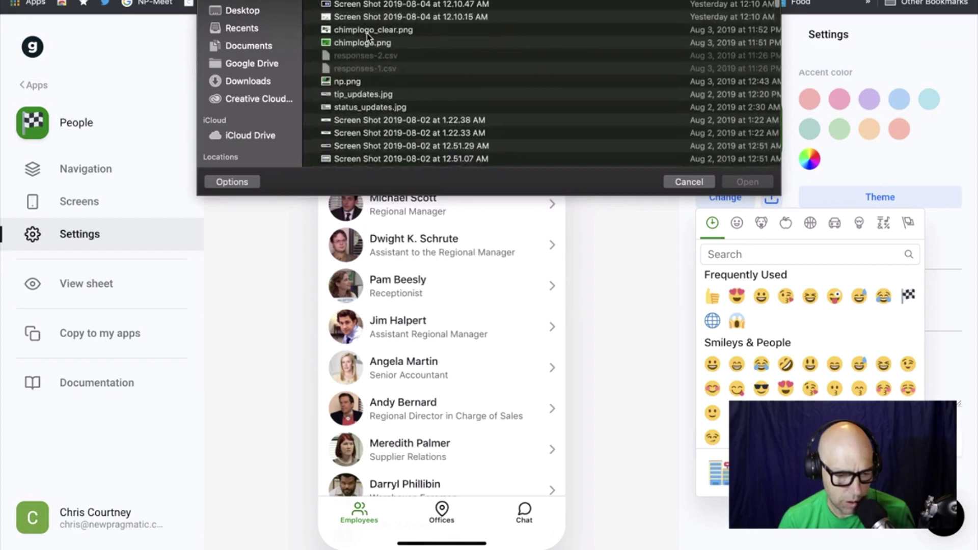
double_click(366, 30)
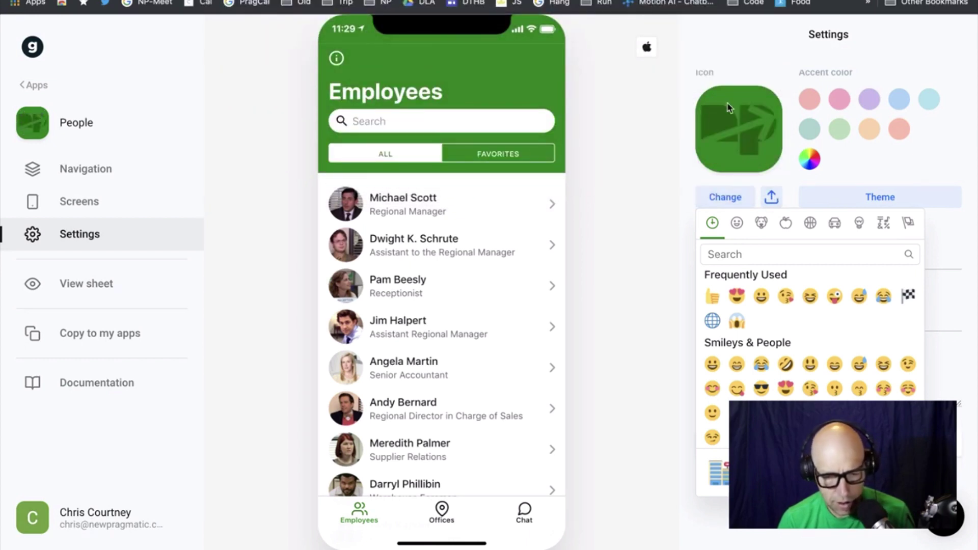
left_click(743, 116)
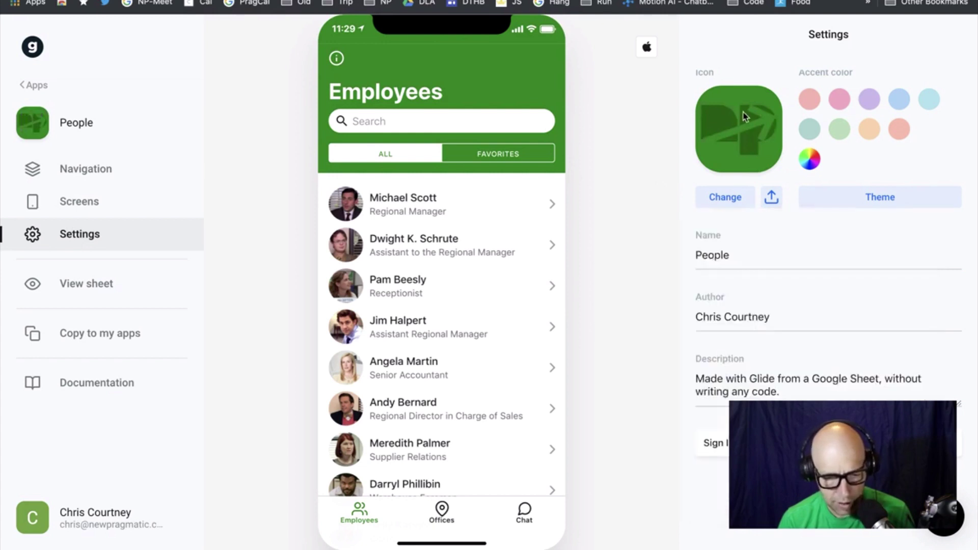
left_click(743, 117)
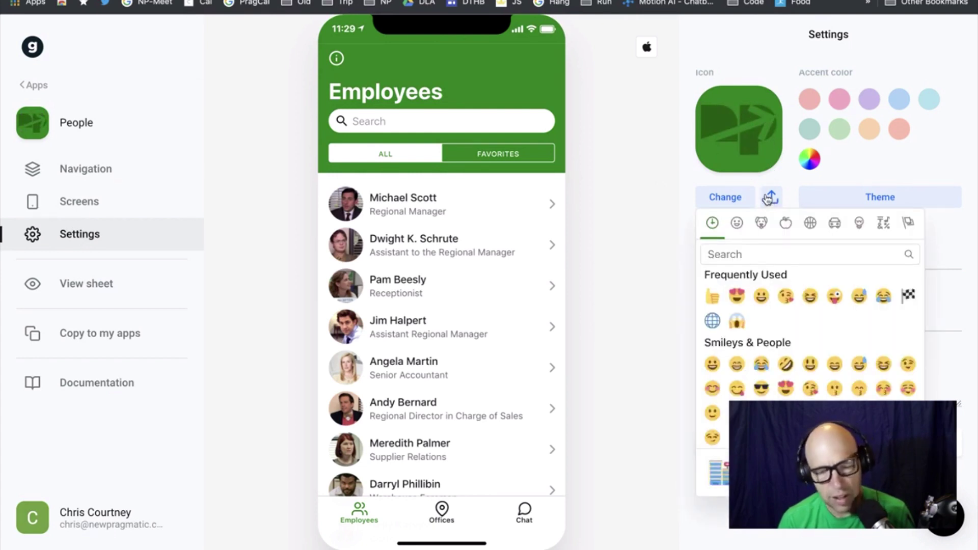
Raise the custom accent colour's luminosity so the green becomes #0AD211
left_click(878, 145)
left_click(811, 161)
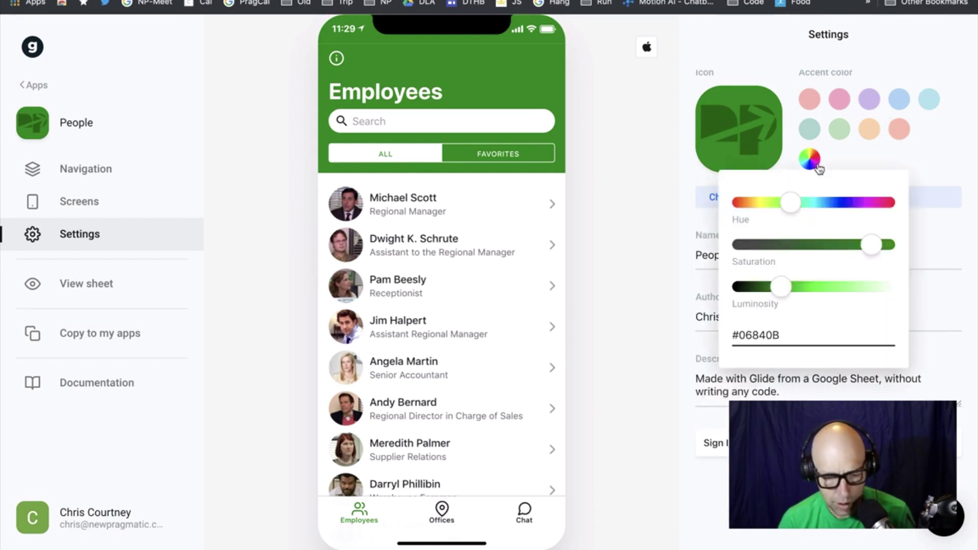
left_click_drag(783, 289, 803, 290)
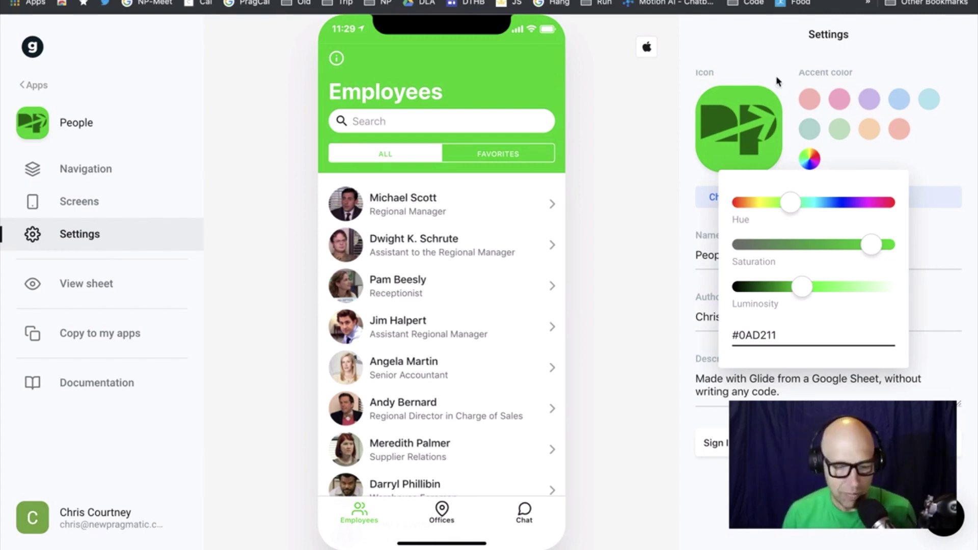
left_click(654, 159)
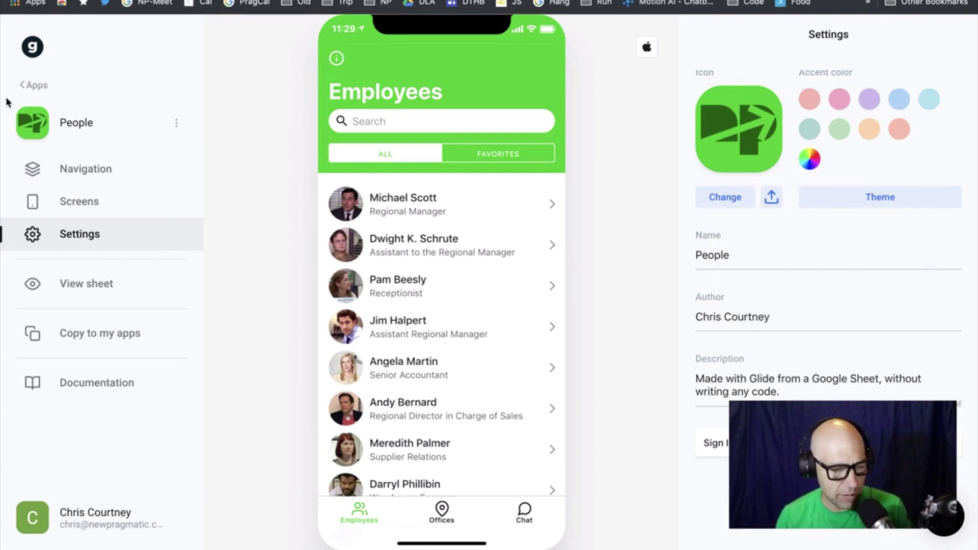
Return to the apps list and open the Conference template
left_click(28, 85)
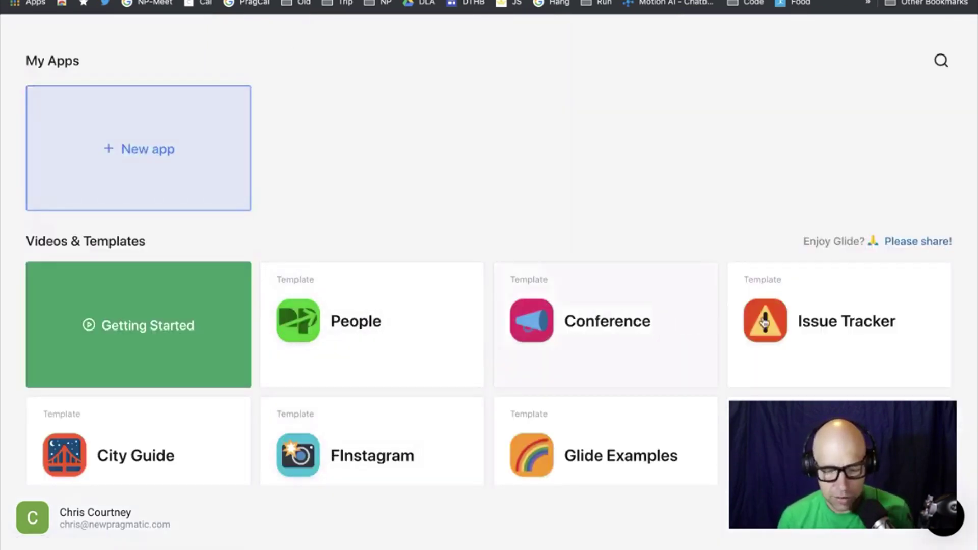
scroll(576, 441, "down", 2)
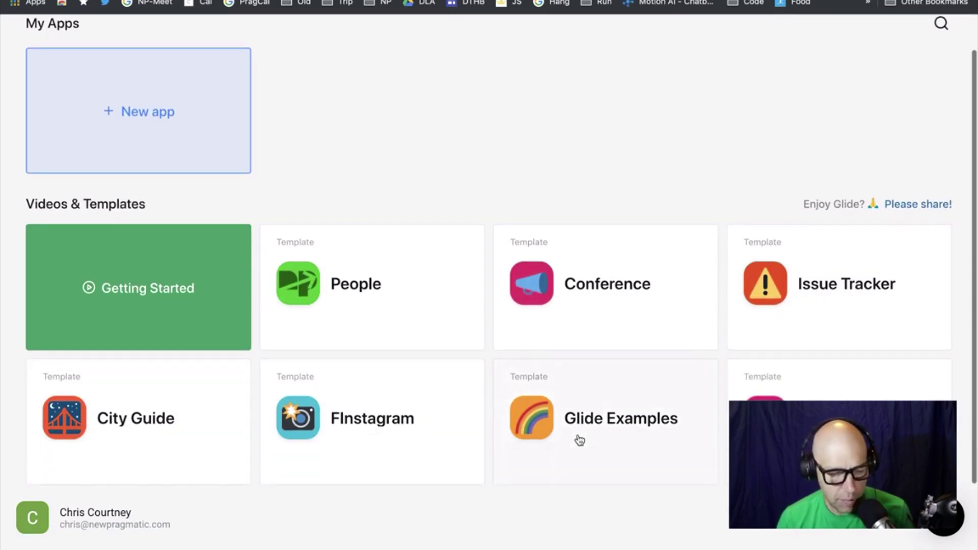
left_click(638, 279)
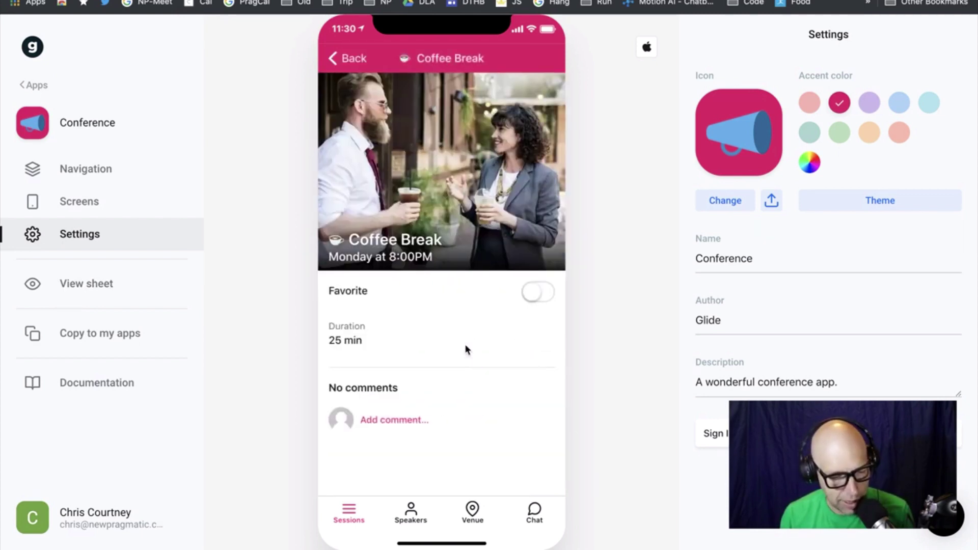
Preview the Conference app's Sessions and Speakers screens
left_click(346, 60)
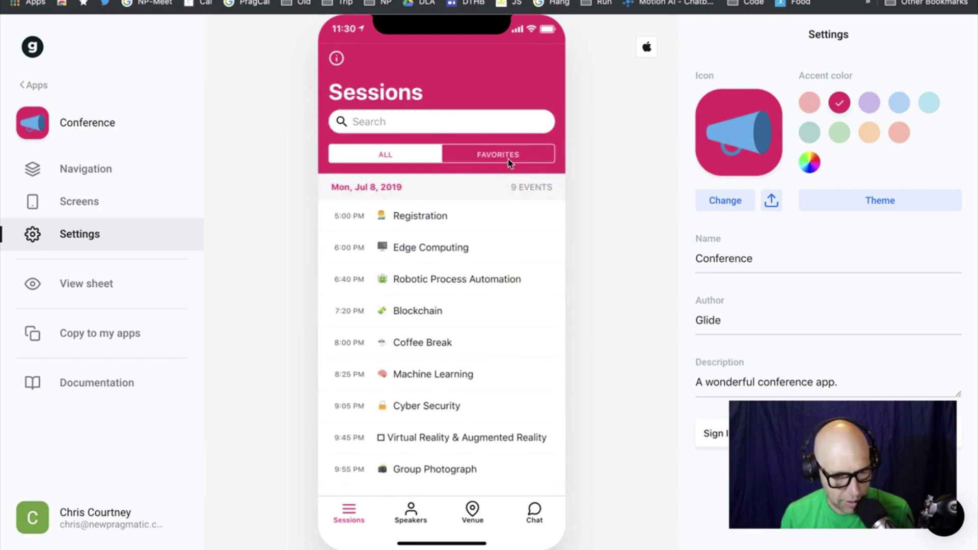
left_click(414, 517)
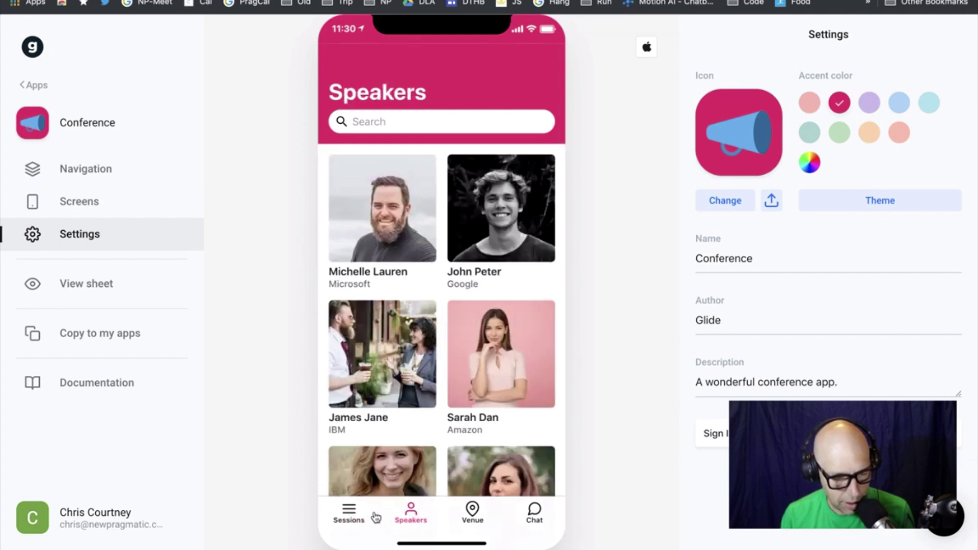
left_click(357, 516)
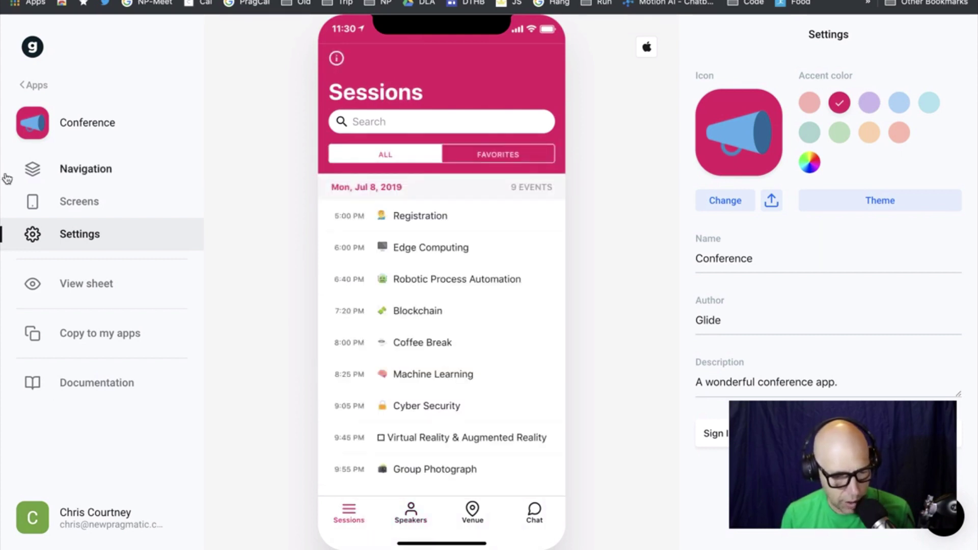
left_click(88, 174)
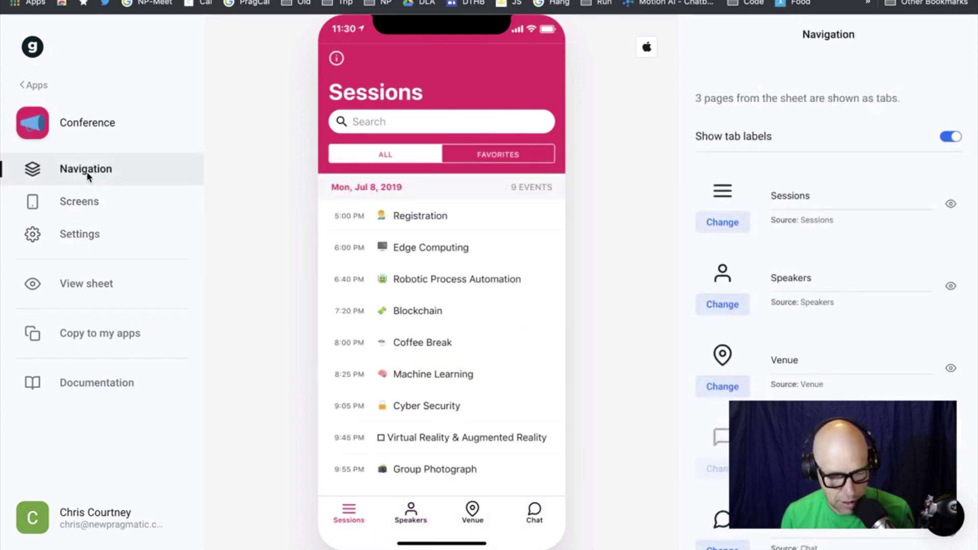
left_click(80, 202)
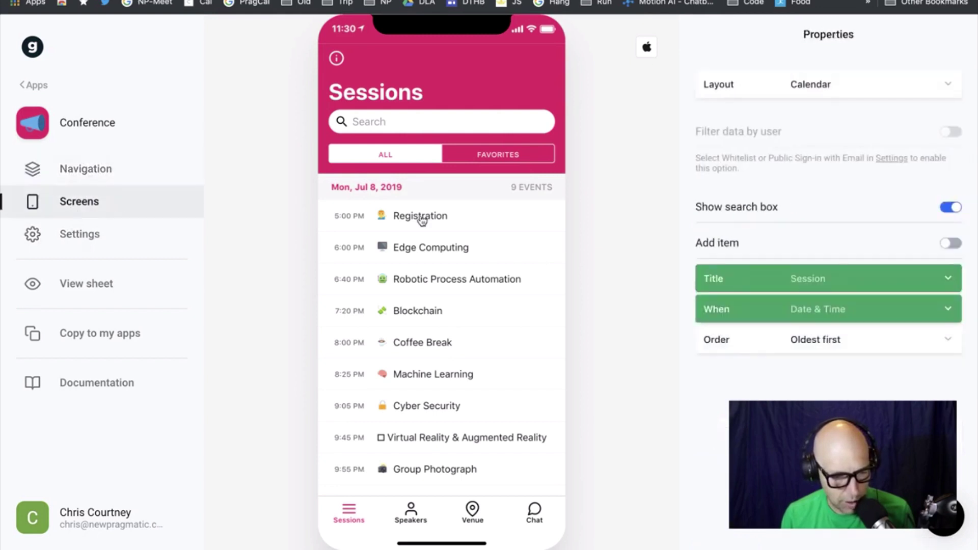
left_click(763, 271)
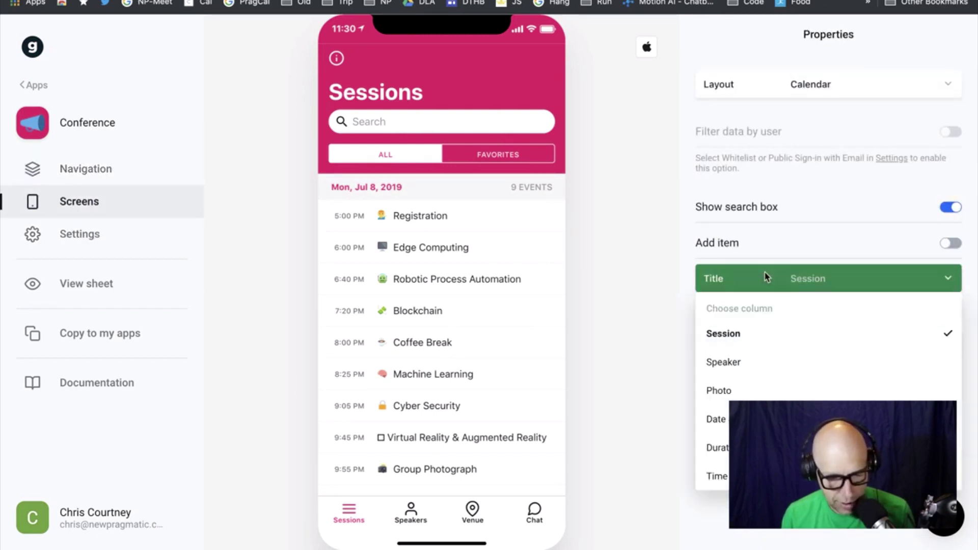
left_click(765, 272)
left_click(815, 308)
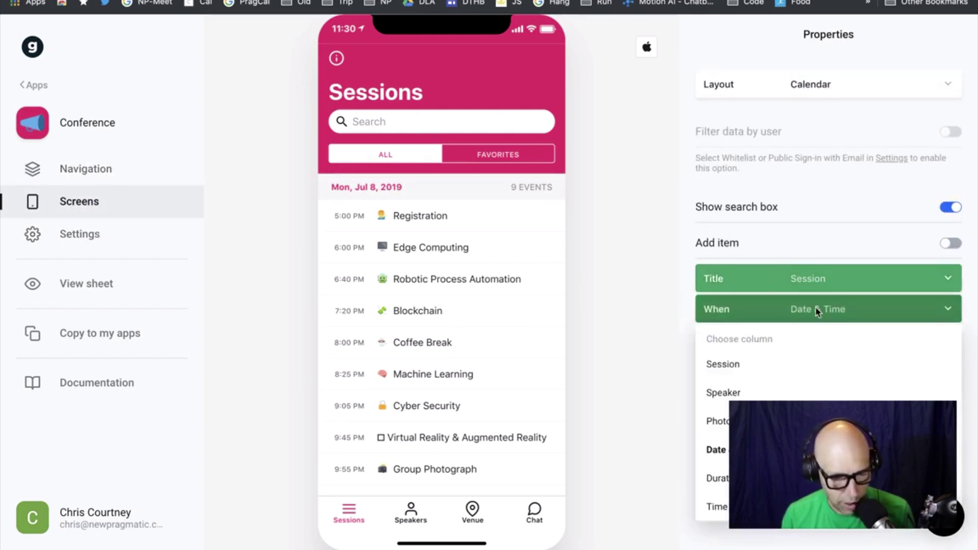
left_click(817, 312)
left_click(817, 311)
left_click(790, 367)
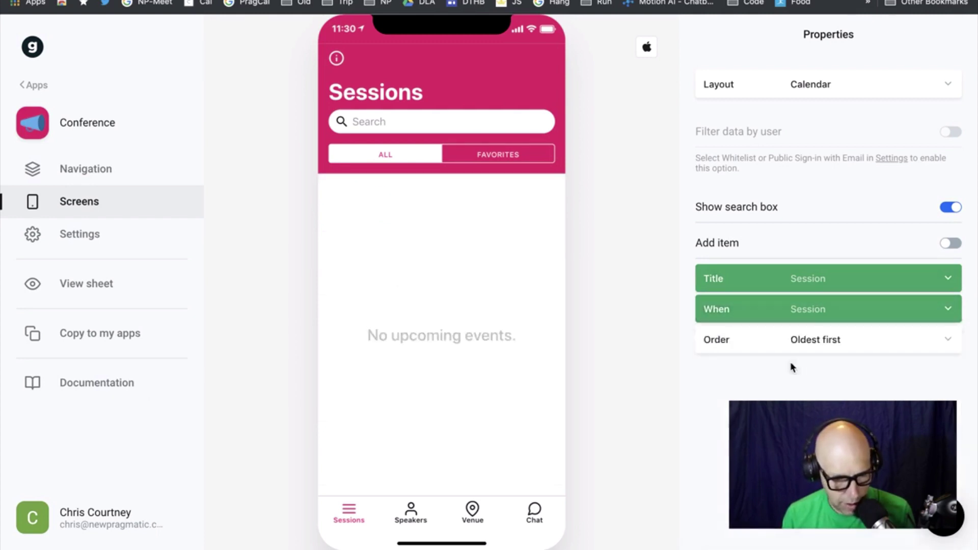
left_click(818, 307)
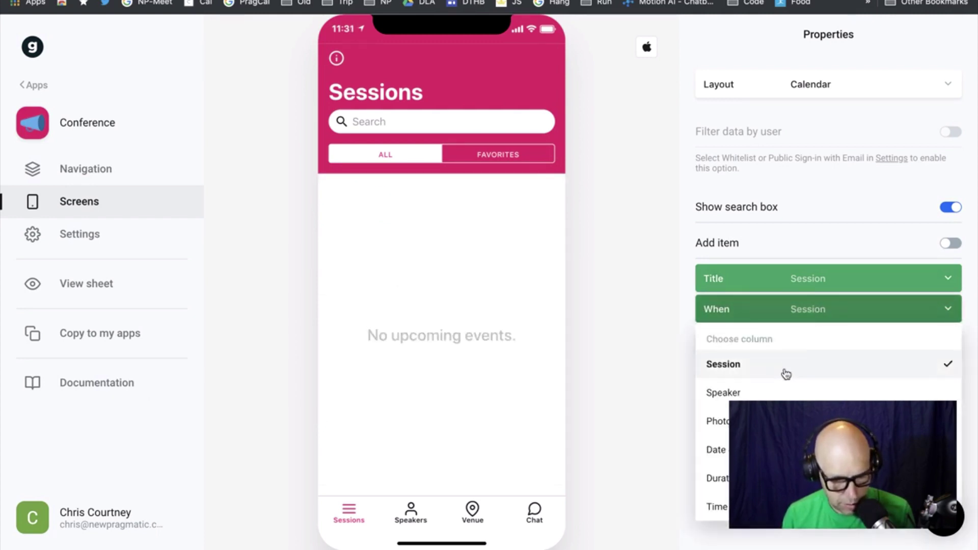
left_click(716, 449)
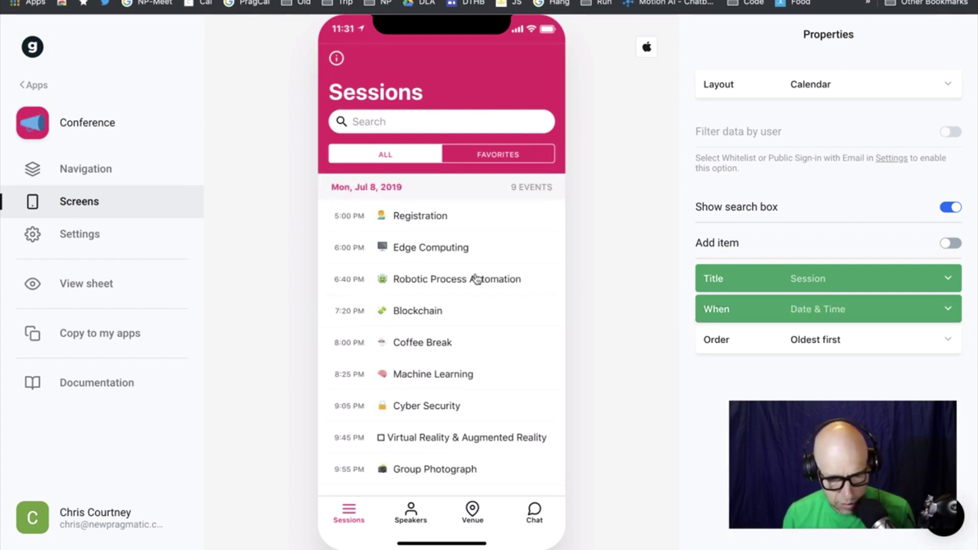
left_click(831, 339)
left_click(711, 421)
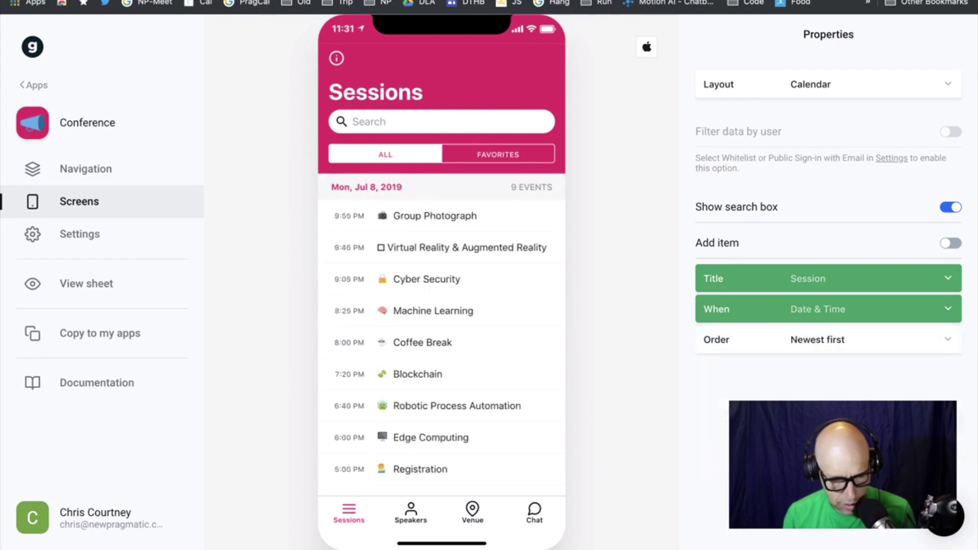
left_click(835, 341)
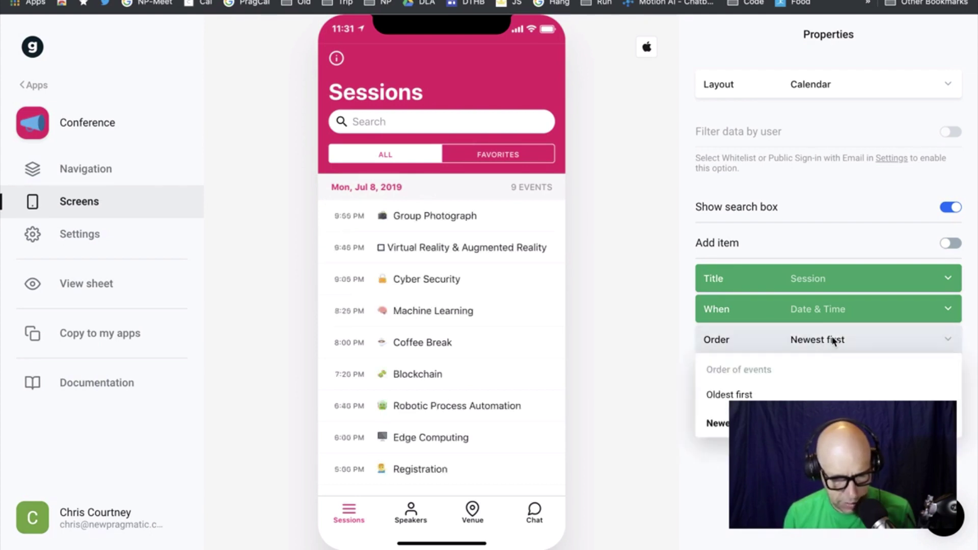
left_click(828, 395)
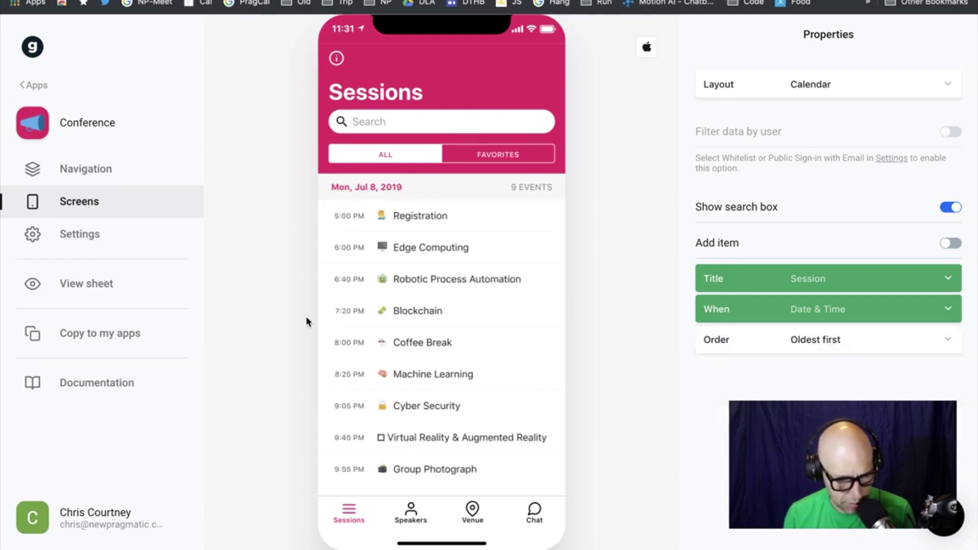
left_click(950, 244)
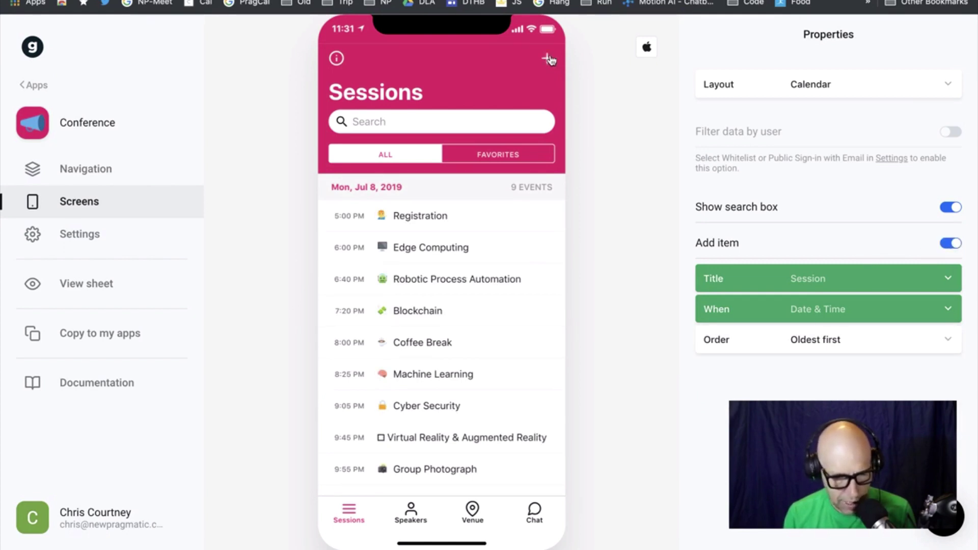
left_click(553, 61)
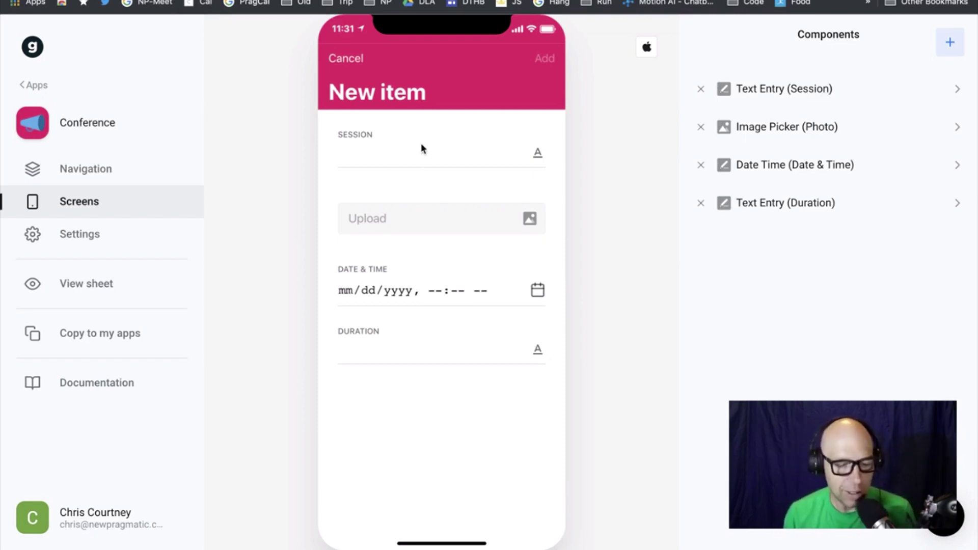
left_click(346, 59)
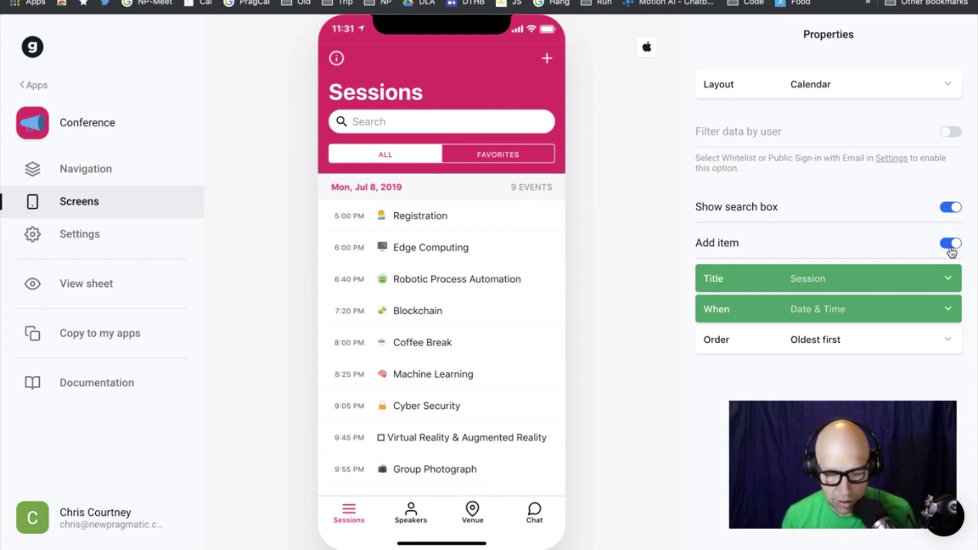
left_click(951, 244)
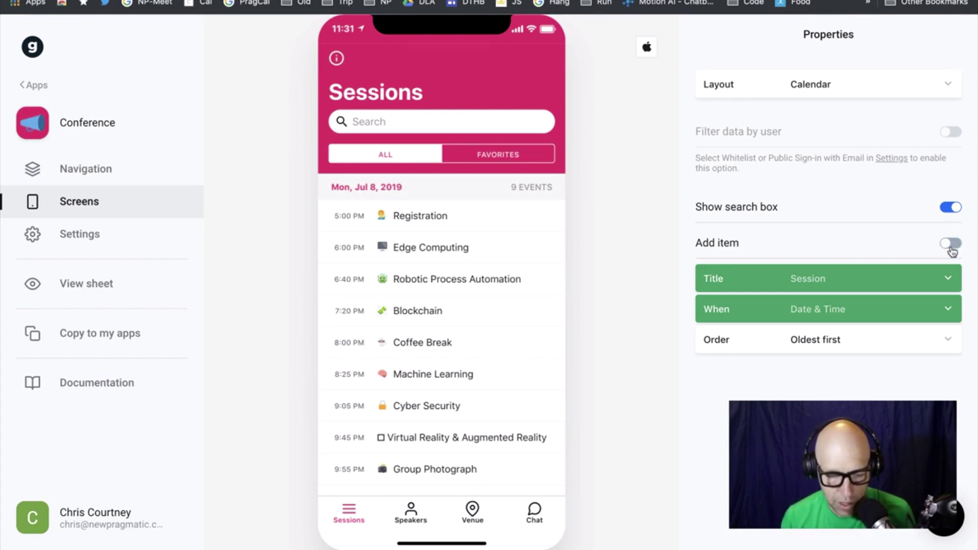
Inspect the Registration entry on the Conference Template sheet's Sessions tab, then open the Firebase Storage tab
left_click(86, 283)
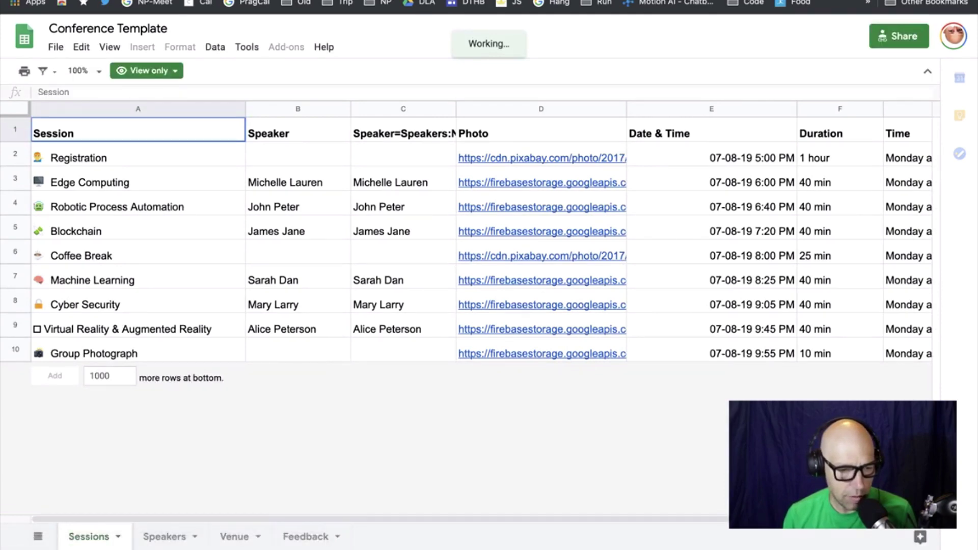
key("super+w")
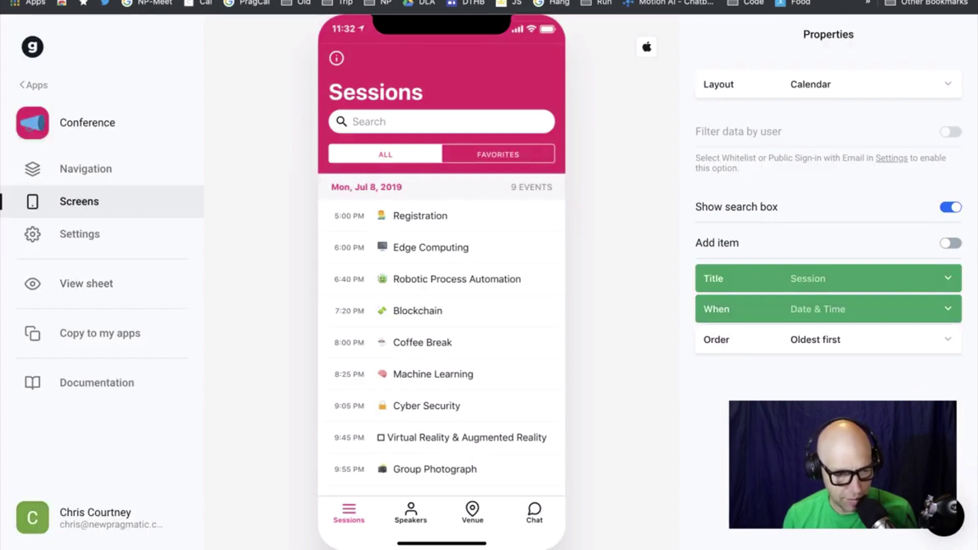
left_click(152, 4)
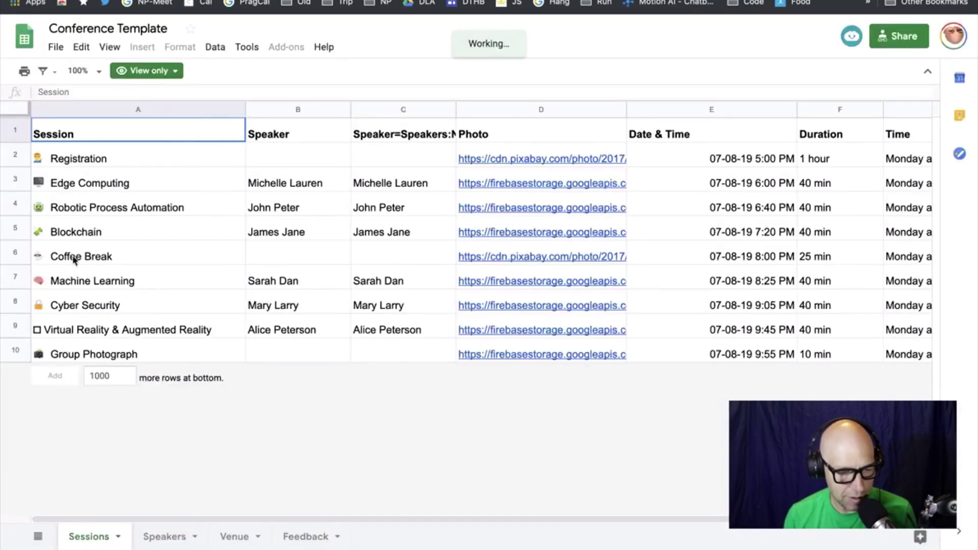
left_click(40, 160)
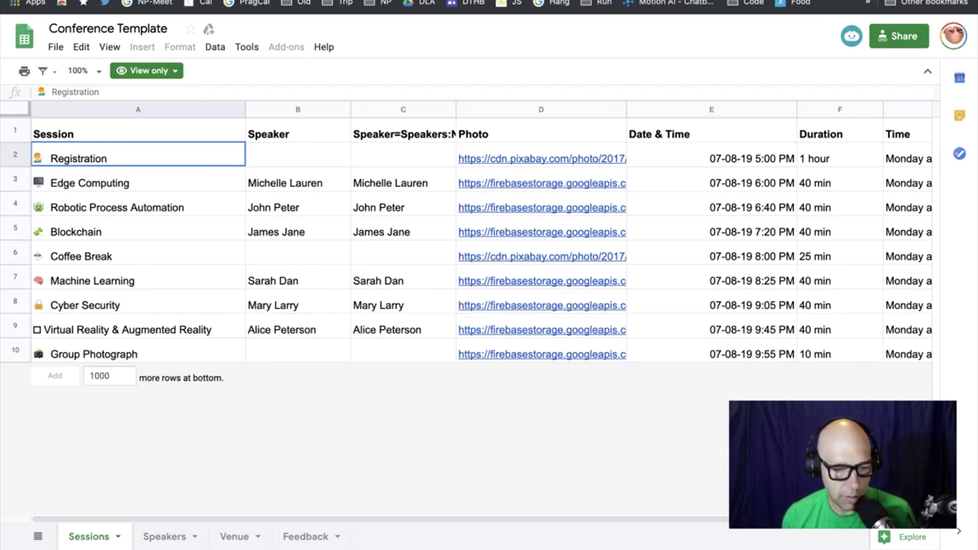
left_click(458, 1)
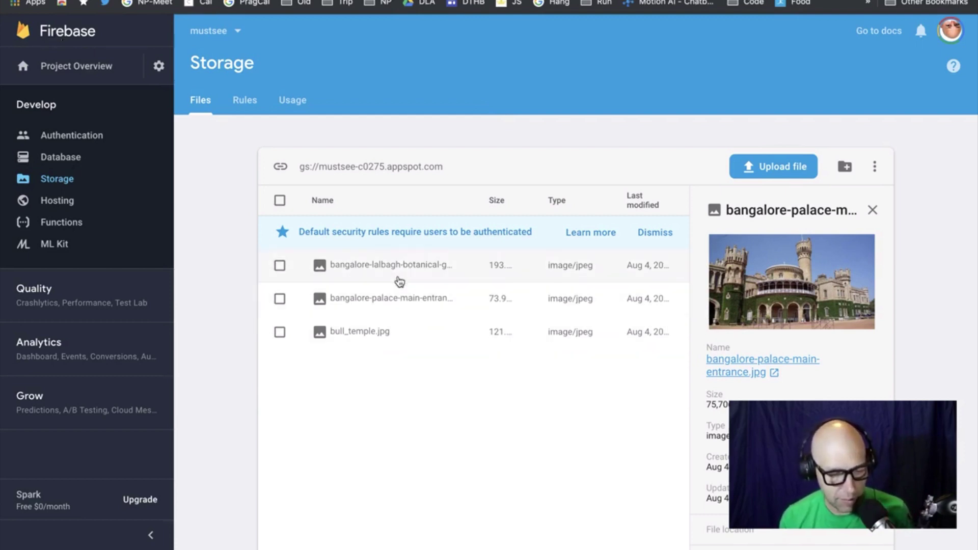
View details of the botanical garden, palace entrance and bull_temple.jpg images in Firebase Storage
left_click(400, 280)
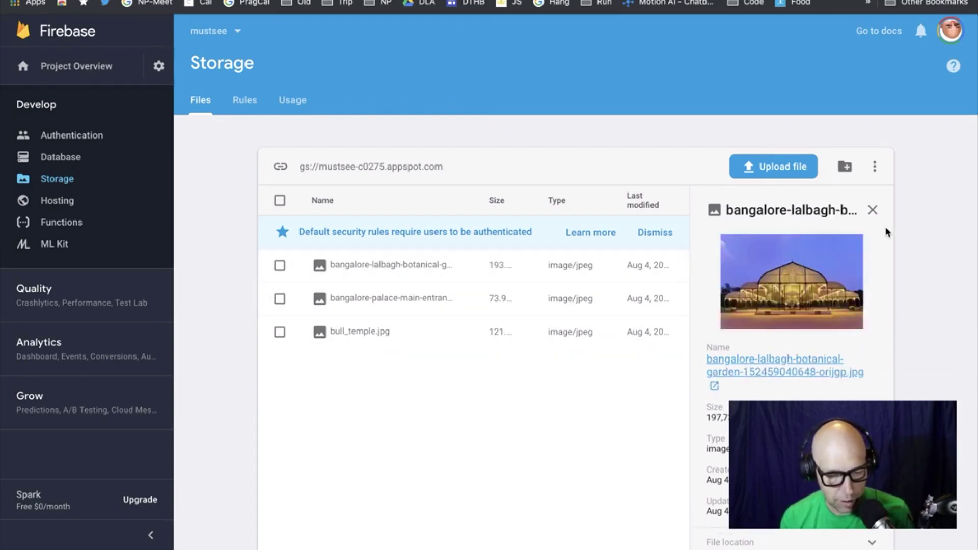
left_click(407, 308)
left_click(416, 333)
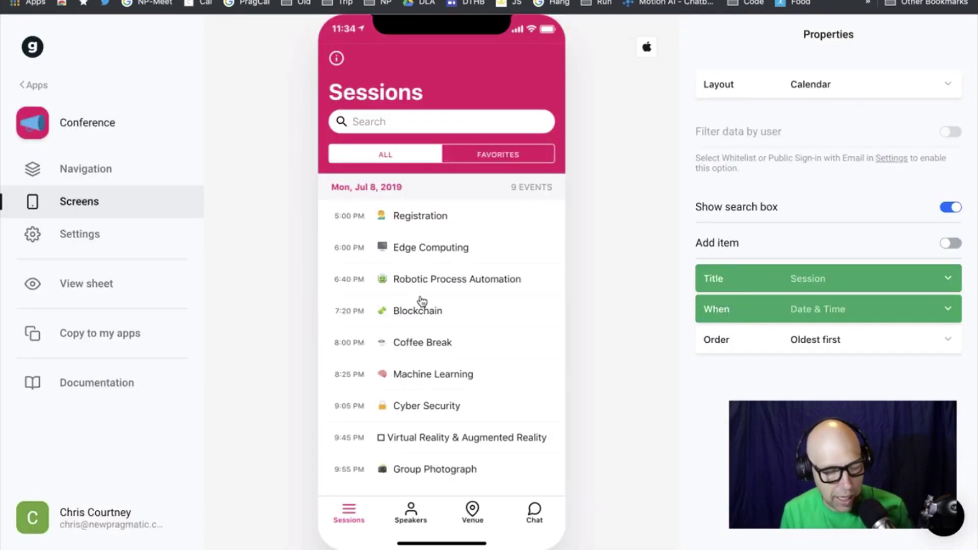
Shrink the Glide editor's left navigation sidebar to icons only
left_click(32, 49)
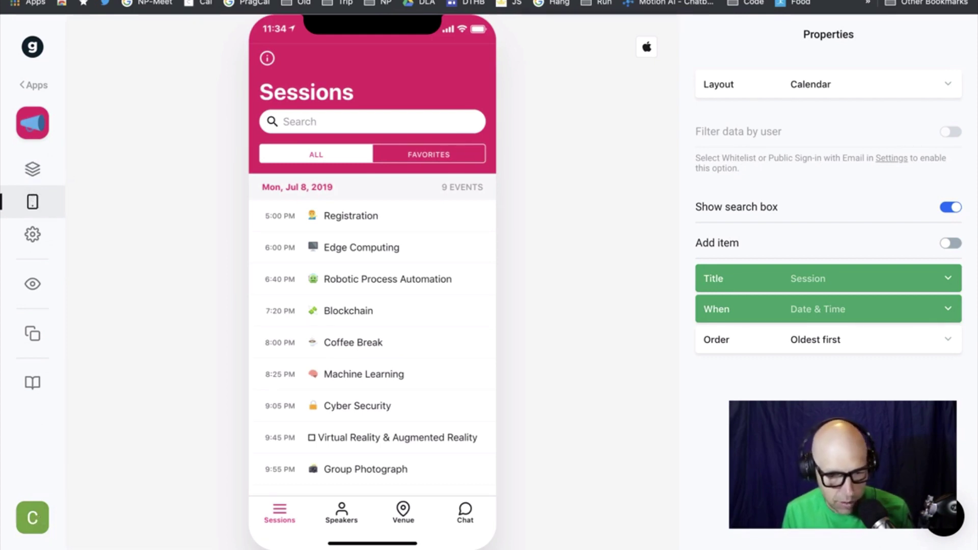
Go to glideapps.com in a new browser tab
key("super+t")
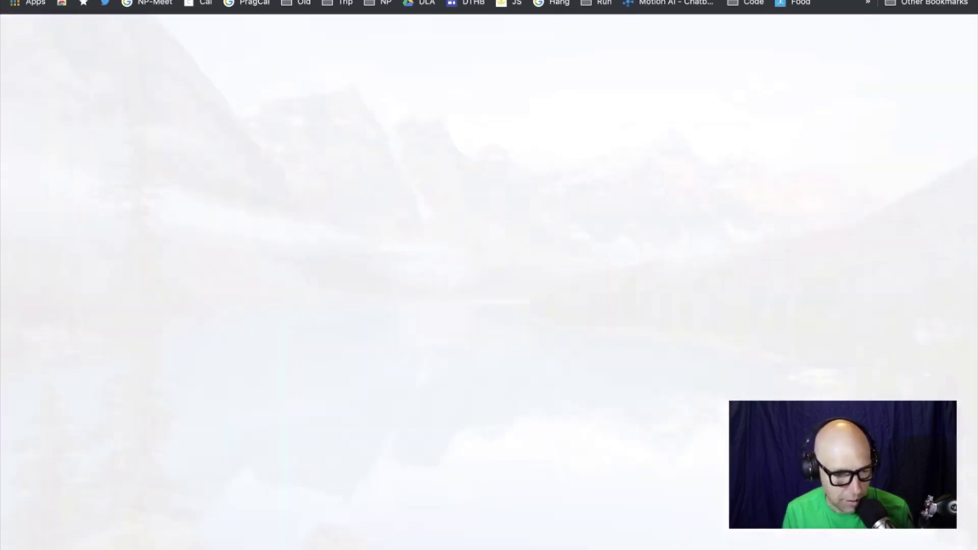
type("glideapps.cp")
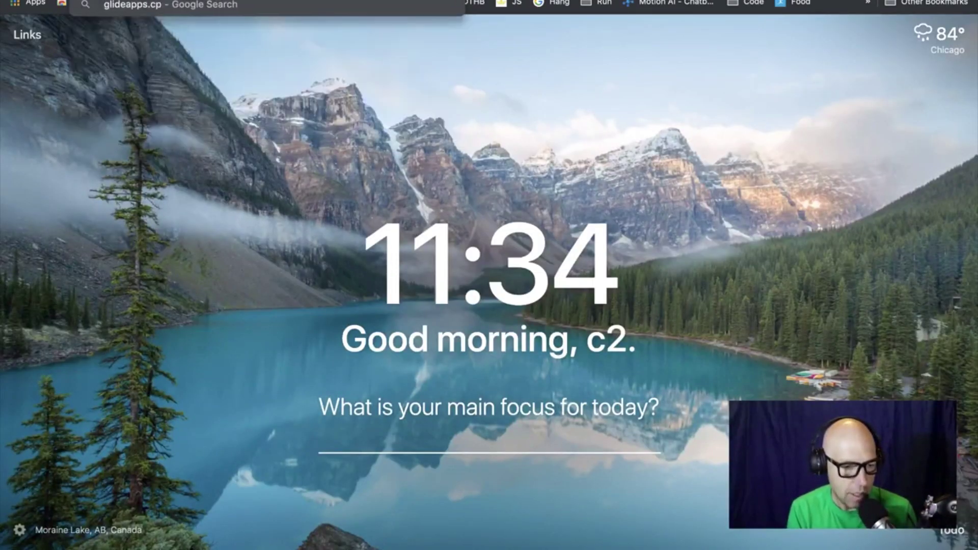
key("BackSpace")
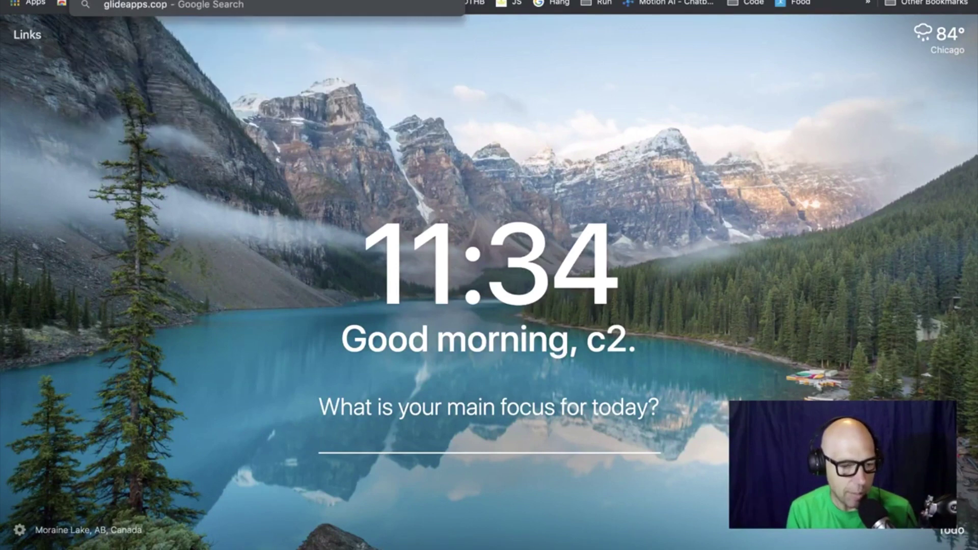
type("om")
key("Return")
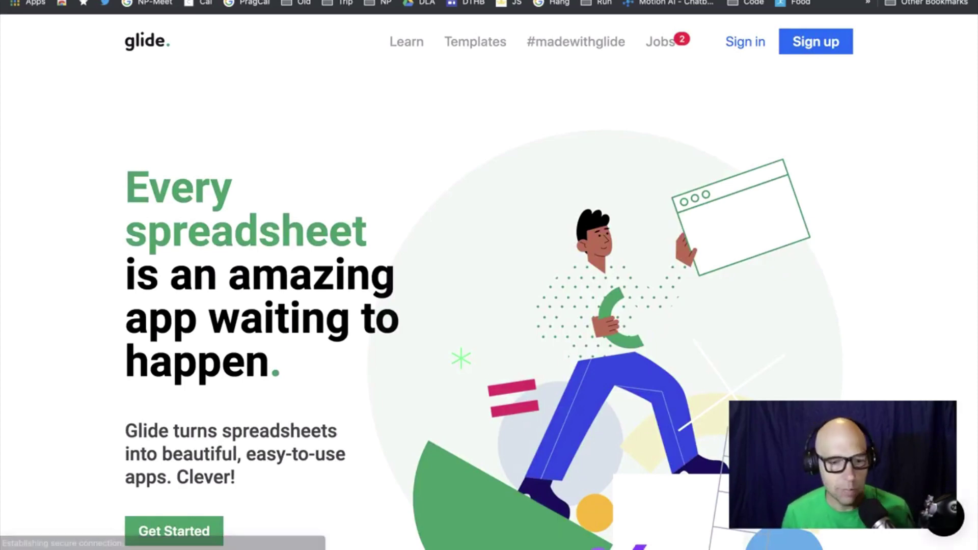
Scroll down to the pricing plans and look over the Business App's $119 monthly price
scroll(588, 122, "down", 10)
scroll(588, 125, "down", 20)
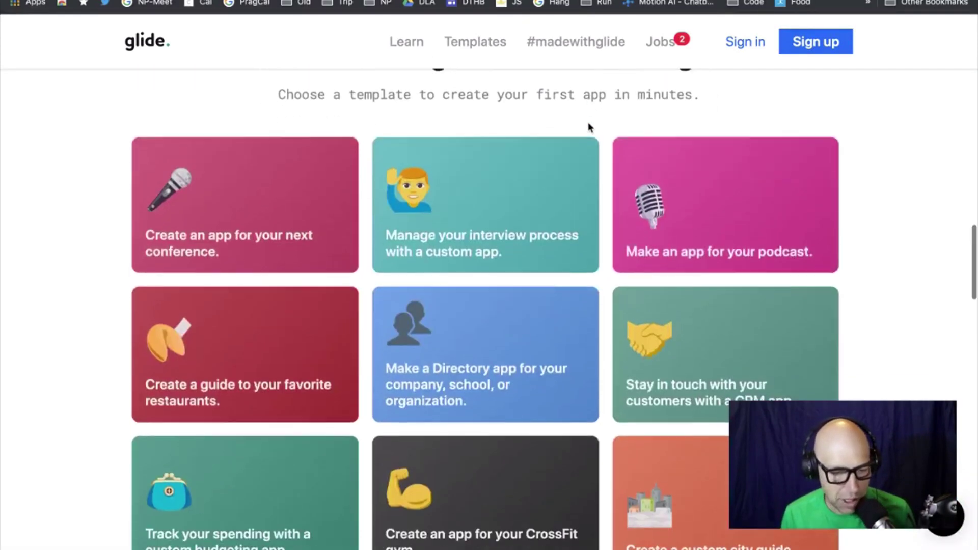
scroll(588, 127, "up", 2)
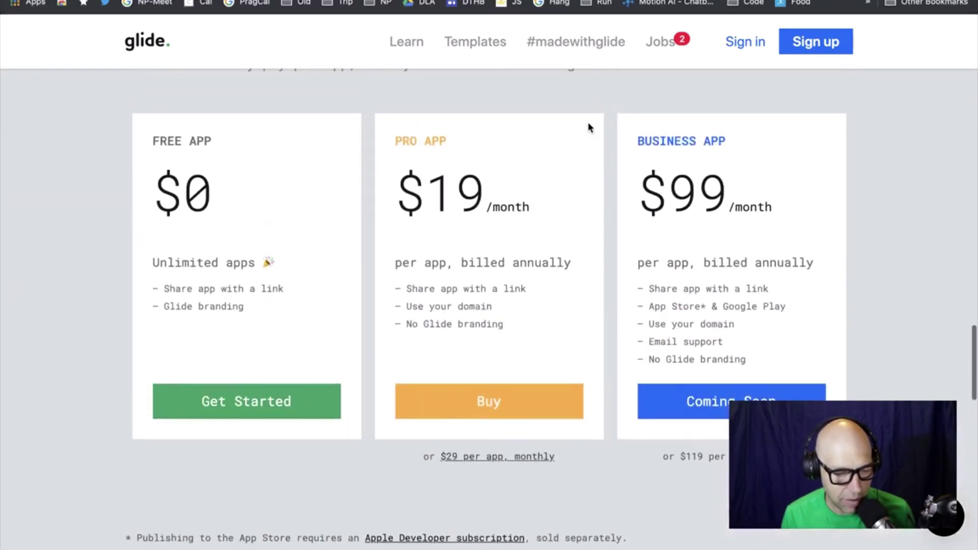
scroll(589, 128, "up", 1)
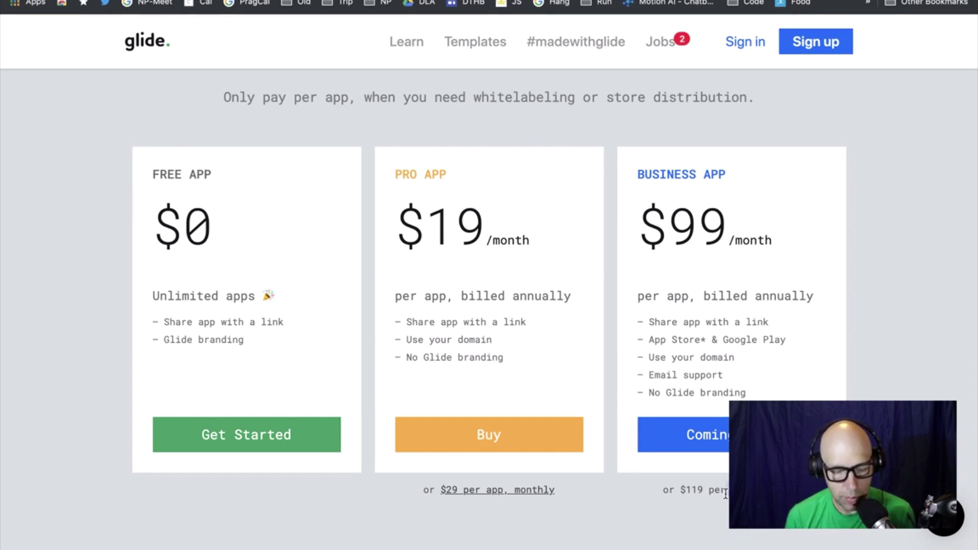
scroll(725, 493, "down", 3)
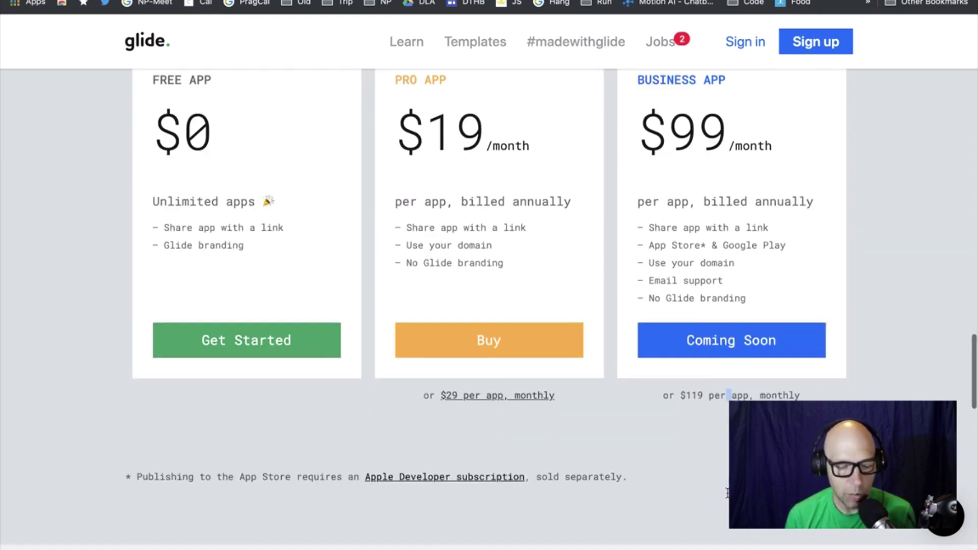
triple_click(702, 391)
left_click(708, 415)
scroll(708, 423, "up", 1)
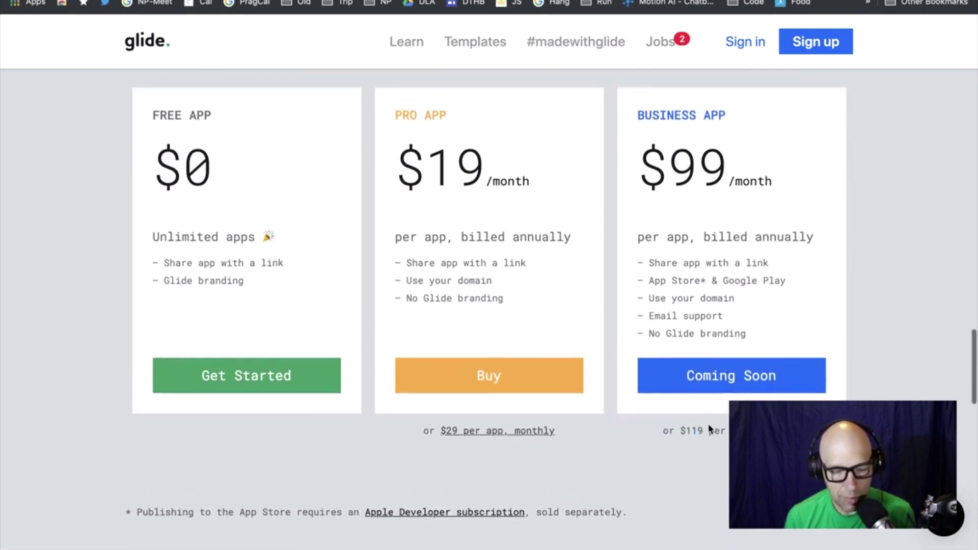
scroll(709, 429, "down", 1)
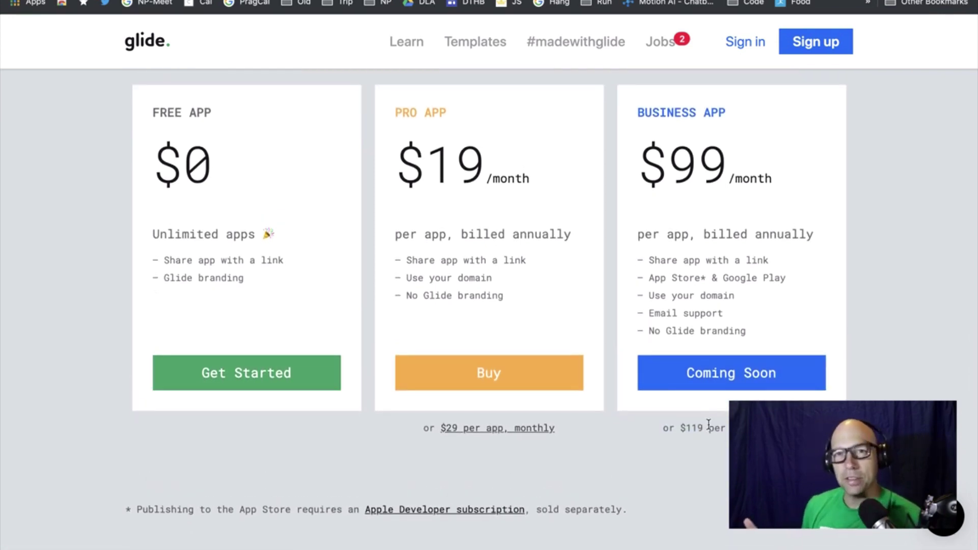
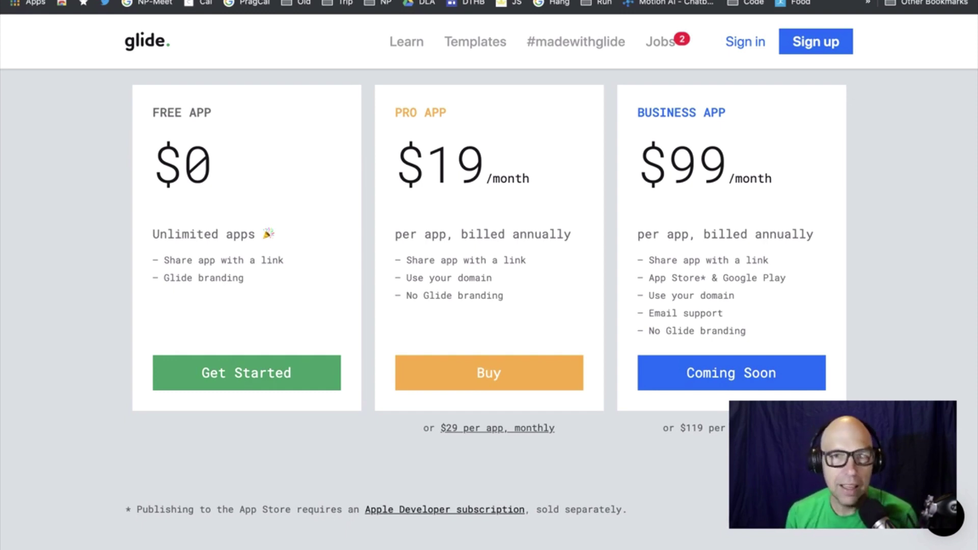
Switch from the pricing page back to the Glide builder and open the My Apps gallery
key("ctrl+Tab")
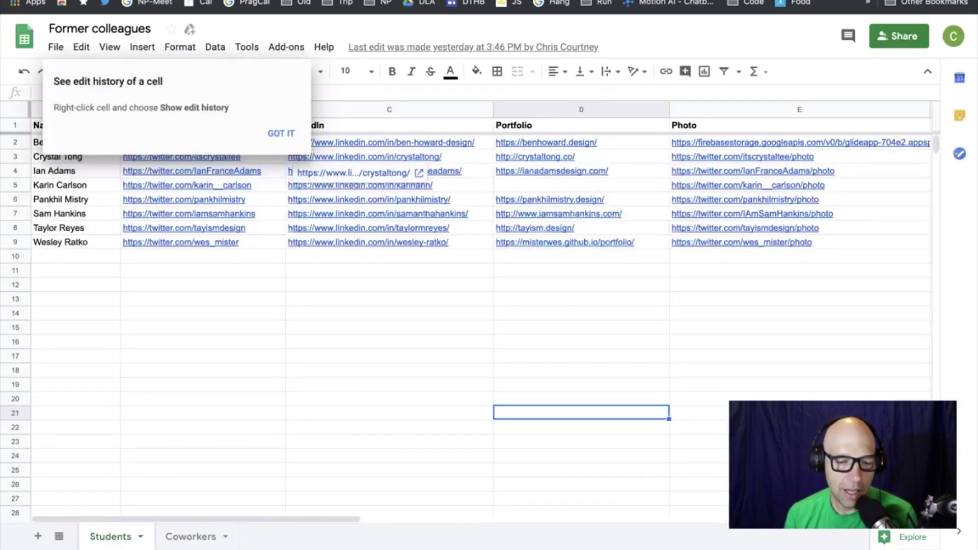
key("ctrl+Tab")
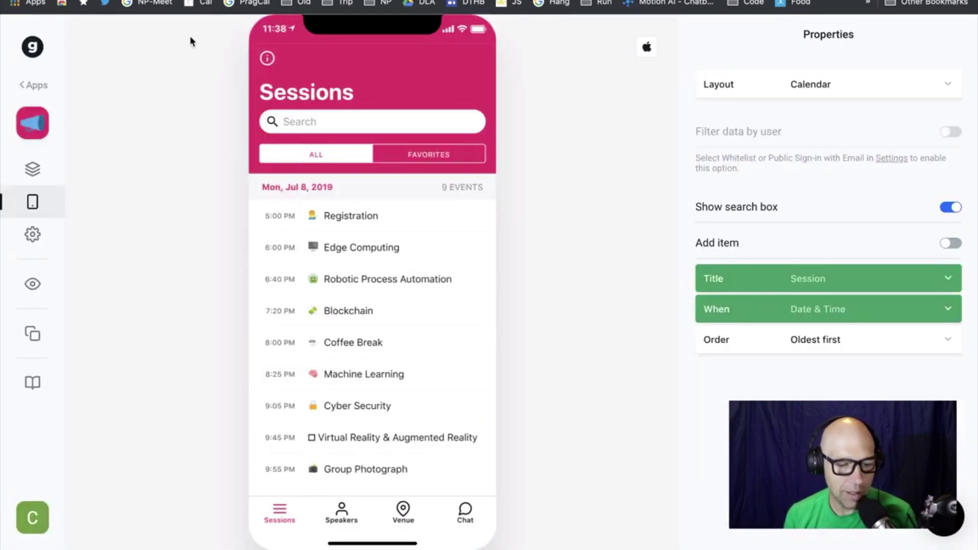
left_click(30, 86)
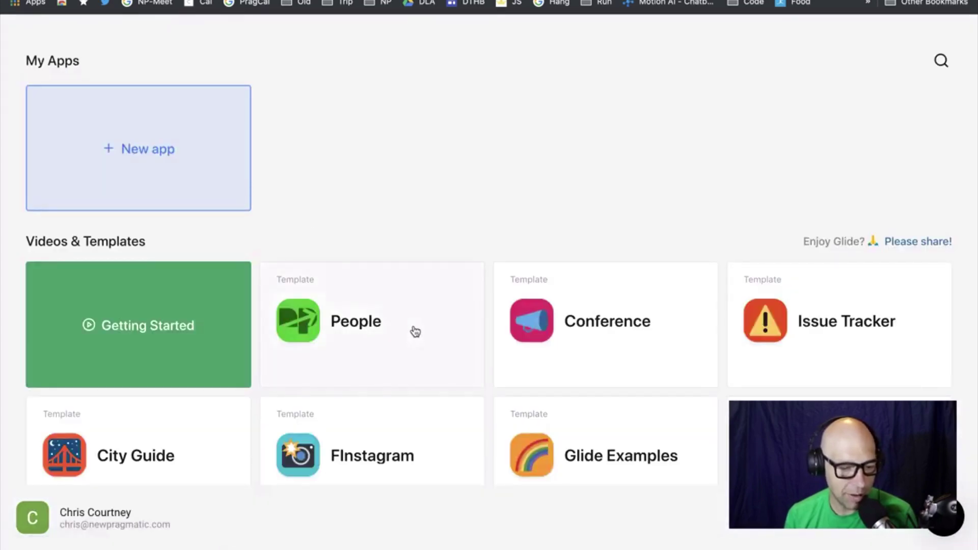
Open the People template's Employees app, turn on Add item, and bring up the New item form
left_click(413, 329)
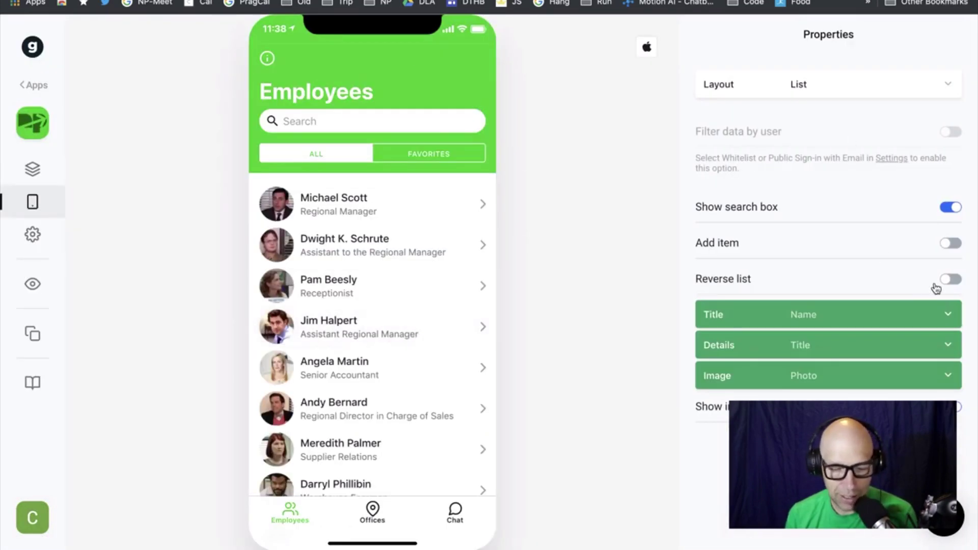
left_click(950, 245)
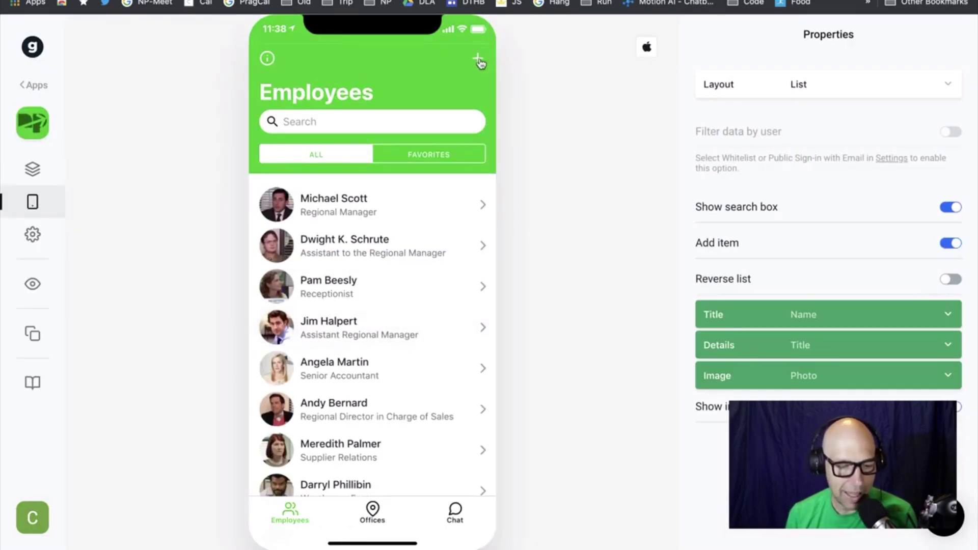
left_click(477, 59)
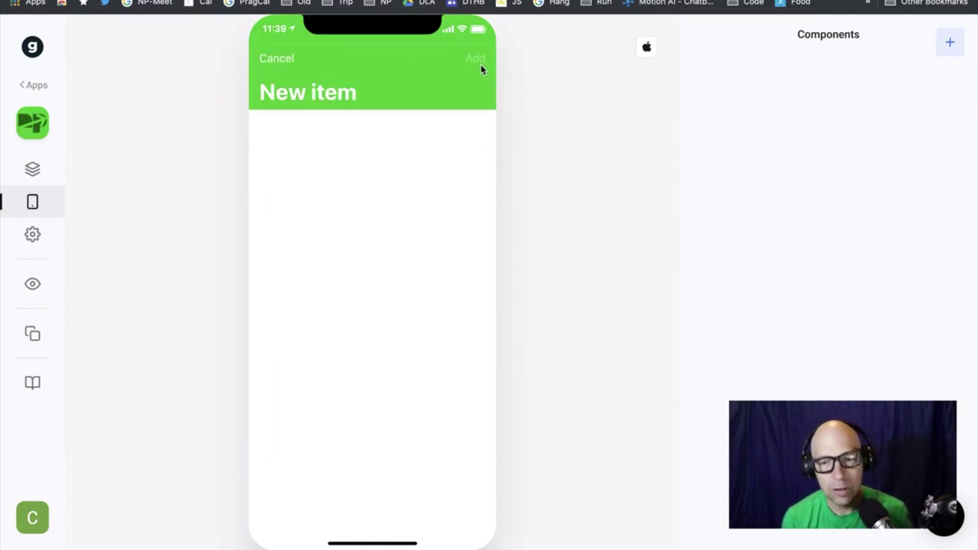
Add a Notes component to the New item form and bind it to the Email column
left_click(954, 44)
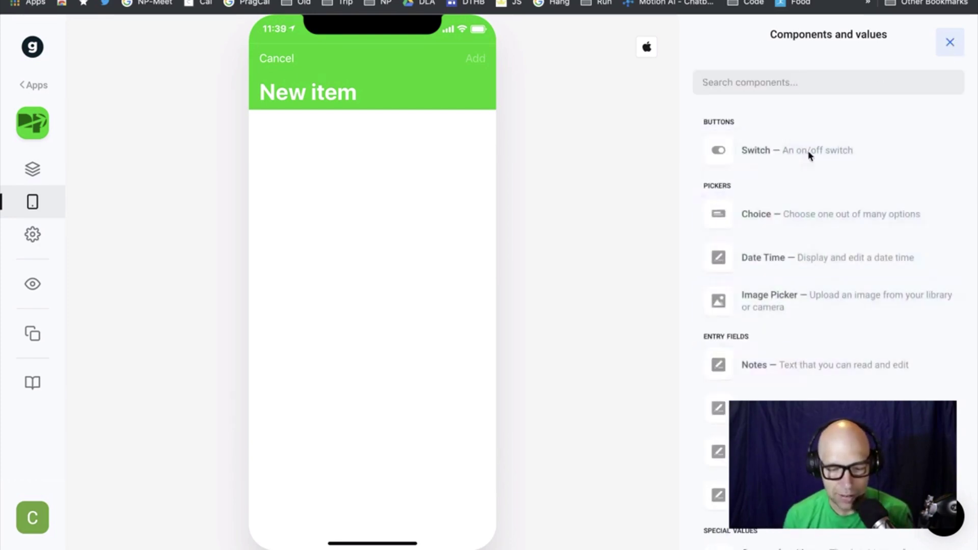
scroll(814, 278, "down", 1)
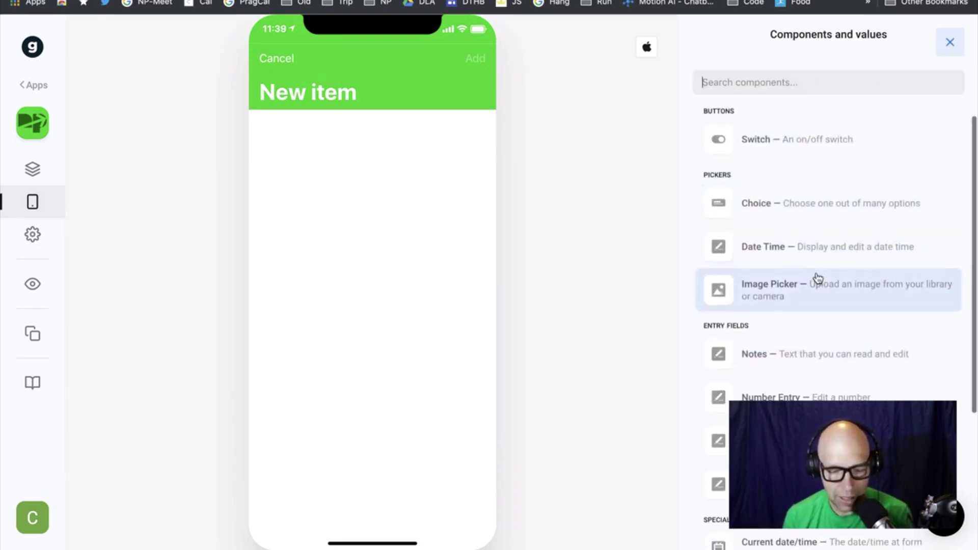
left_click(815, 367)
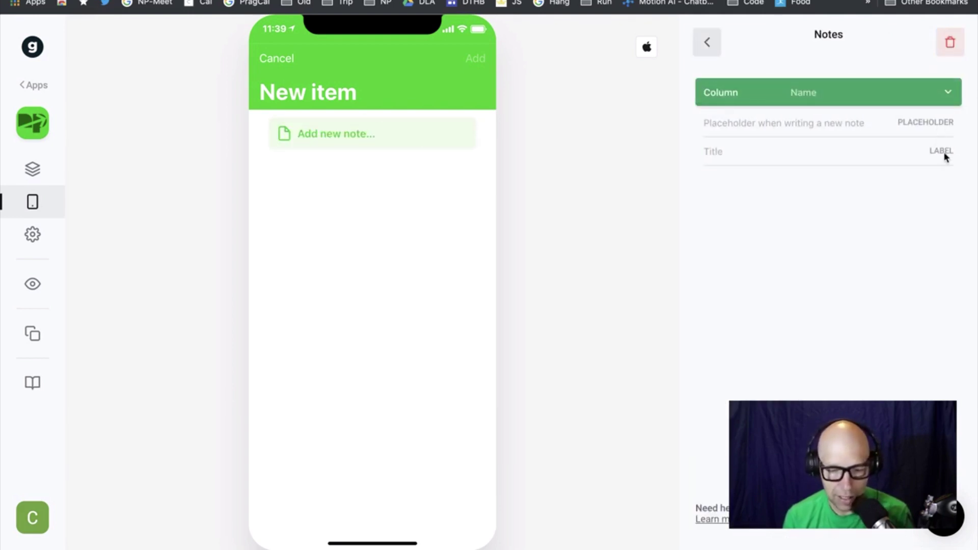
left_click(949, 99)
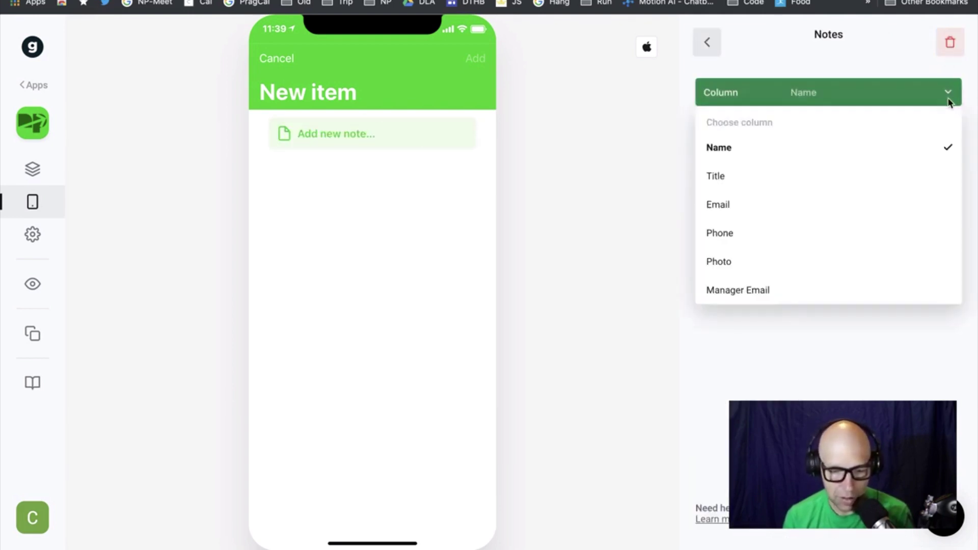
left_click(871, 176)
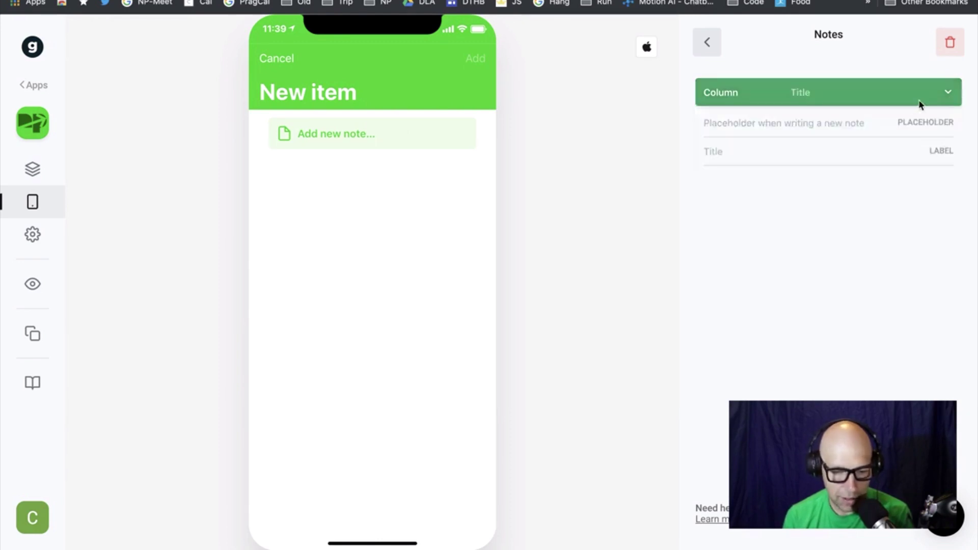
left_click(945, 96)
left_click(940, 209)
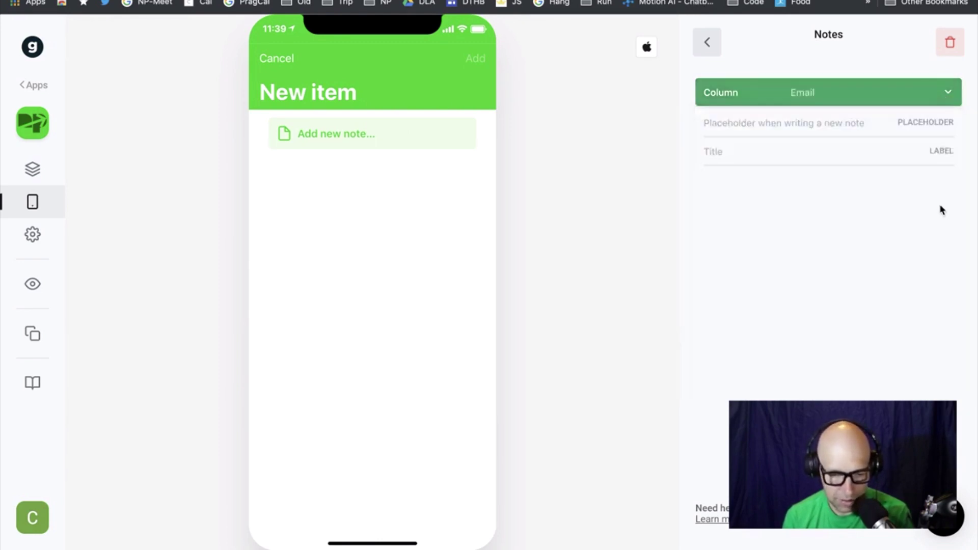
Type a test title label for the note, then clear it so the label is empty
left_click(917, 162)
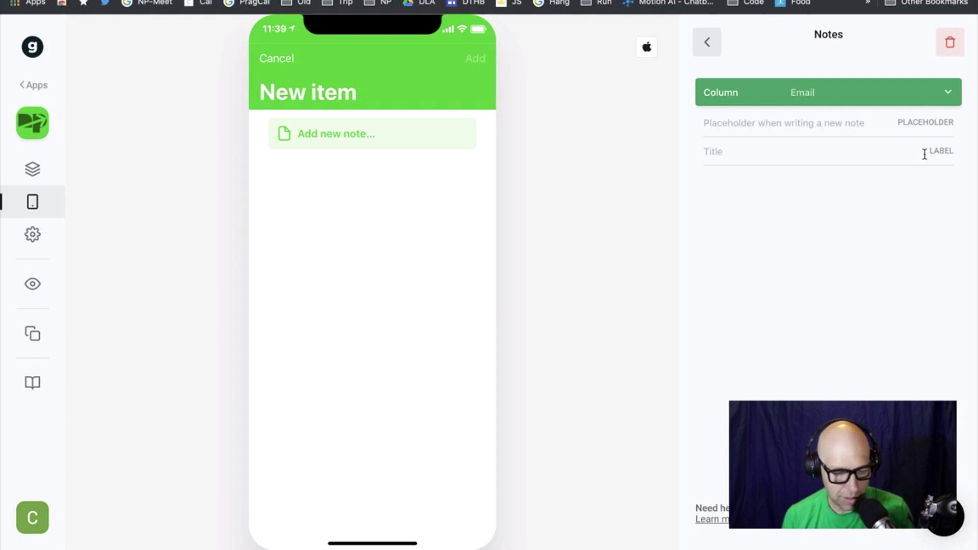
type("dpsgjhsdgfjhg")
key("super+a")
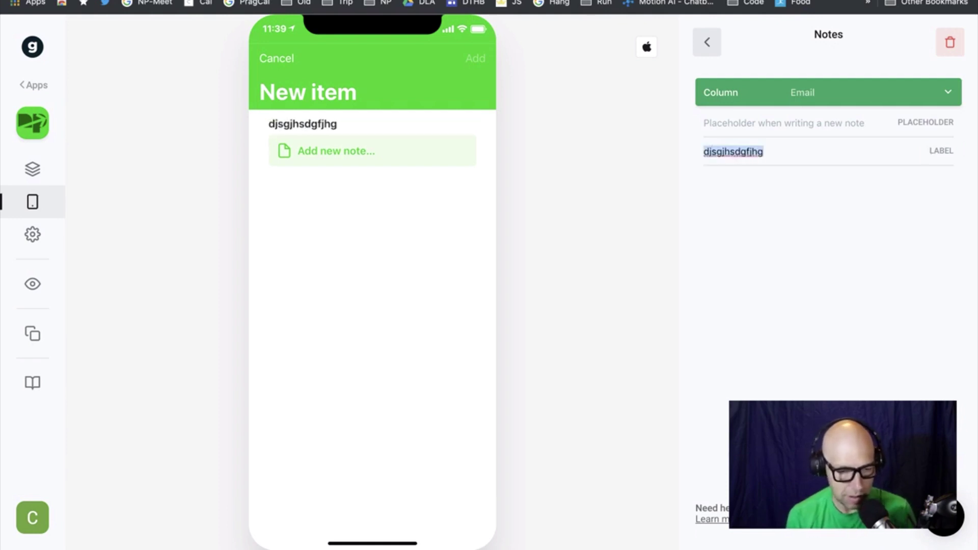
key("BackSpace")
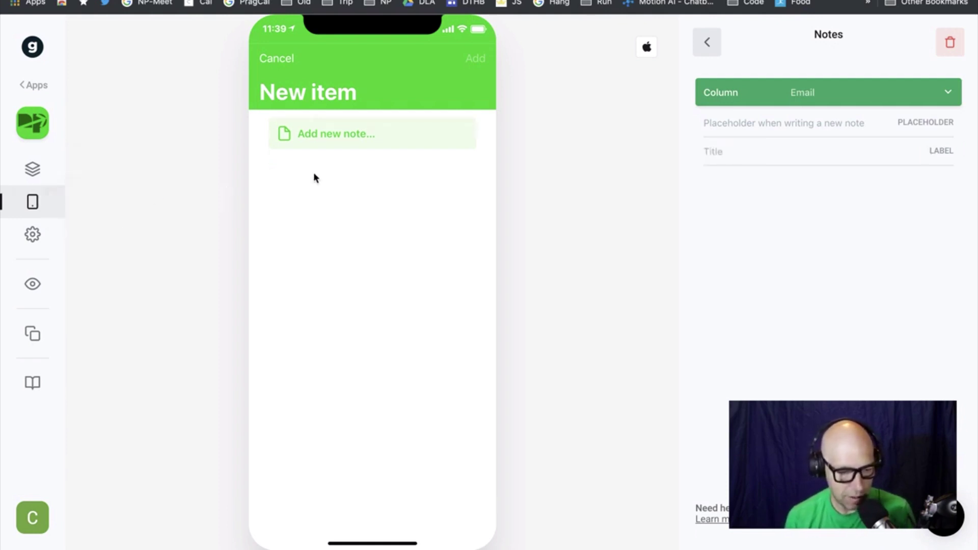
Try a test note in the preview, discard it, and reopen the Email note's settings
left_click(300, 141)
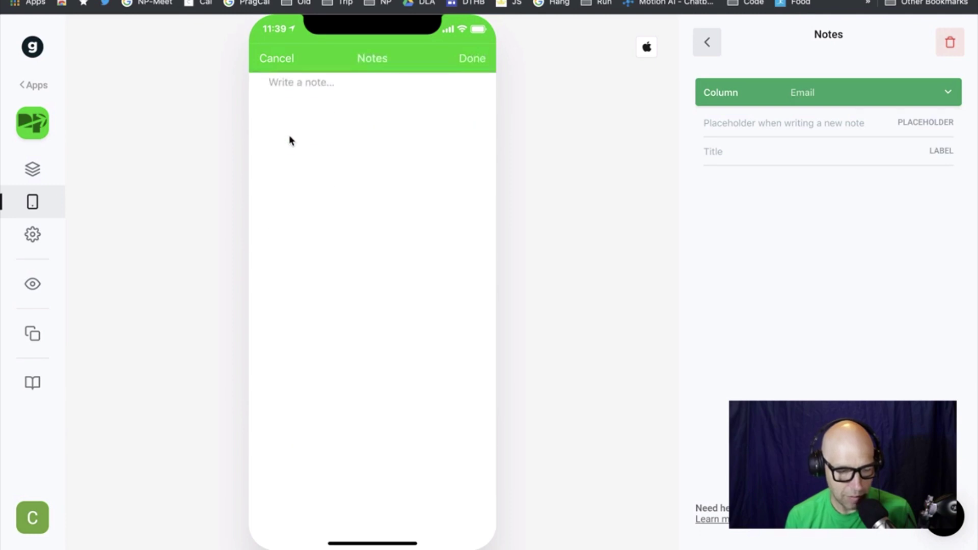
type("adfshddsjkhfkjsdhf")
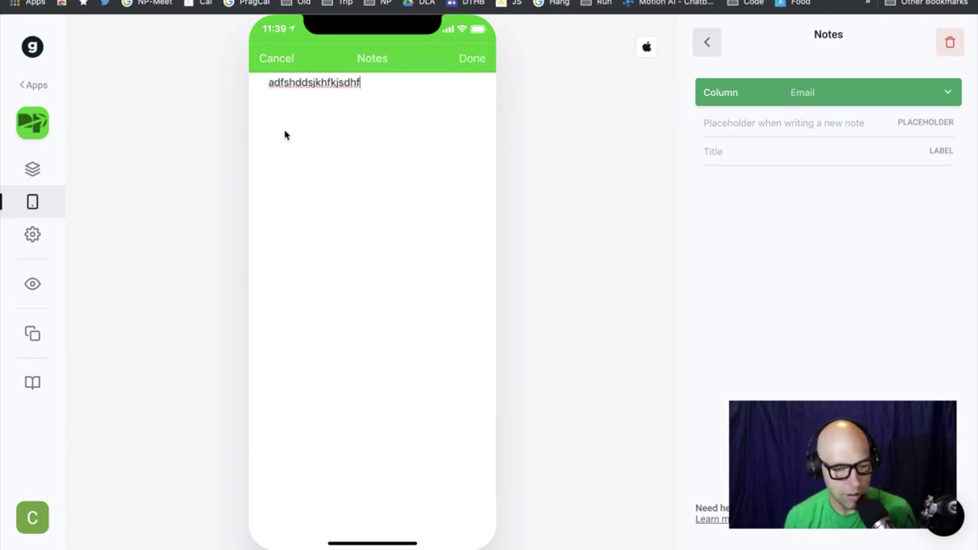
left_click(268, 58)
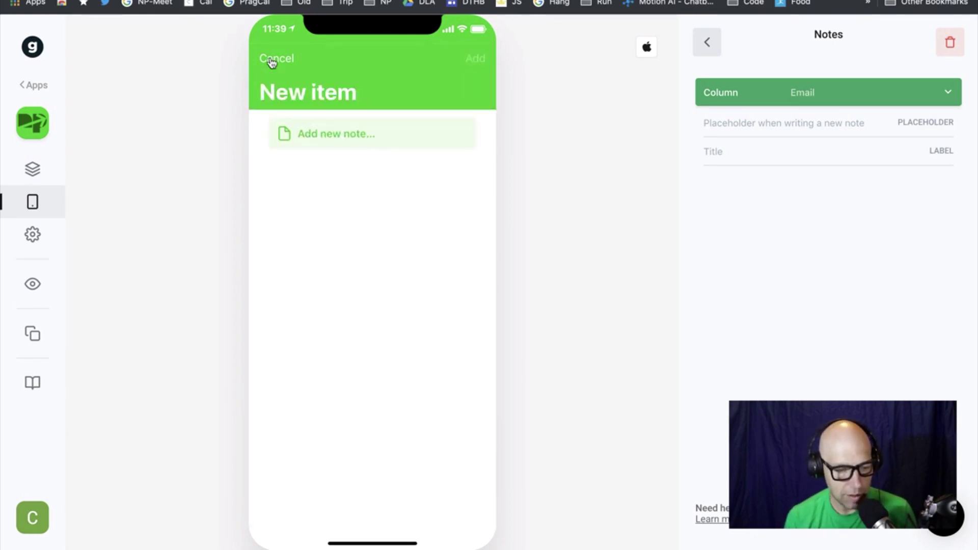
left_click(268, 59)
left_click(476, 59)
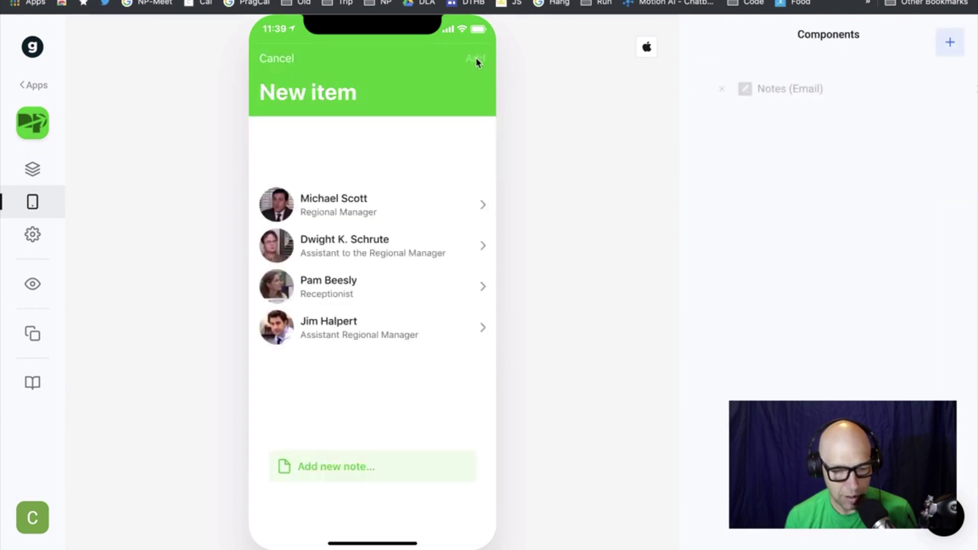
left_click(955, 91)
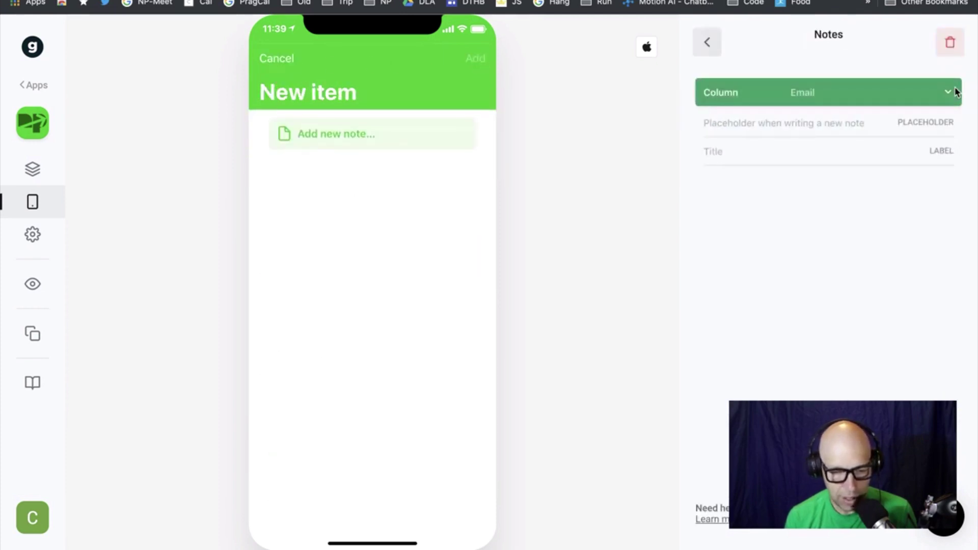
Bind the Notes field to the Name column with placeholder 'Please enter name'
left_click(930, 94)
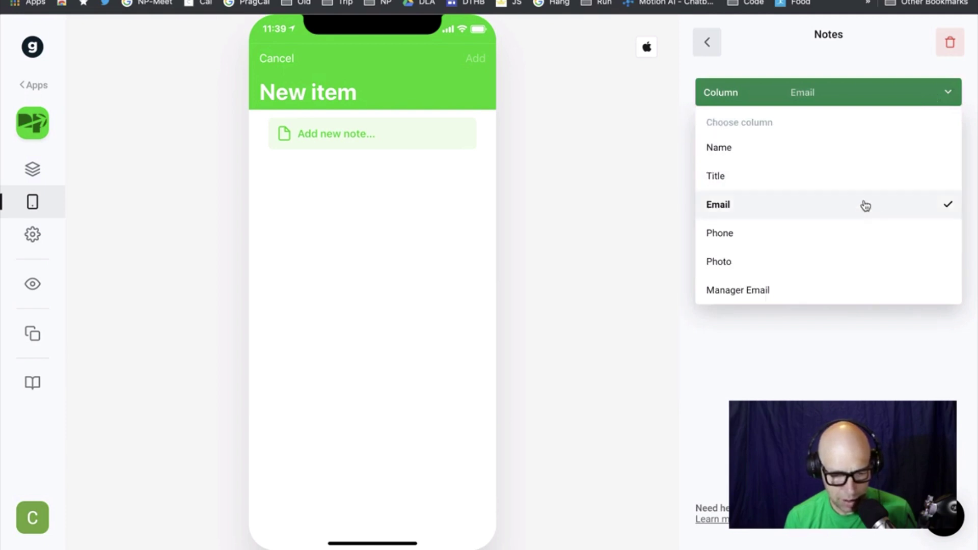
left_click(835, 157)
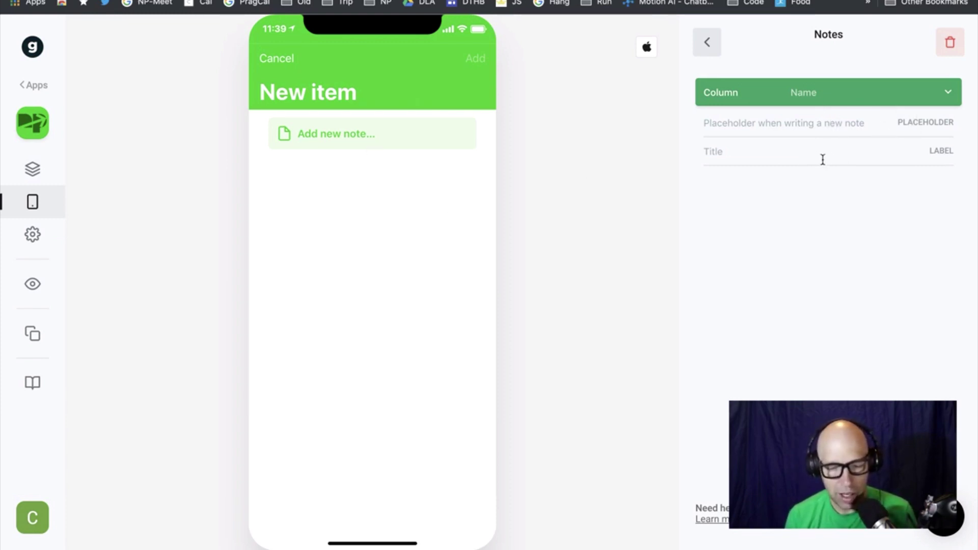
left_click(878, 127)
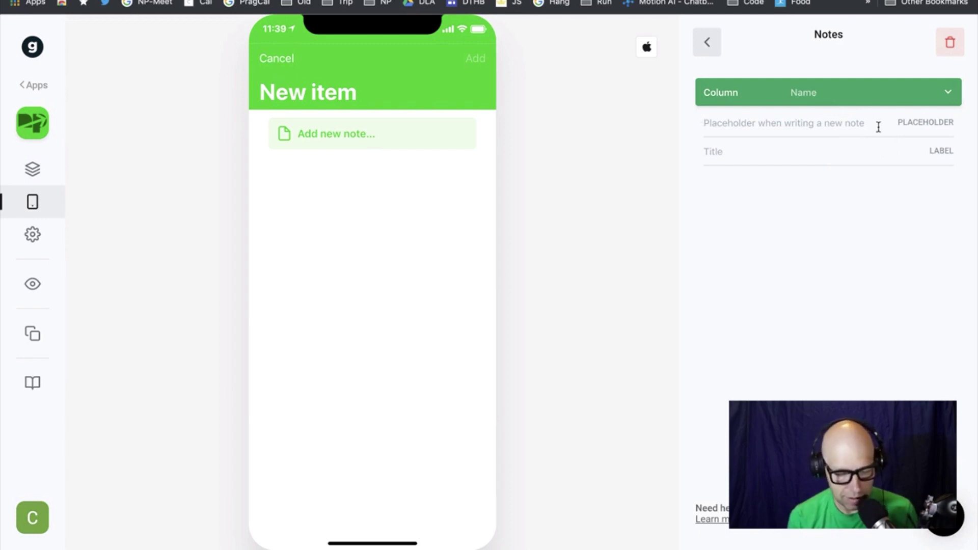
type("Please")
type(" a")
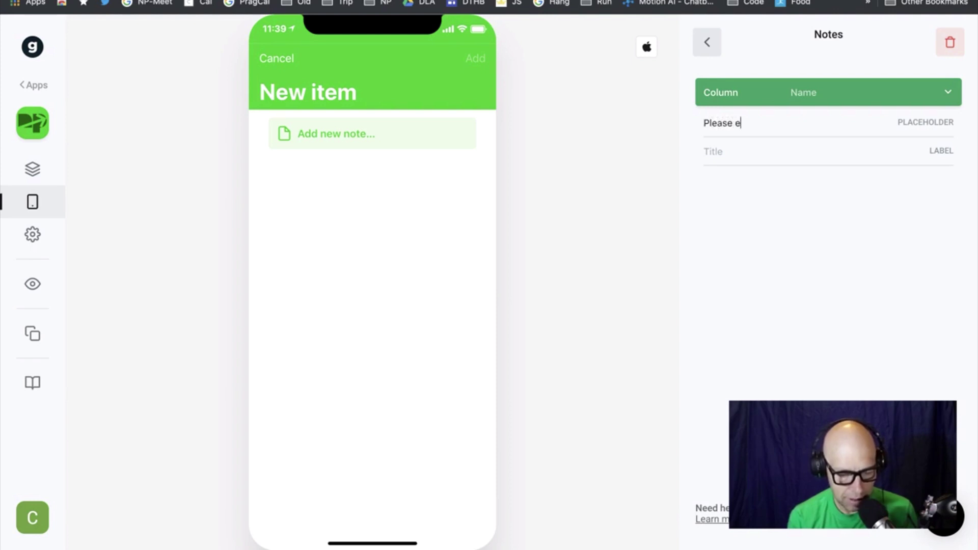
key("BackSpace")
type("enter name")
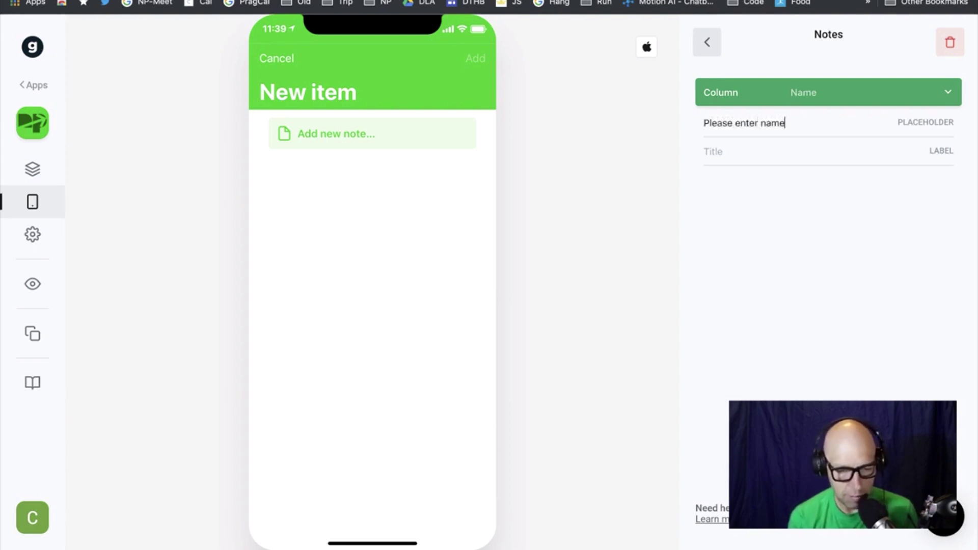
Preview the Notes (Name) field with its placeholder, then return to the component list
left_click(774, 161)
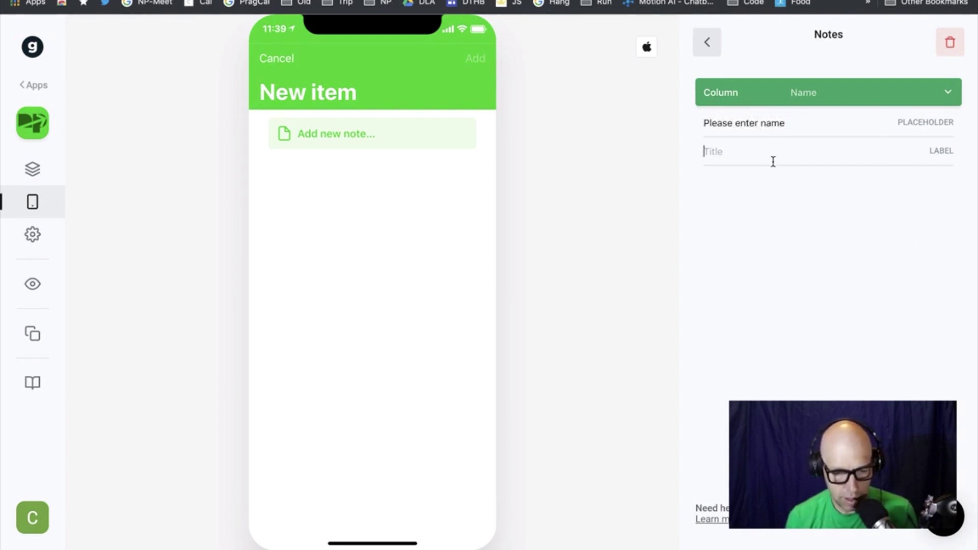
left_click(713, 50)
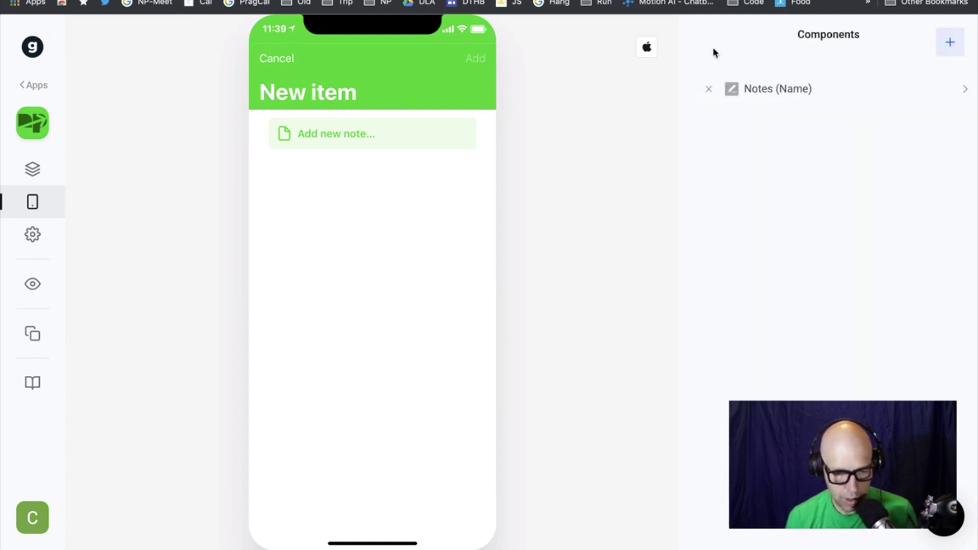
left_click(435, 147)
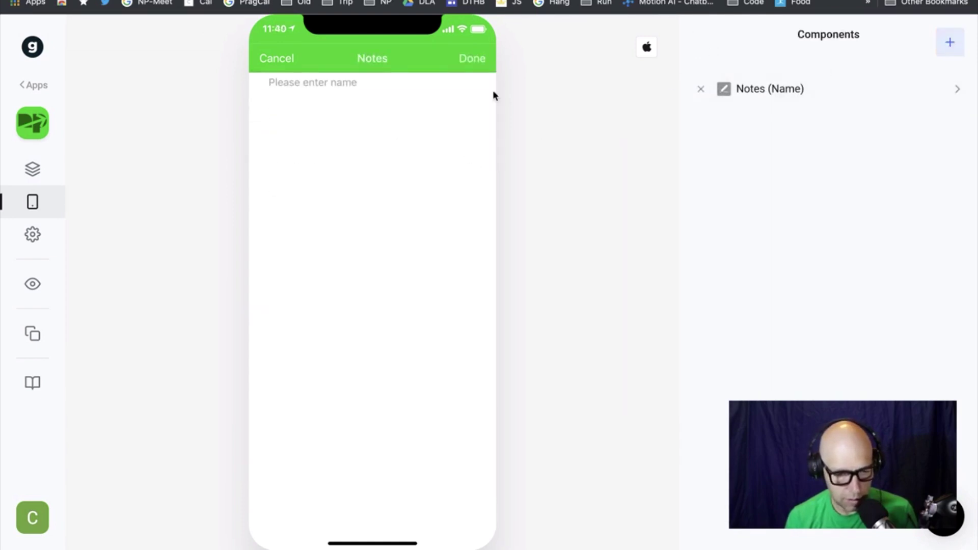
left_click(860, 99)
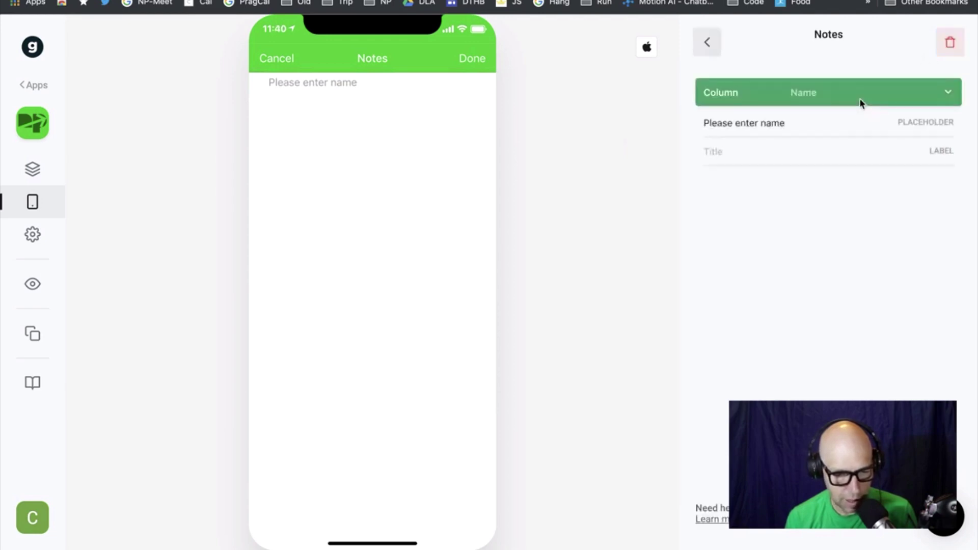
left_click(707, 43)
Add a Title Choice field listing Employees names, then add an item using the first employee
left_click(951, 44)
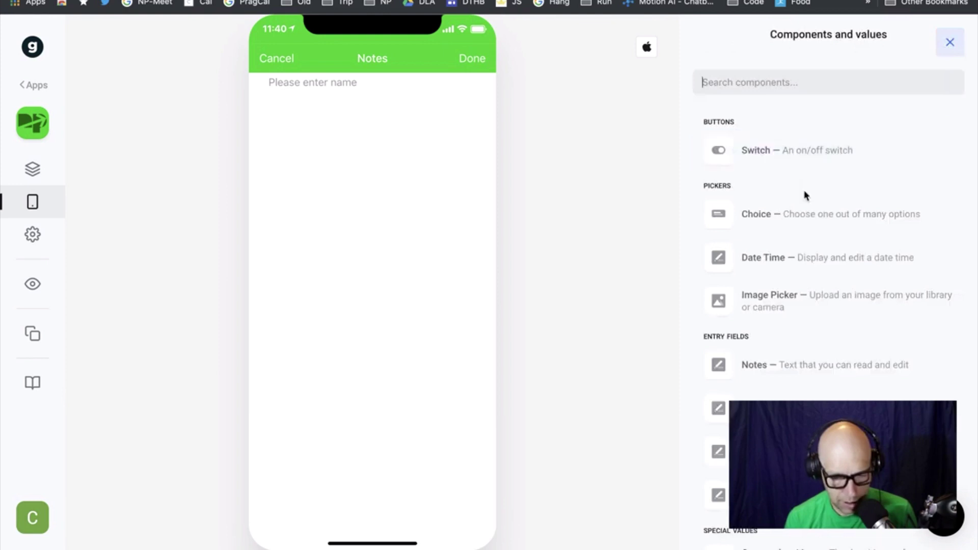
left_click(839, 216)
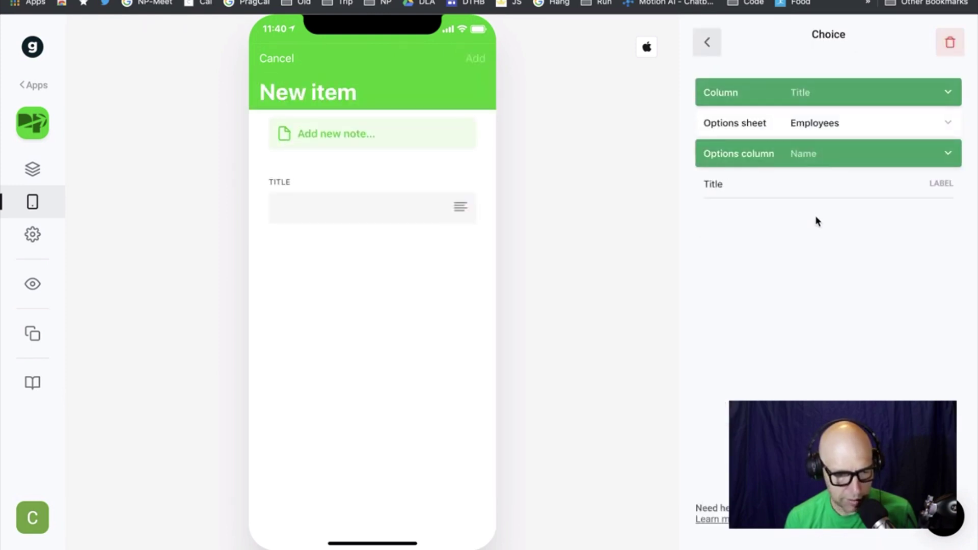
left_click(428, 209)
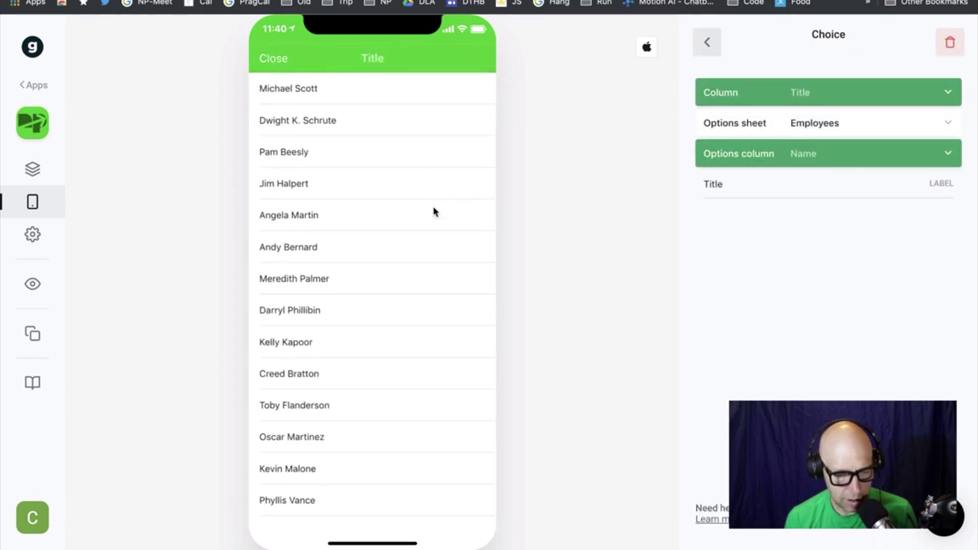
left_click(316, 89)
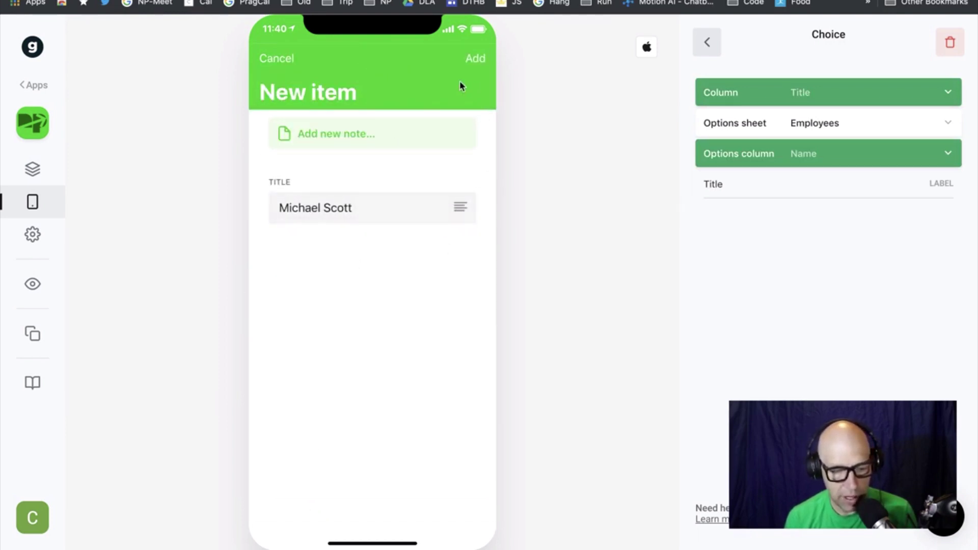
left_click(477, 60)
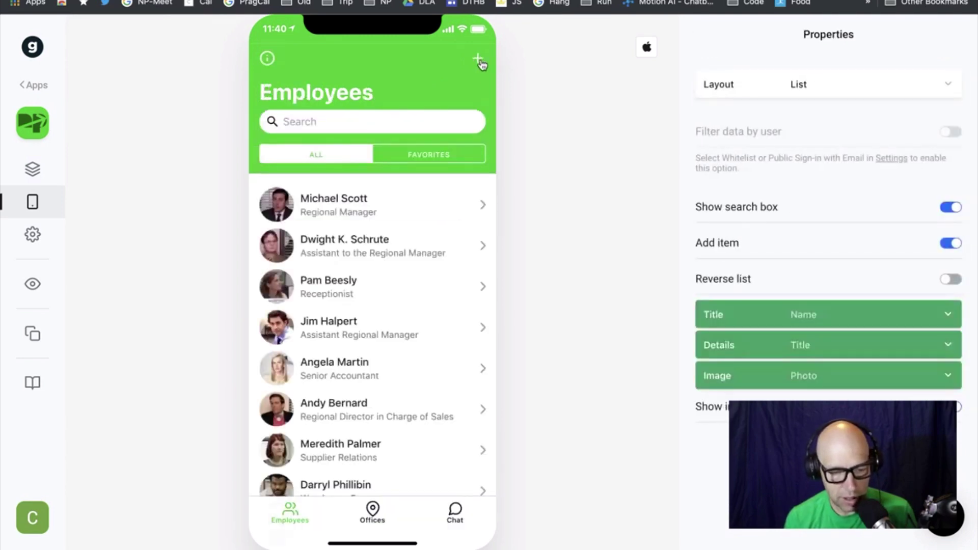
scroll(438, 324, "down", 10)
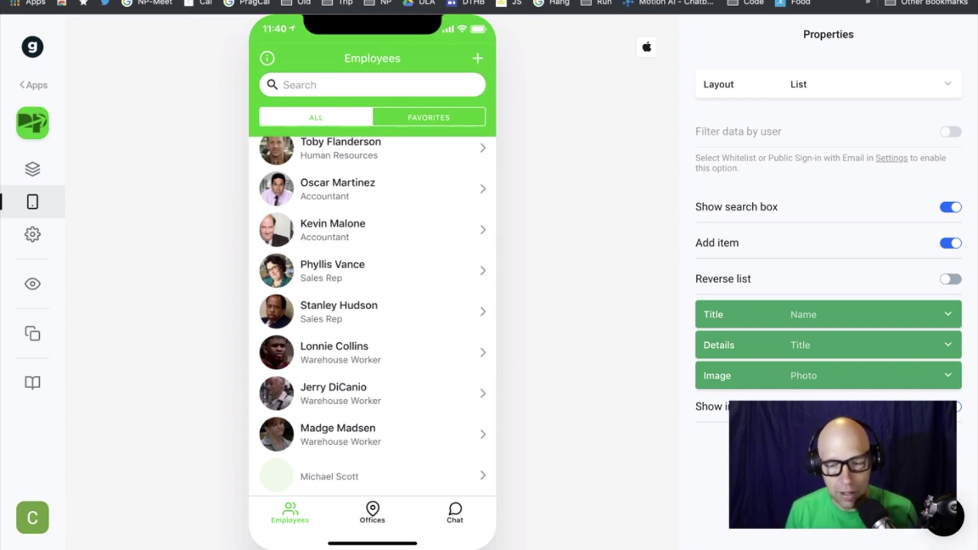
Go to the IFTTT website in a new browser tab
key("super+t")
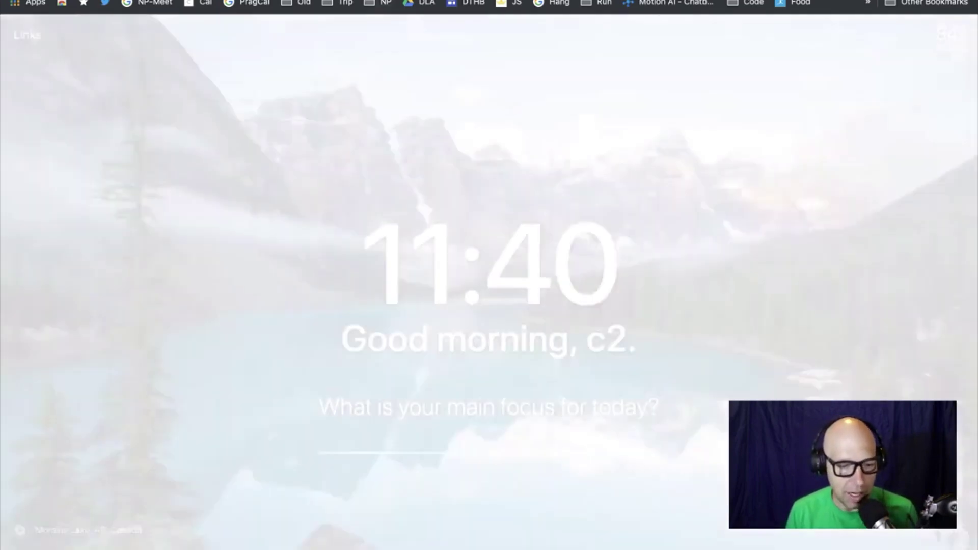
type("p")
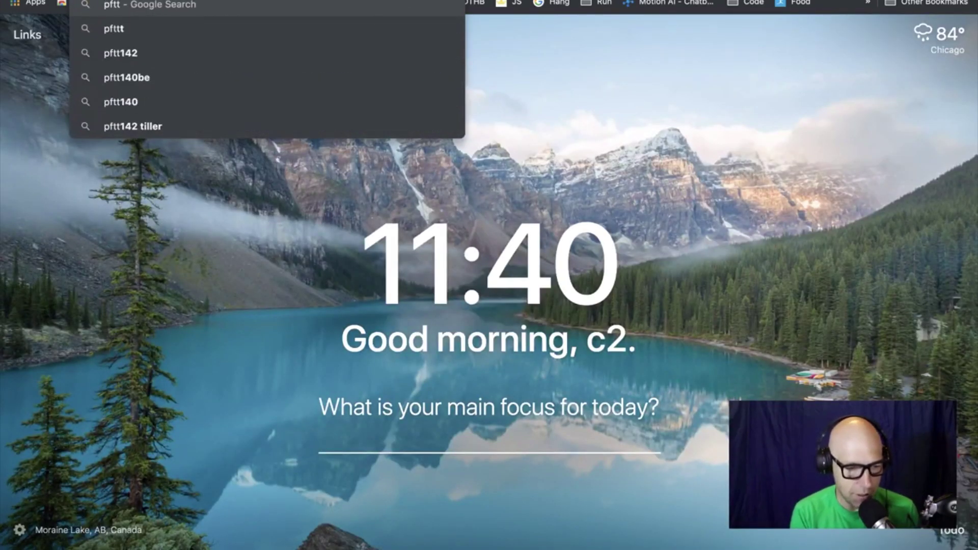
key("Escape")
type("ifttt")
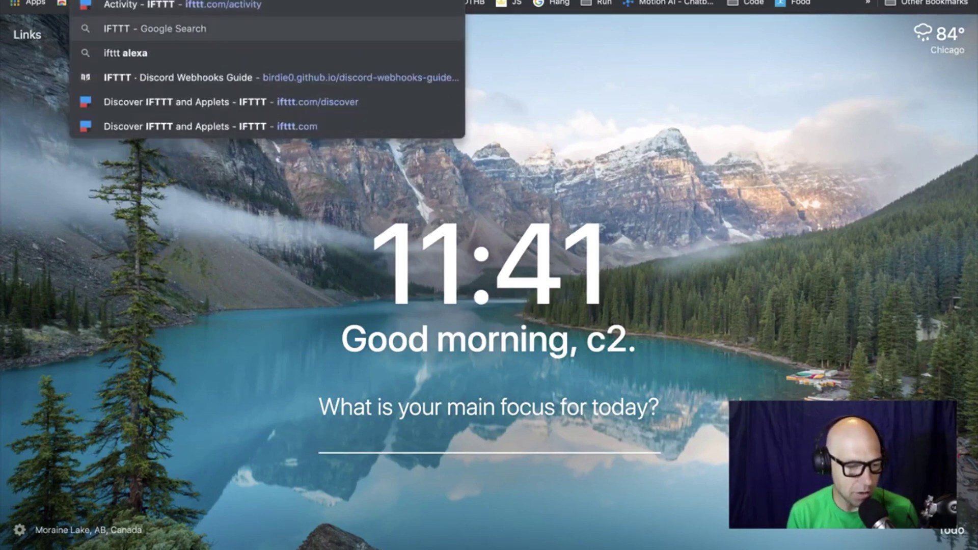
key("Return")
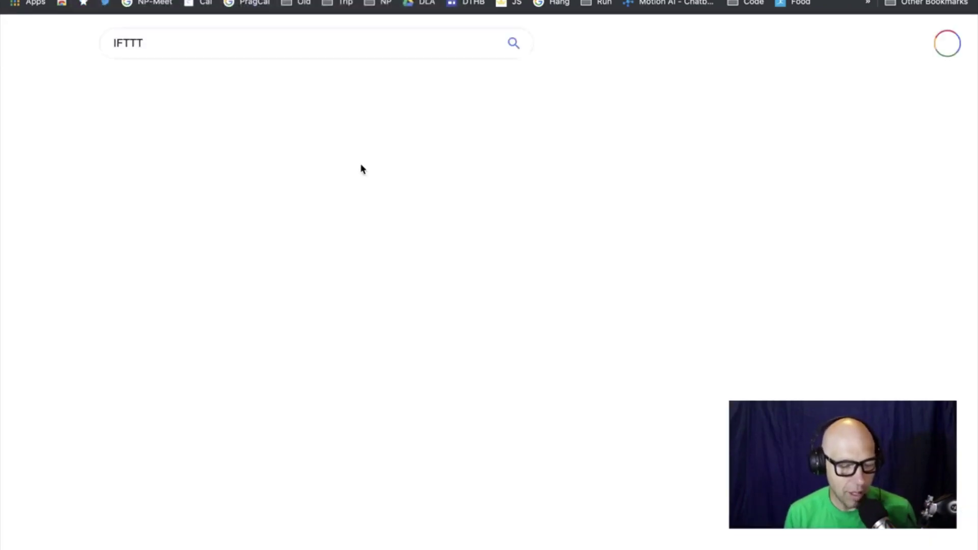
left_click(199, 142)
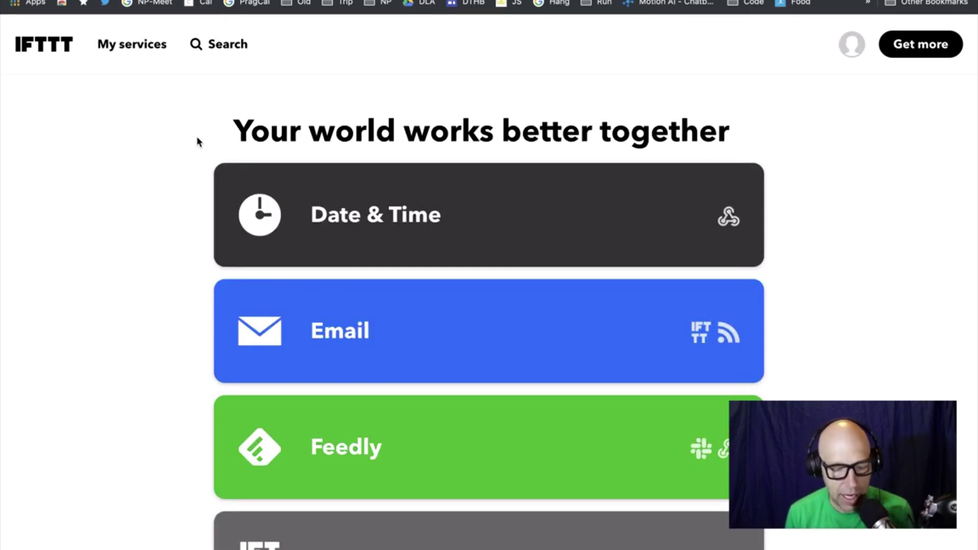
Browse the IFTTT services, look over the Email service page, and return to My services
scroll(456, 309, "down", 5)
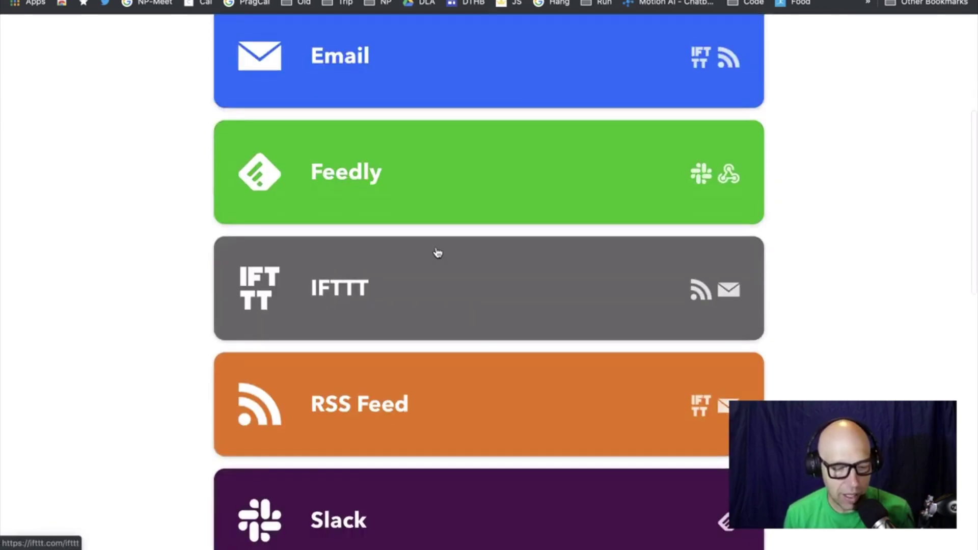
scroll(402, 204, "down", 5)
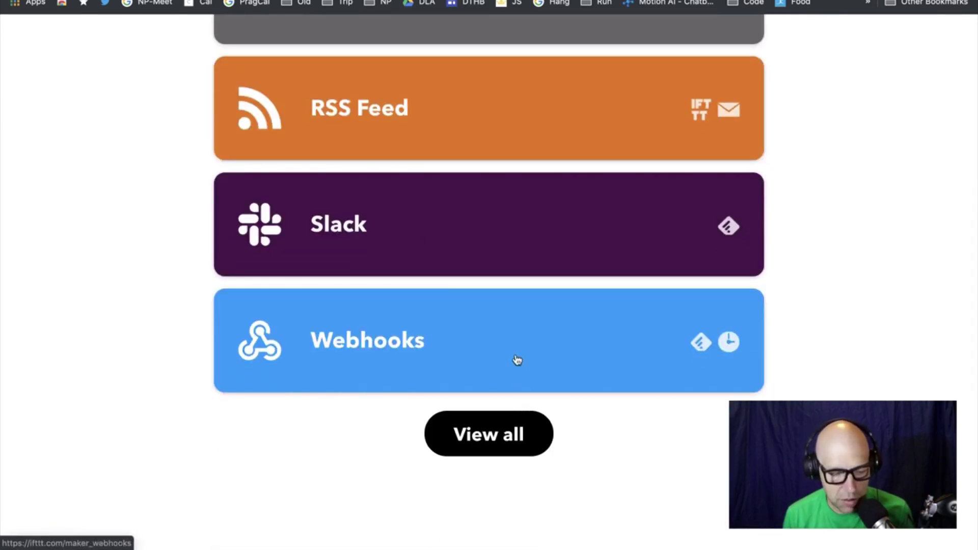
scroll(517, 360, "up", 10)
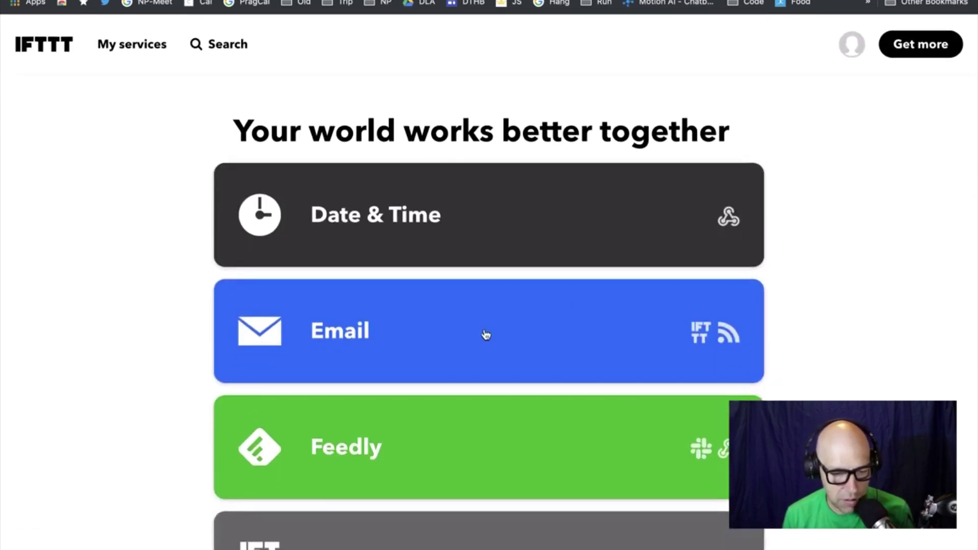
left_click(435, 334)
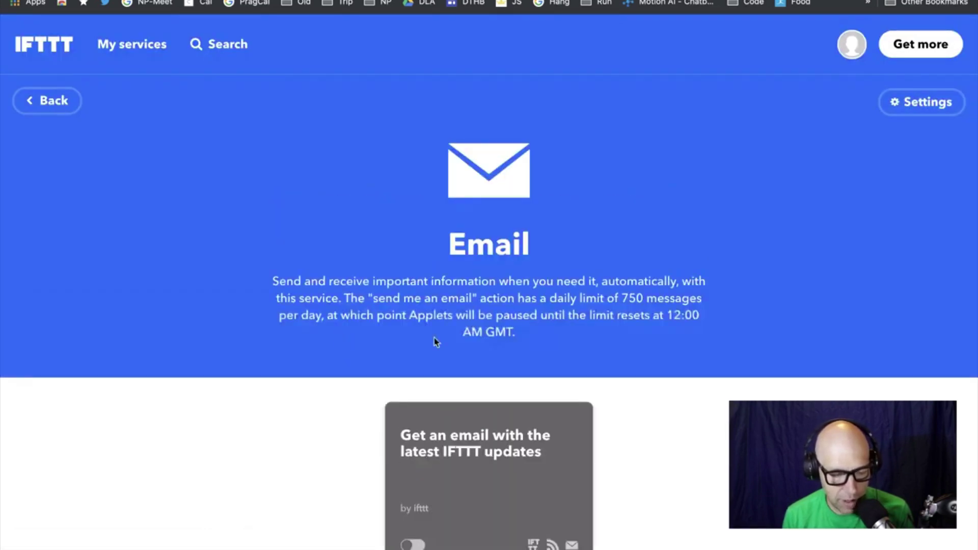
scroll(760, 346, "down", 5)
scroll(760, 347, "up", 5)
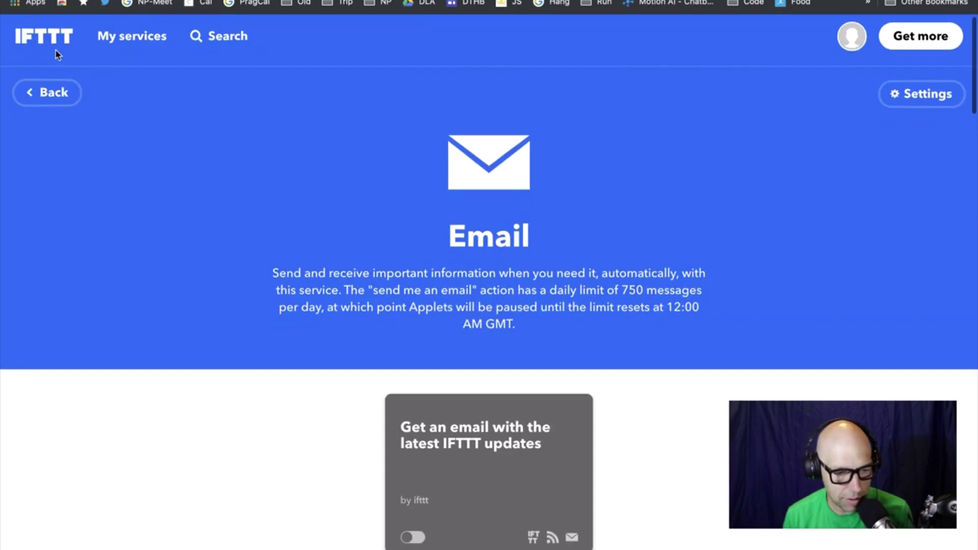
left_click(130, 40)
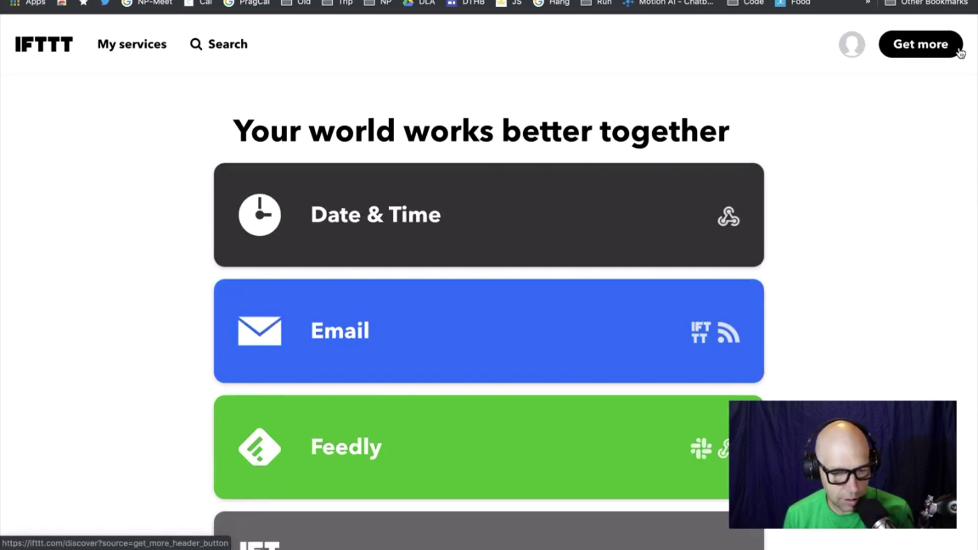
Check the Activity log of recent applet runs, then choose Create from the account menu
left_click(852, 47)
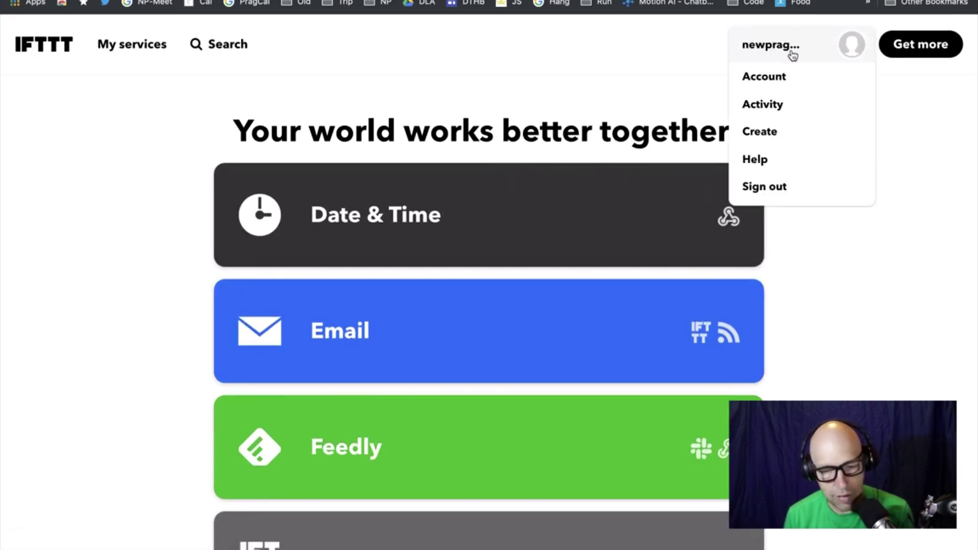
left_click(783, 107)
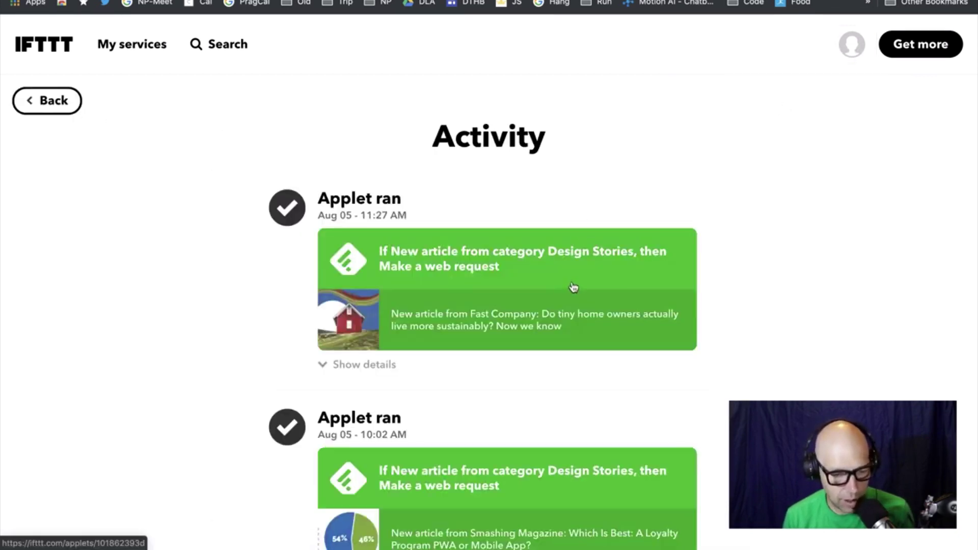
scroll(572, 286, "down", 6)
scroll(574, 284, "up", 6)
left_click(844, 51)
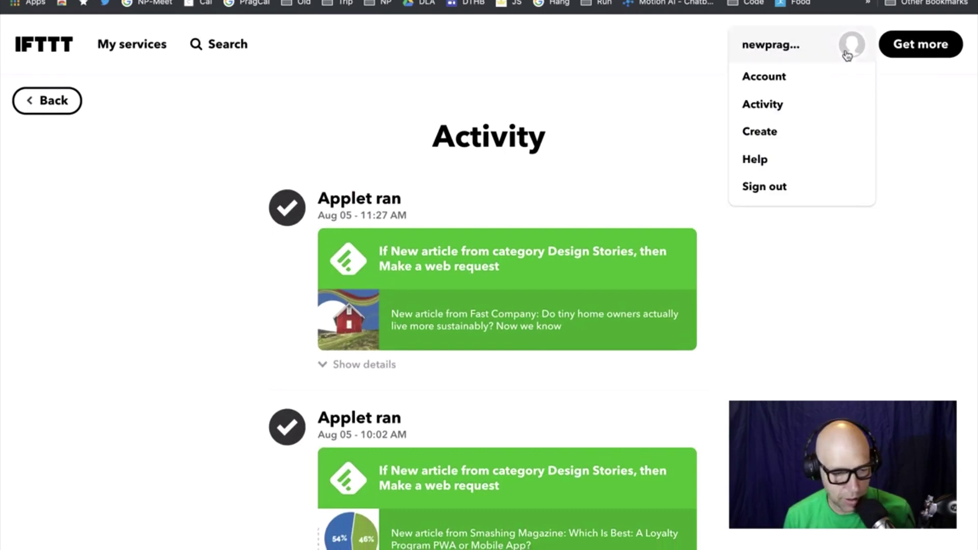
left_click(775, 136)
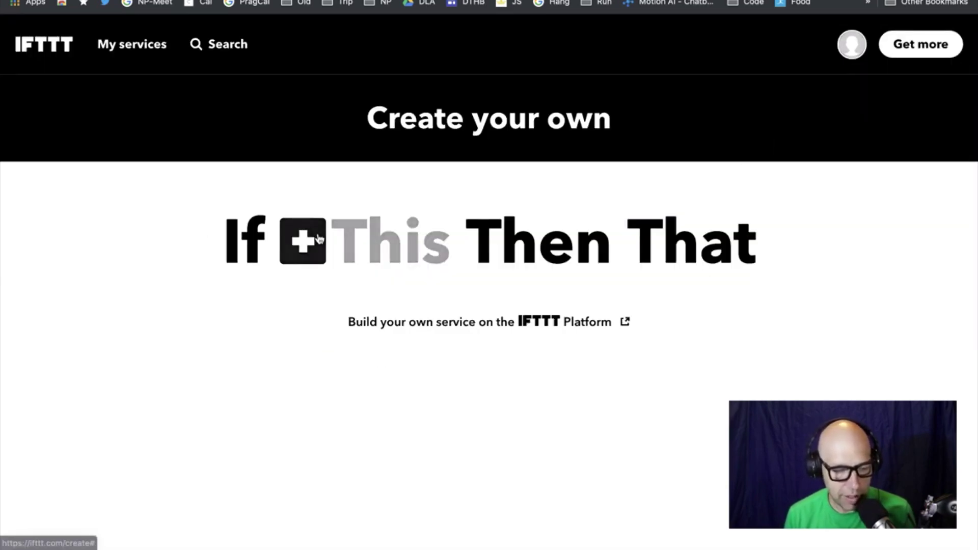
Search trigger services for typeform, google, then survey, and connect SurveyMonkey as the trigger
left_click(317, 240)
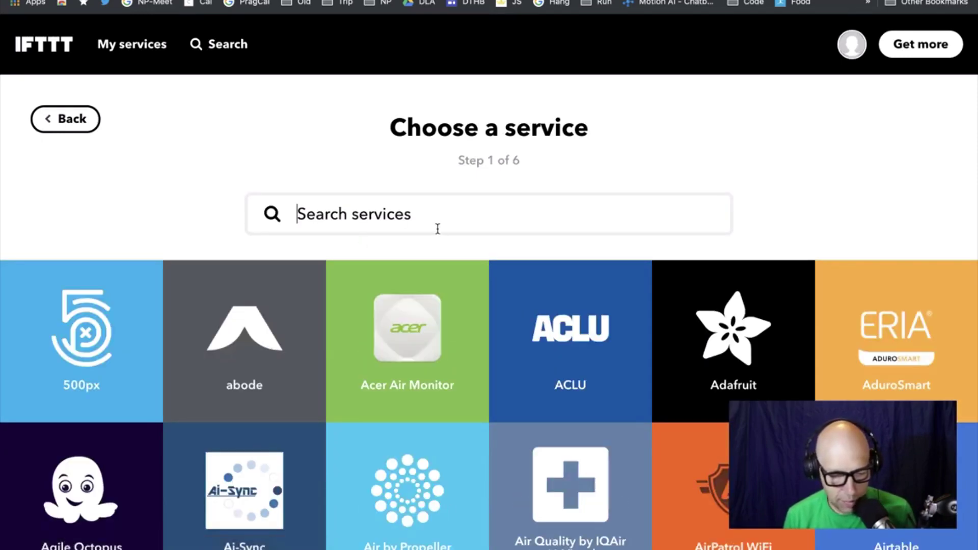
type("type")
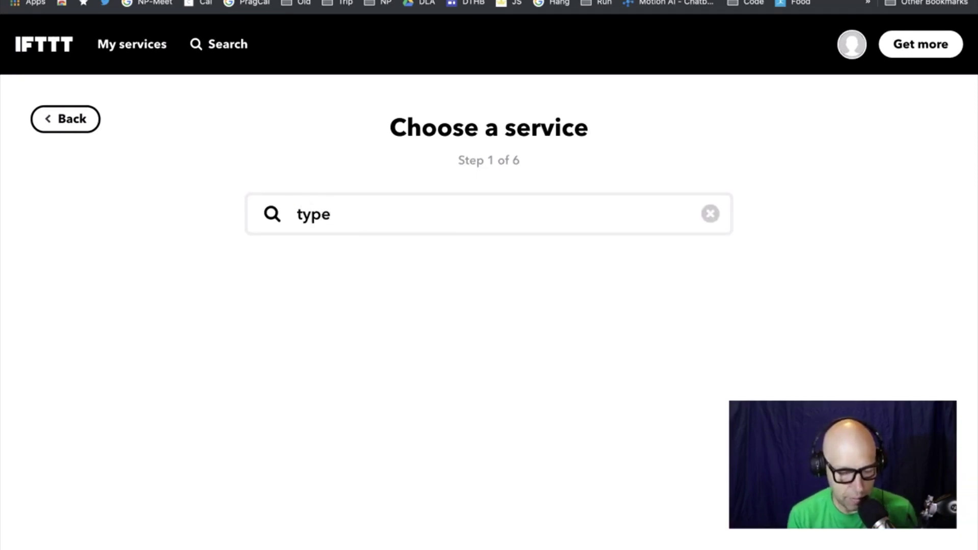
type("form")
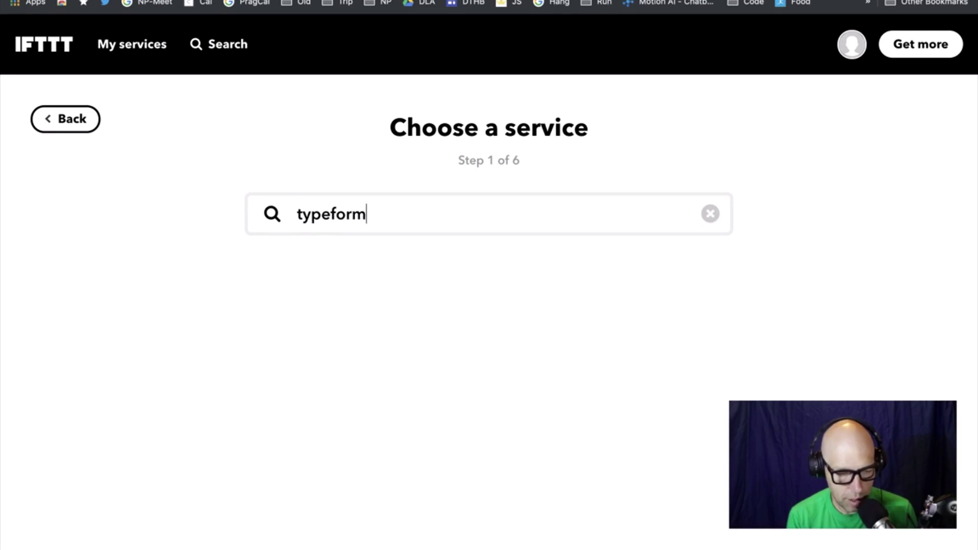
key("super+a")
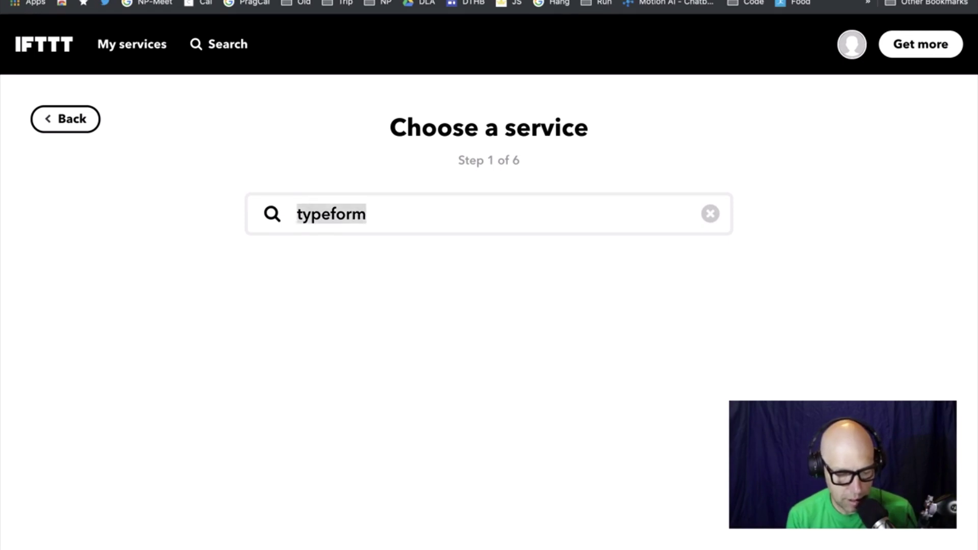
type("google")
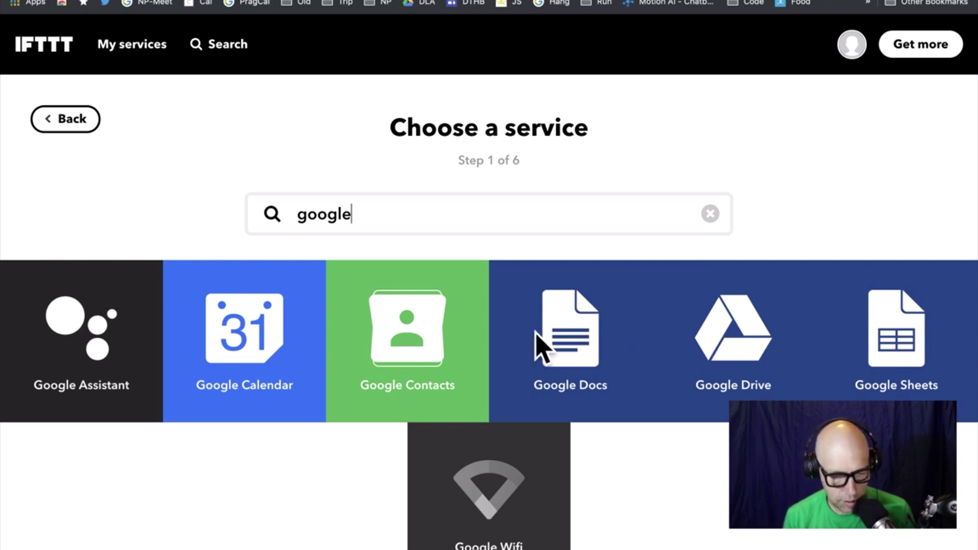
double_click(365, 229)
type("survey")
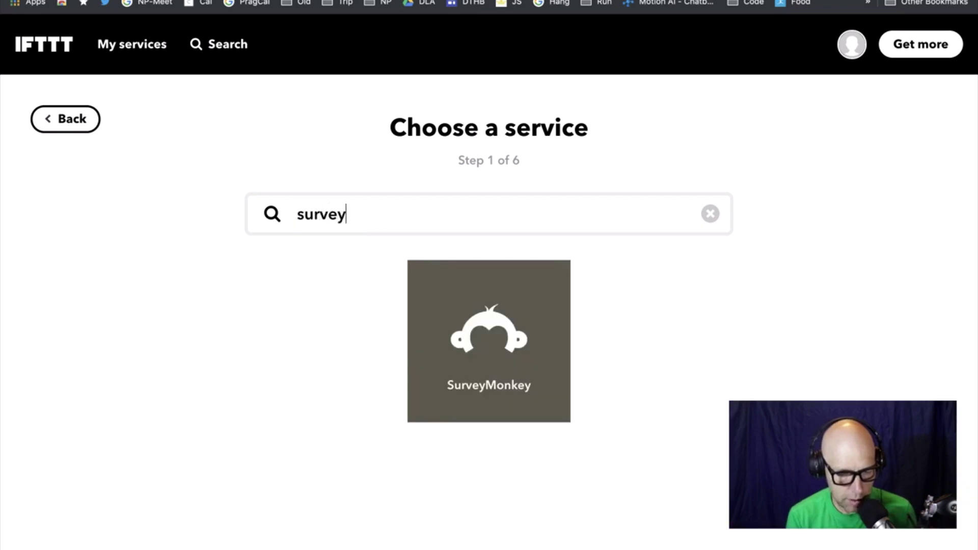
left_click(489, 329)
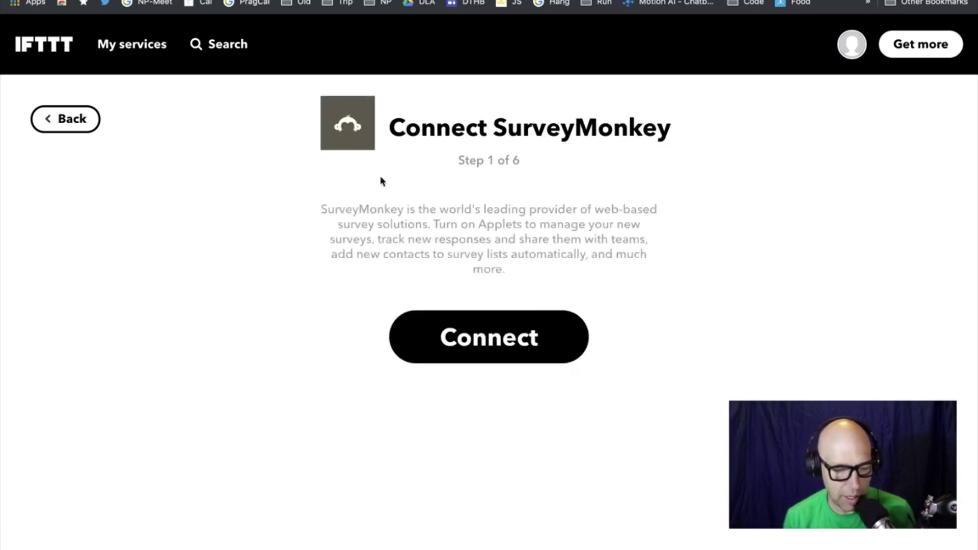
left_click(528, 338)
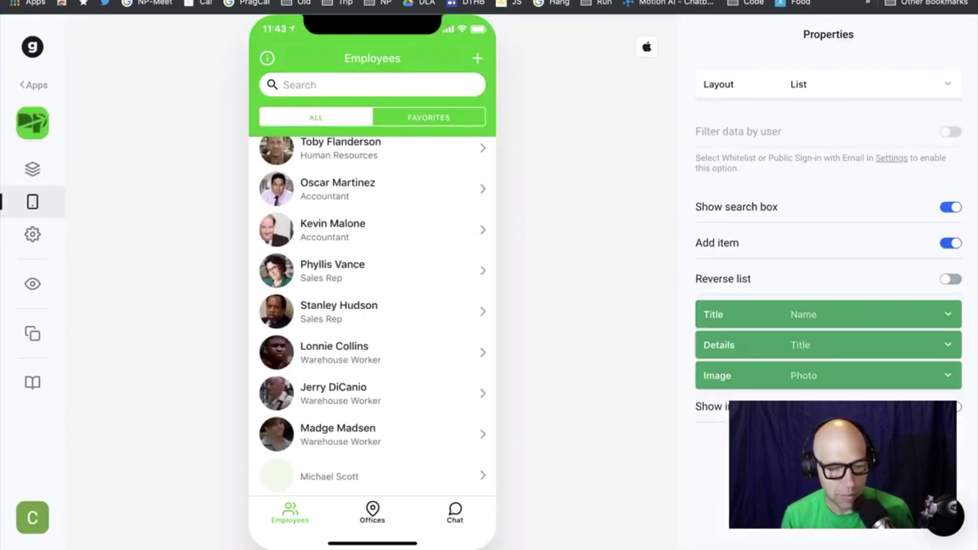
Start a new app from the Apps list and choose the Former colleagues spreadsheet
left_click(34, 86)
left_click(154, 149)
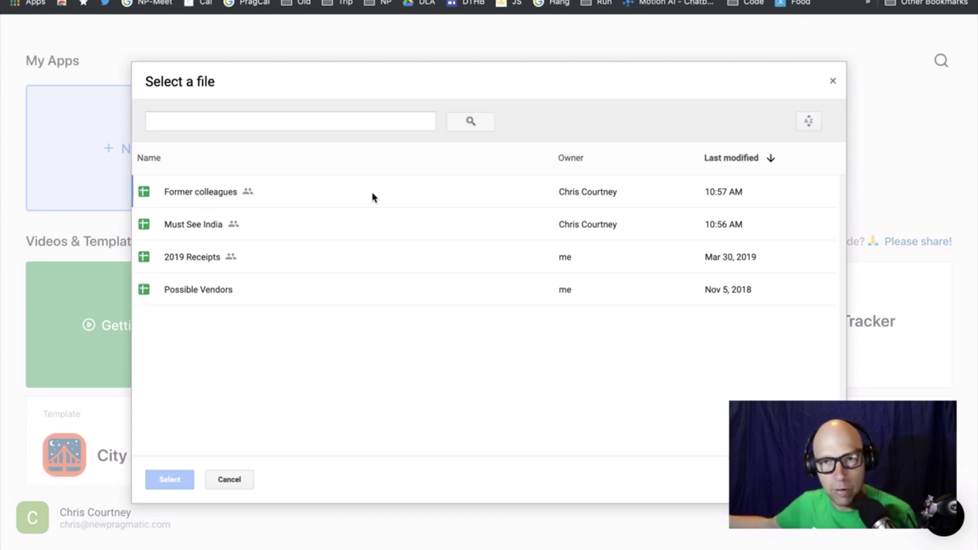
left_click(373, 196)
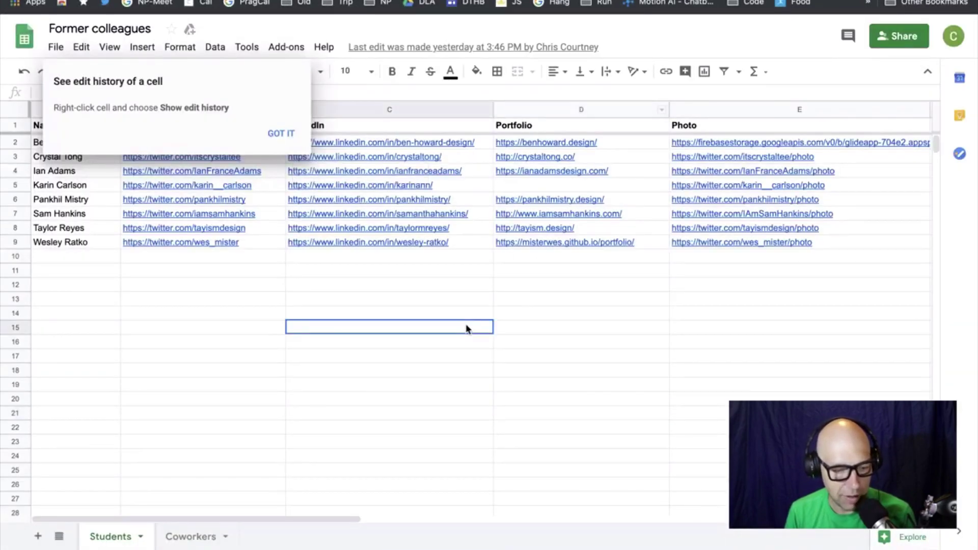
Dismiss the edit-history tip and look over the Coworkers and Students sheets
left_click(280, 133)
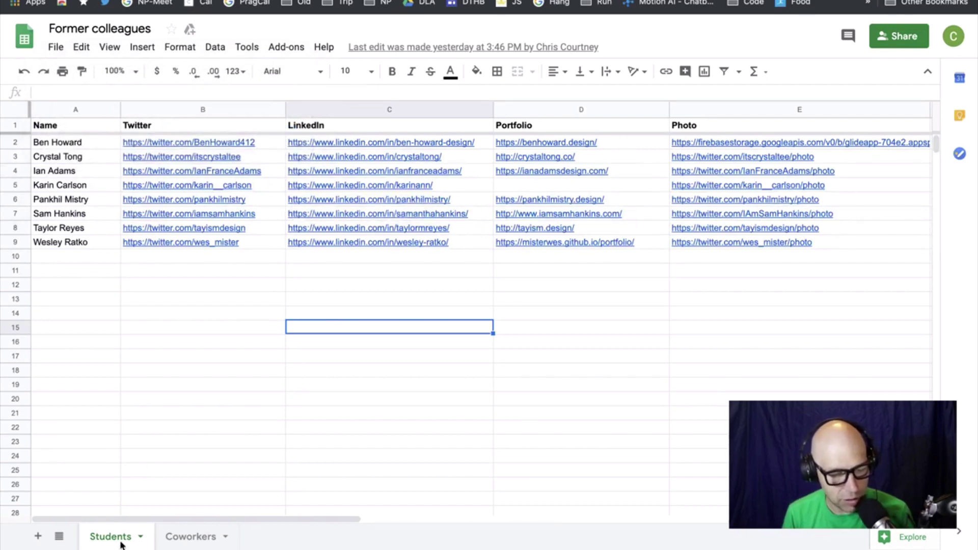
left_click(199, 542)
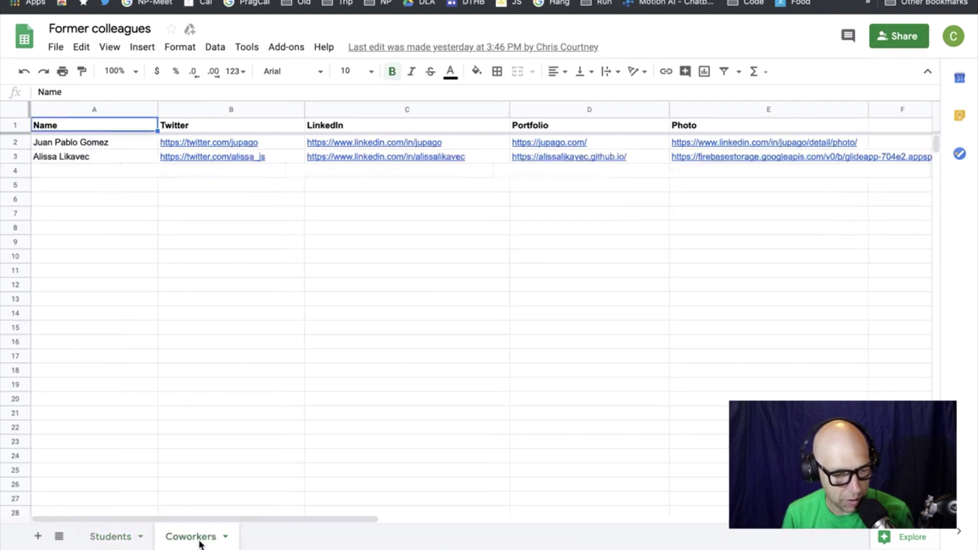
left_click(115, 543)
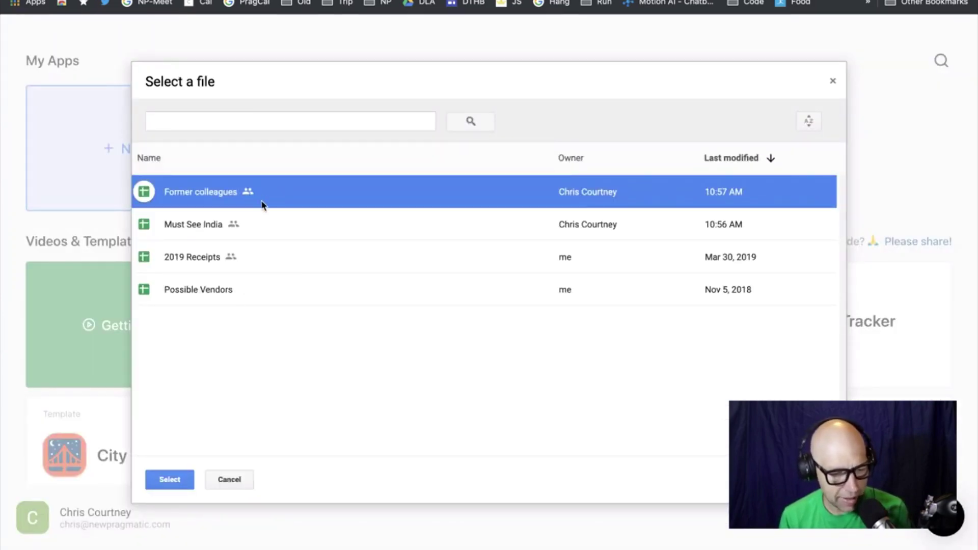
left_click(172, 480)
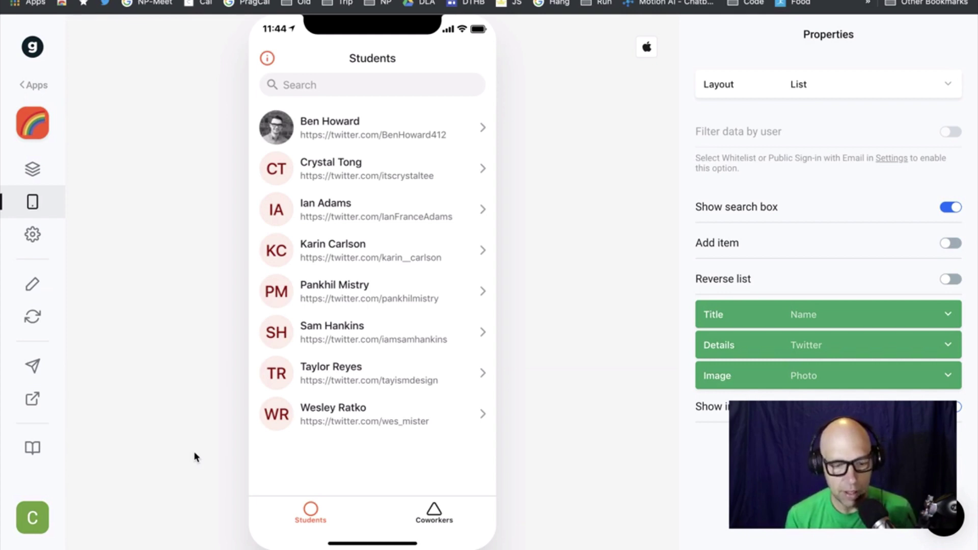
left_click(402, 129)
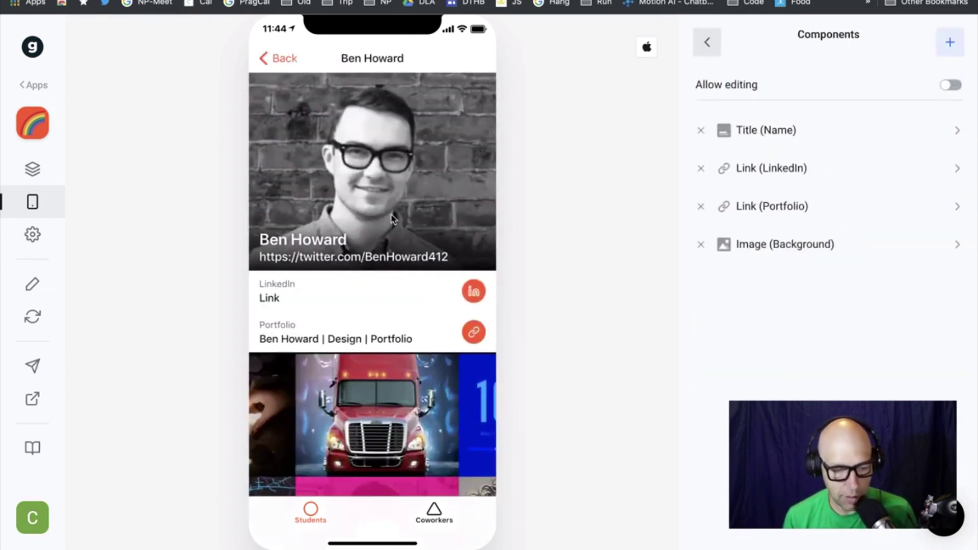
left_click(392, 301)
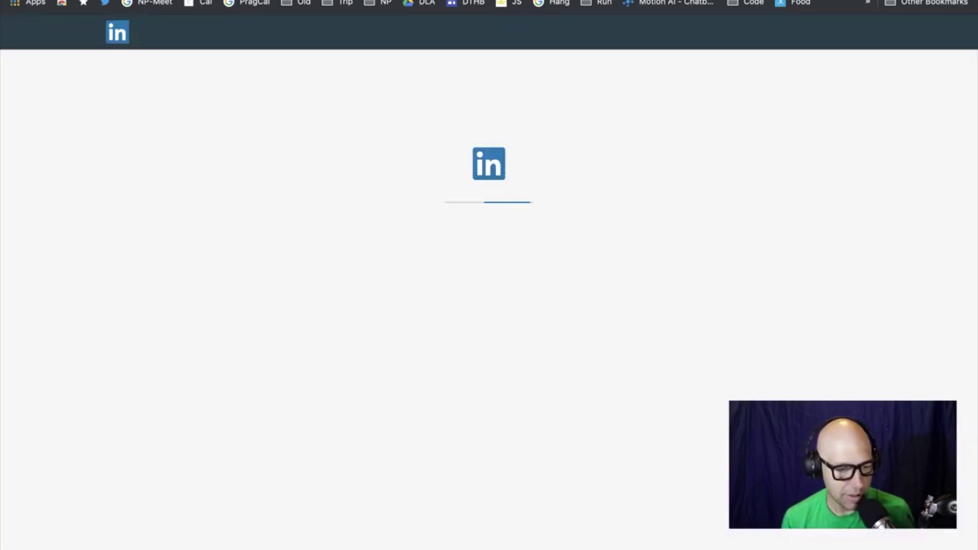
key("super+w")
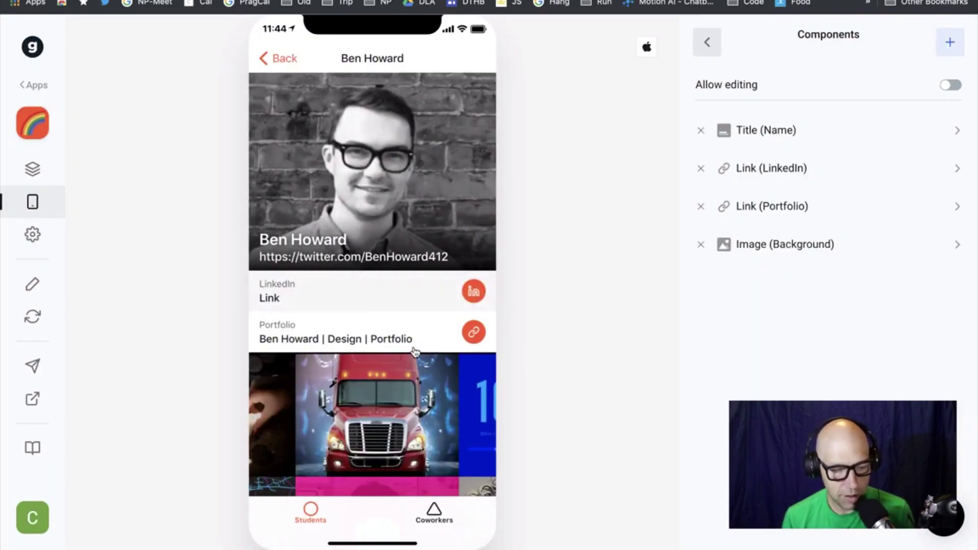
scroll(402, 351, "down", 1)
scroll(404, 353, "down", 3)
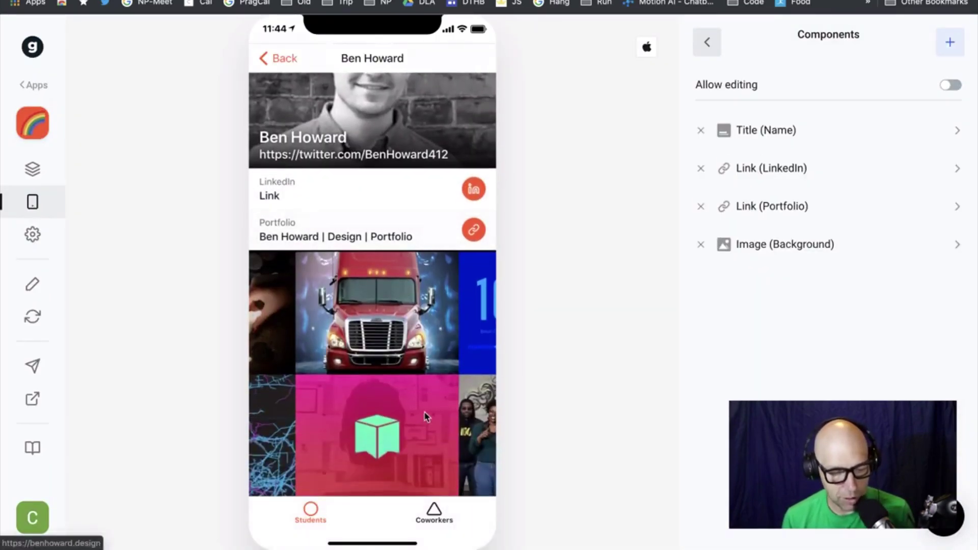
scroll(407, 337, "up", 4)
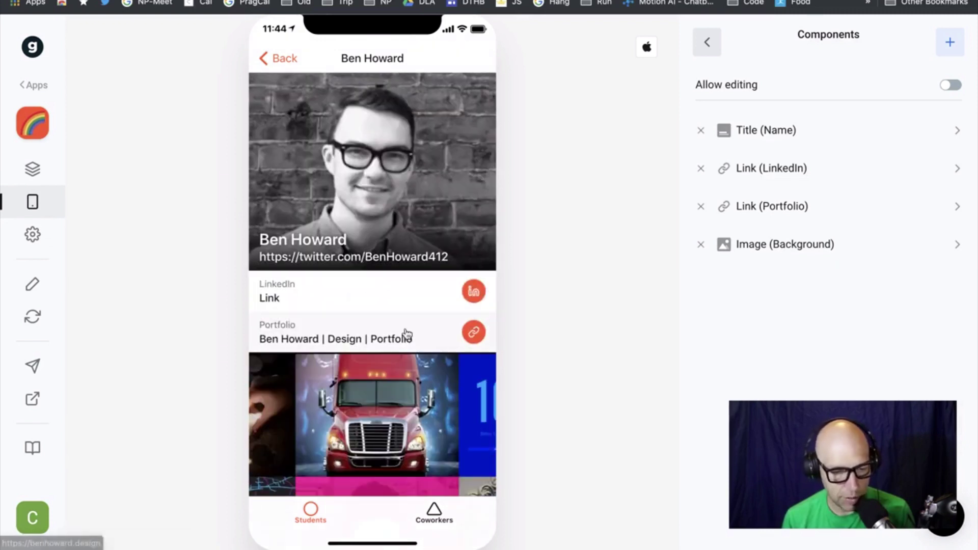
left_click(281, 58)
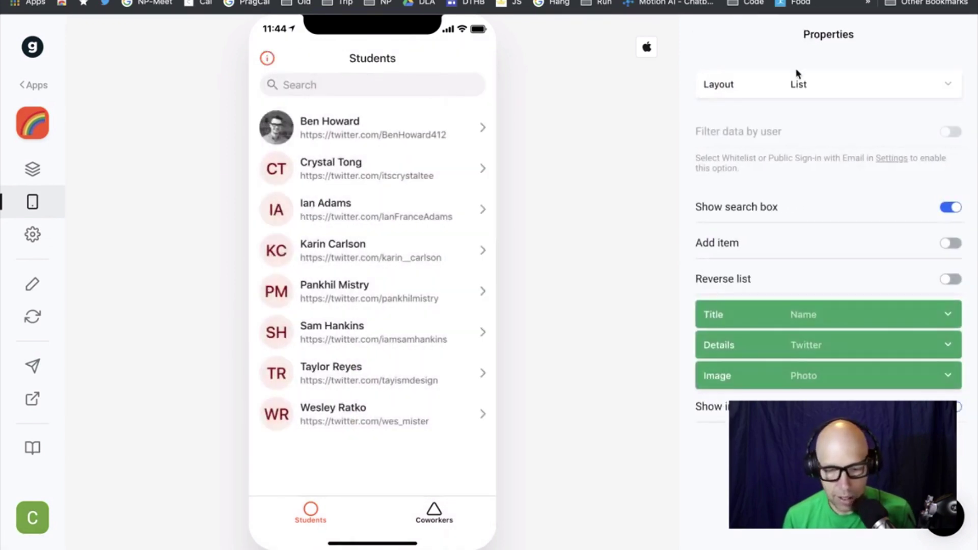
Switch the Students layout to Tiles, then to a two-column Columns grid
left_click(930, 90)
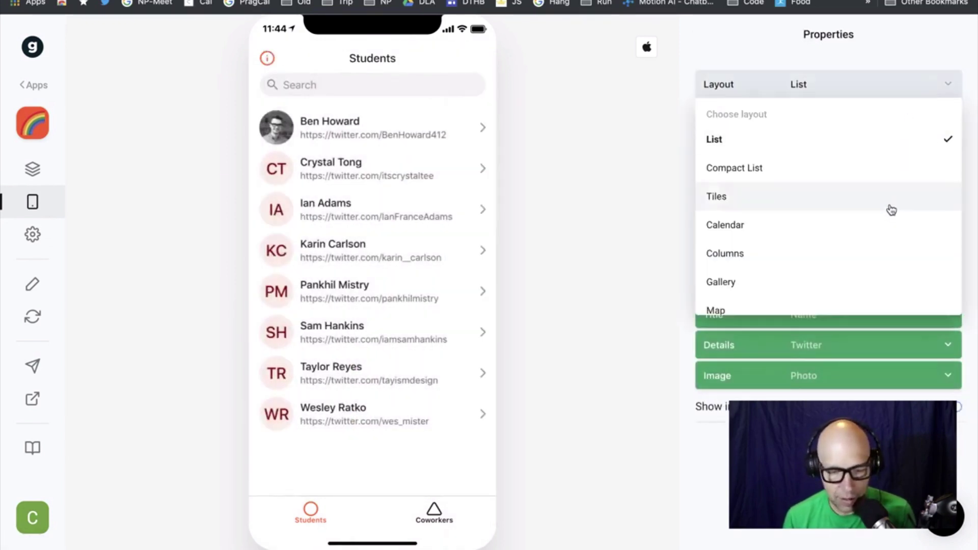
left_click(890, 207)
left_click(936, 82)
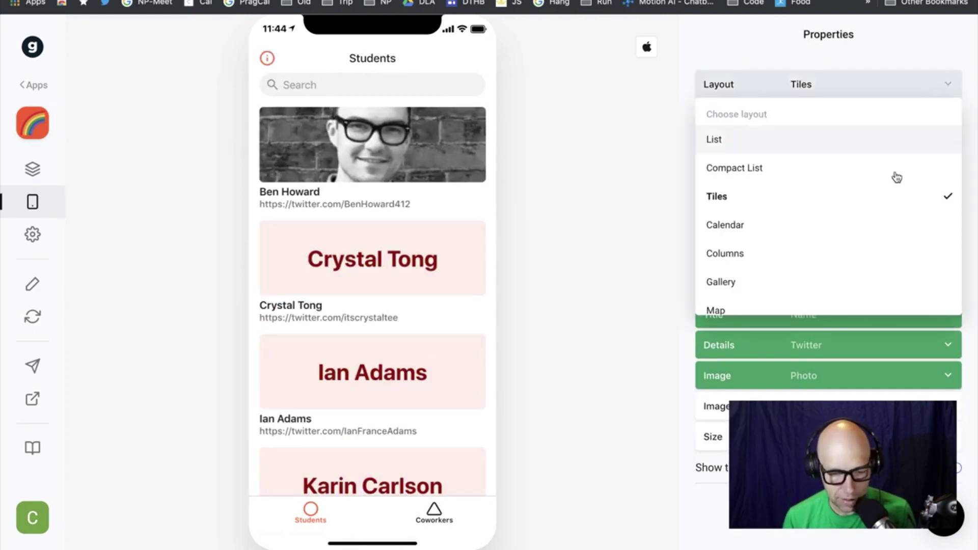
left_click(876, 255)
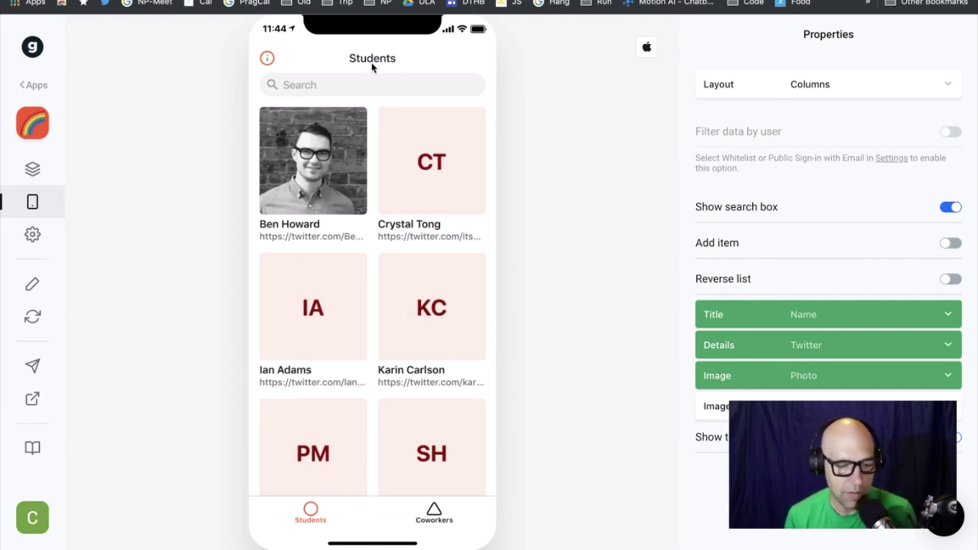
Search the student list by name, open the matching student's details, and return to the list
left_click(305, 85)
type("Pank")
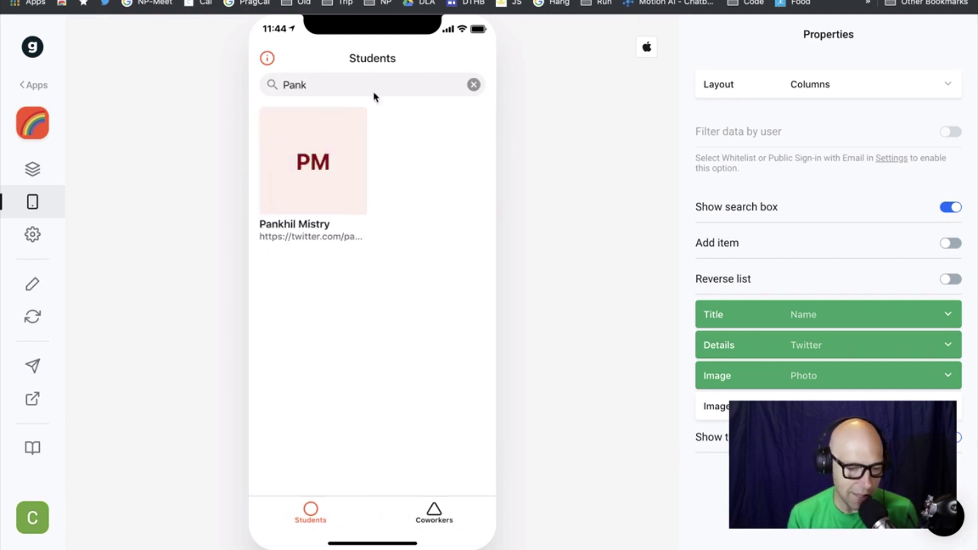
left_click(337, 152)
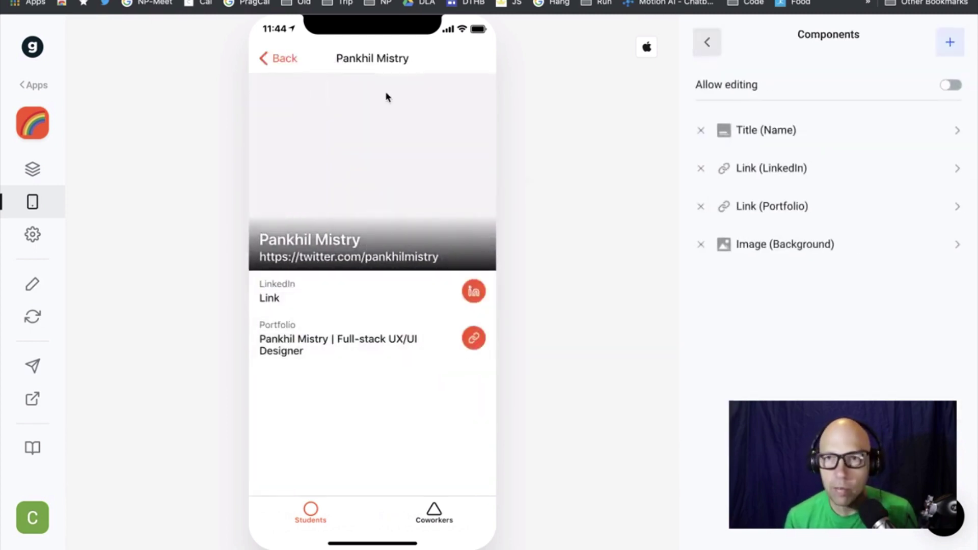
left_click(291, 65)
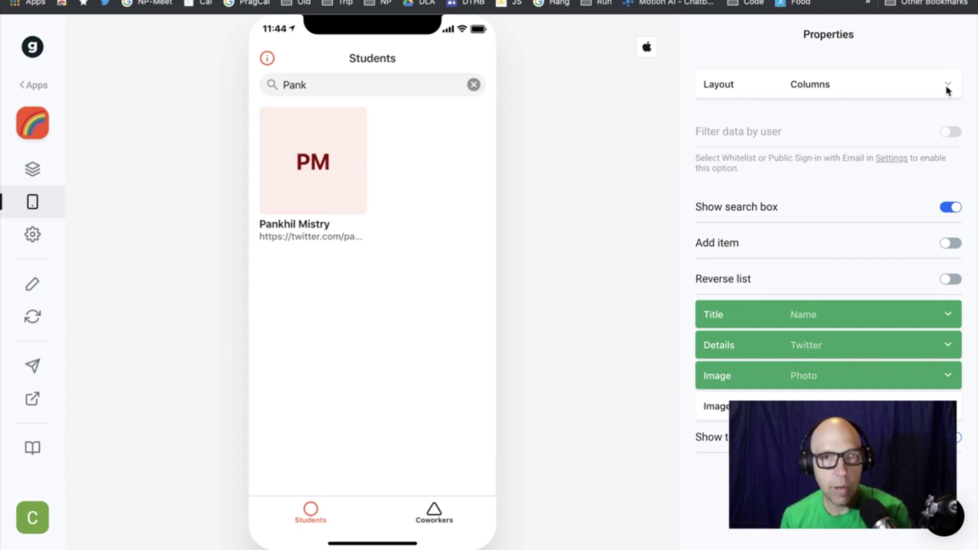
Keep the Columns layout, clear the search, and toggle the search bar off and back on
left_click(946, 90)
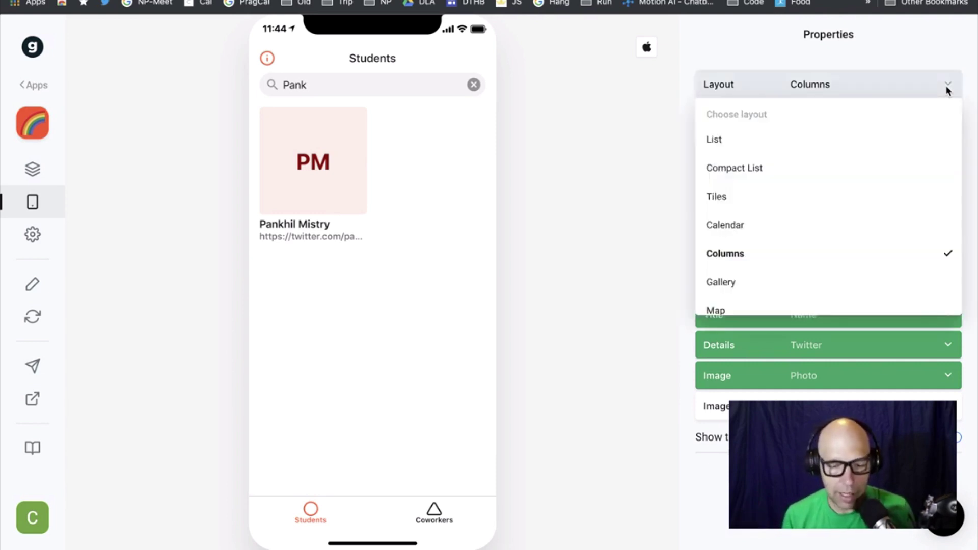
left_click(918, 69)
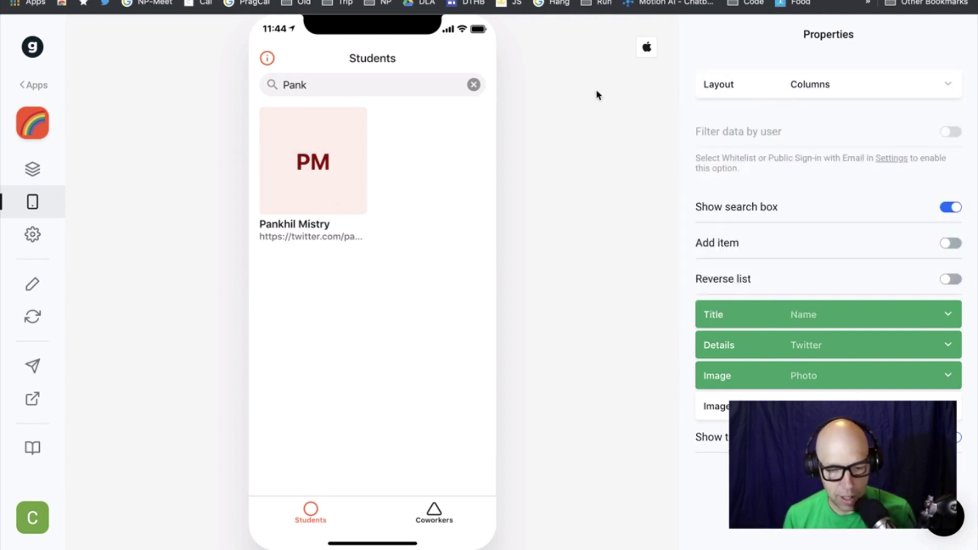
left_click(474, 84)
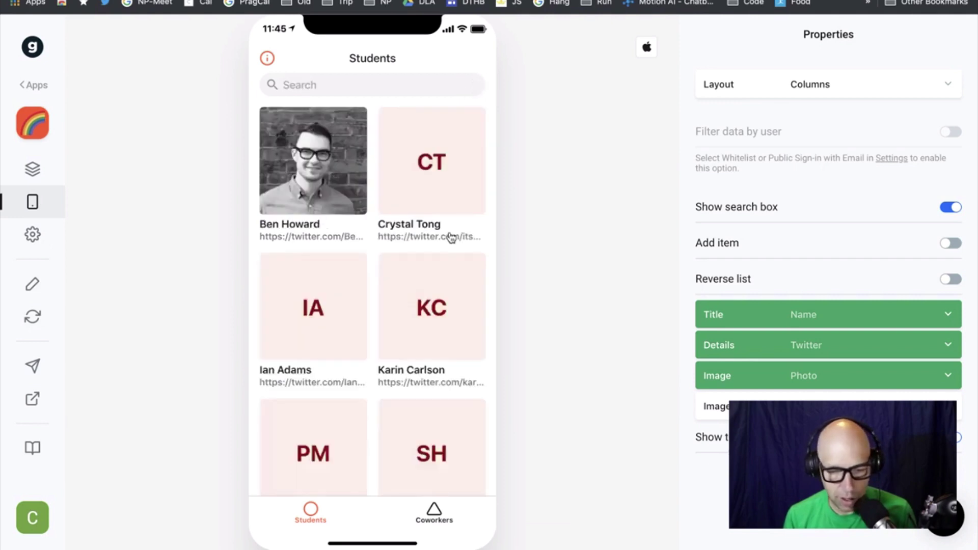
left_click(950, 208)
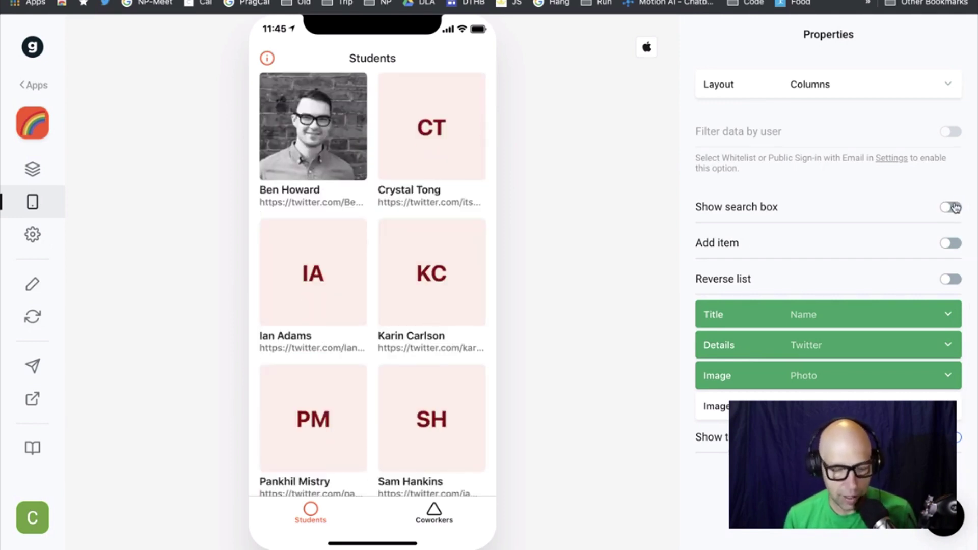
left_click(950, 208)
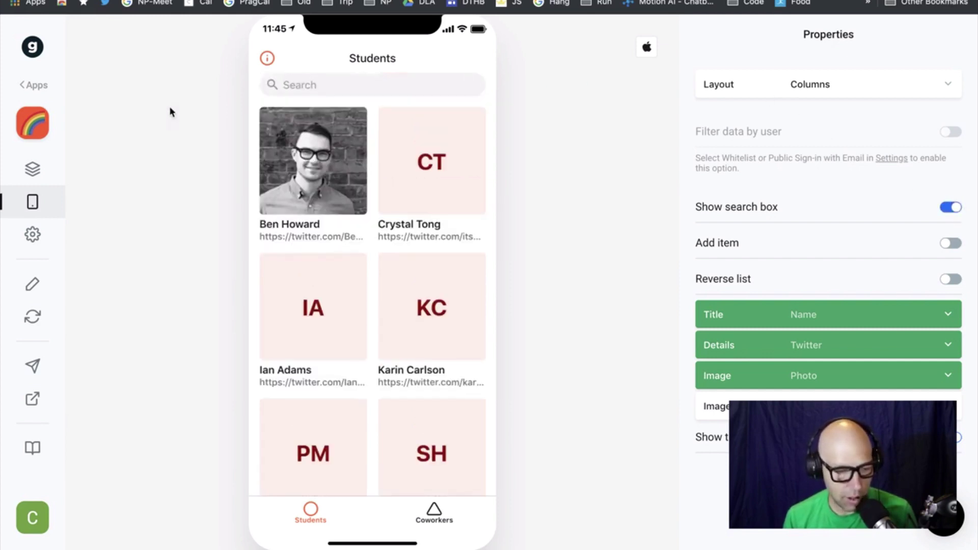
Hide the Coworkers tab in Navigation, leaving Students as the only tab
left_click(33, 169)
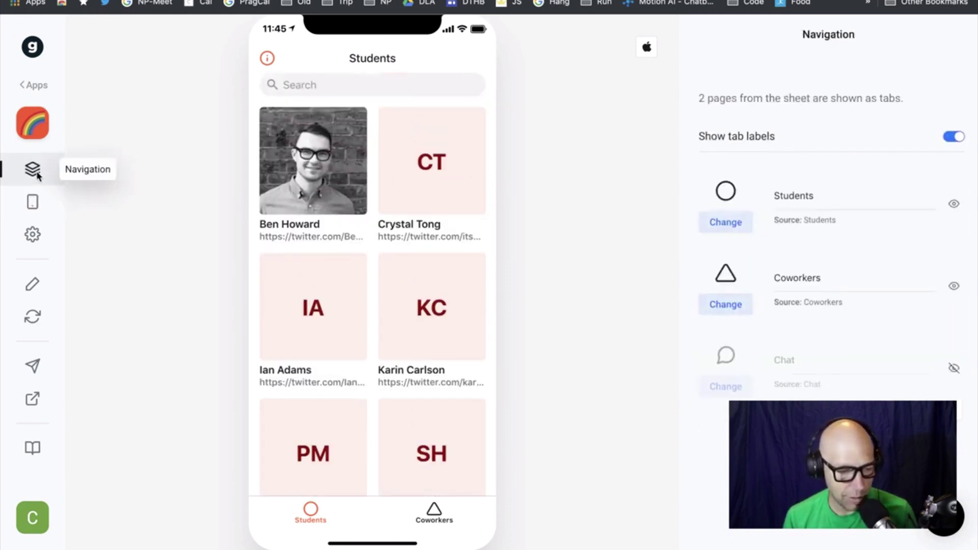
left_click(949, 296)
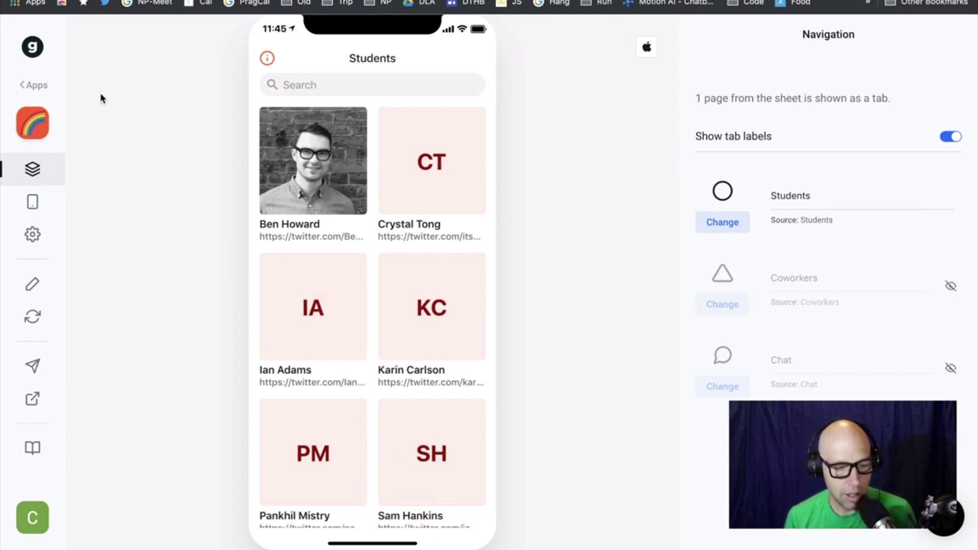
left_click(35, 119)
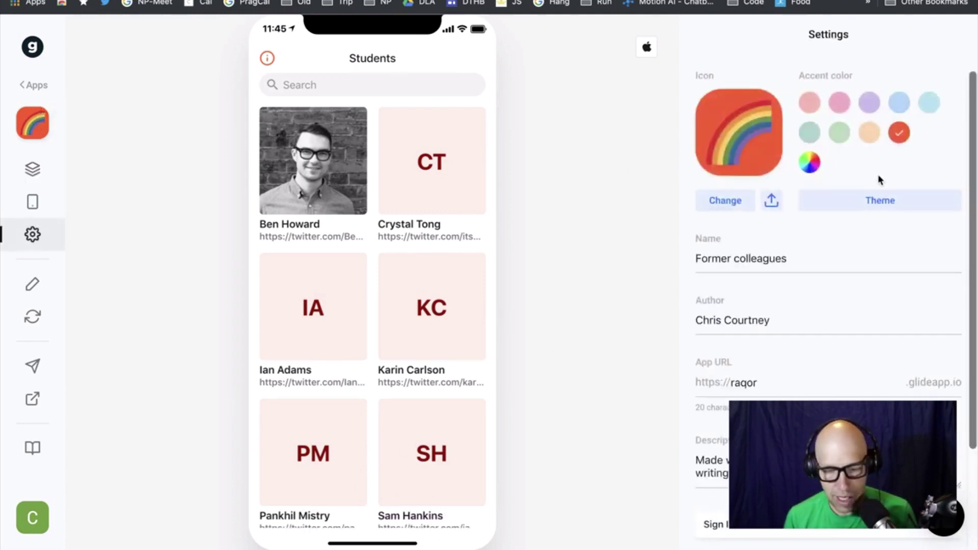
Apply the Dark theme, change the app name's start to 'C', and set a heart-eyes emoji icon
left_click(893, 201)
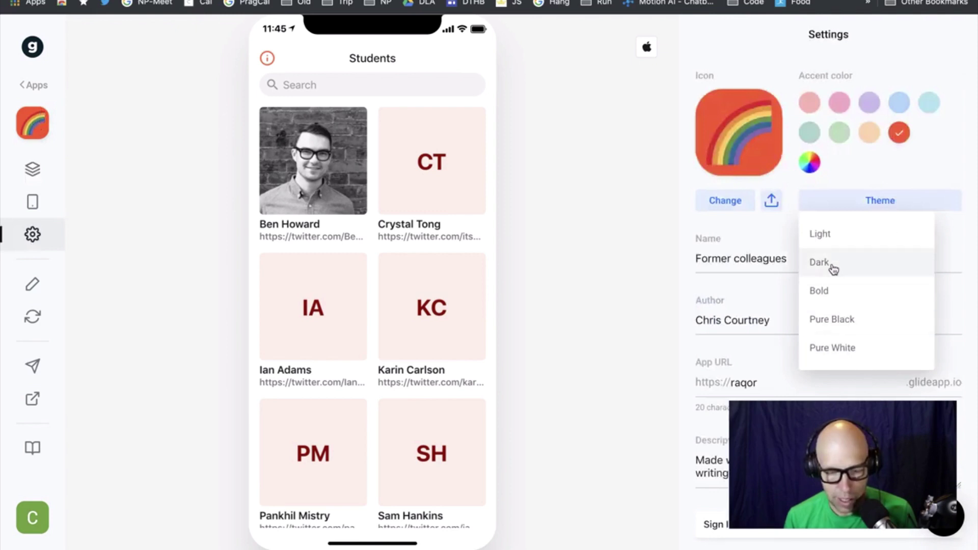
left_click(832, 268)
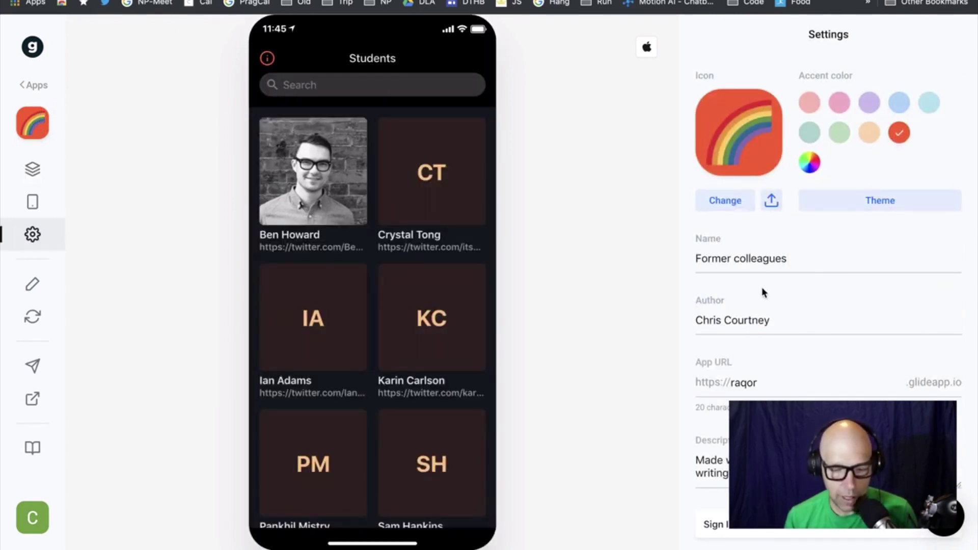
left_click_drag(742, 261, 640, 259)
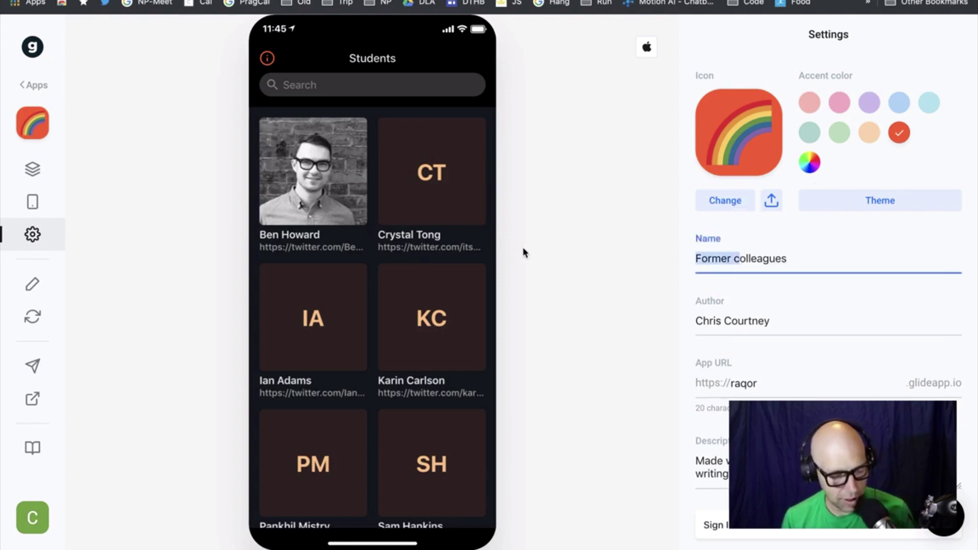
type("C")
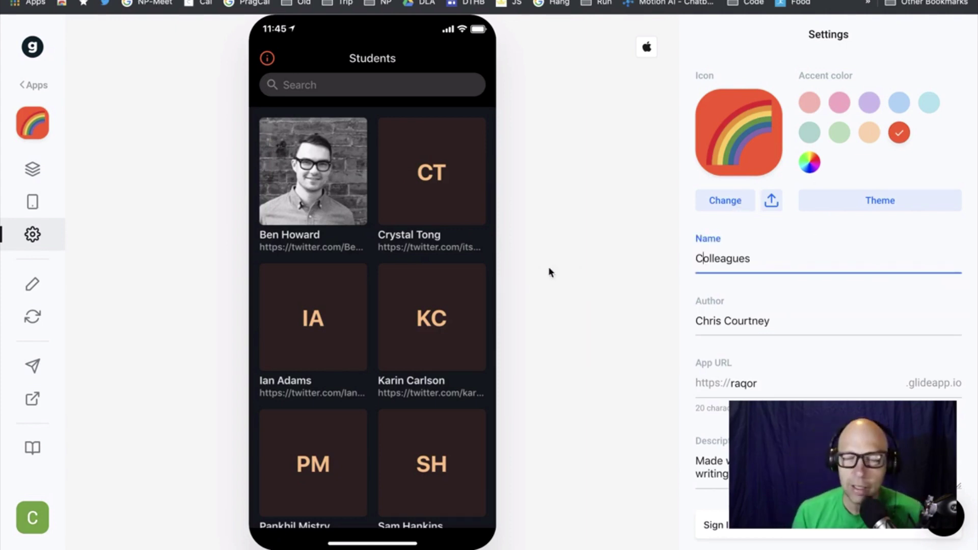
left_click(755, 127)
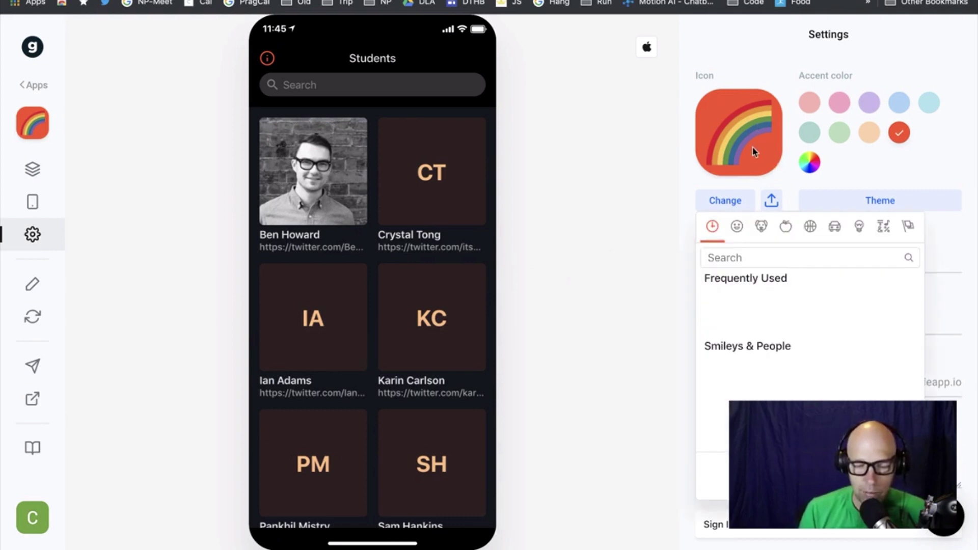
left_click(741, 305)
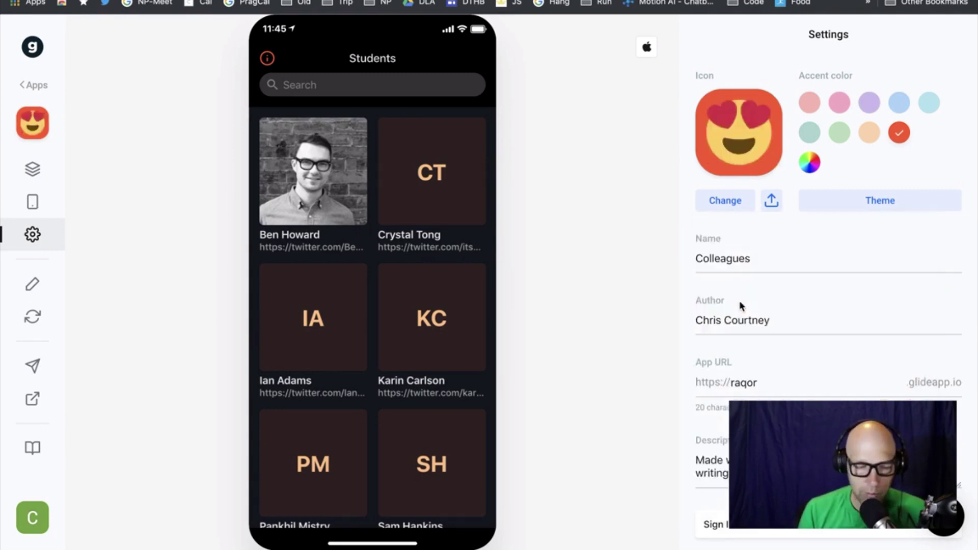
Try red, green, crimson and teal accent swatches, finishing on the top-right teal
left_click(810, 103)
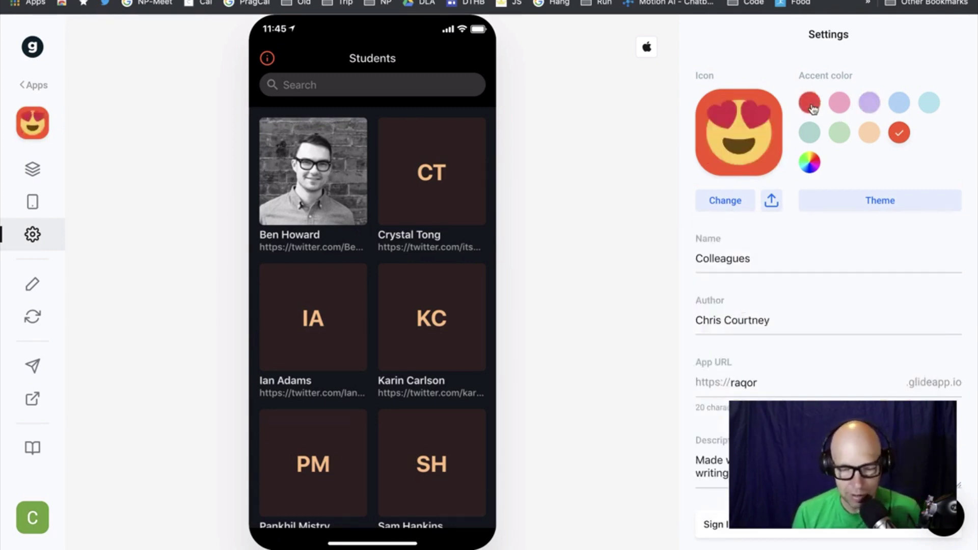
left_click(928, 104)
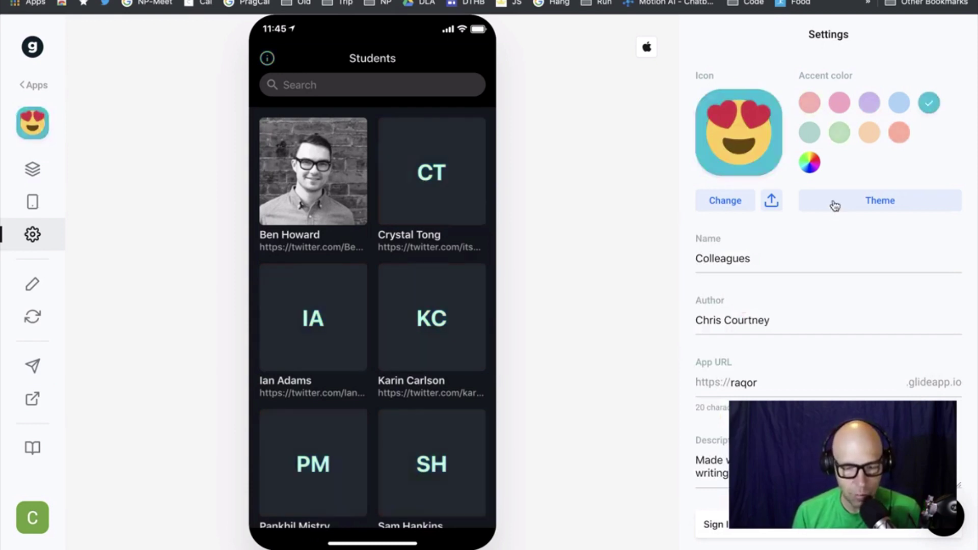
left_click(840, 132)
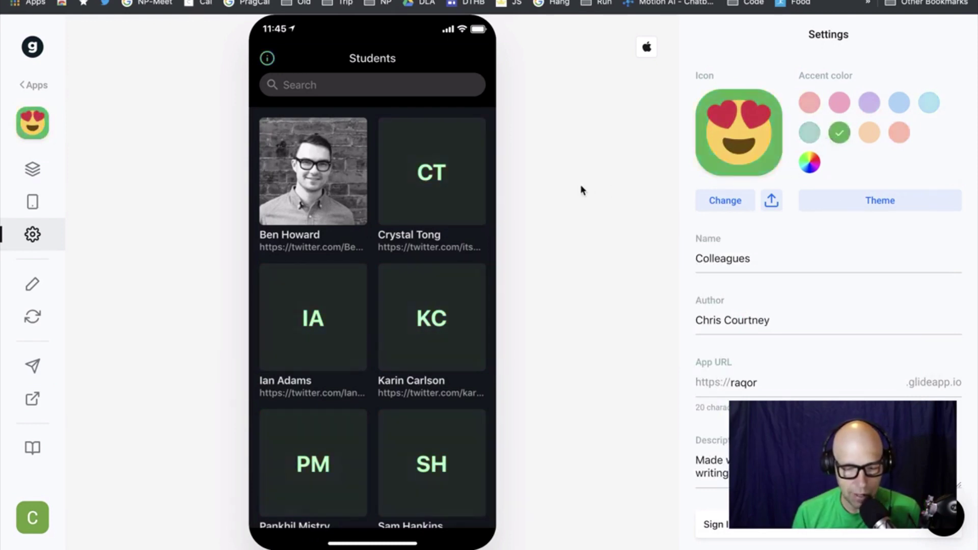
left_click(810, 132)
left_click(923, 103)
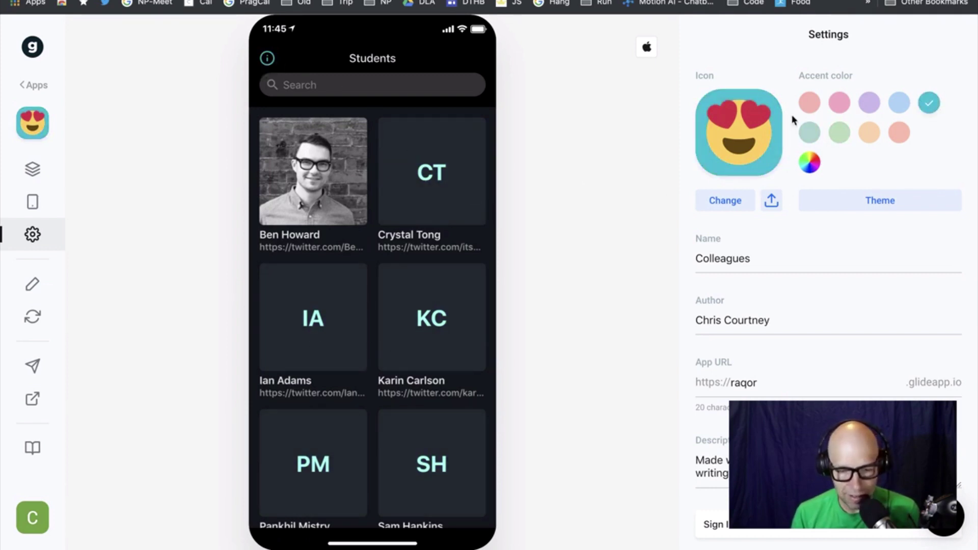
left_click(809, 102)
left_click(840, 103)
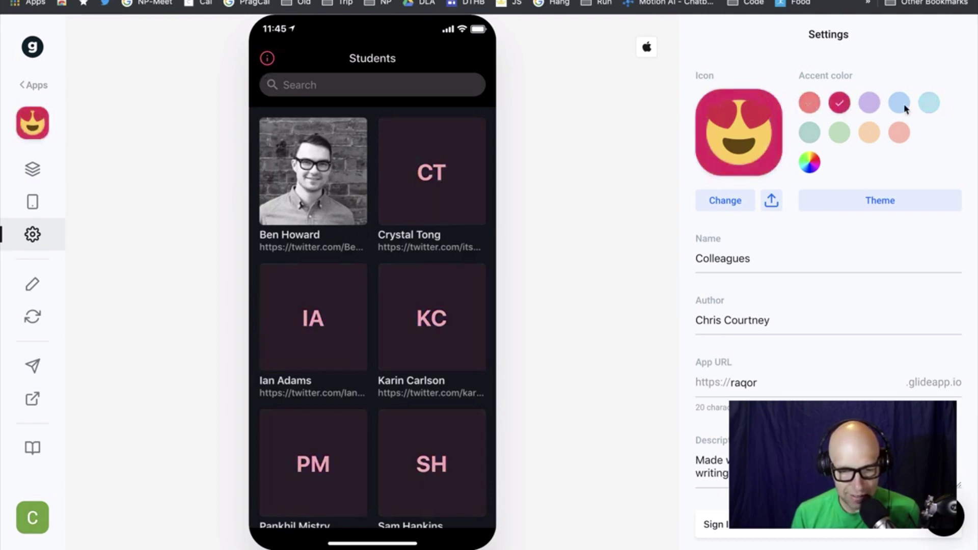
left_click(930, 104)
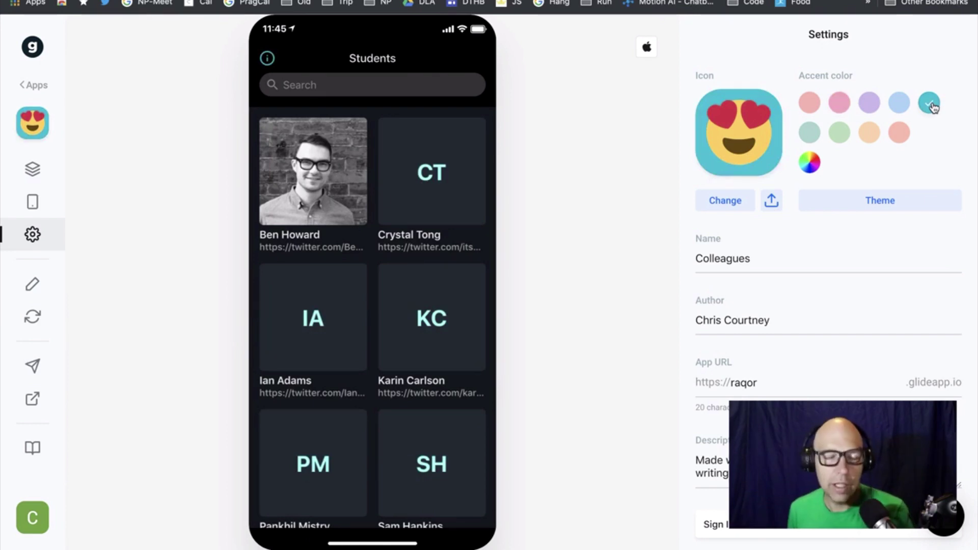
Unhide Coworkers as a second tab and give the Students tab the User icon
left_click(35, 167)
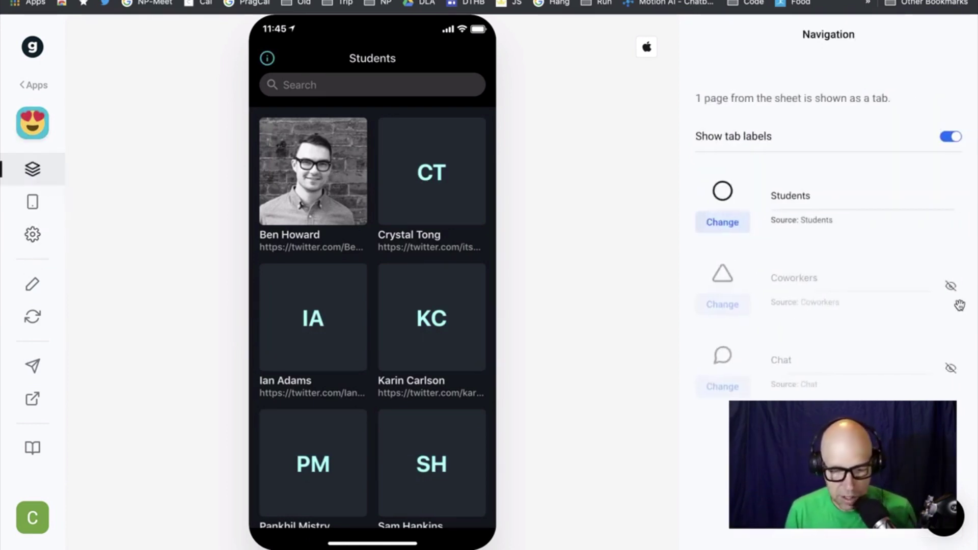
left_click(952, 286)
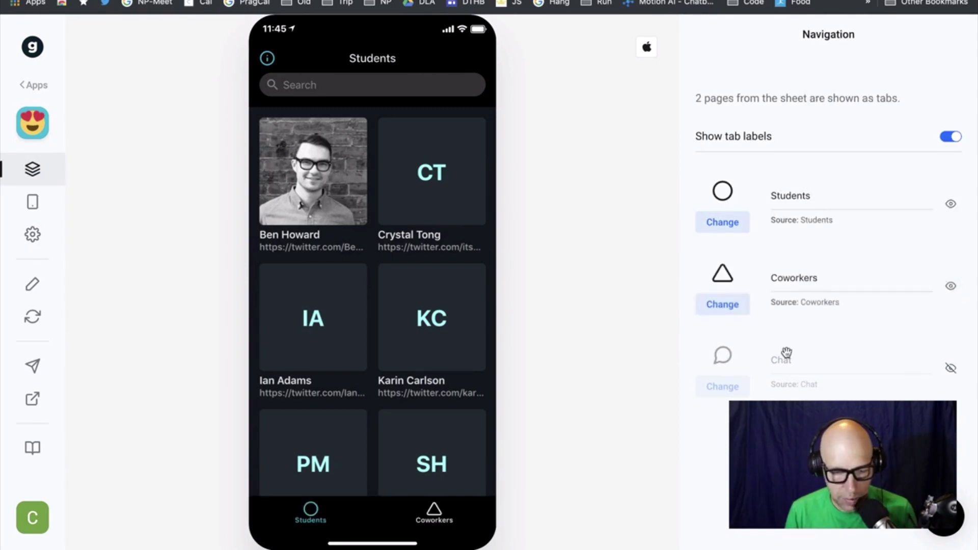
left_click(722, 224)
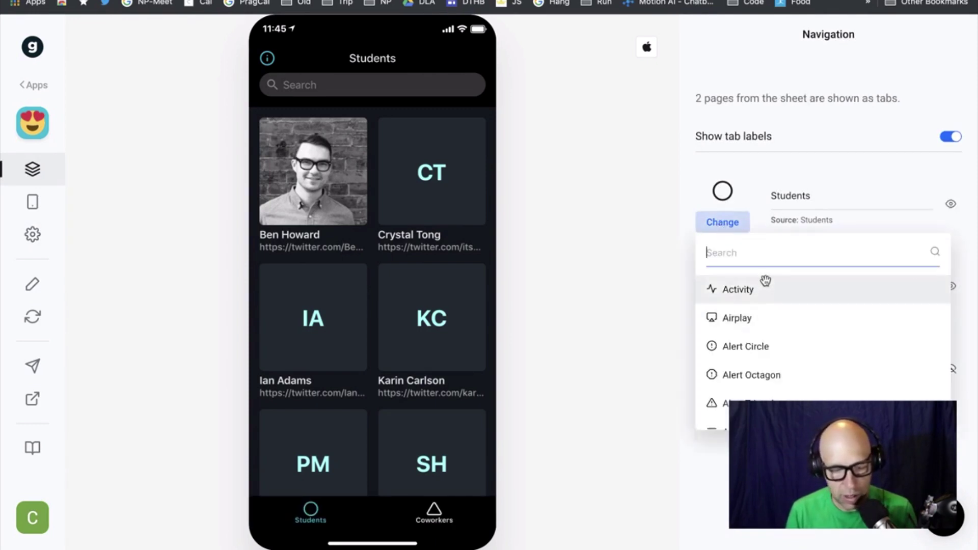
type("user")
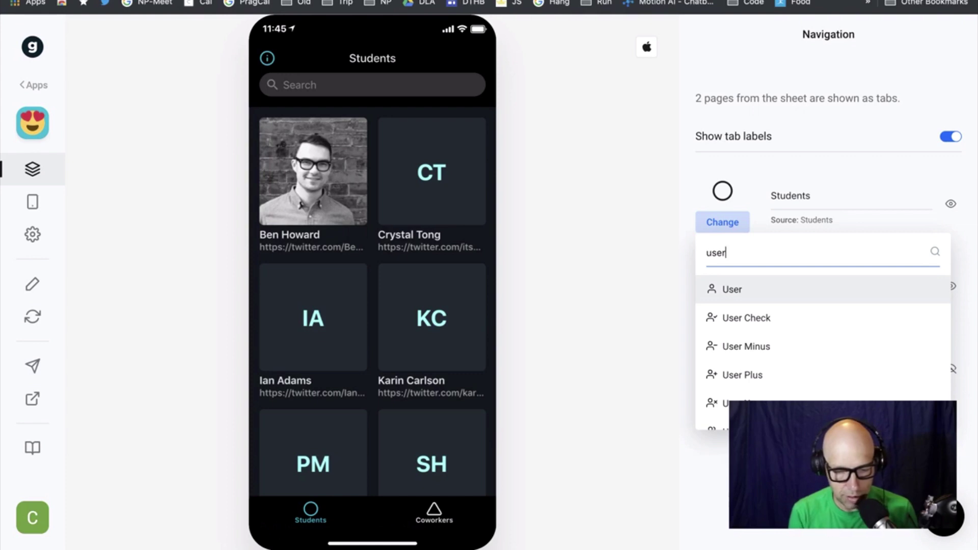
key("Return")
Give the Coworkers tab the Anchor icon and preview the Coworkers screen
left_click(723, 312)
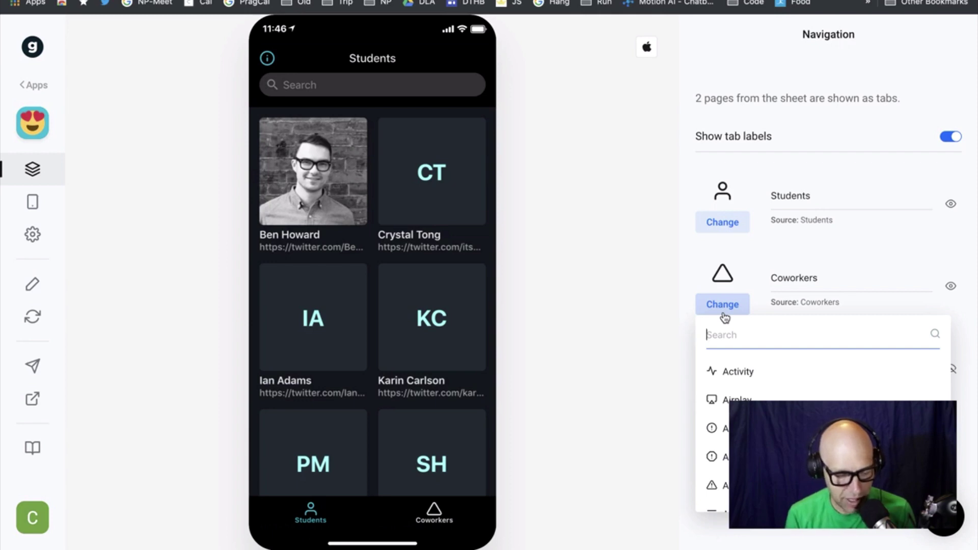
type("bol")
key("BackSpace")
key("BackSpace")
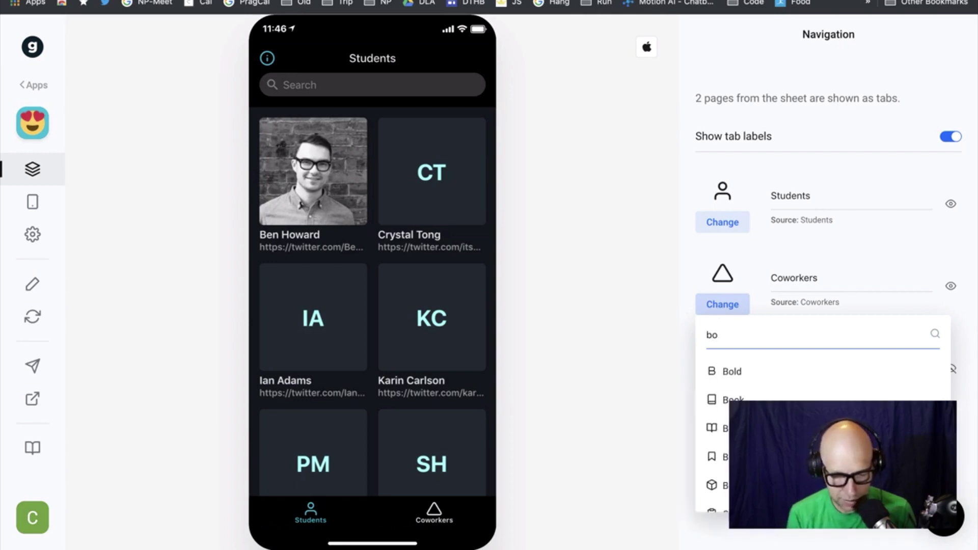
key("BackSpace")
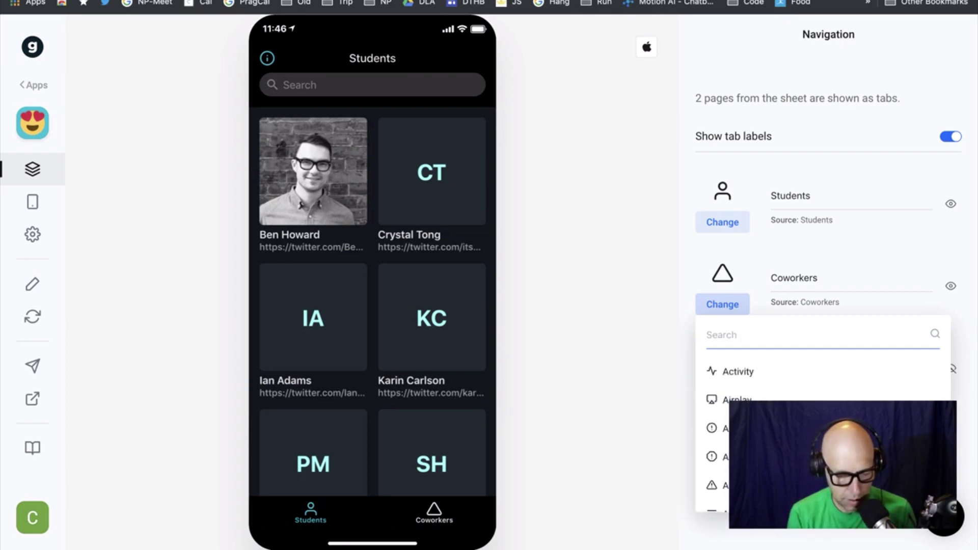
type("ligh")
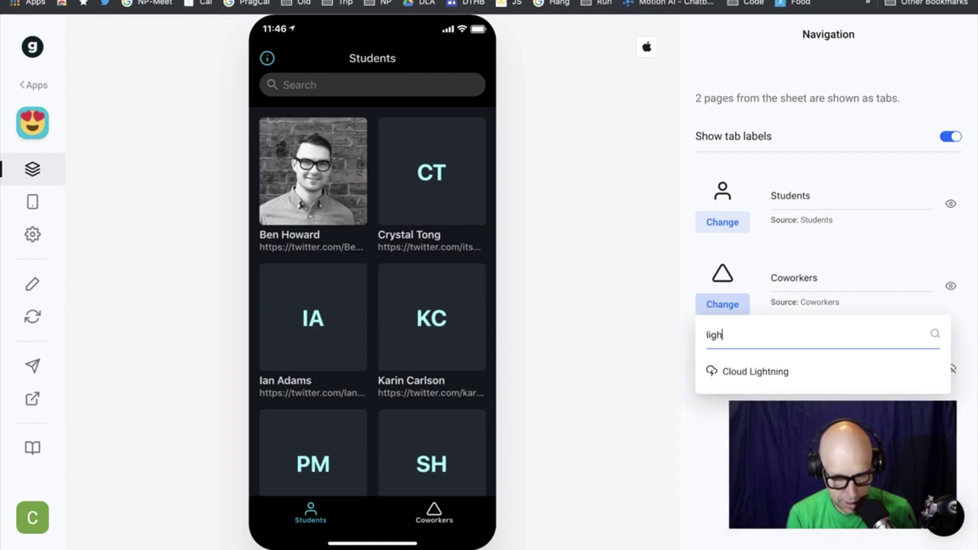
key("ctrl+a")
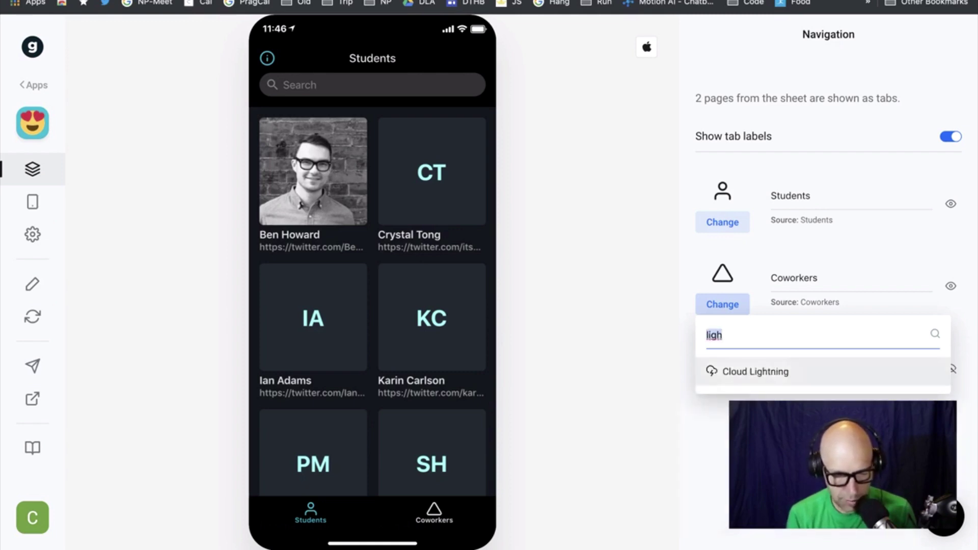
key("BackSpace")
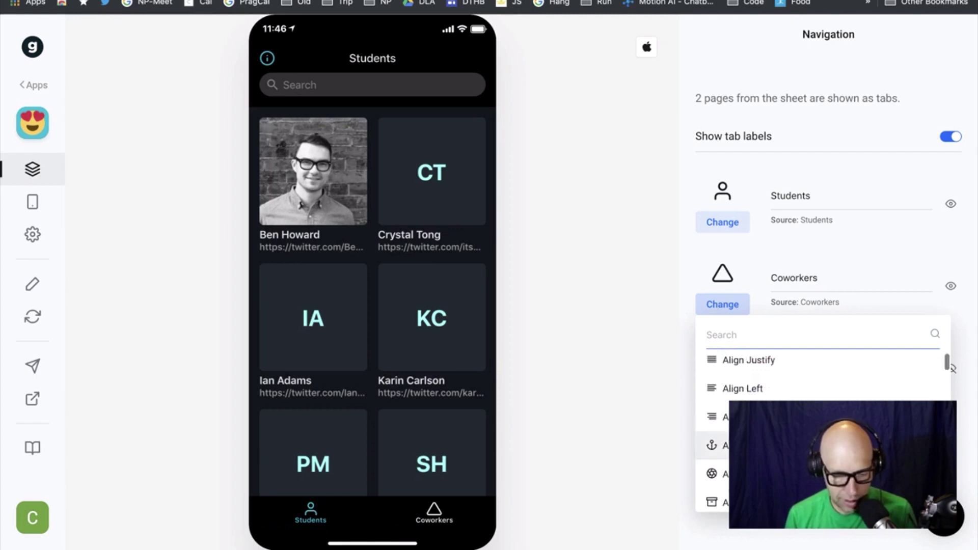
scroll(738, 408, "down", 2)
left_click(741, 361)
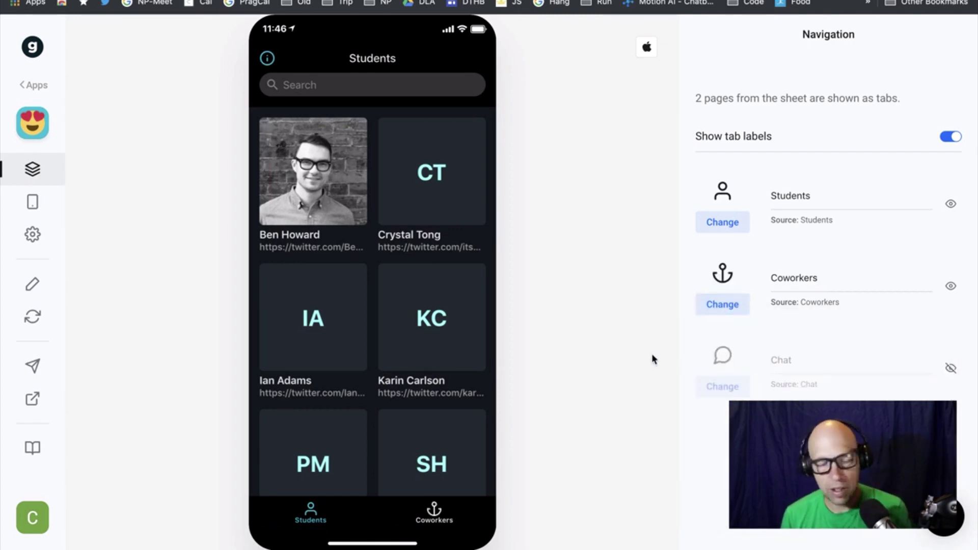
left_click(441, 516)
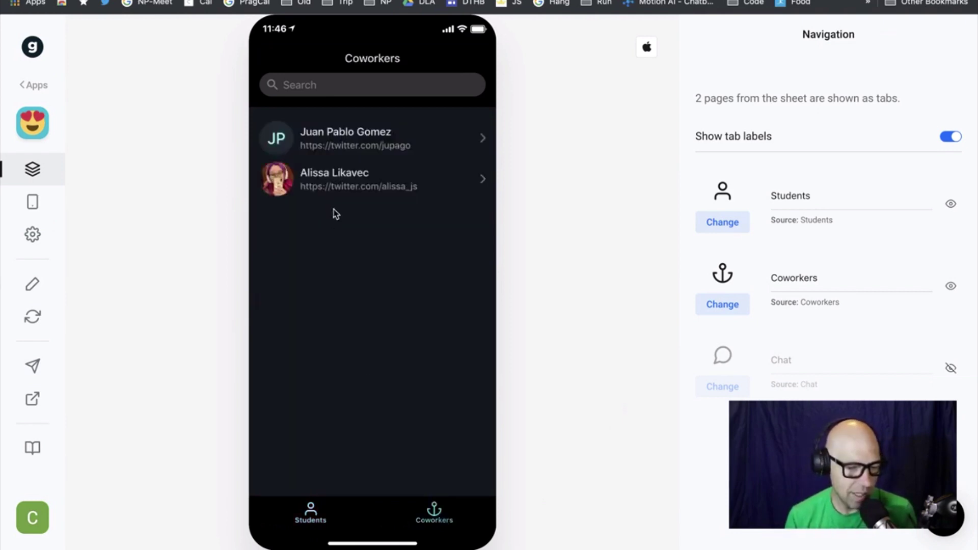
Open the second coworker's detail page, go back, open the first, then switch to the spreadsheet
left_click(332, 180)
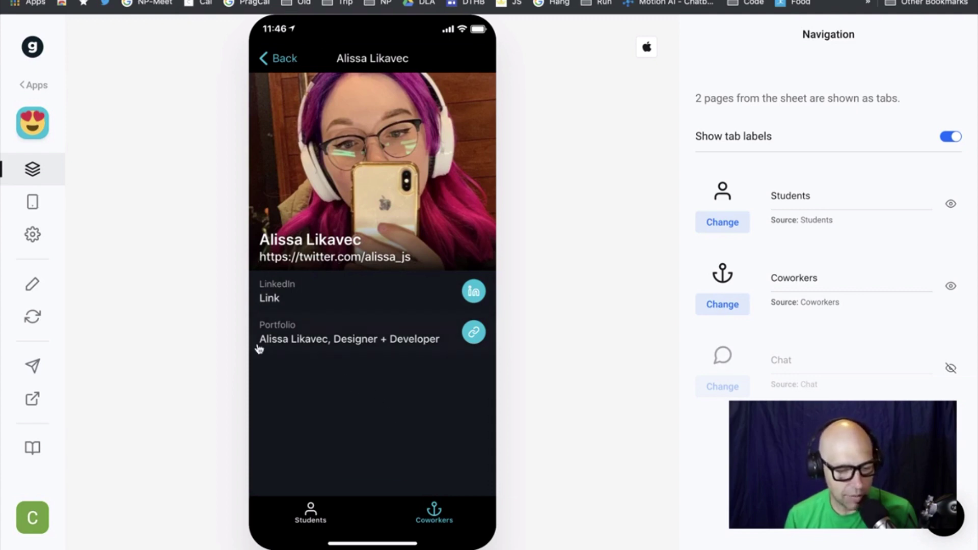
left_click(279, 59)
left_click(365, 137)
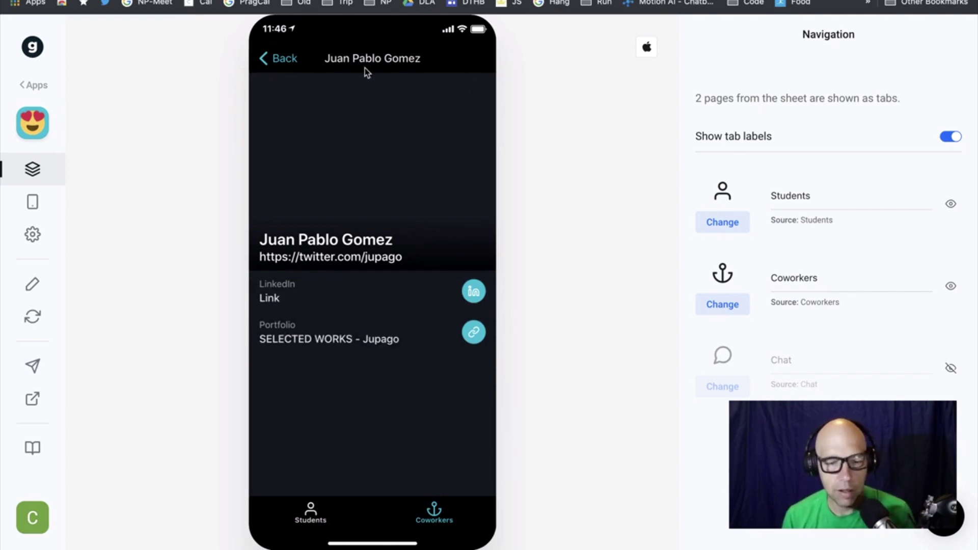
key("ctrl+Tab")
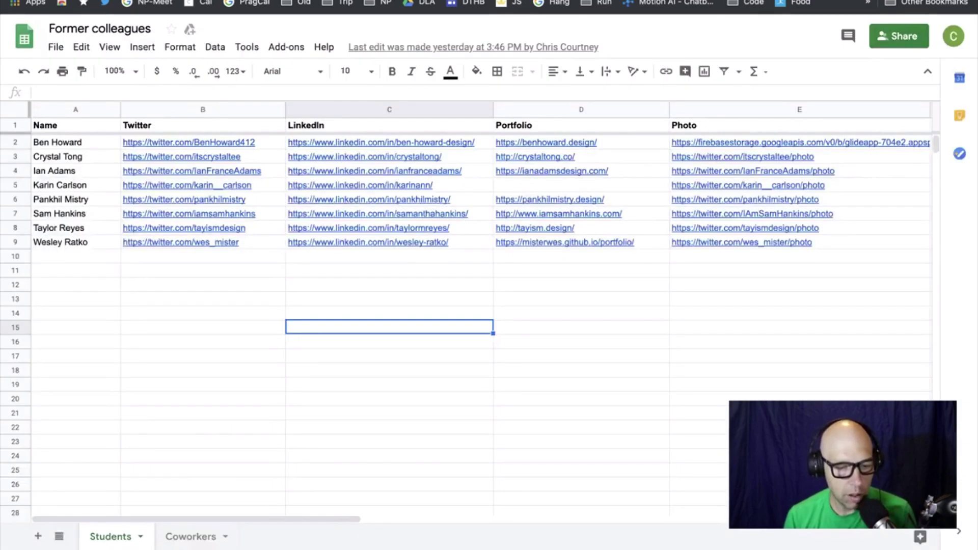
Open the Coworkers sheet and inspect the Photo links in column E before moving to Firebase Storage
left_click(193, 536)
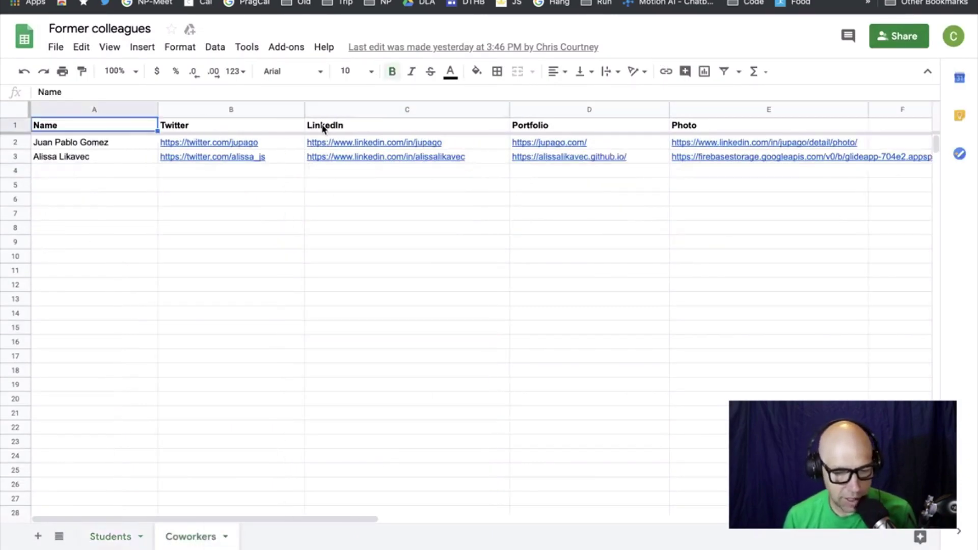
mouse_move(791, 147)
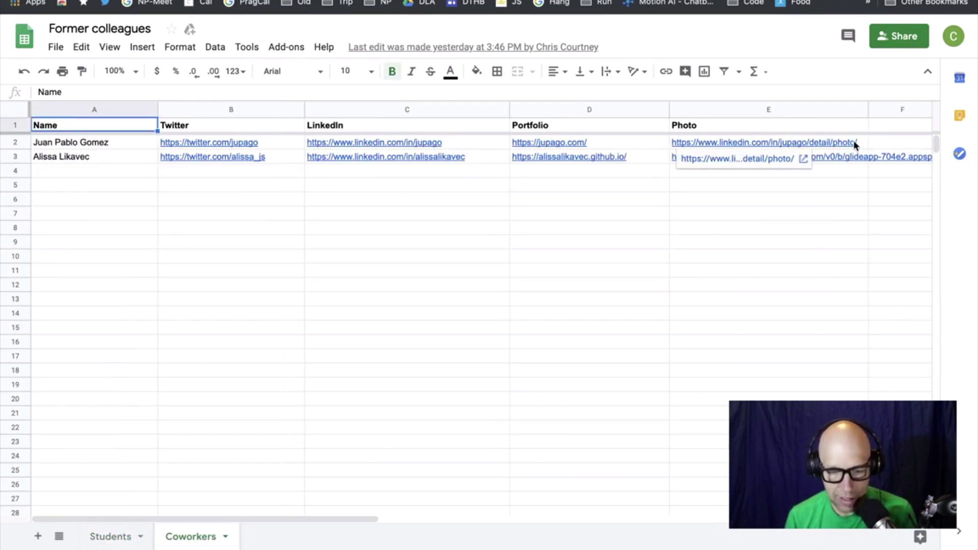
left_click(829, 208)
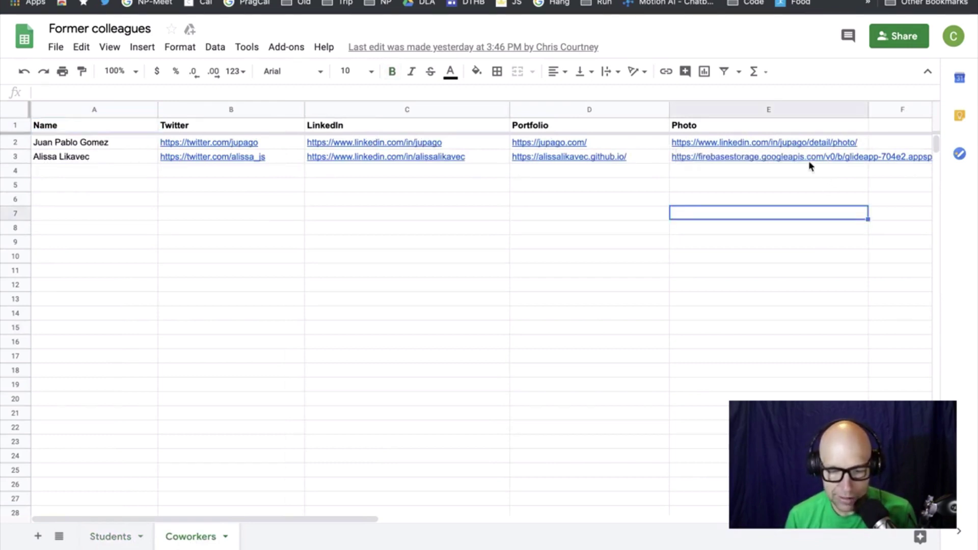
mouse_move(811, 164)
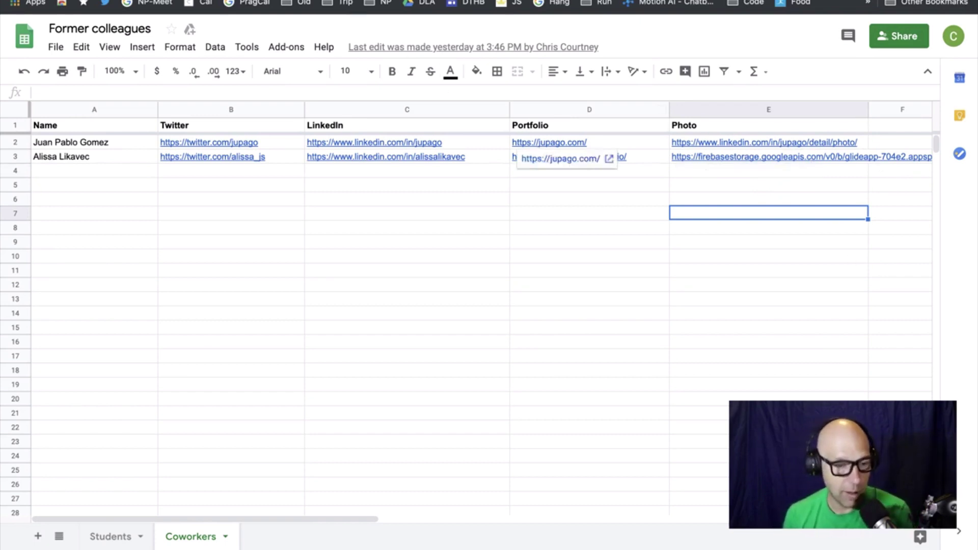
left_click(170, 7)
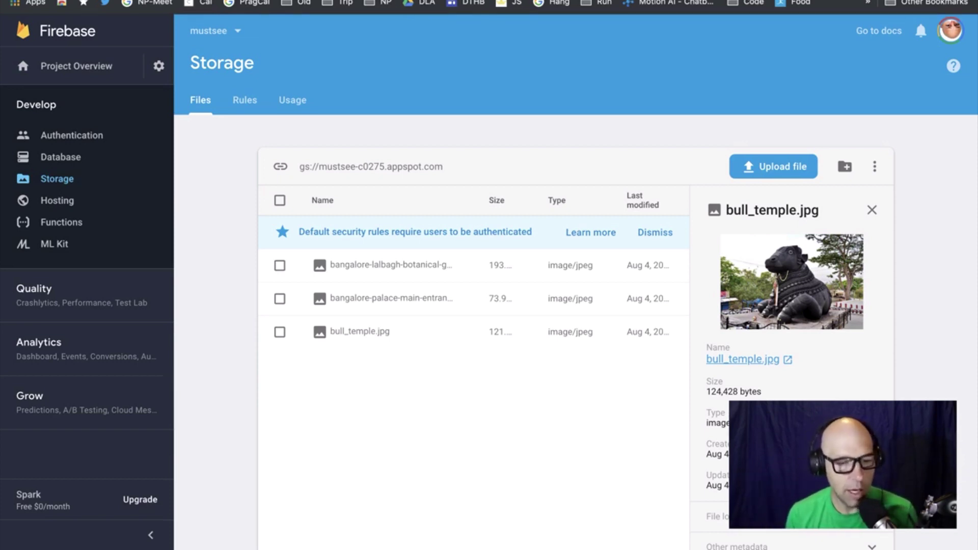
Cycle browser tabs through Glide, Employees and Firebase Storage back to the Coworkers sheet
key("ctrl+Tab")
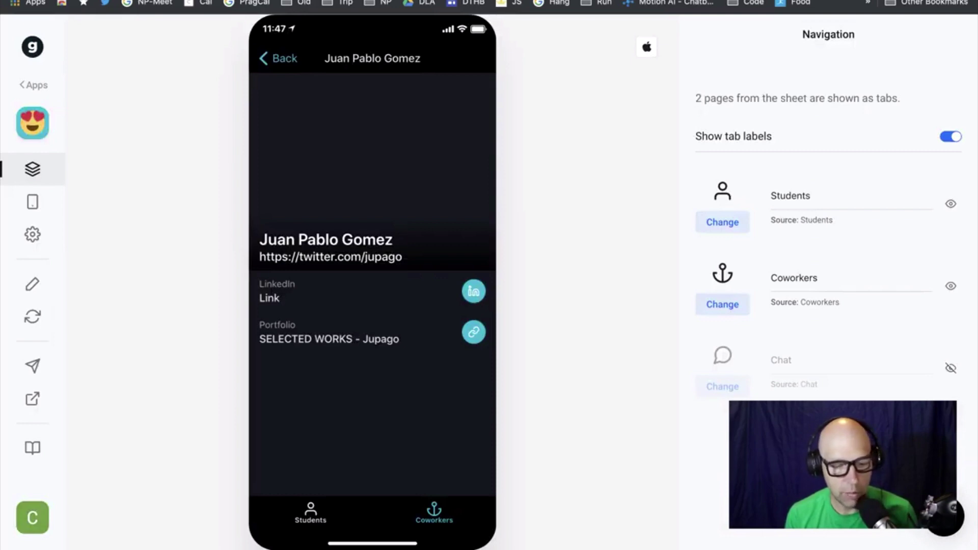
key("ctrl+Tab")
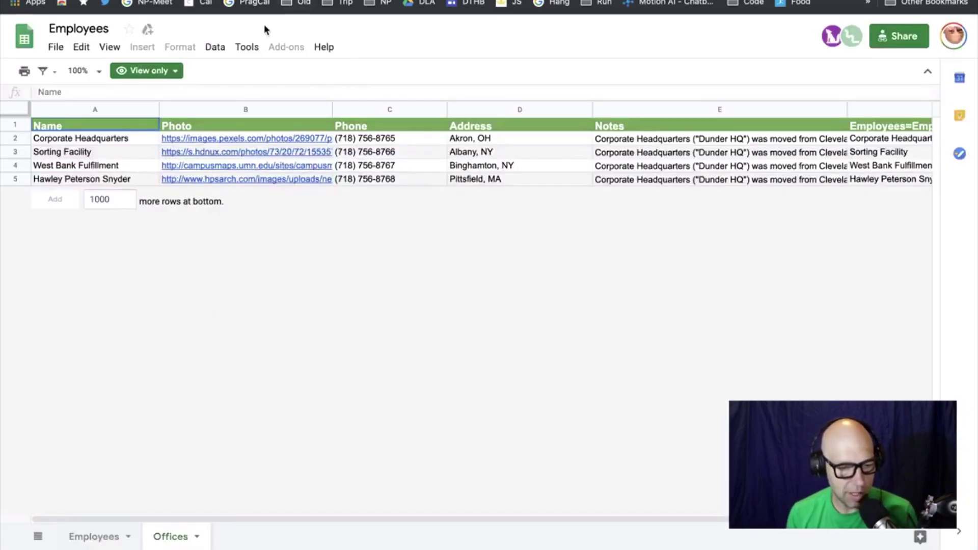
key("ctrl+Tab")
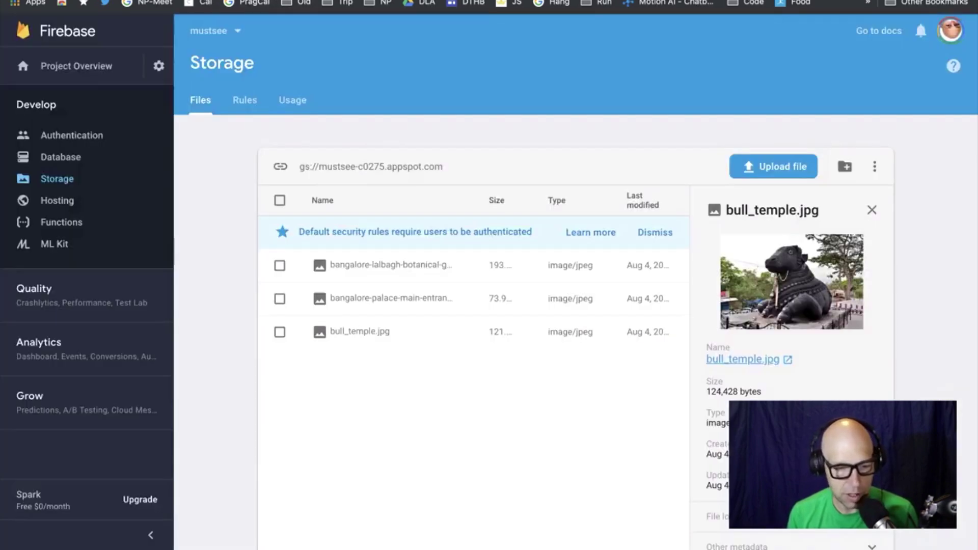
key("ctrl+Tab")
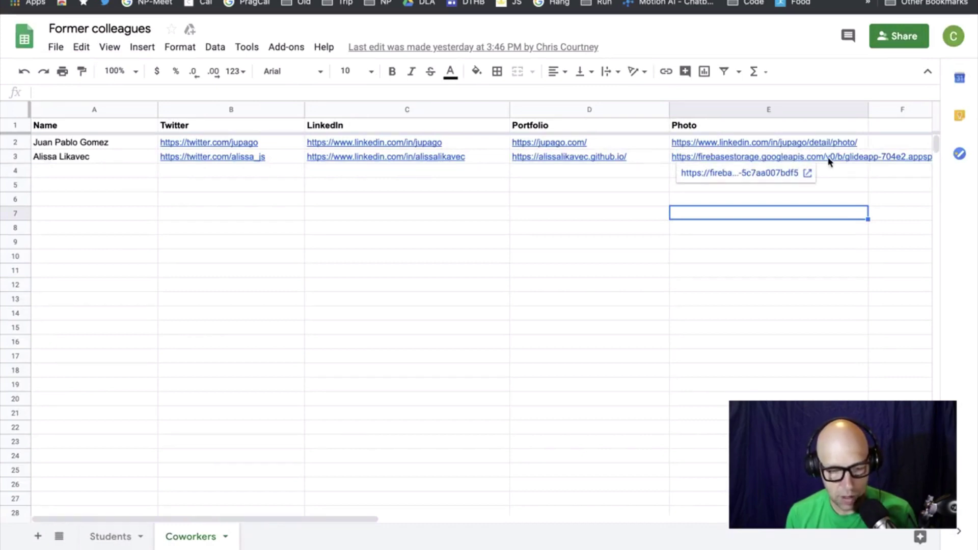
Select cell E2 and follow its link to open the first coworker's photo
left_click(843, 144)
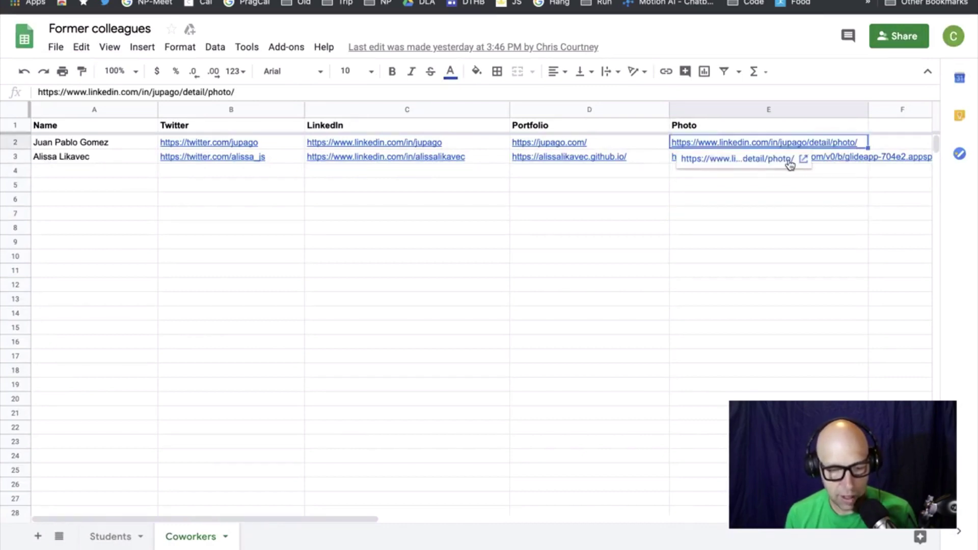
left_click(787, 162)
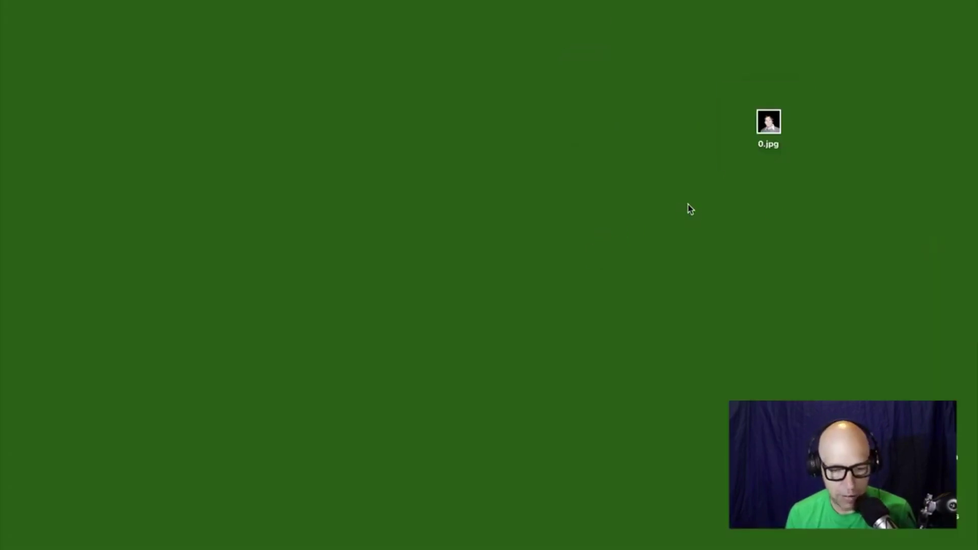
Open 0.jpg on the desktop to view the photo, then close the preview
left_click(771, 148)
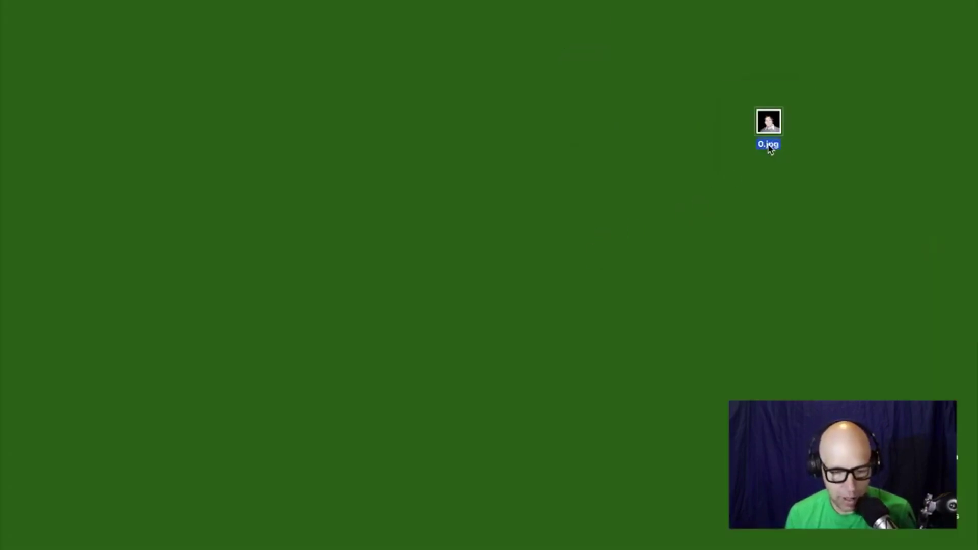
double_click(768, 147)
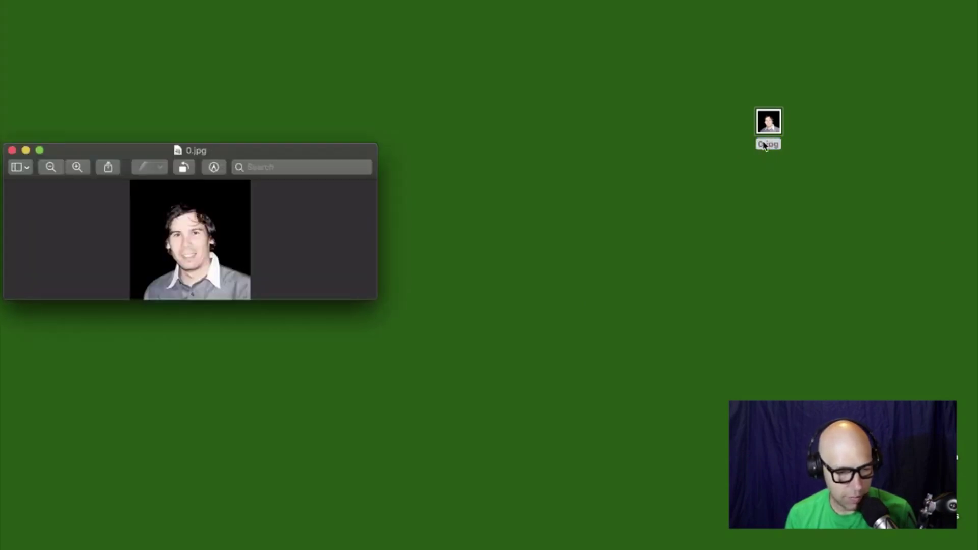
left_click(14, 148)
Rename the desktop file 0.jpg to jp.jpg
left_click(766, 146)
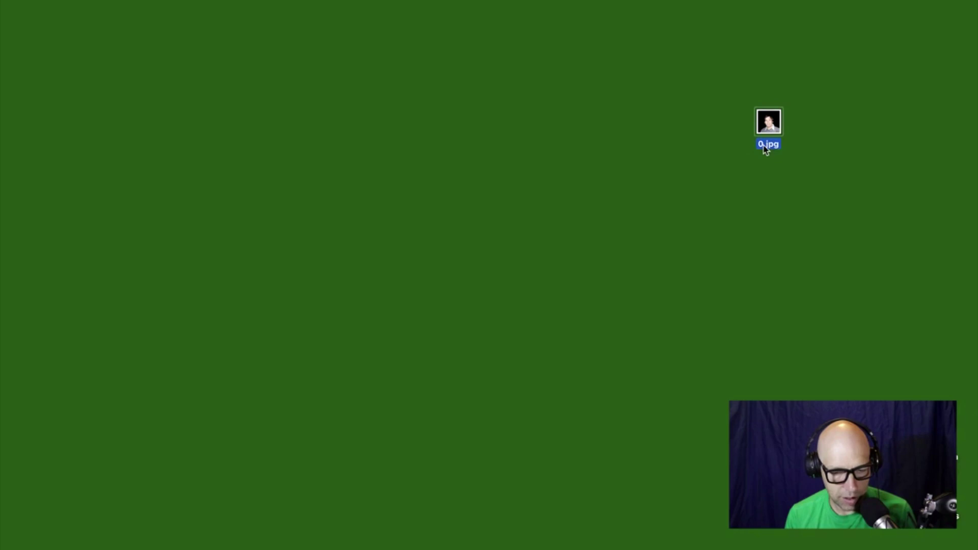
left_click(765, 148)
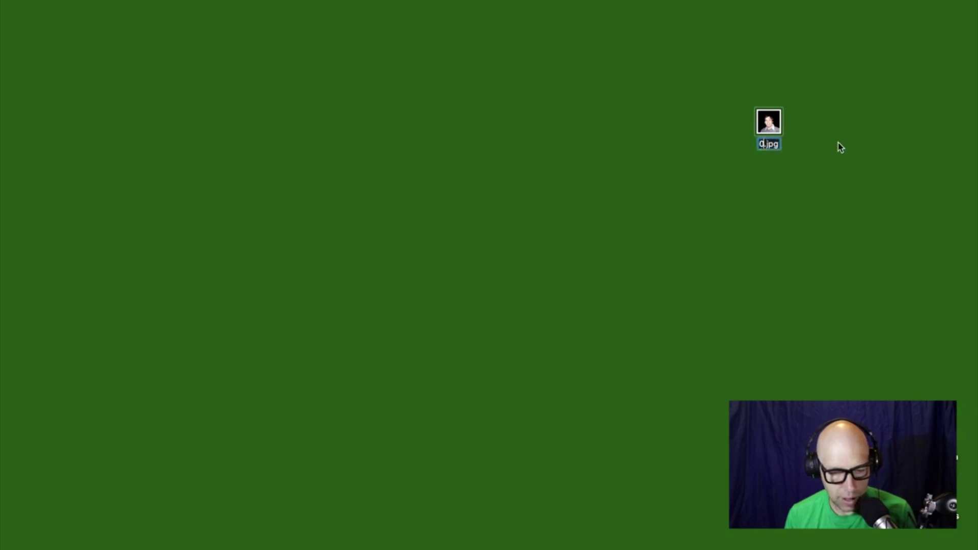
type("jp")
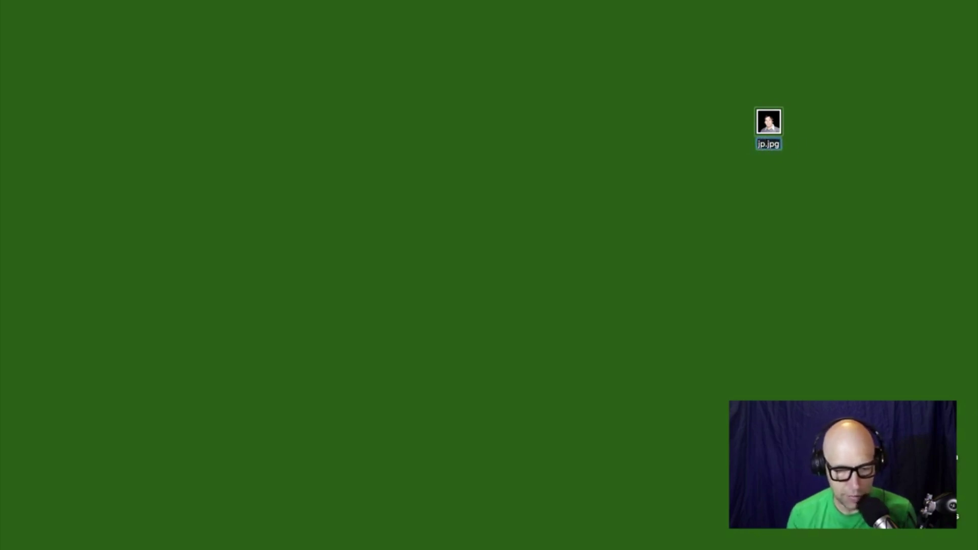
key("Return")
left_click(713, 158)
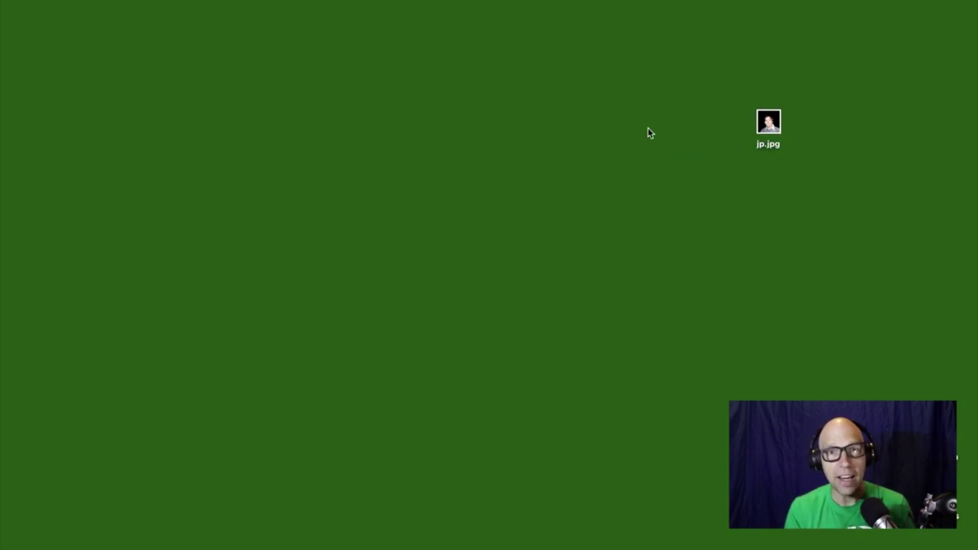
key("ctrl+Left")
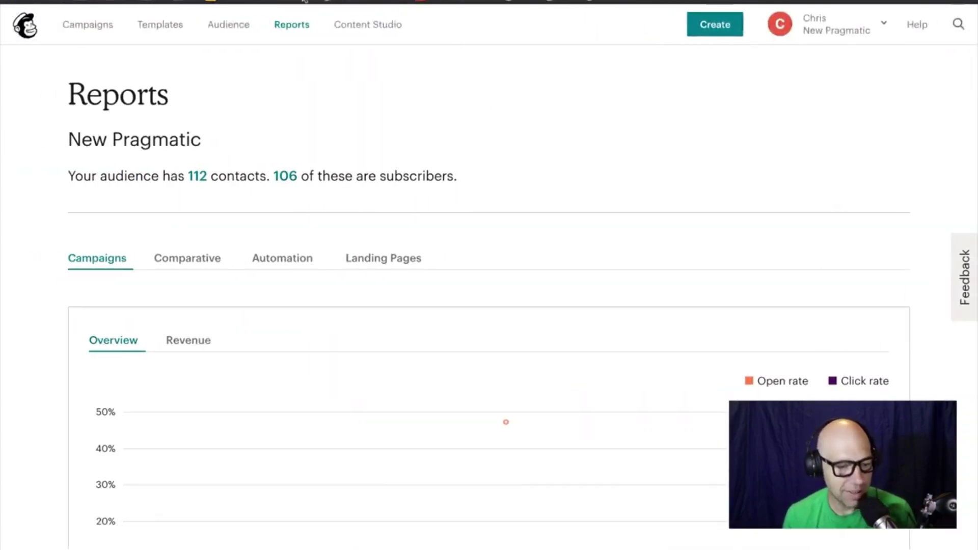
In the Firebase console, switch from the mustsee project to the glideapp project
left_click(232, 6)
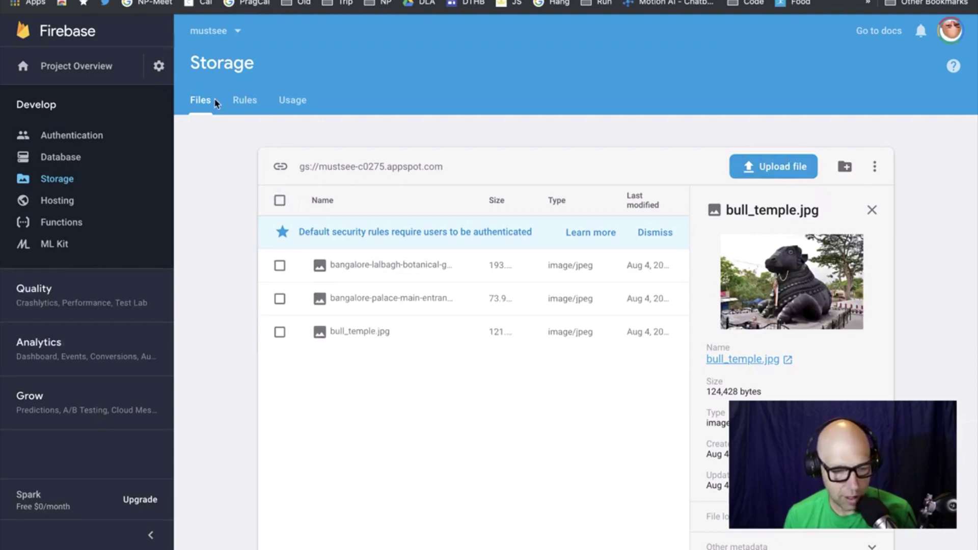
left_click(214, 28)
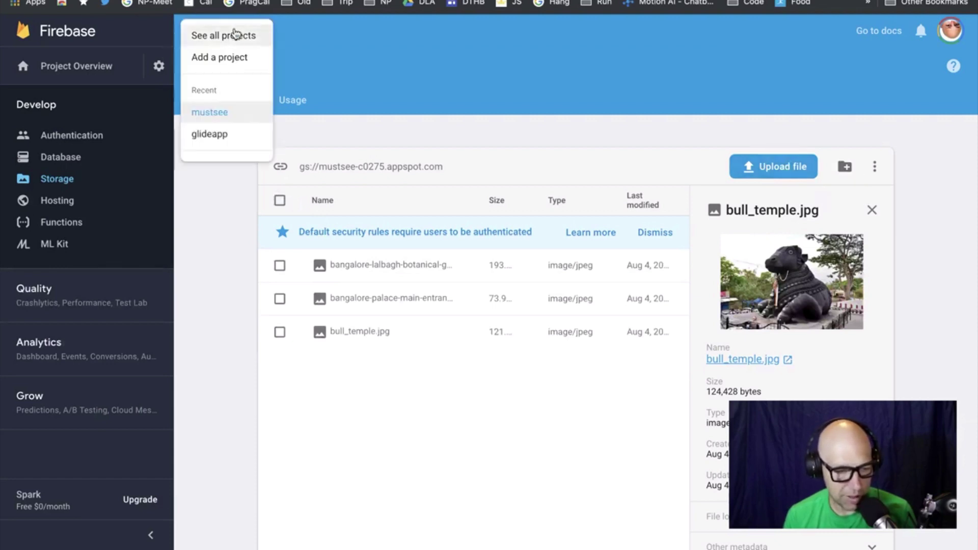
left_click(217, 139)
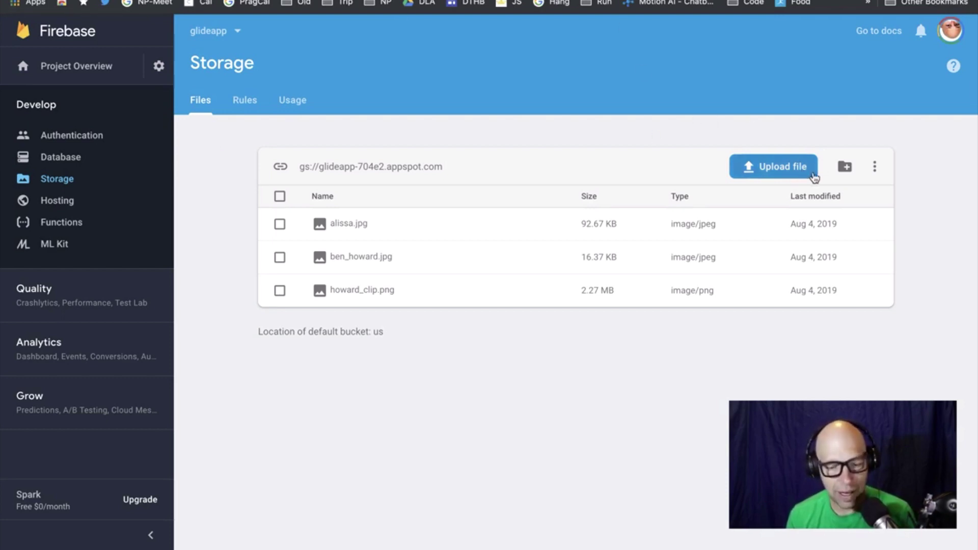
Upload jp.jpg from the Desktop to glideapp Storage and open the image in a new tab
left_click(780, 165)
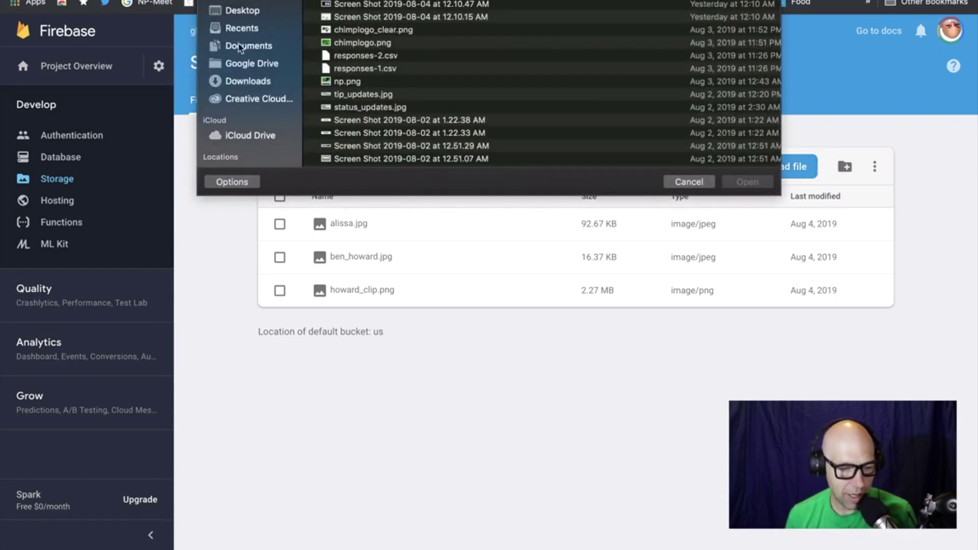
left_click(255, 10)
scroll(392, 51, "up", 3)
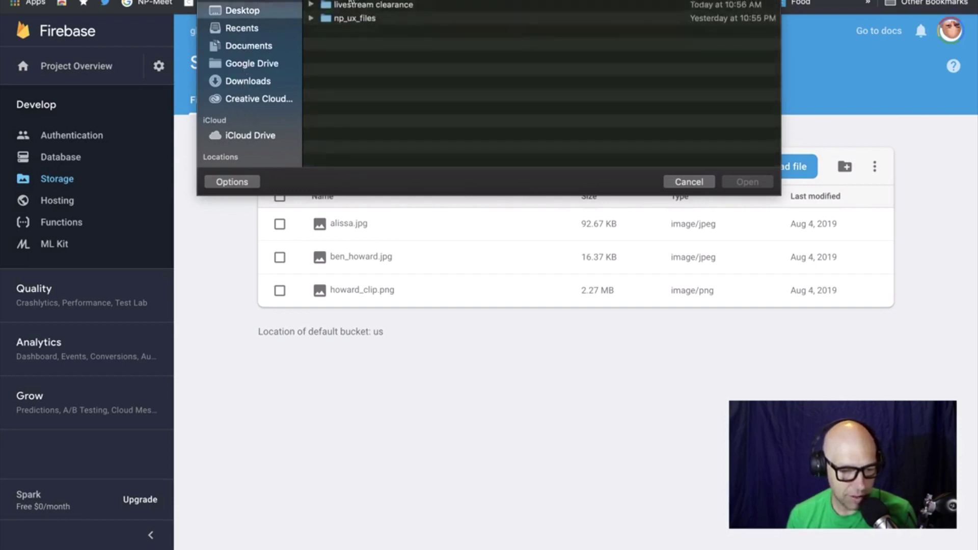
left_click(747, 182)
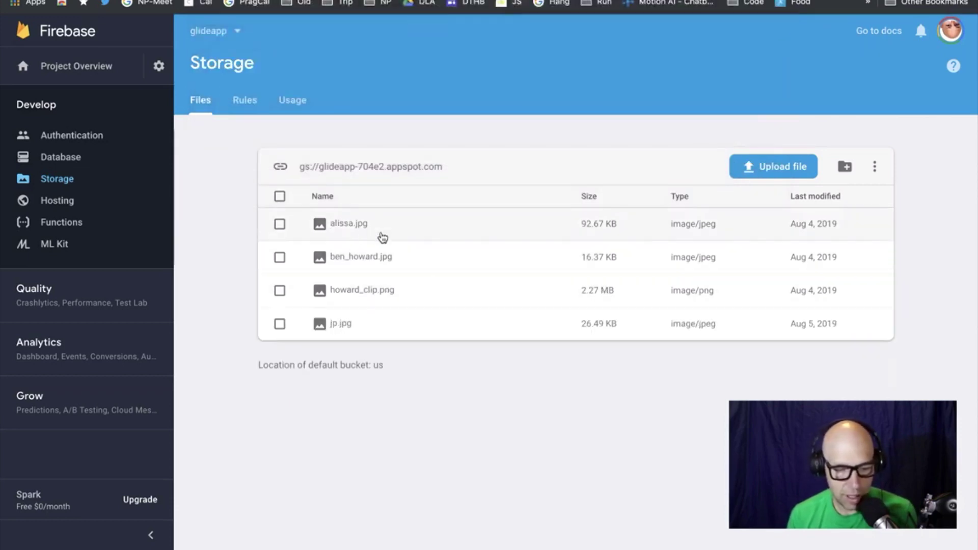
left_click(340, 330)
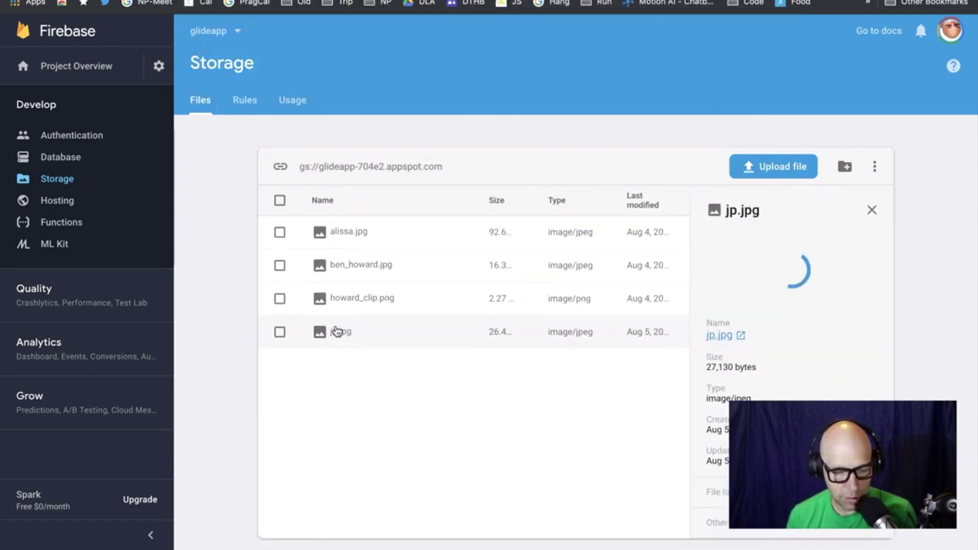
left_click(719, 361)
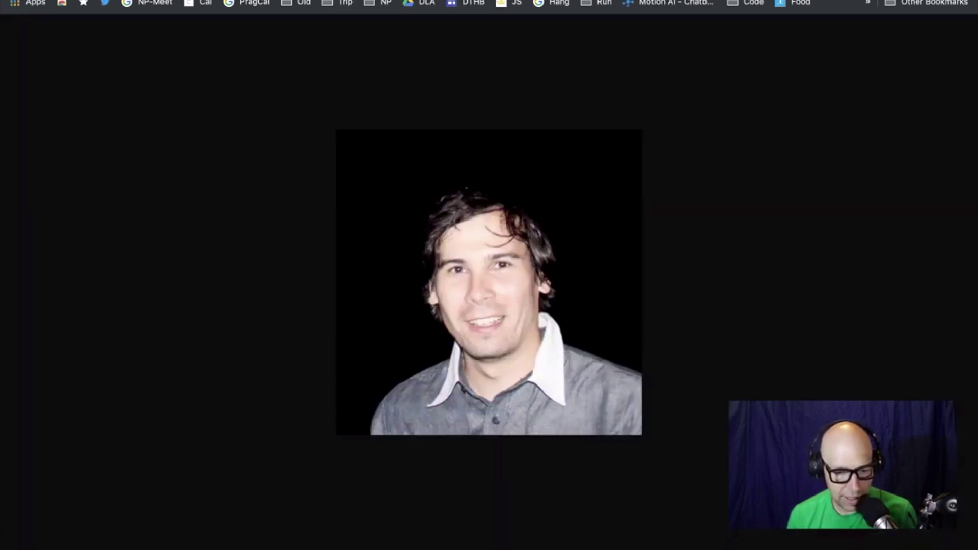
left_click(613, 0)
Replace the old LinkedIn photo URL in cell E2 with the Firebase image link
double_click(806, 142)
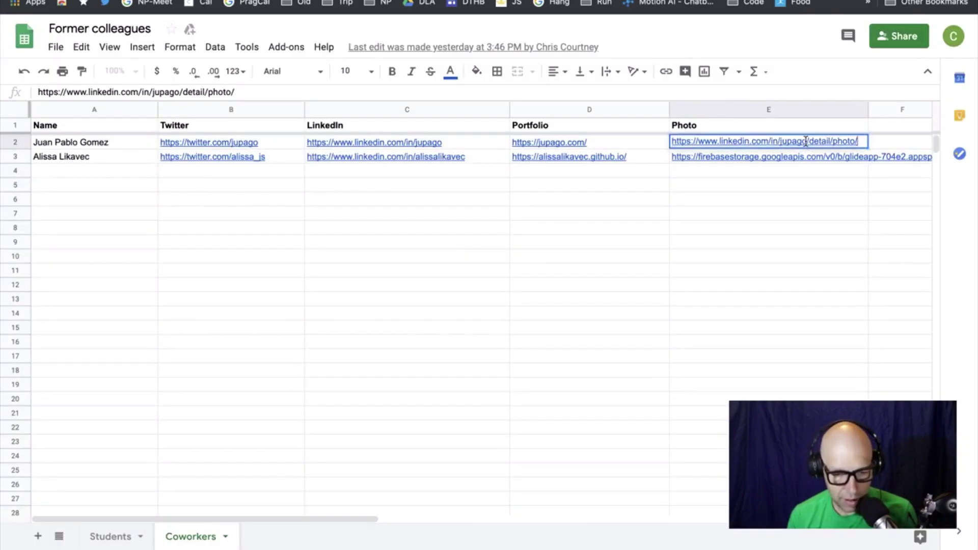
key("ctrl+a")
key("BackSpace")
key("ctrl+v")
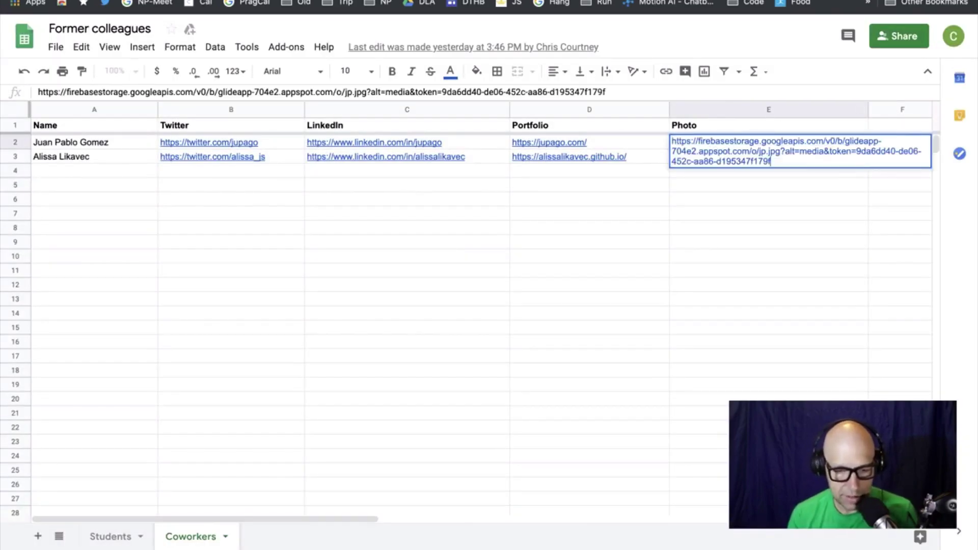
left_click(809, 233)
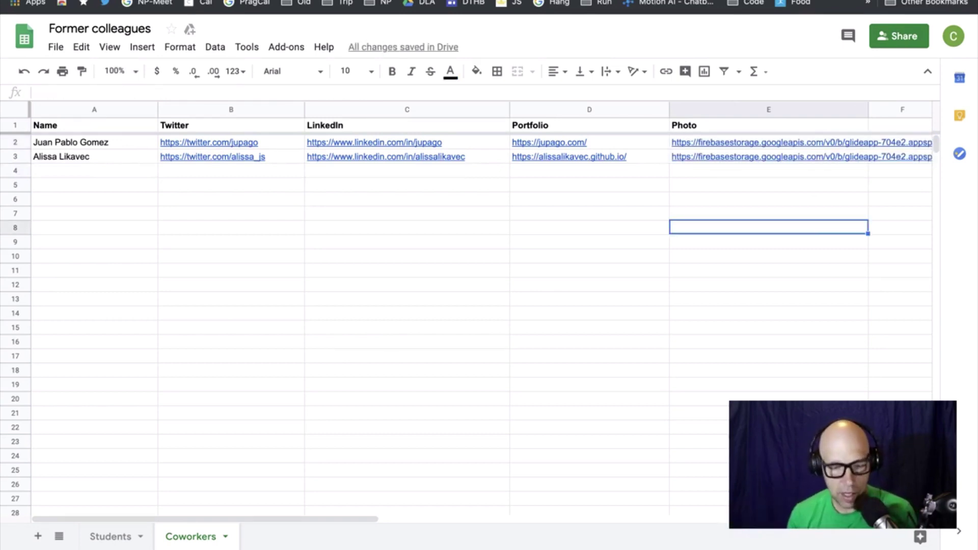
Set text wrapping to Clip for the whole Photo column E
left_click(743, 109)
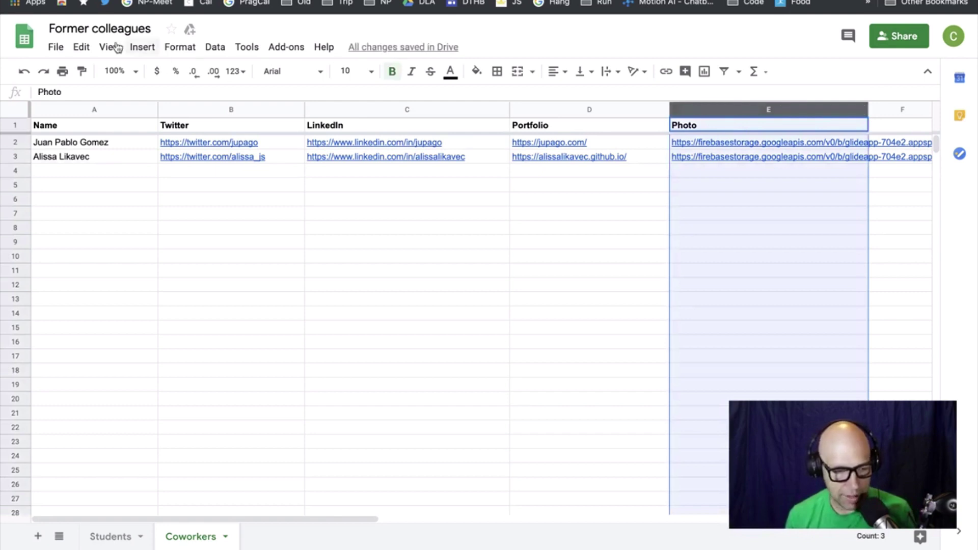
left_click(178, 48)
mouse_move(229, 288)
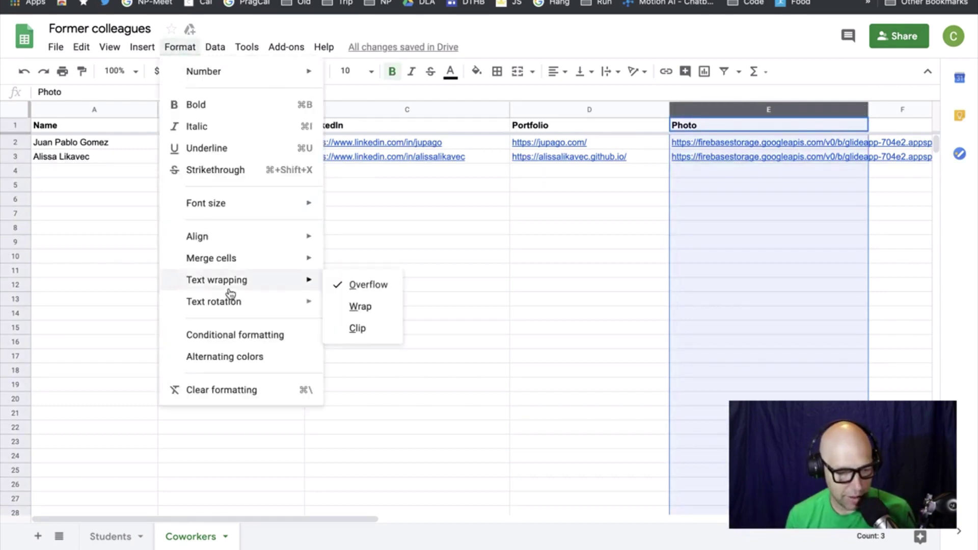
left_click(357, 330)
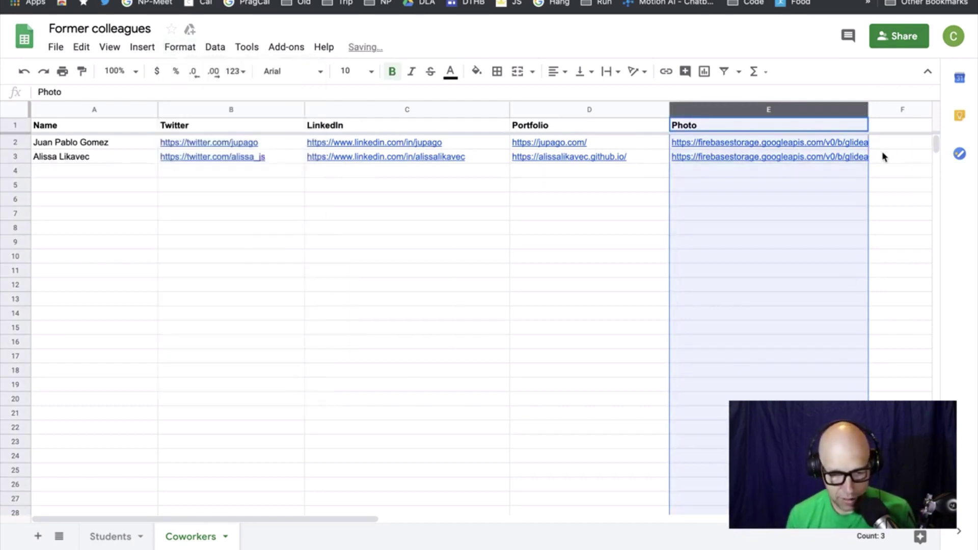
left_click(654, 230)
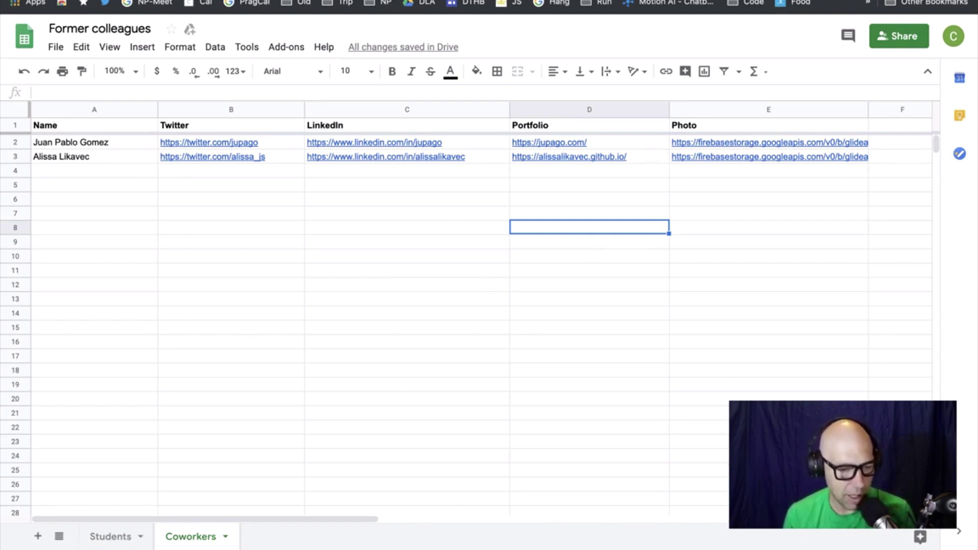
key("ctrl+Tab")
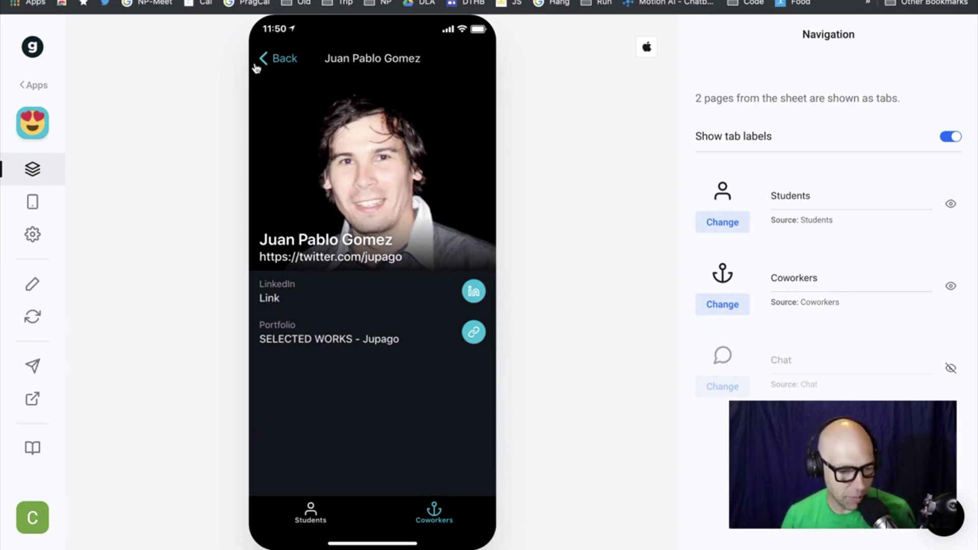
Go back to the Coworkers list in the preview and open the app's Settings
left_click(291, 62)
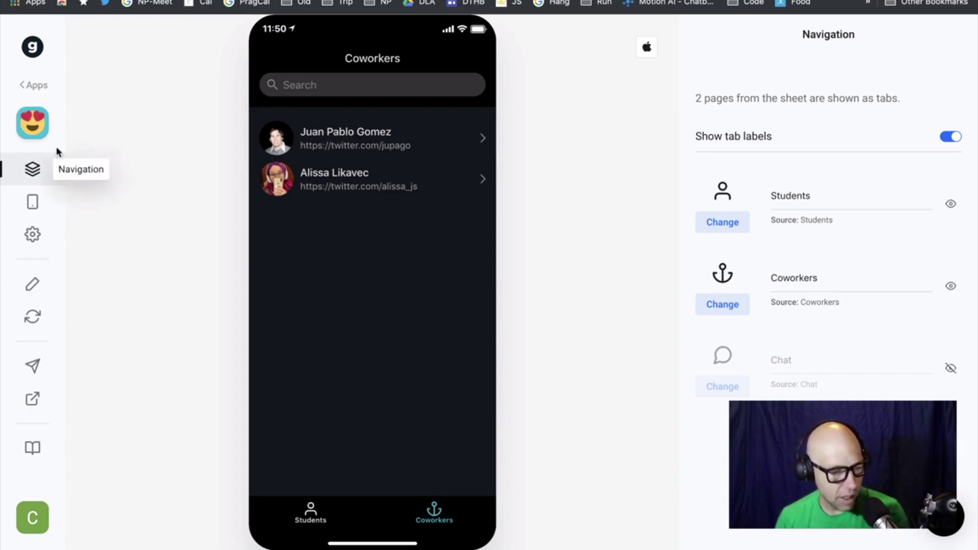
left_click(33, 125)
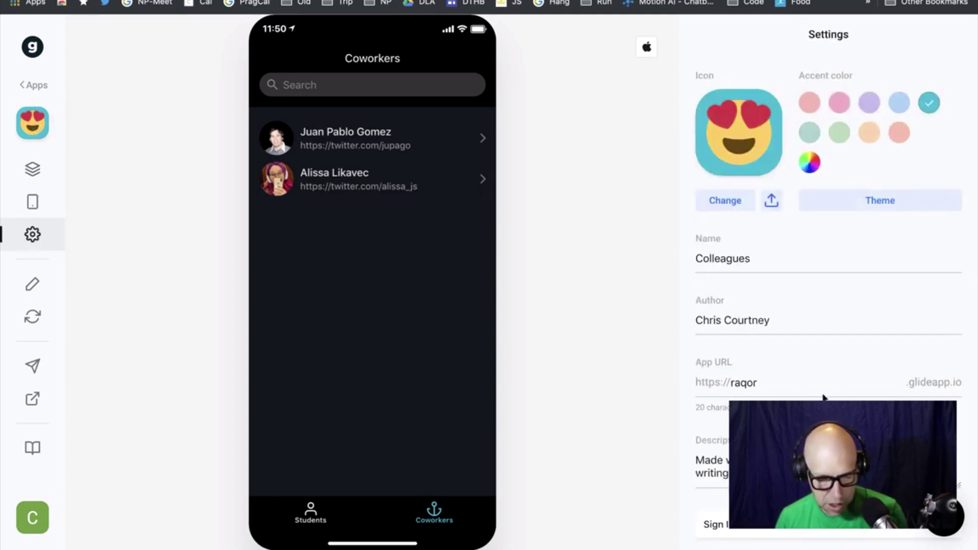
Replace the App URL value with 'colleagues', correcting the typos
left_click(795, 386)
double_click(827, 385)
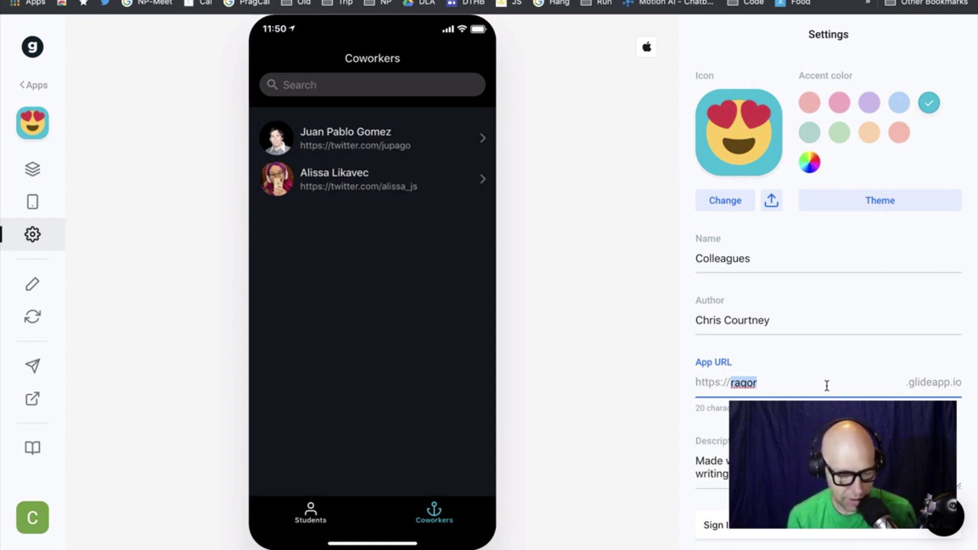
type("old")
key("BackSpace")
key("BackSpace")
key("BackSpace")
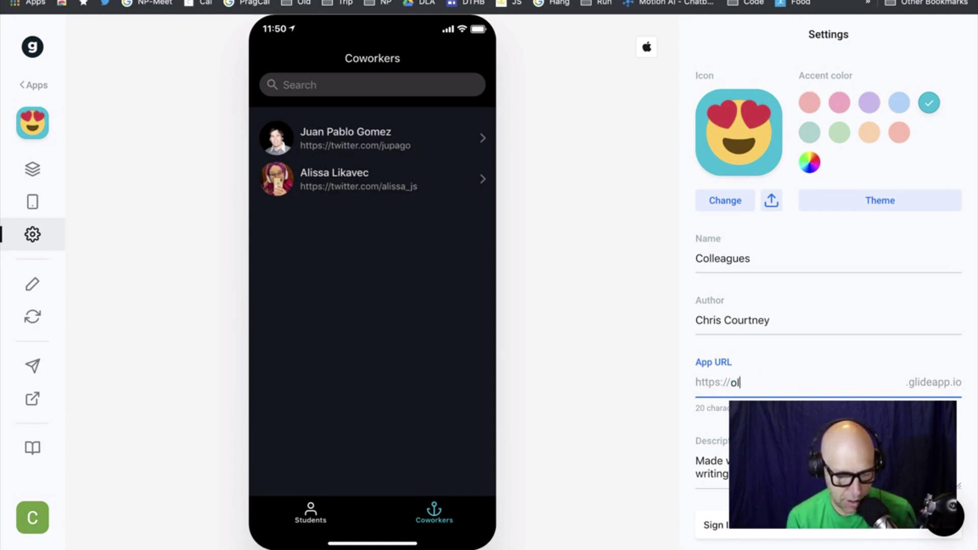
type("colleagfues")
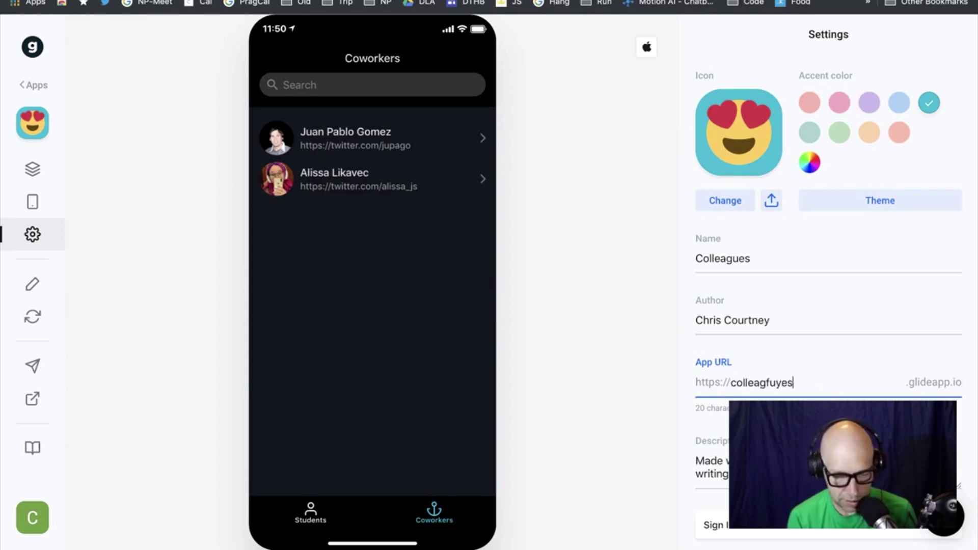
key("BackSpace")
key("BackSpace")
type("ues")
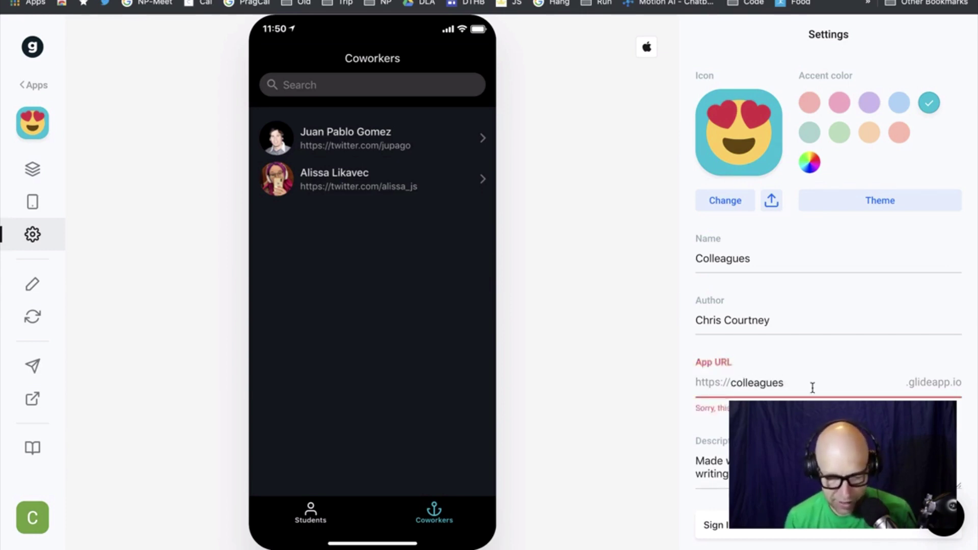
Change the App URL to 'pragmatic' and select it for reuse in a new tab
left_click_drag(794, 385, 729, 390)
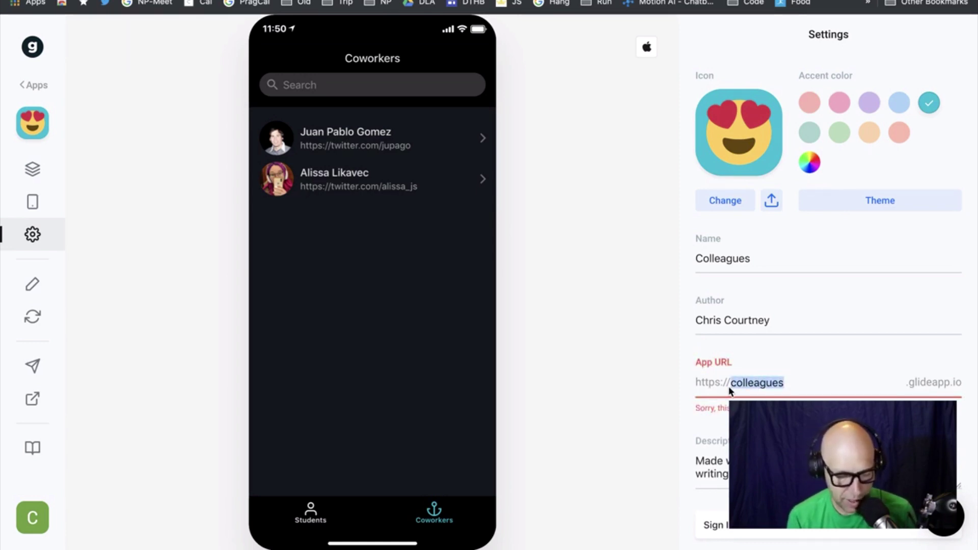
type("pragm")
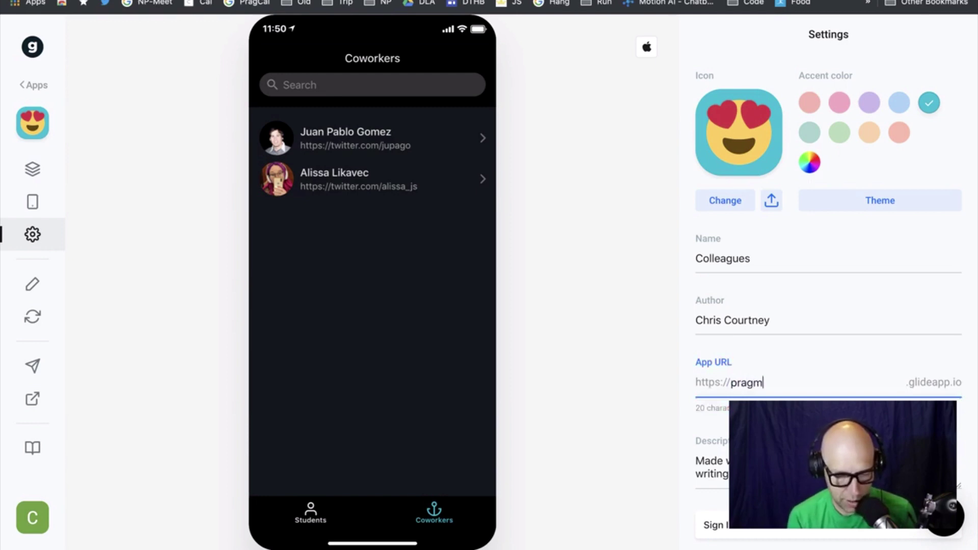
type("atic")
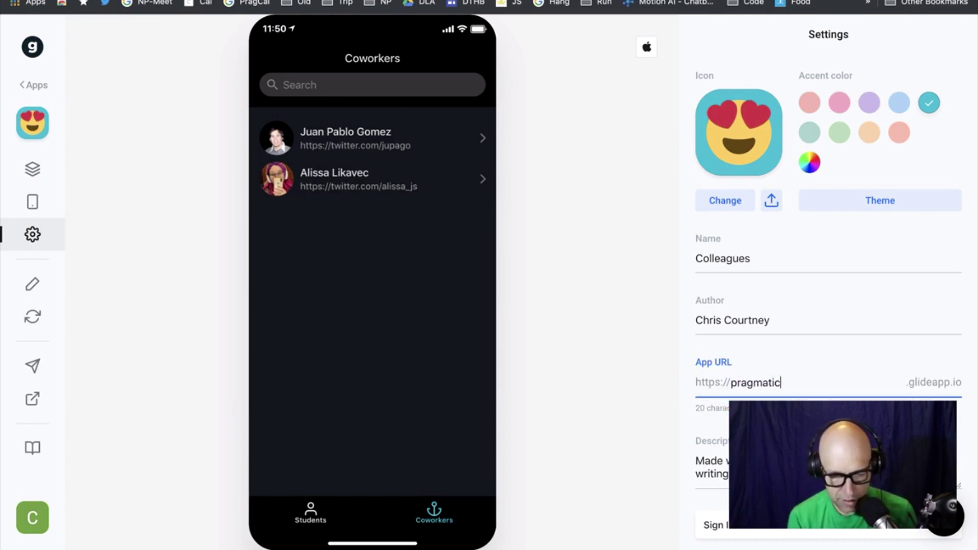
double_click(773, 384)
key("super+c")
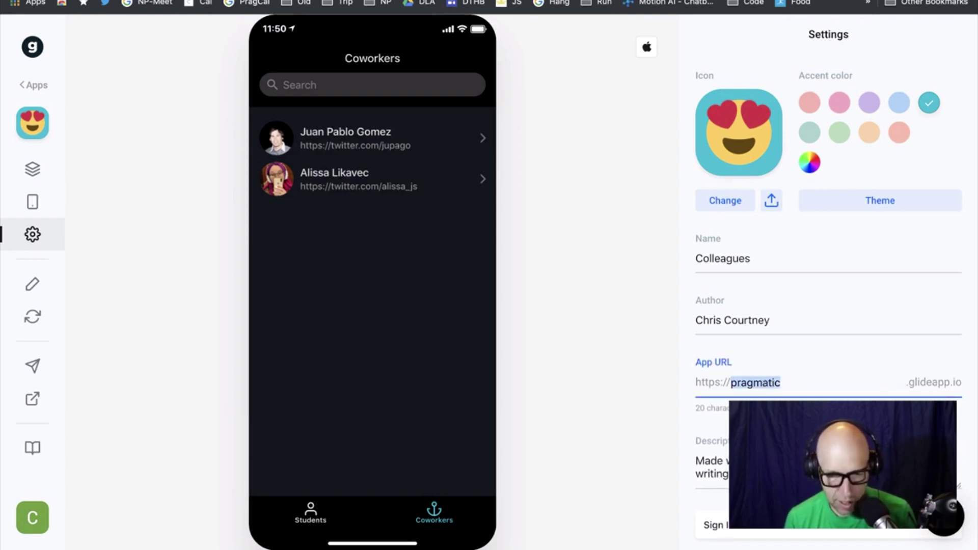
key("super+t")
Try loading pragmatic.glideapp.com in a new browser tab
key("super+v")
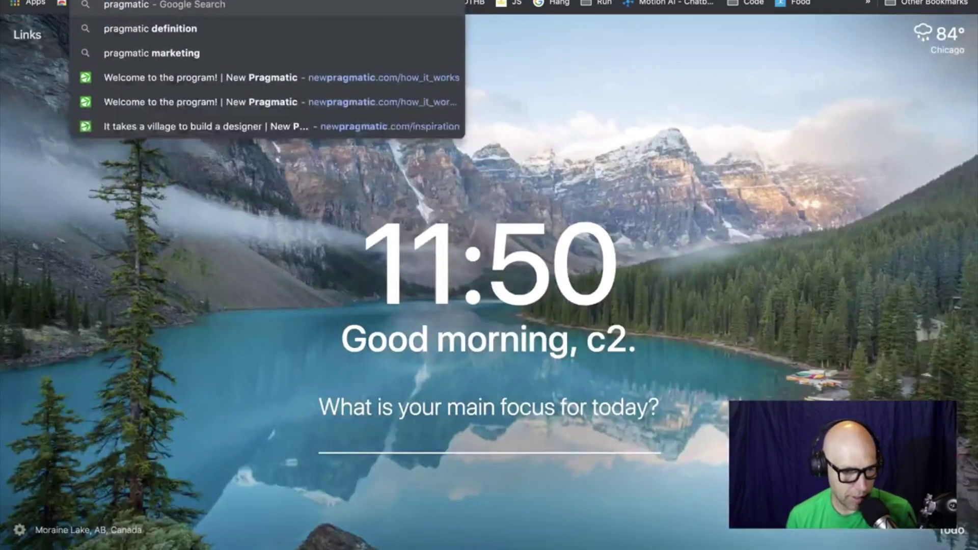
type(".glideapp.co")
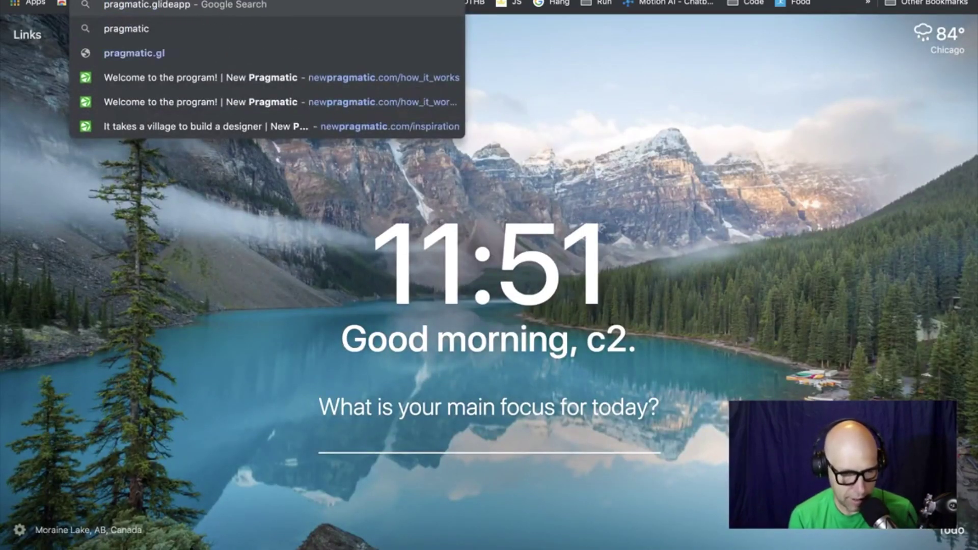
type("m")
key("Return")
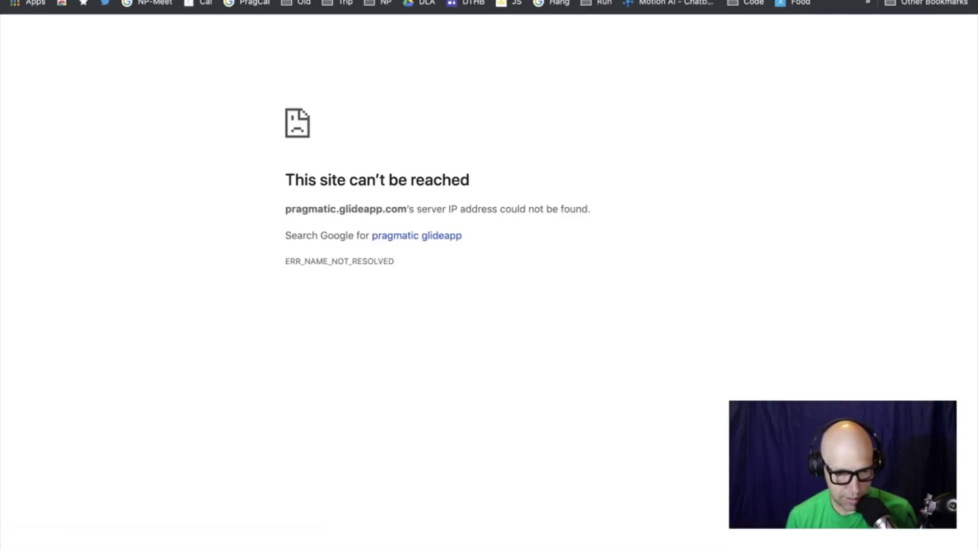
Correct the address to pragmatic.glideapp.io and load it
key("super+w")
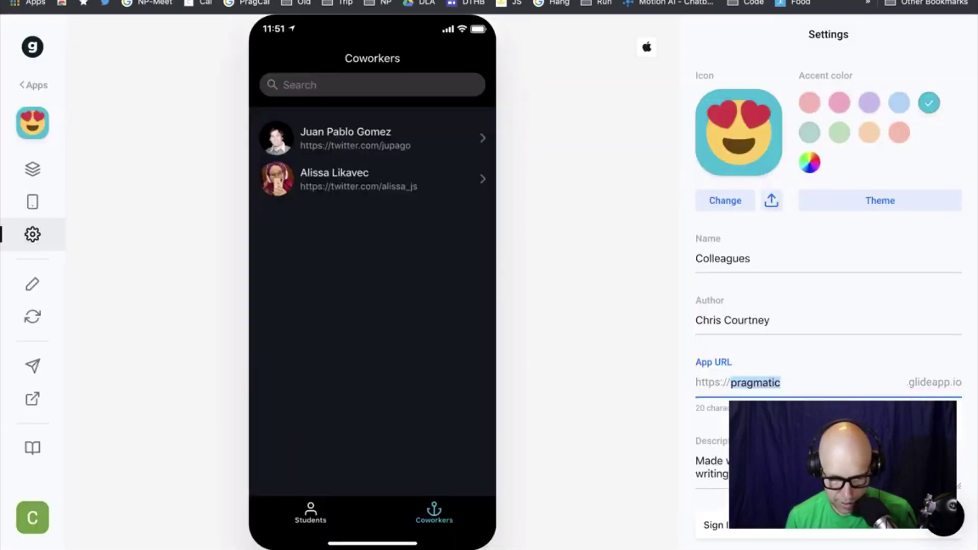
key("super+shift+t")
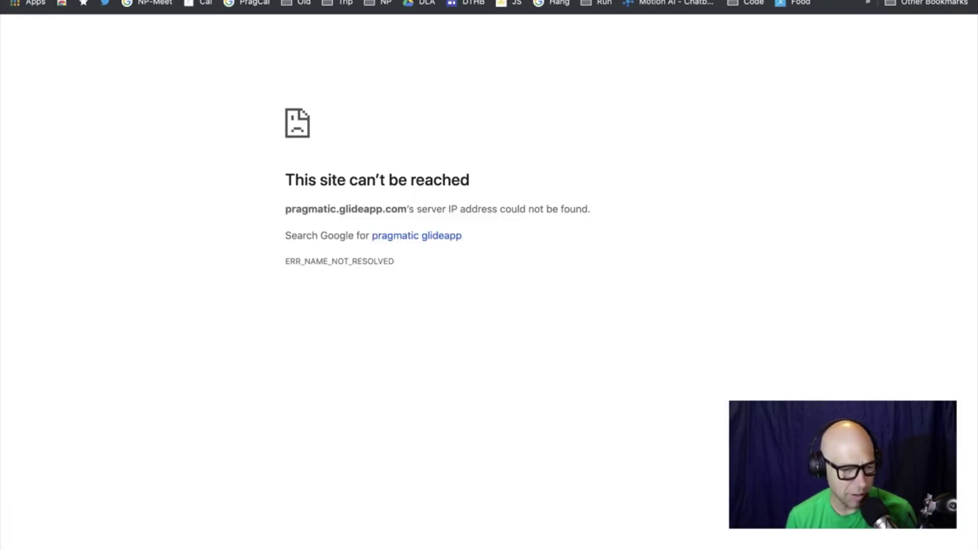
key("super+l")
key("BackSpace")
key("BackSpace")
key("BackSpace")
type("io")
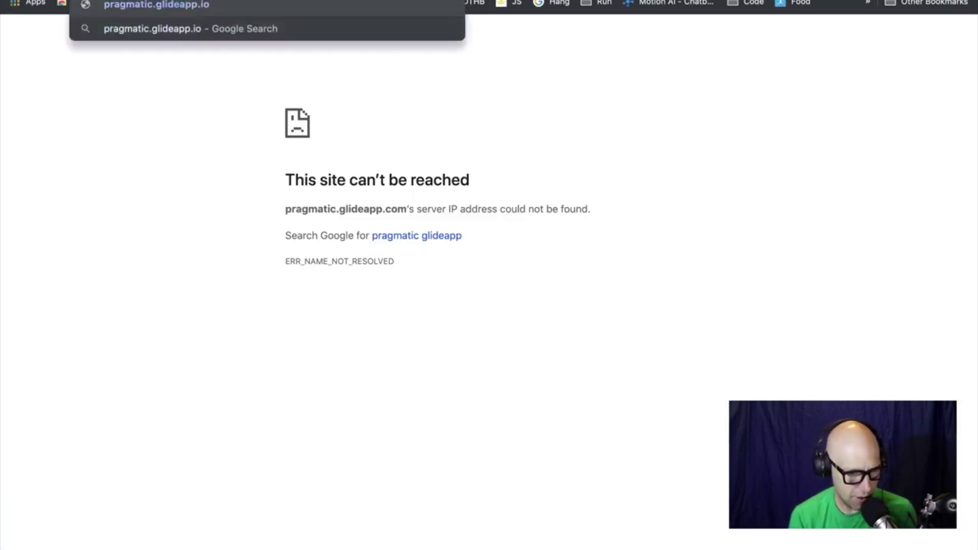
key("Return")
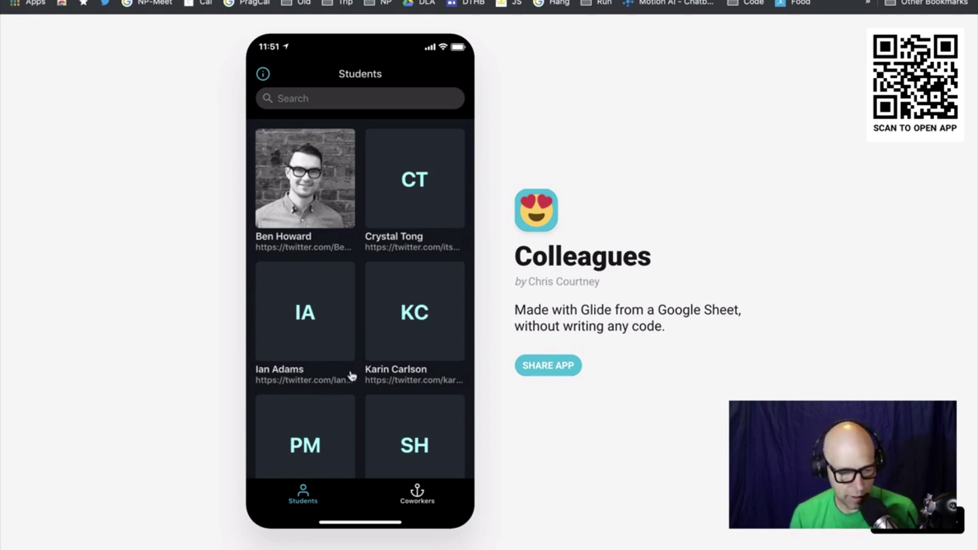
Open a coworker's detail page, then a student's detail page, in the published app
left_click(416, 494)
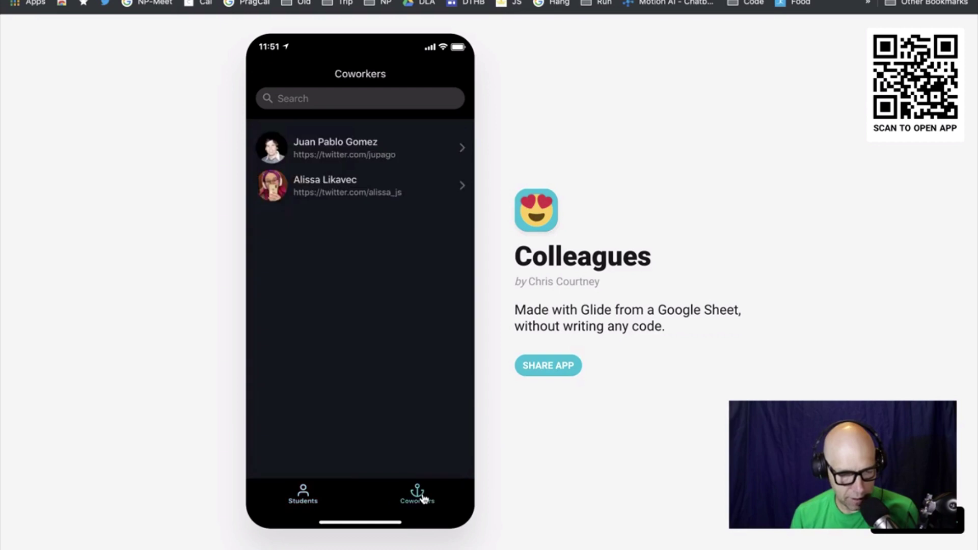
left_click(355, 150)
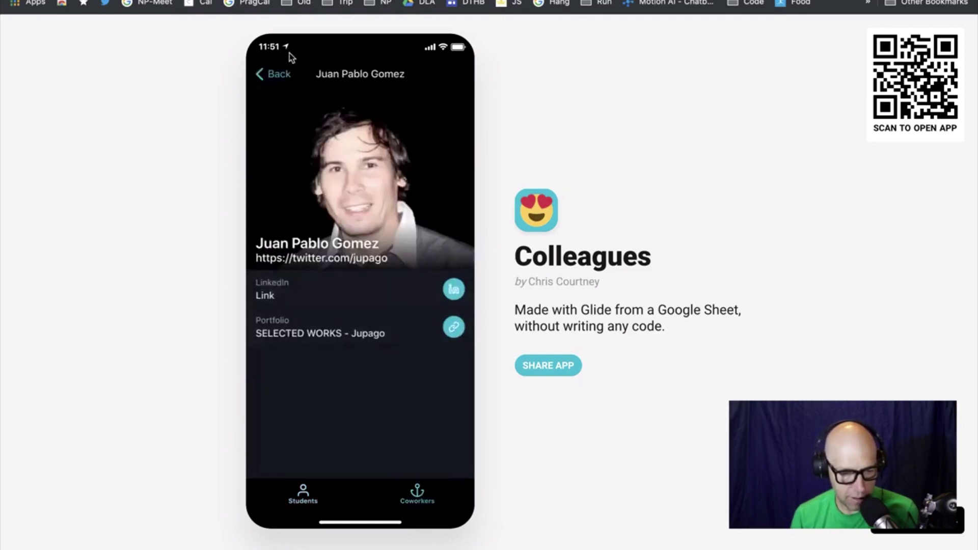
left_click(273, 76)
left_click(304, 492)
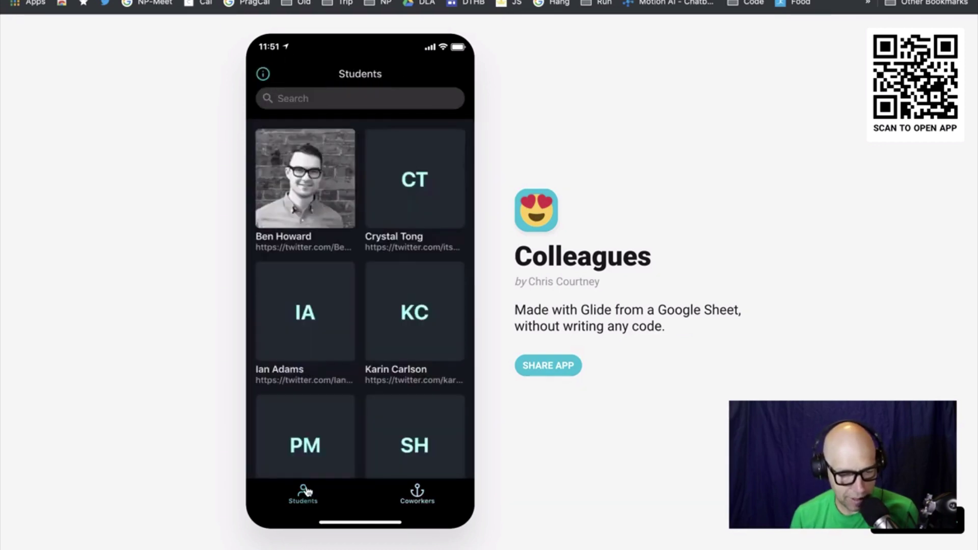
left_click(393, 214)
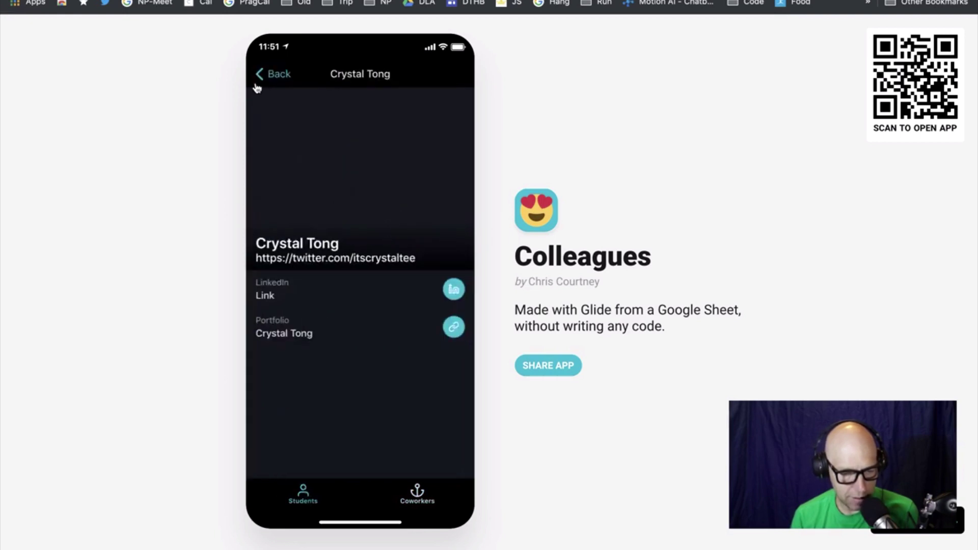
left_click(275, 81)
Open another student's detail page and portfolio site, then close it and go to the spreadsheet
left_click(311, 418)
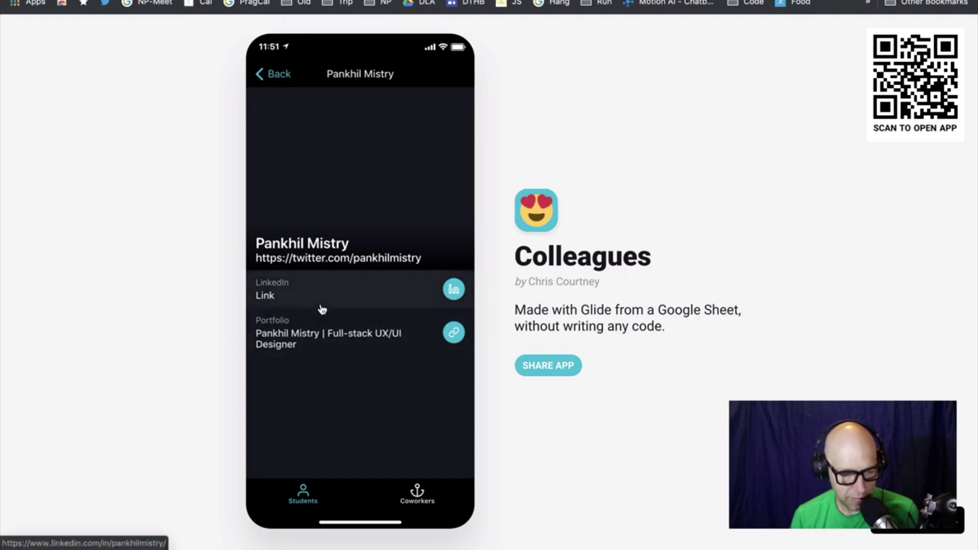
left_click(329, 346)
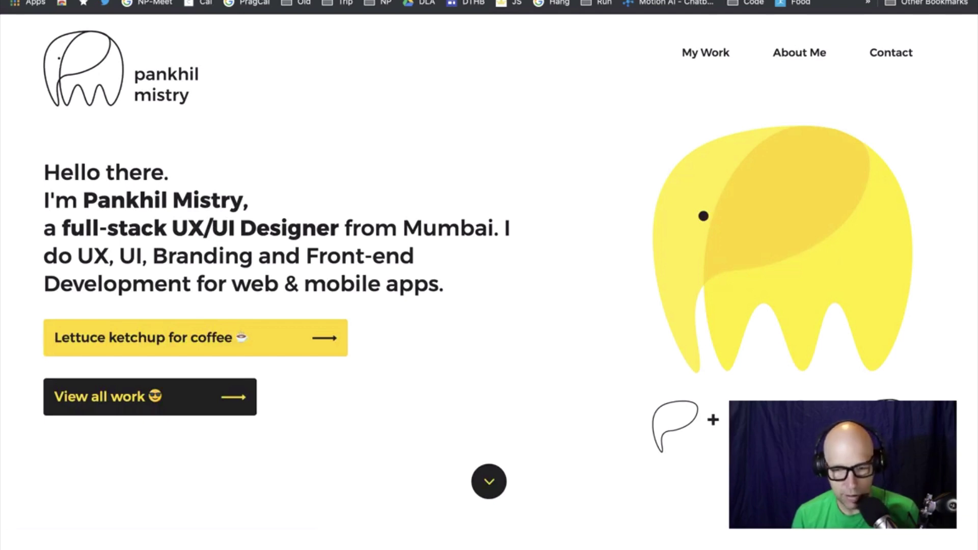
key("super+w")
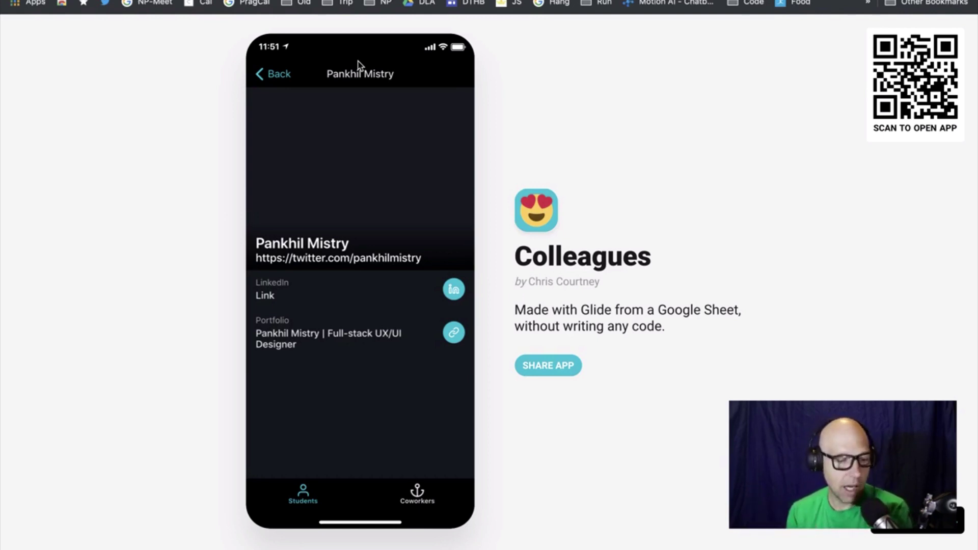
left_click(375, 1)
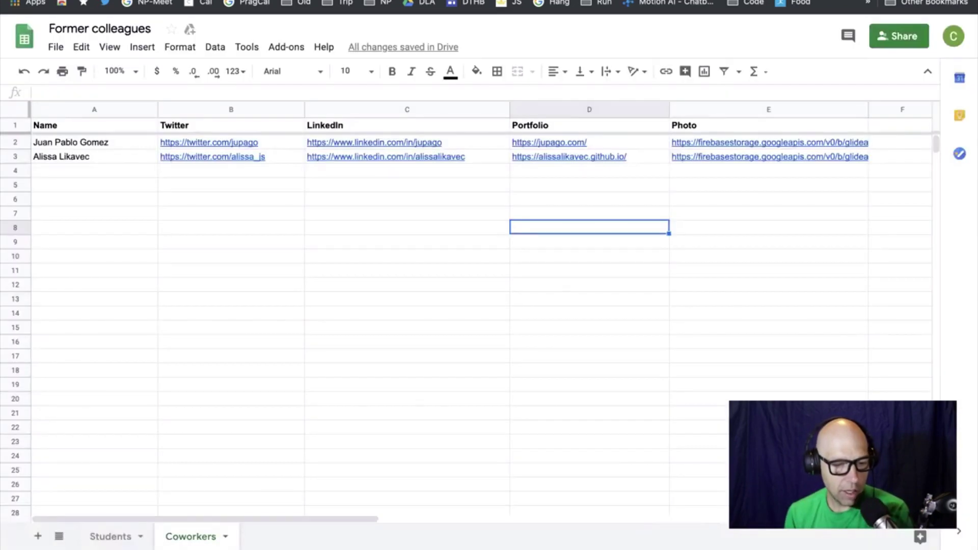
Enter the new coworker's name in cell A4 of the Coworkers sheet
left_click(69, 168)
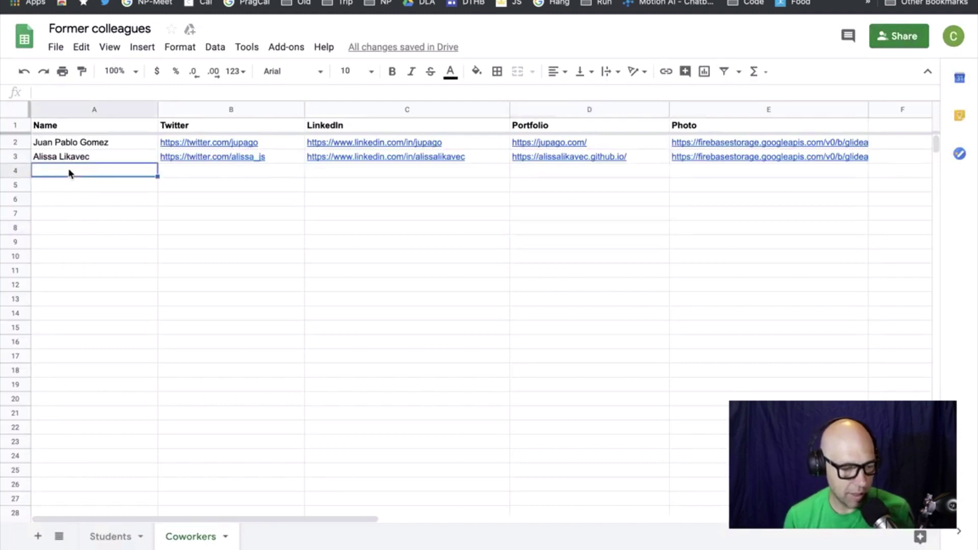
double_click(93, 168)
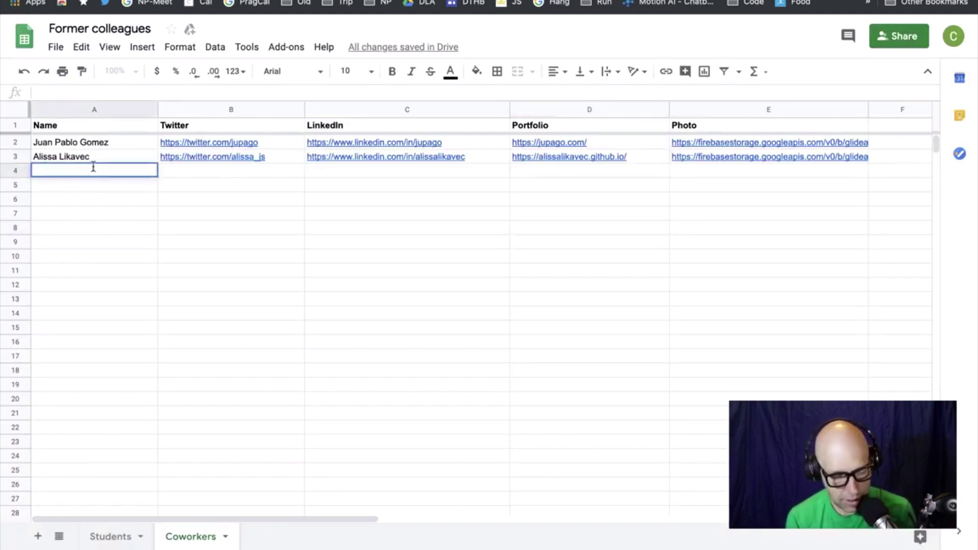
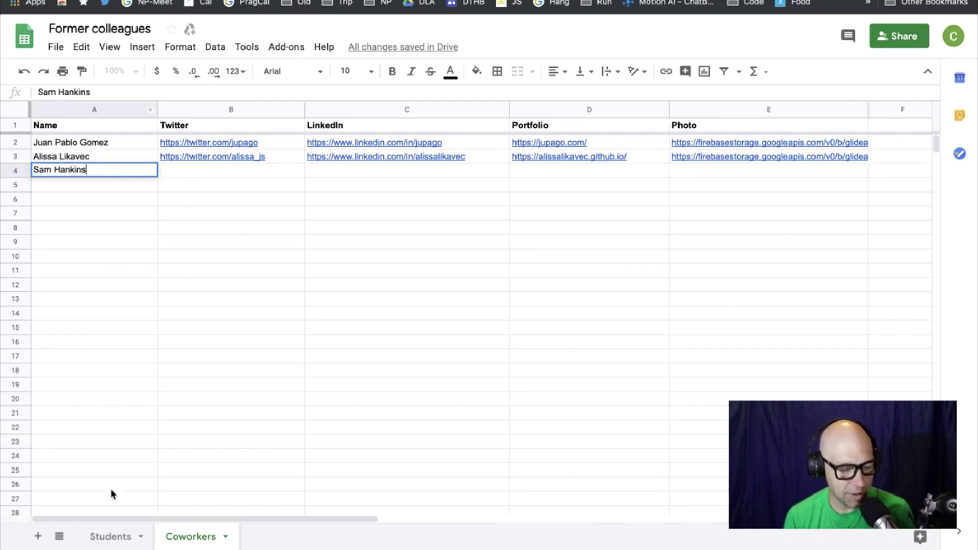
Copy that student's row A7:E7 from Students and paste it into row 4 of Coworkers
left_click(111, 536)
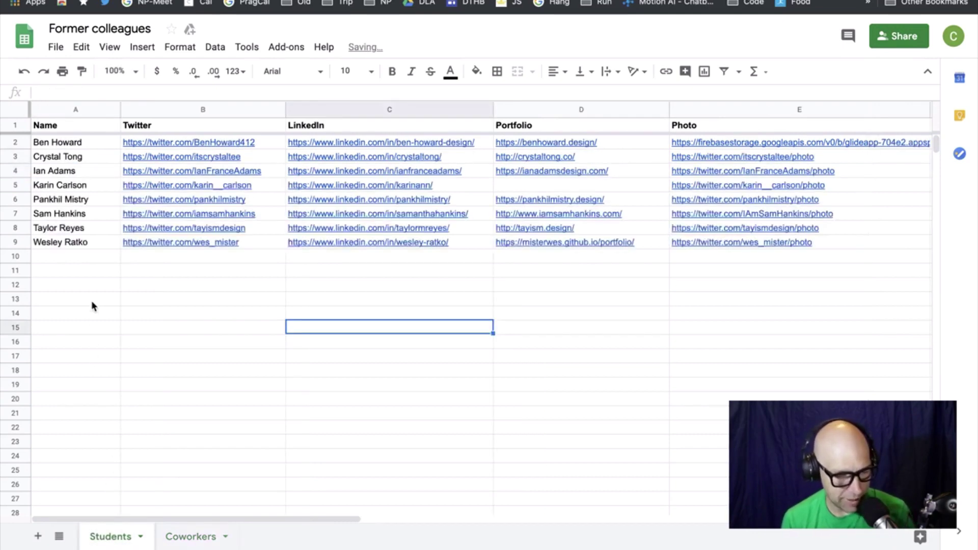
left_click(61, 214)
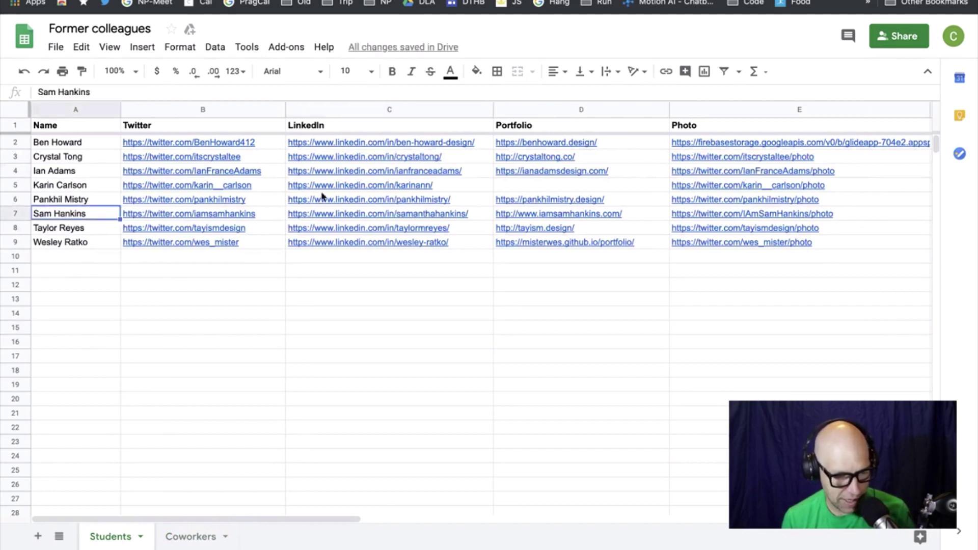
left_click(896, 213, "shift")
key("ctrl+c")
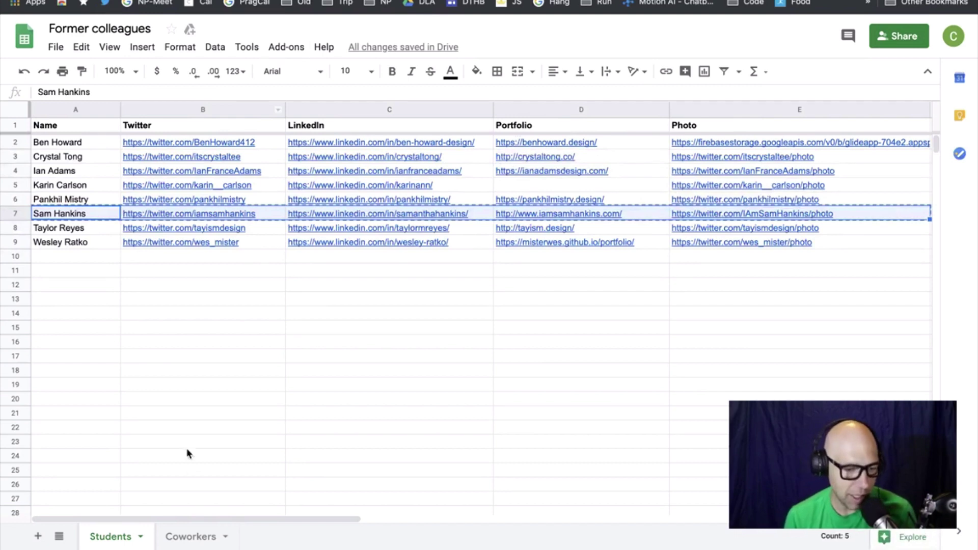
left_click(198, 537)
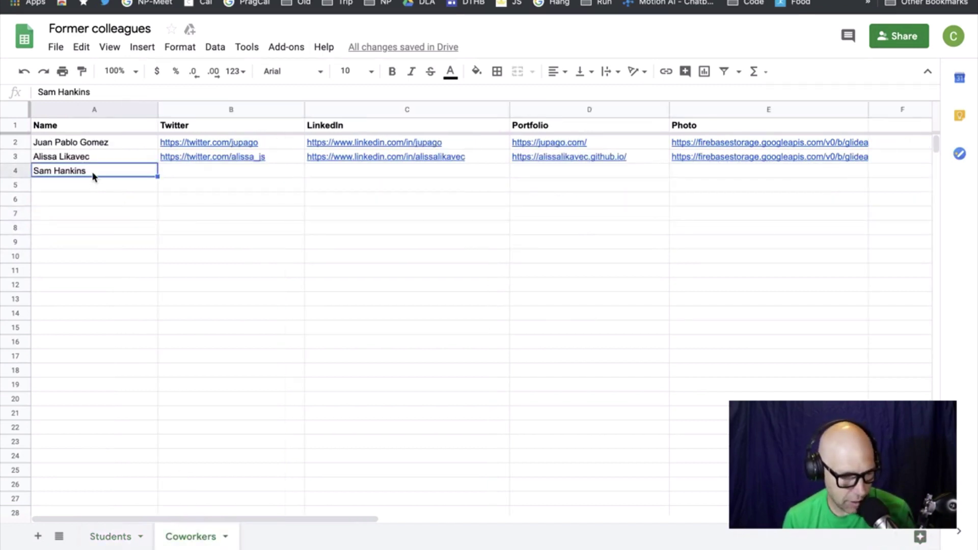
double_click(95, 171)
left_click(707, 172, "shift")
key("ctrl+v")
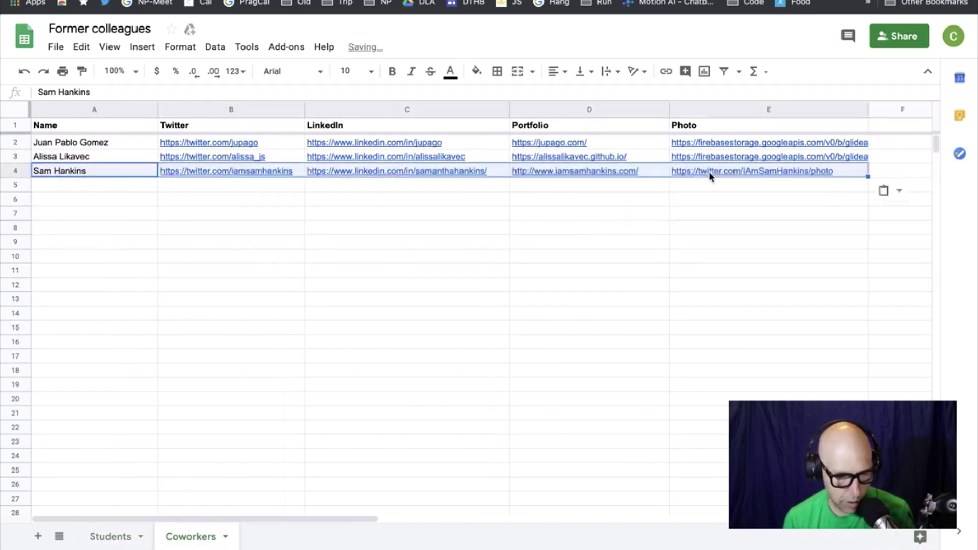
left_click(599, 257)
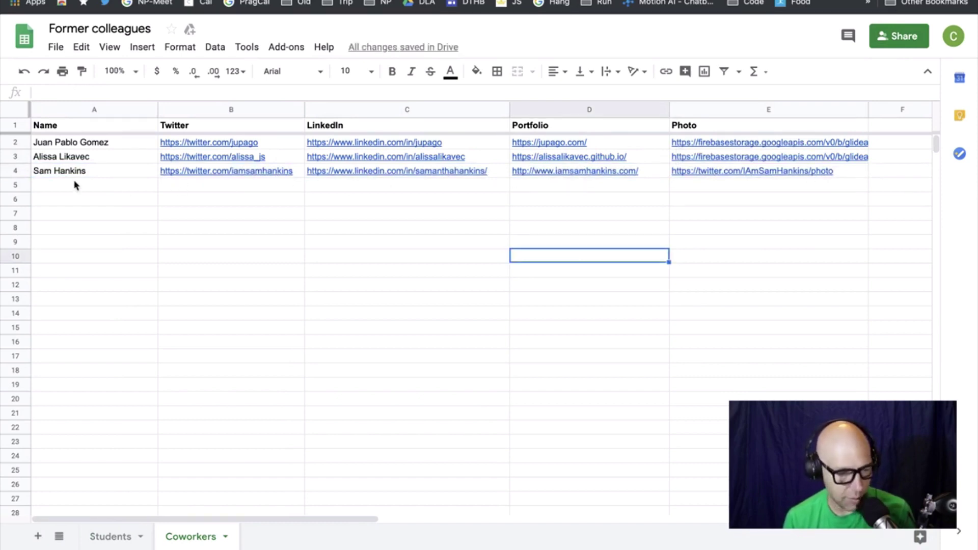
Leave the student's detail page and view the Coworkers list, now with three coworkers
left_click(806, 216)
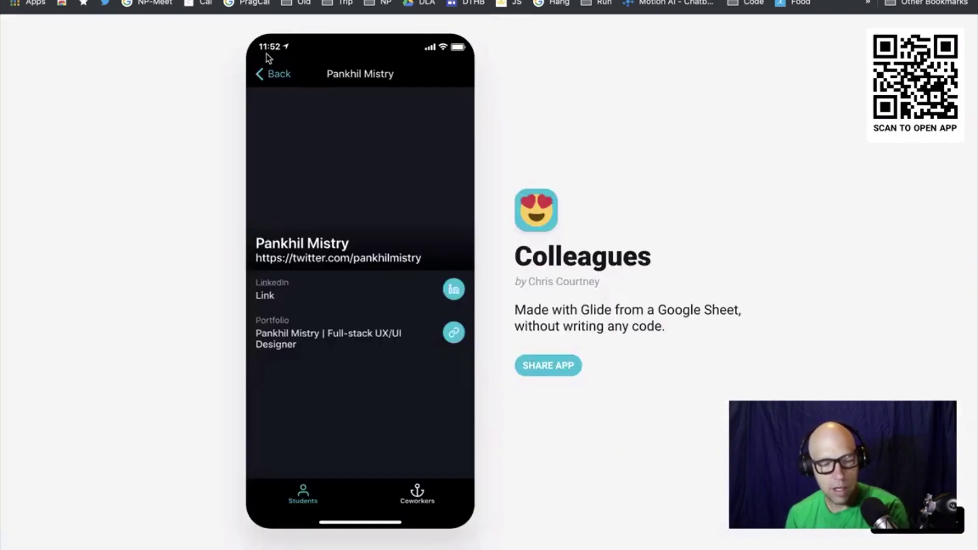
left_click(284, 74)
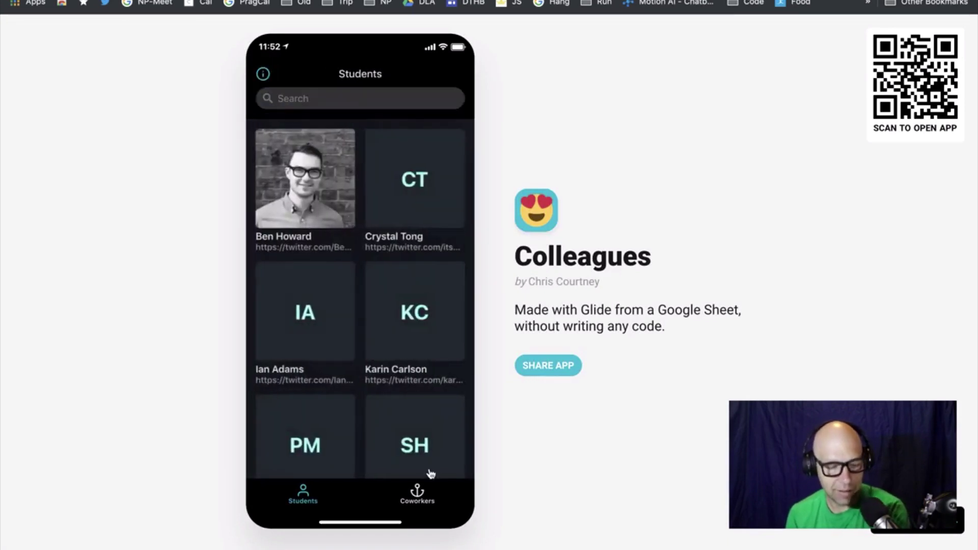
left_click(415, 494)
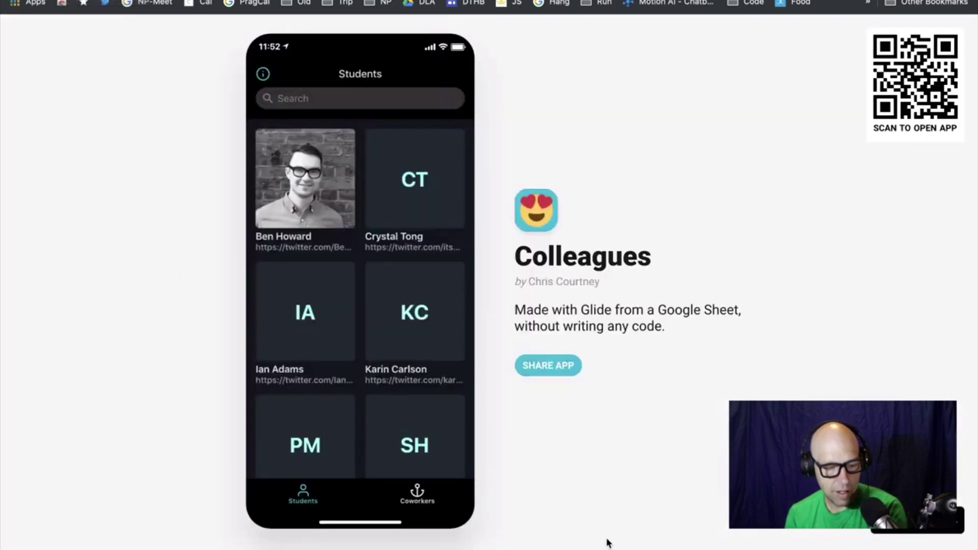
left_click(423, 502)
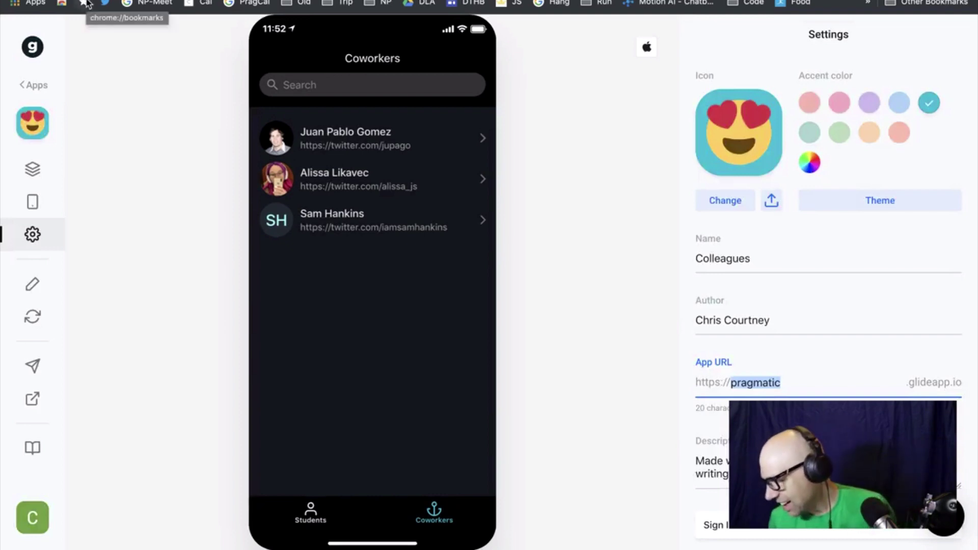
Show the Students grid in the builder preview, then return to the spreadsheet
left_click(317, 516)
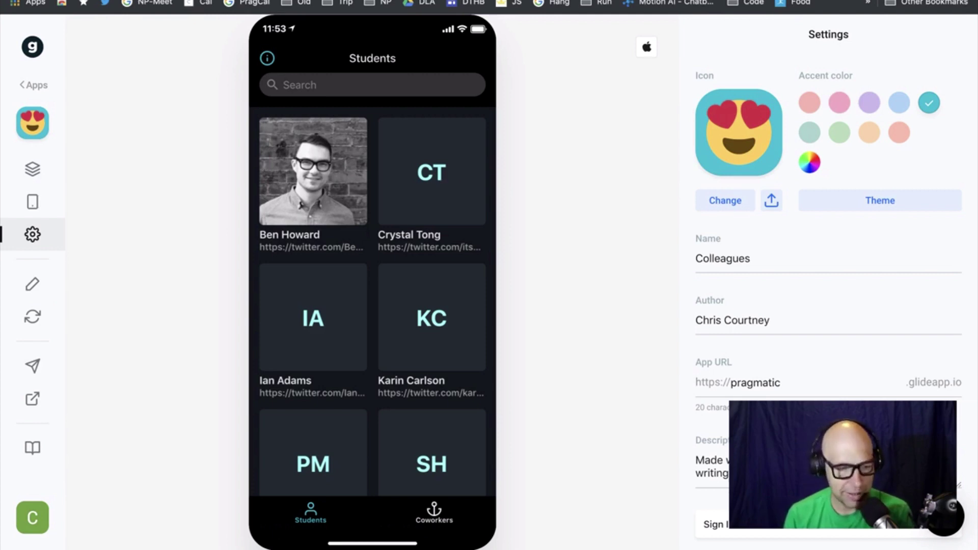
key("ctrl+Tab")
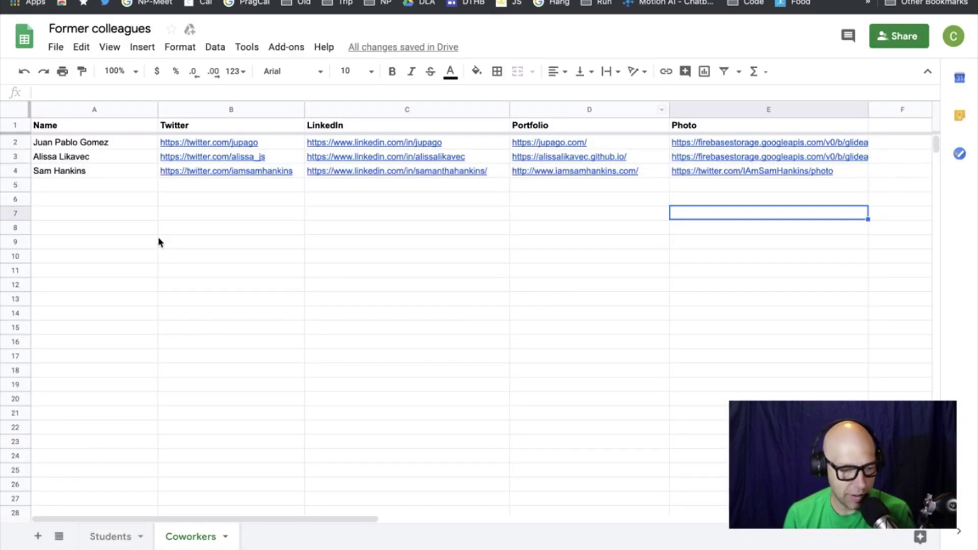
On the Students sheet, edit cell A3 so the name becomes one word with a lowercase 't' surname
left_click(169, 533)
left_click(124, 537)
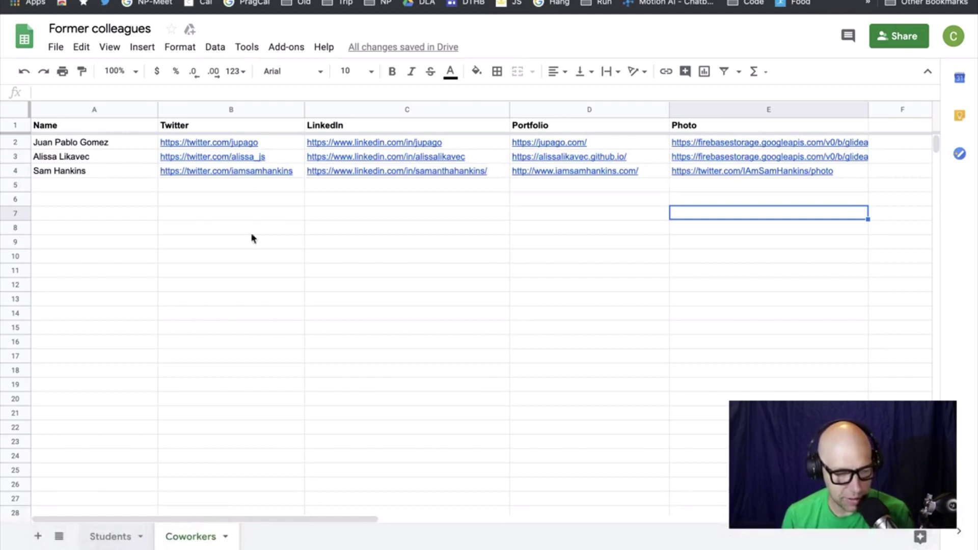
left_click(63, 158)
double_click(63, 157)
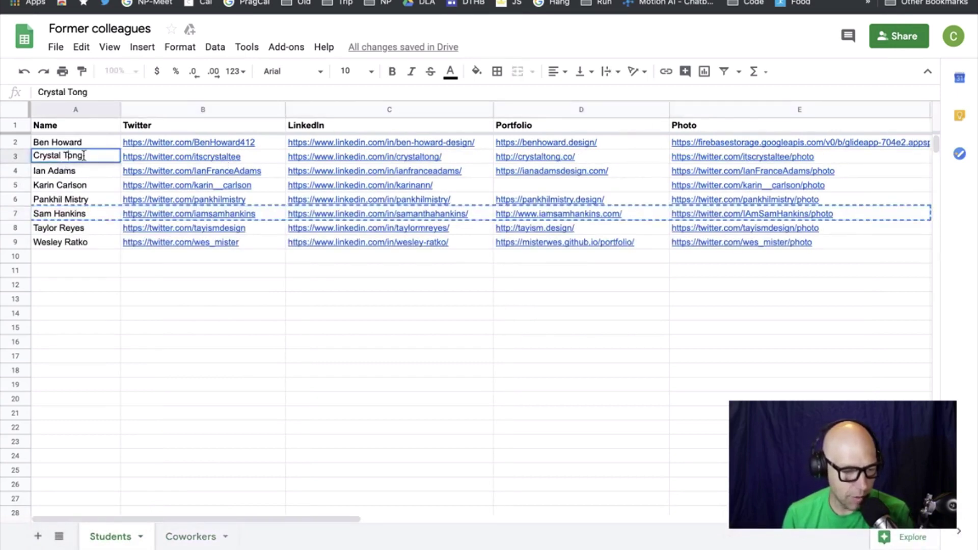
key("BackSpace")
key("BackSpace")
type("t")
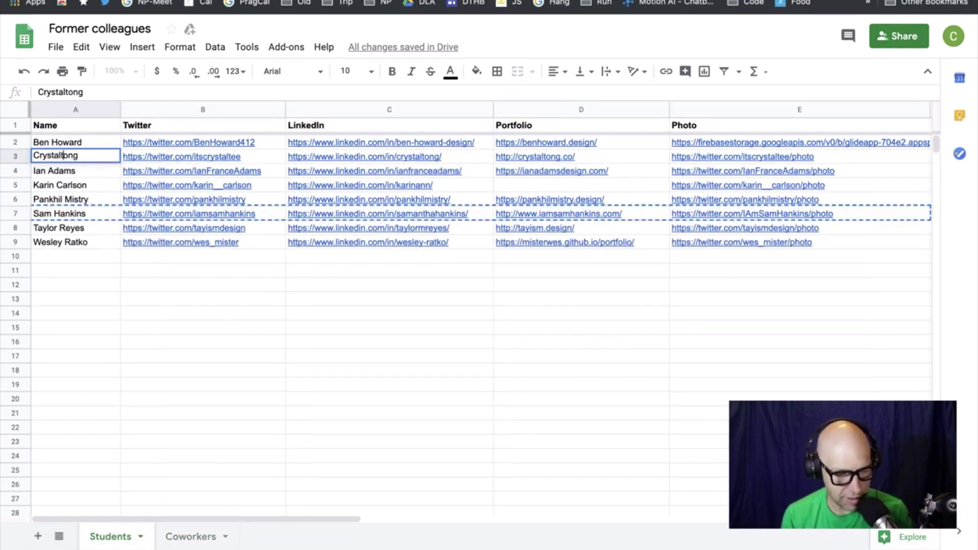
left_click(134, 318)
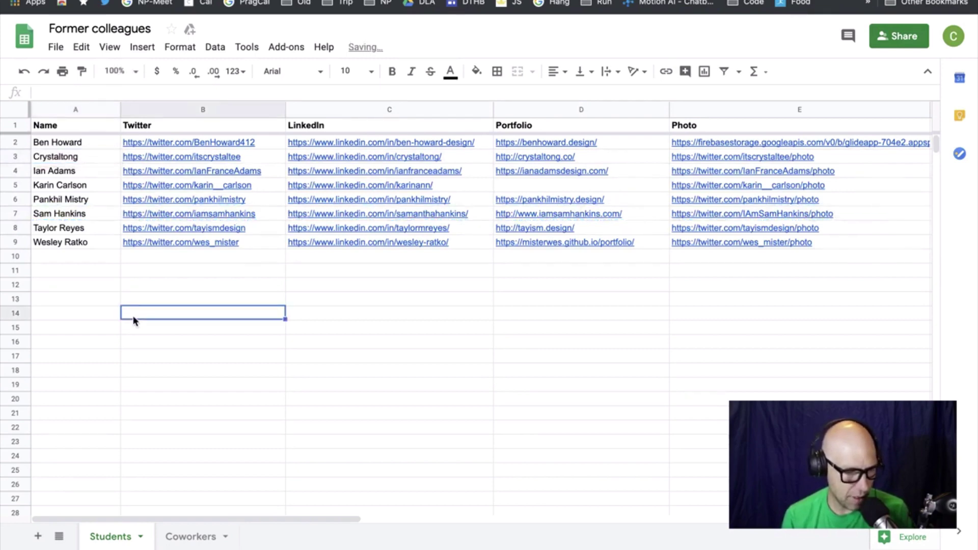
mouse_move(168, 242)
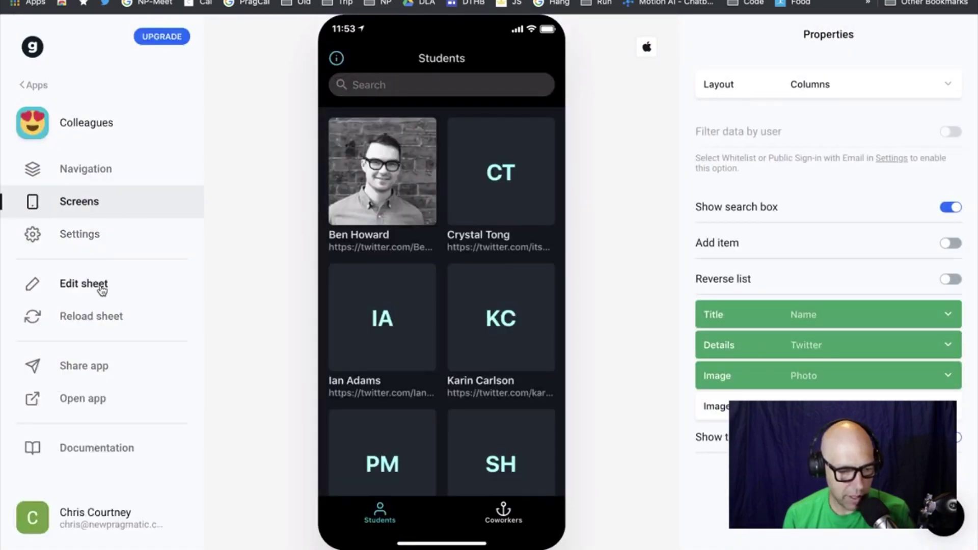
Reload the sheet in Glide to show the merged student name, then return to Sheets
left_click(98, 312)
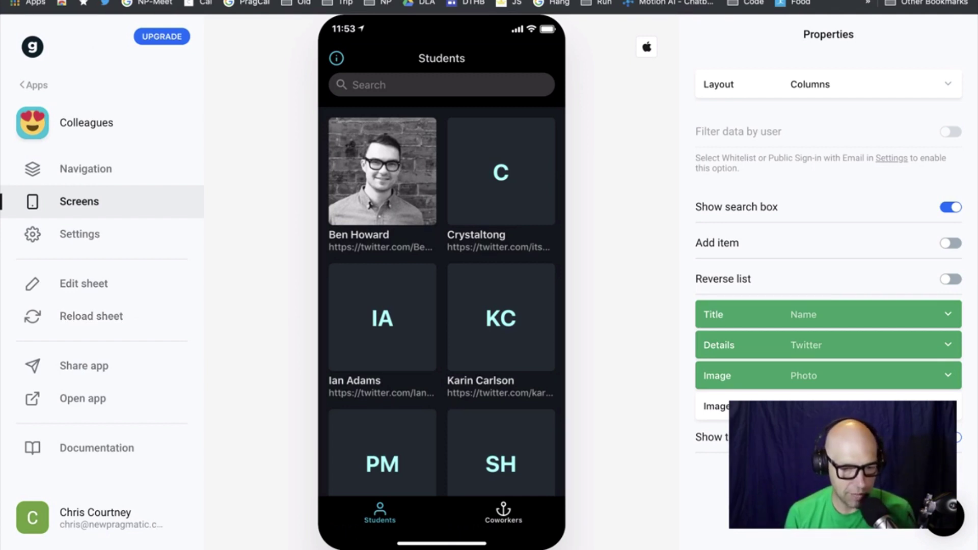
left_click(566, 1)
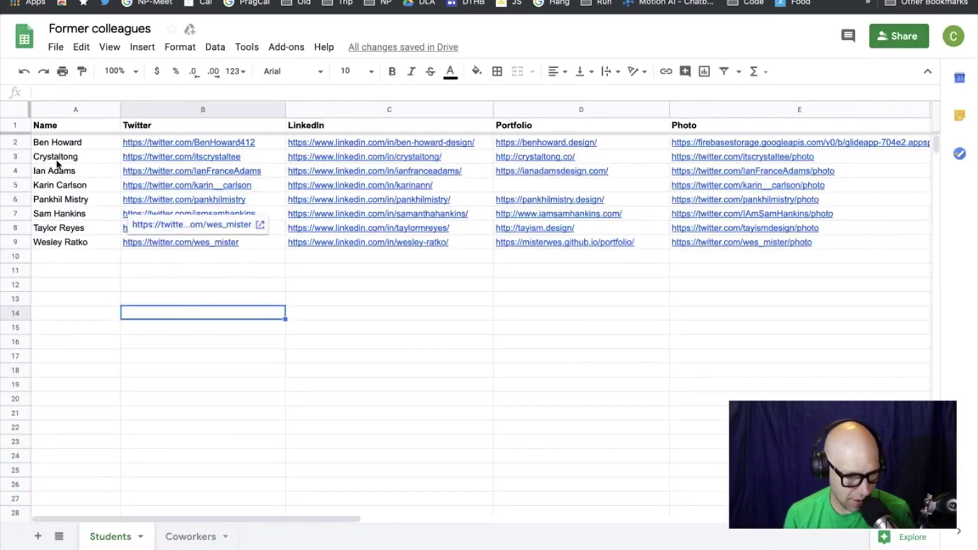
Add the missing space before the lowercase surname in cell A3, then return to Glide
double_click(57, 160)
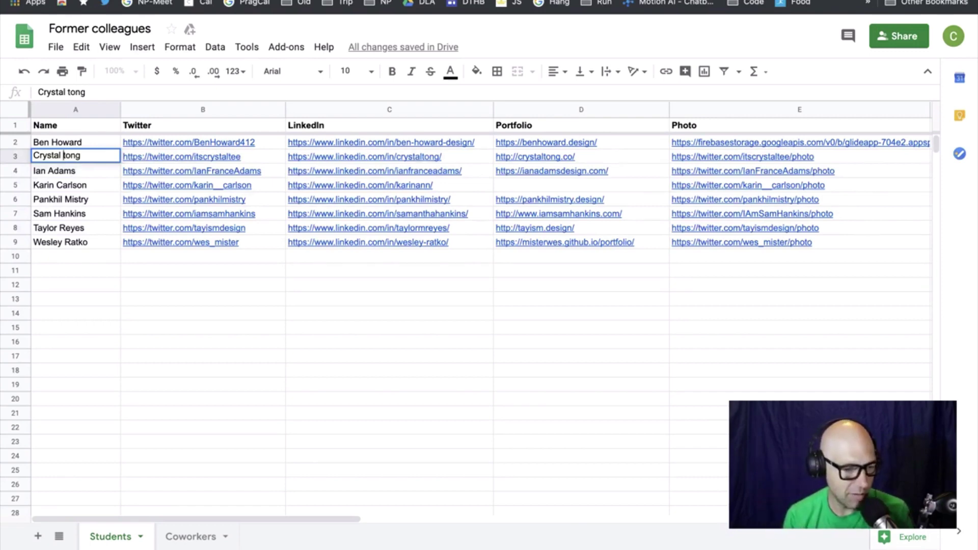
key("ctrl+Tab")
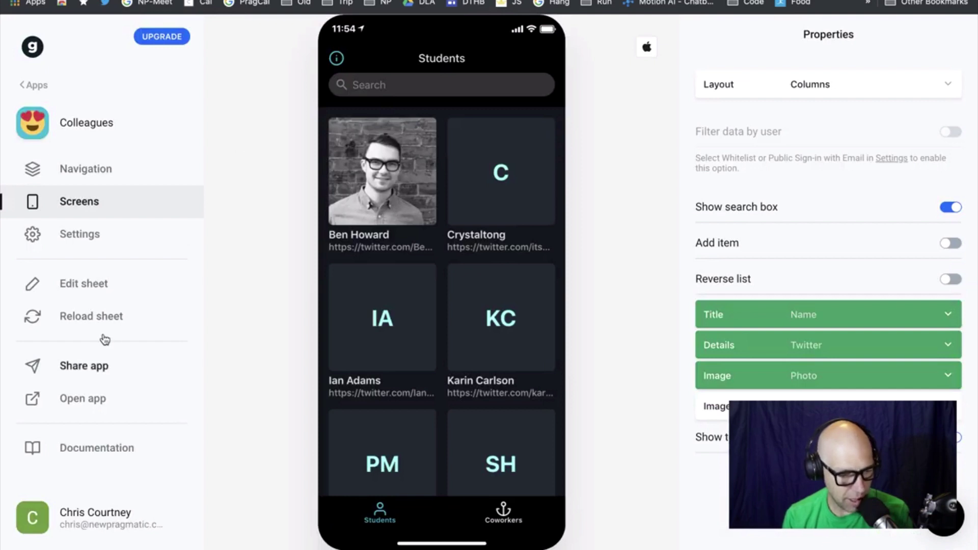
Reload the sheet data repeatedly, checking the spreadsheet, until the second card shows initials Ct
left_click(98, 319)
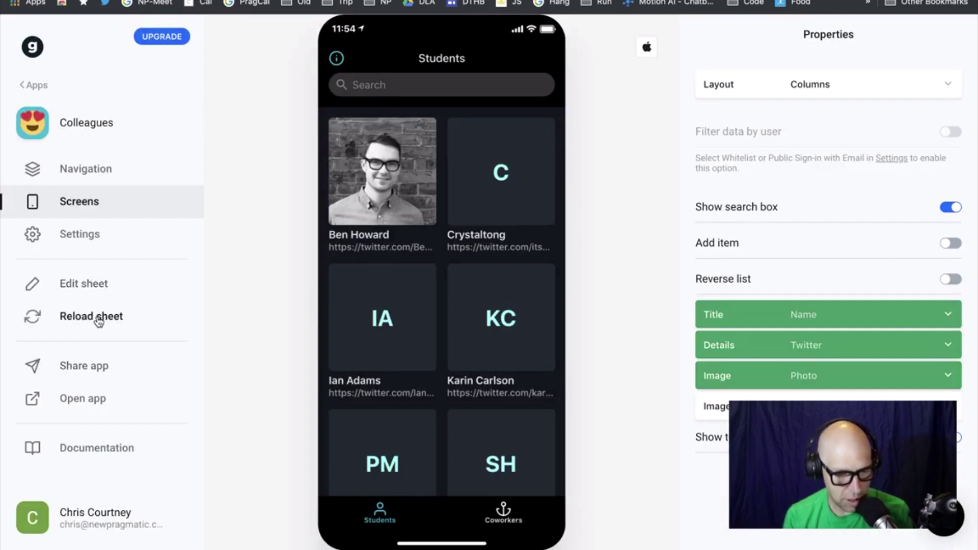
left_click(98, 319)
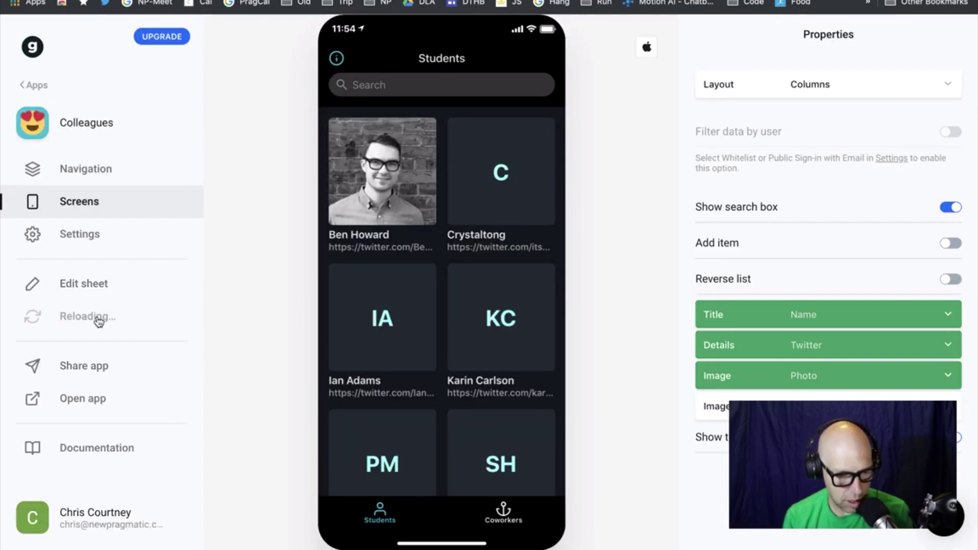
key("ctrl+shift+Tab")
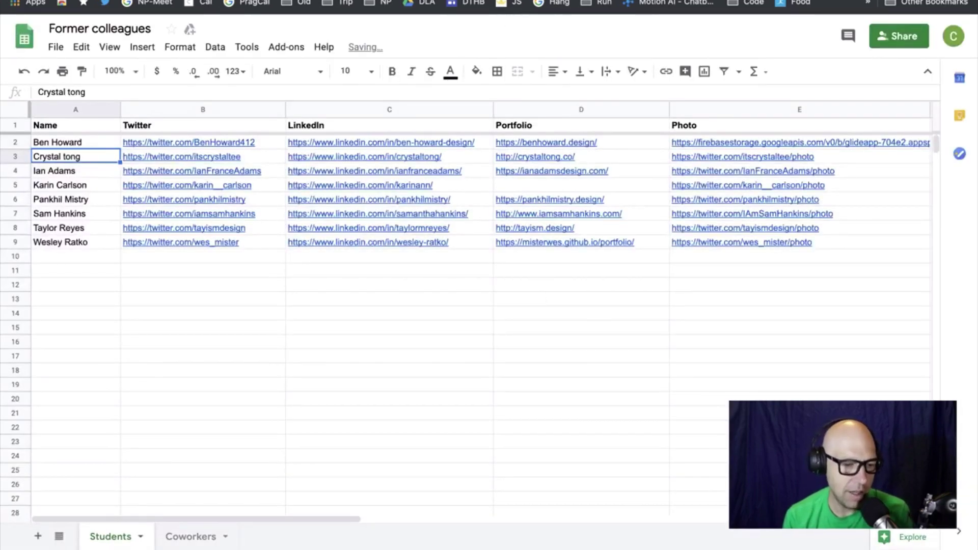
key("ctrl+Tab")
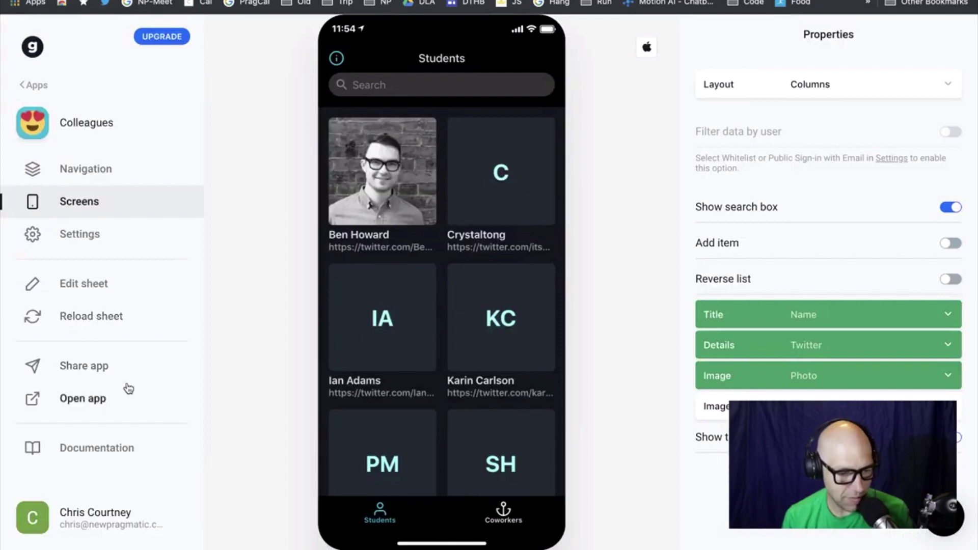
left_click(74, 318)
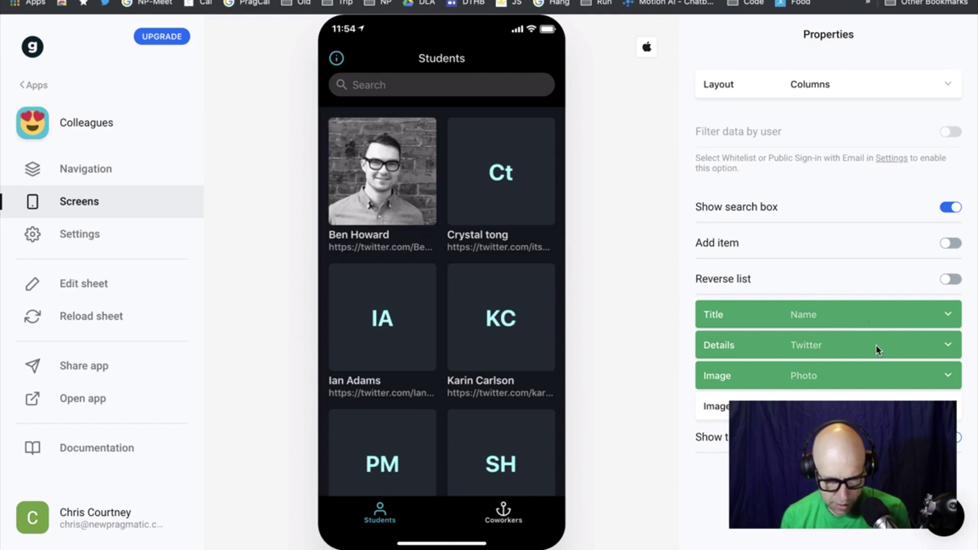
Look at tab navigation, the first student's detail screen and the layout options, keeping Columns
left_click(89, 175)
left_click(81, 201)
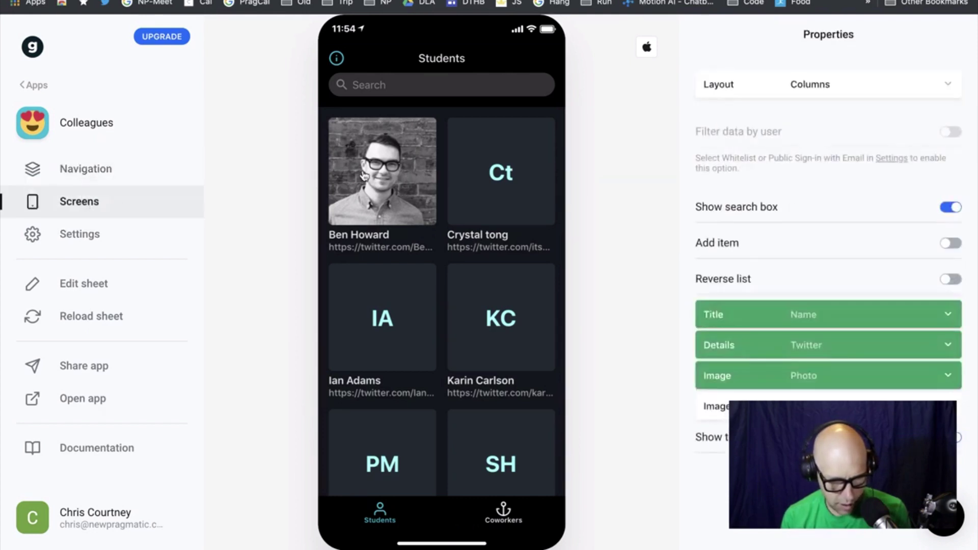
left_click(364, 176)
left_click(359, 56)
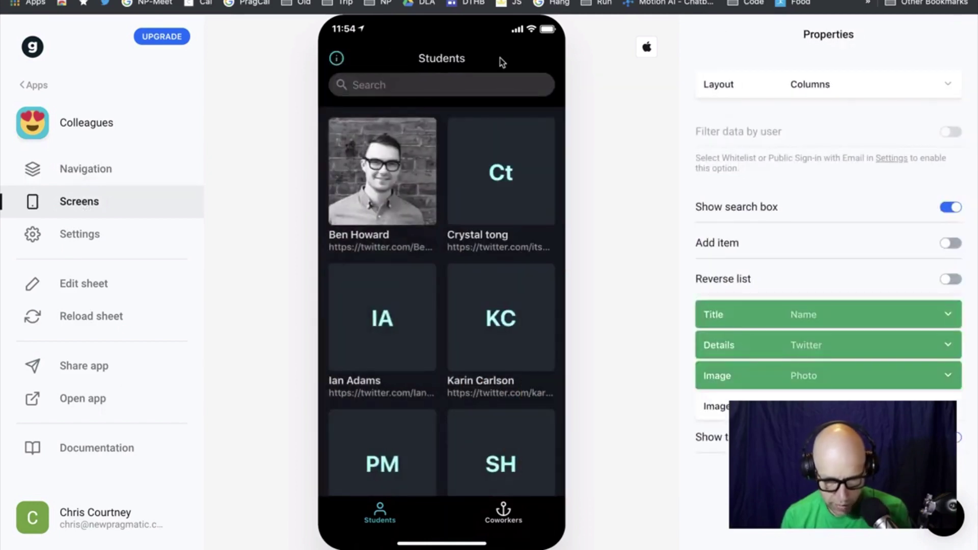
left_click(869, 92)
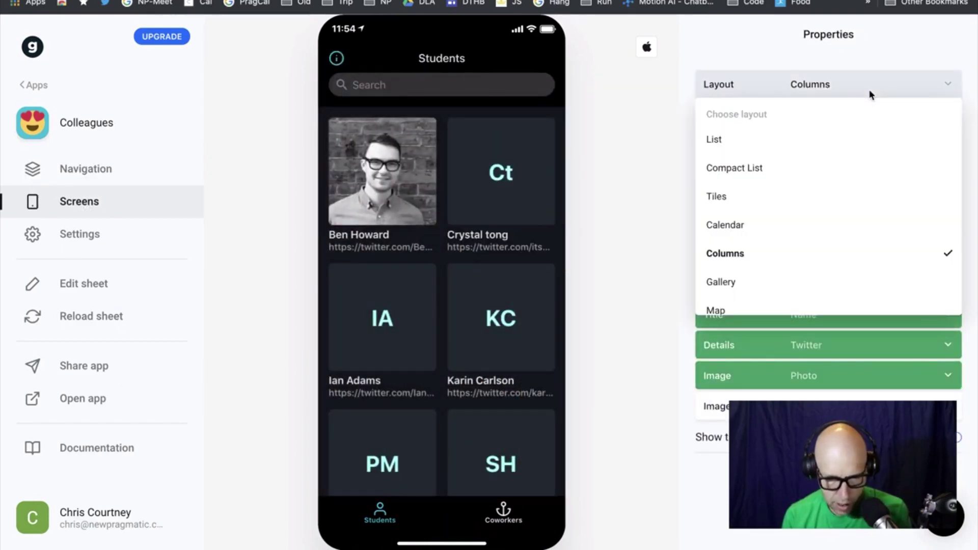
left_click(676, 281)
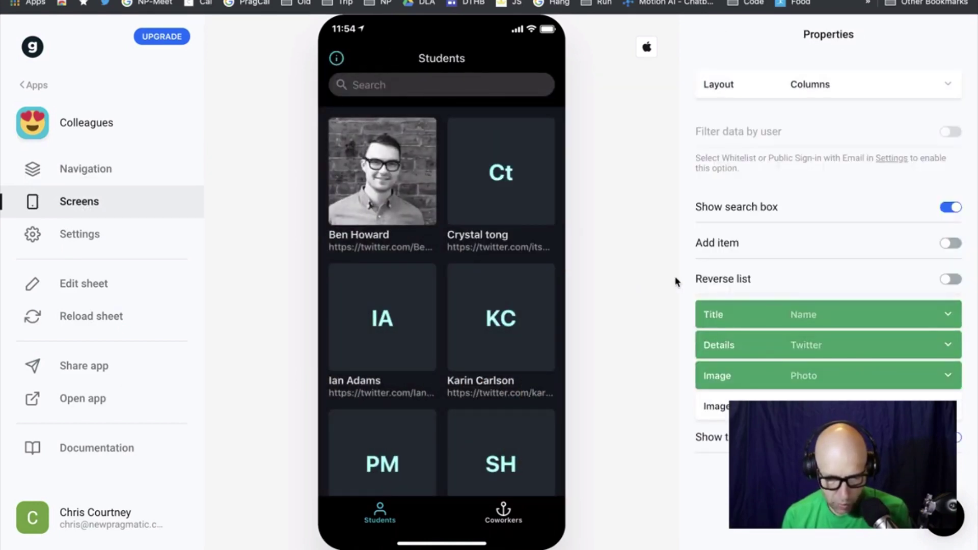
Switch the card title column to Twitter, then back to Name
left_click(948, 316)
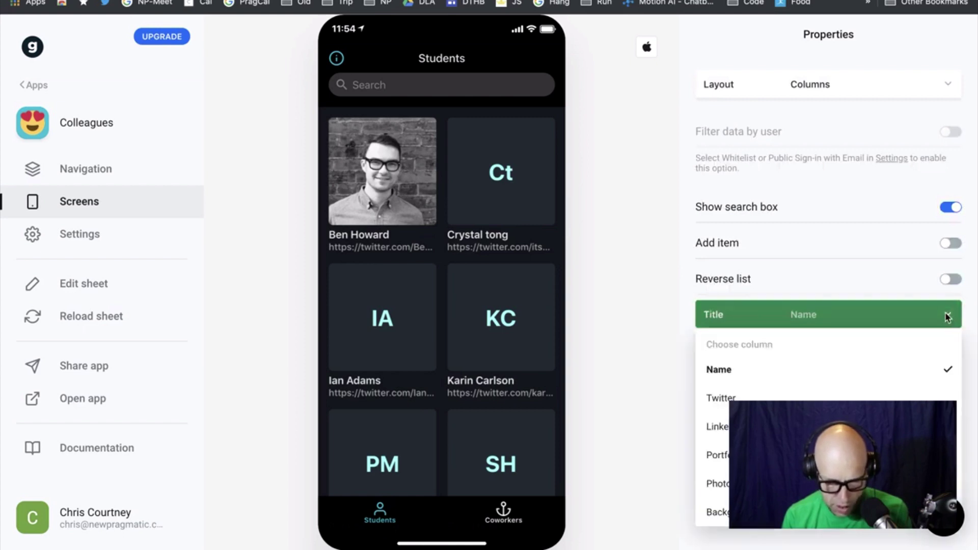
left_click(893, 398)
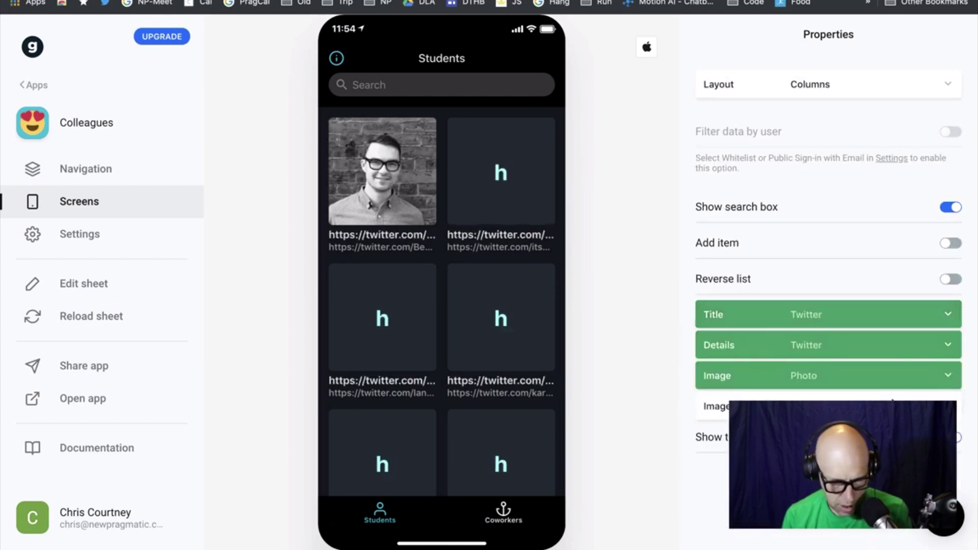
left_click(946, 313)
left_click(901, 380)
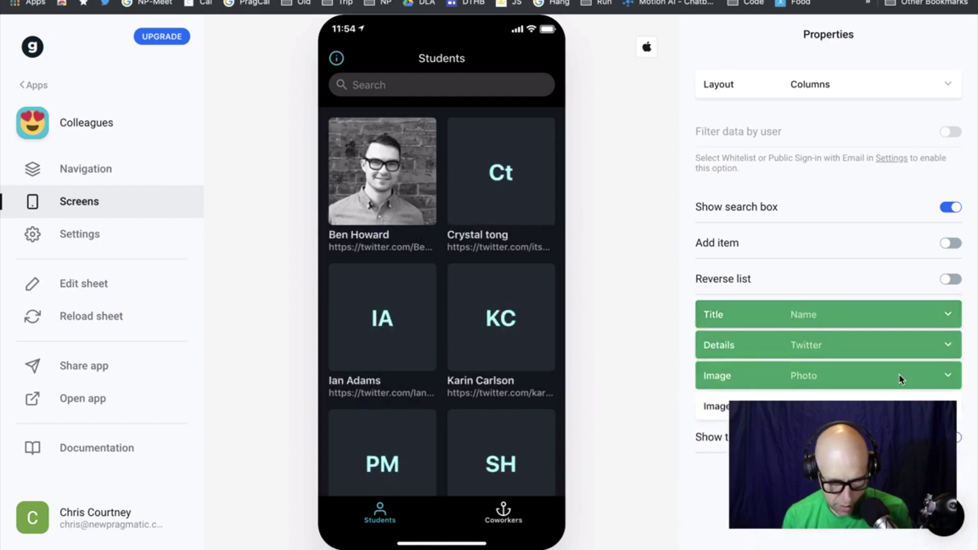
Toggle Show search box and Reverse list off and on, restoring both to their original settings
left_click(949, 207)
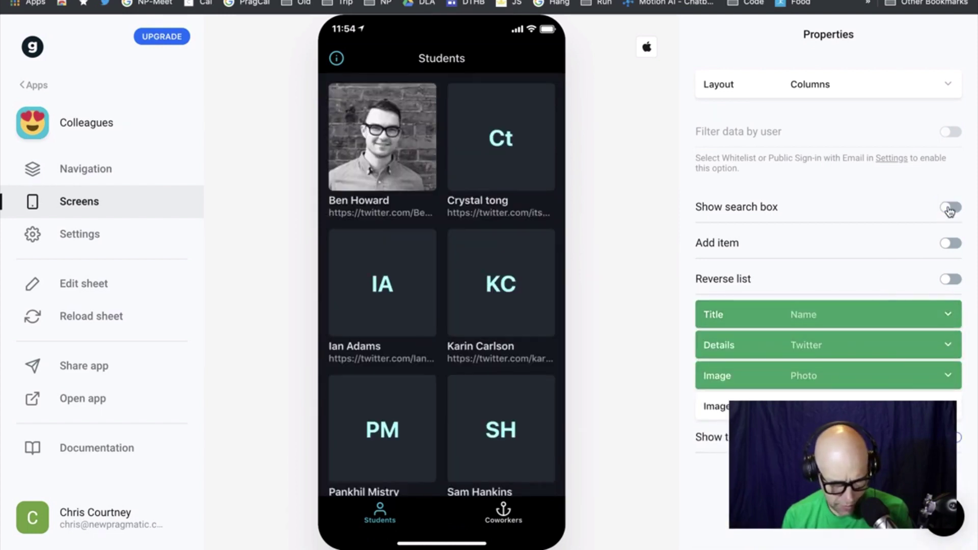
left_click(949, 208)
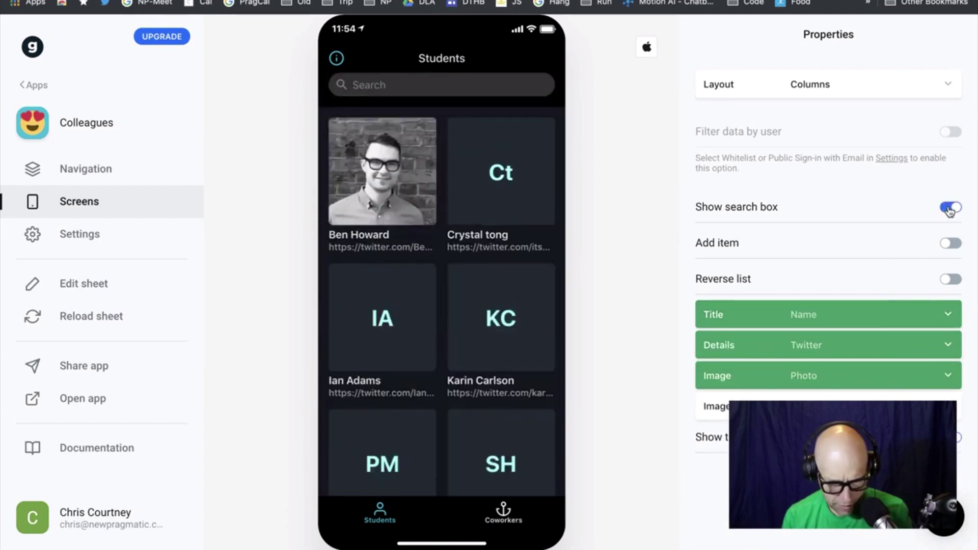
left_click(953, 279)
left_click(952, 280)
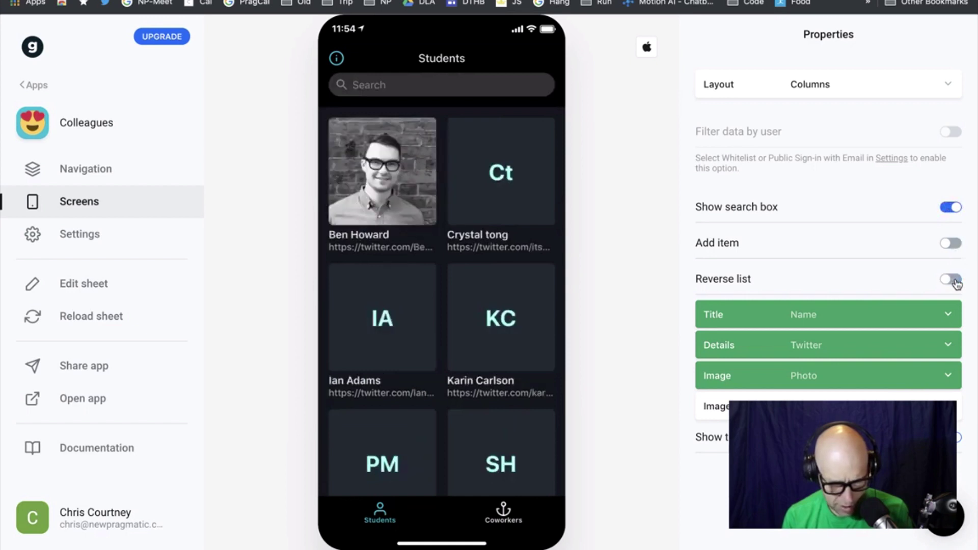
left_click(952, 280)
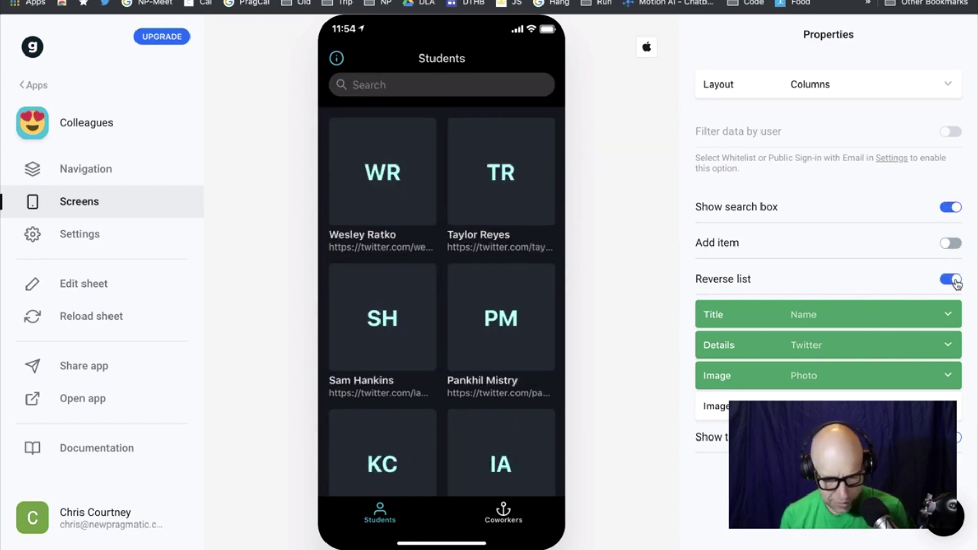
left_click(956, 282)
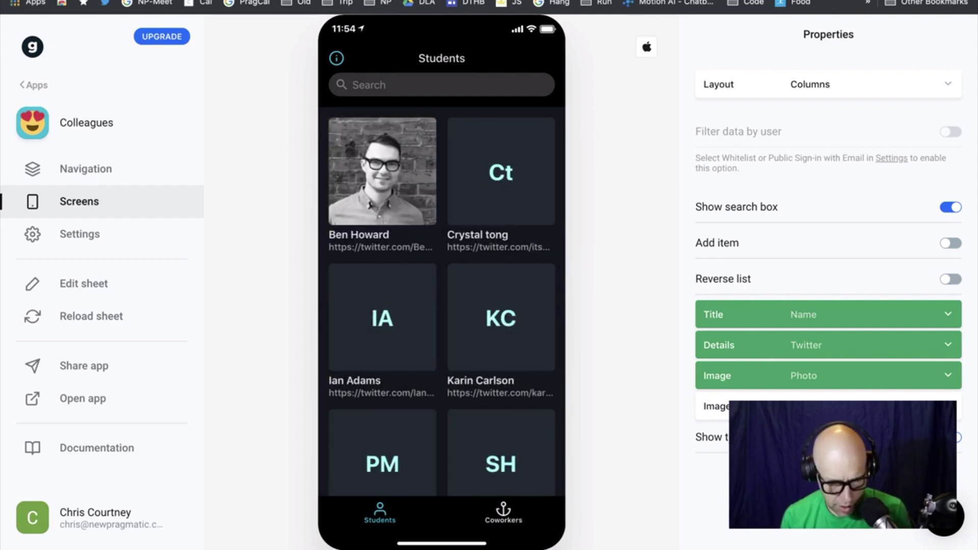
Toggle Show tile initials off and on several times, leaving it on, and switch to the spreadsheet
left_click(952, 437)
left_click(952, 437)
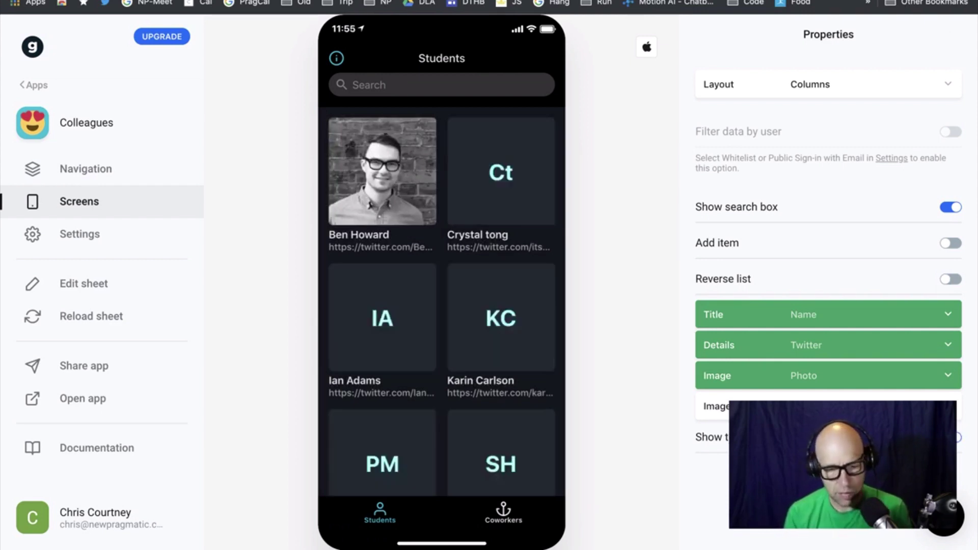
left_click(951, 437)
left_click(952, 437)
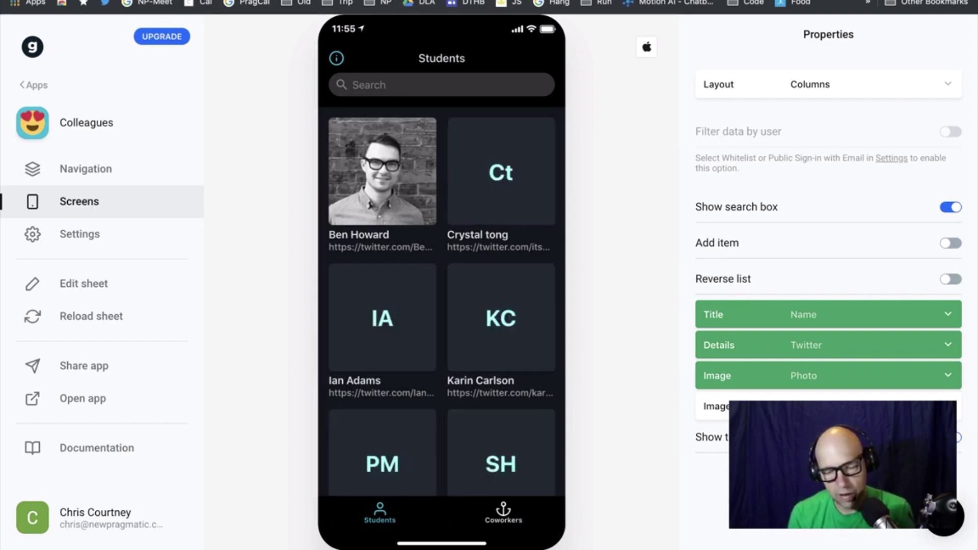
left_click(951, 437)
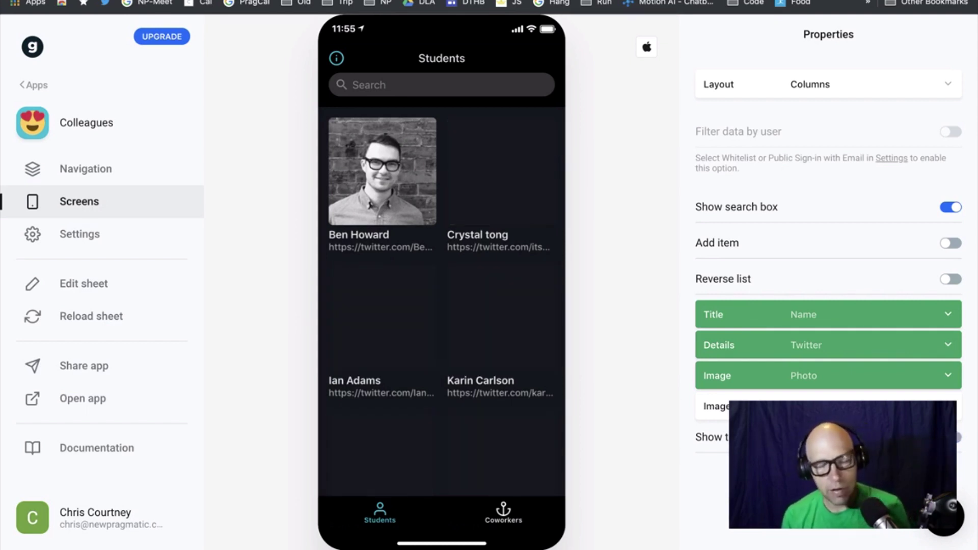
left_click(952, 437)
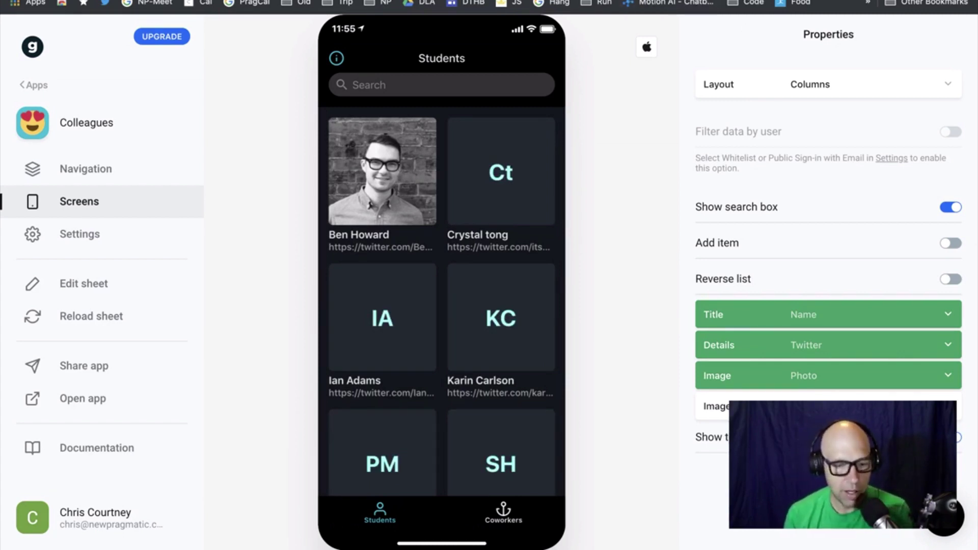
key("ctrl+Tab")
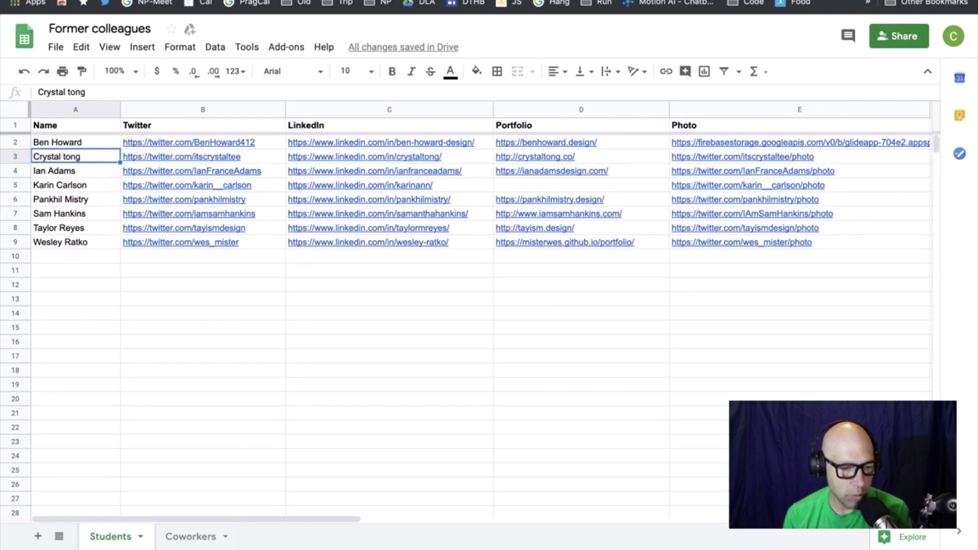
Leave the Former colleagues Students sheet and return to the Glide editor tab
key("ctrl+shift+Tab")
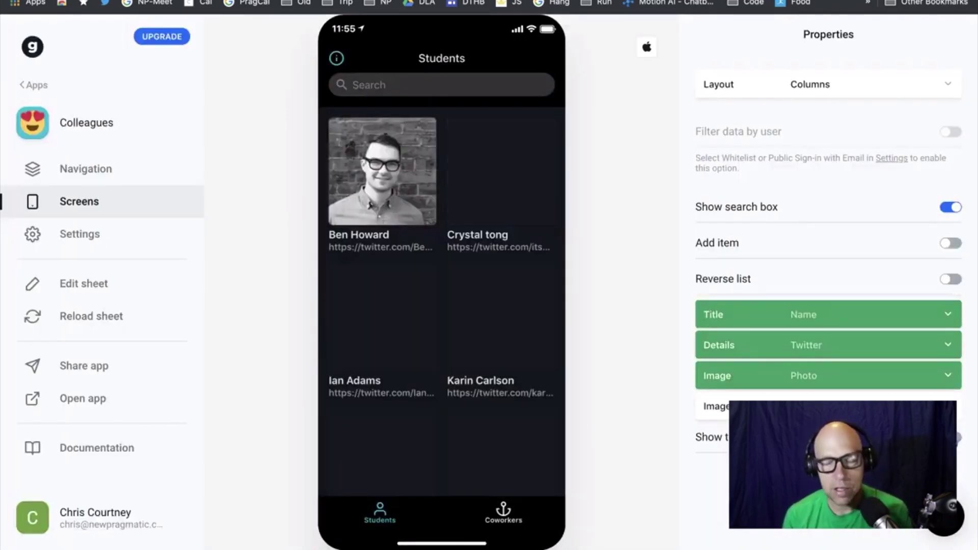
Change the Students layout to Gallery, then Map, and view the map preview as a list
left_click(881, 82)
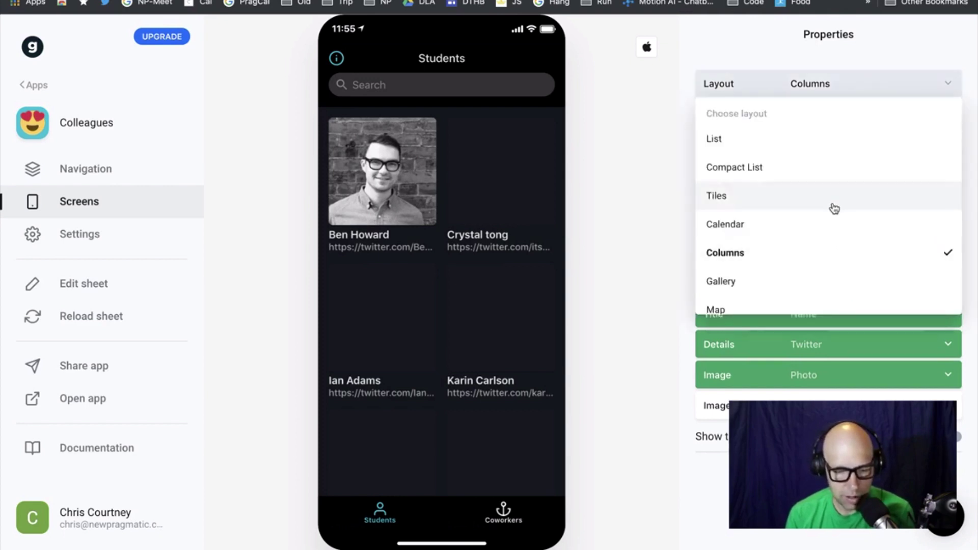
left_click(831, 282)
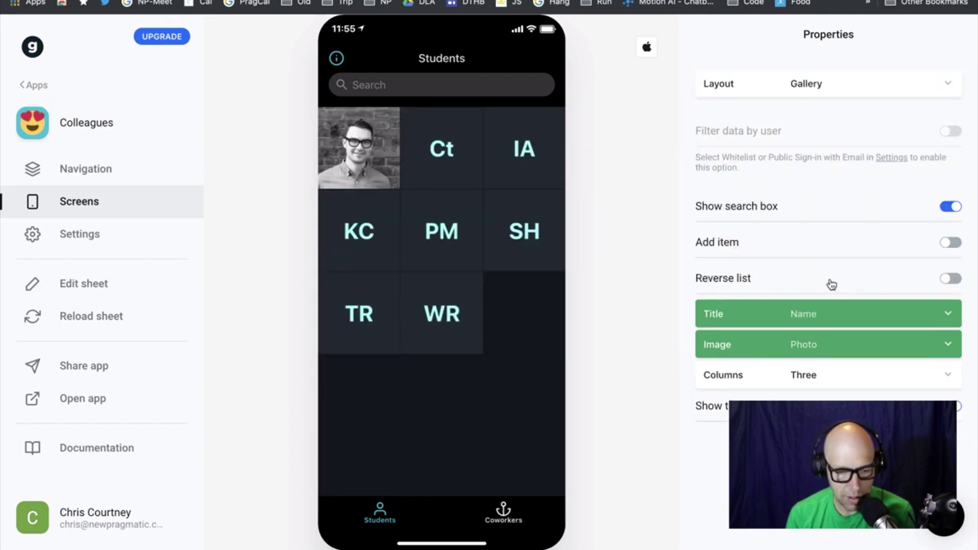
left_click(827, 83)
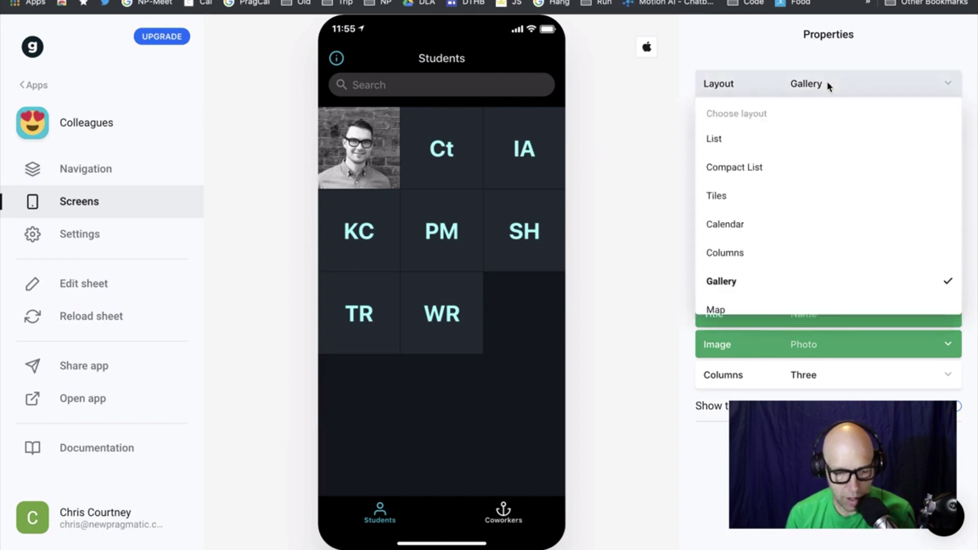
left_click(821, 306)
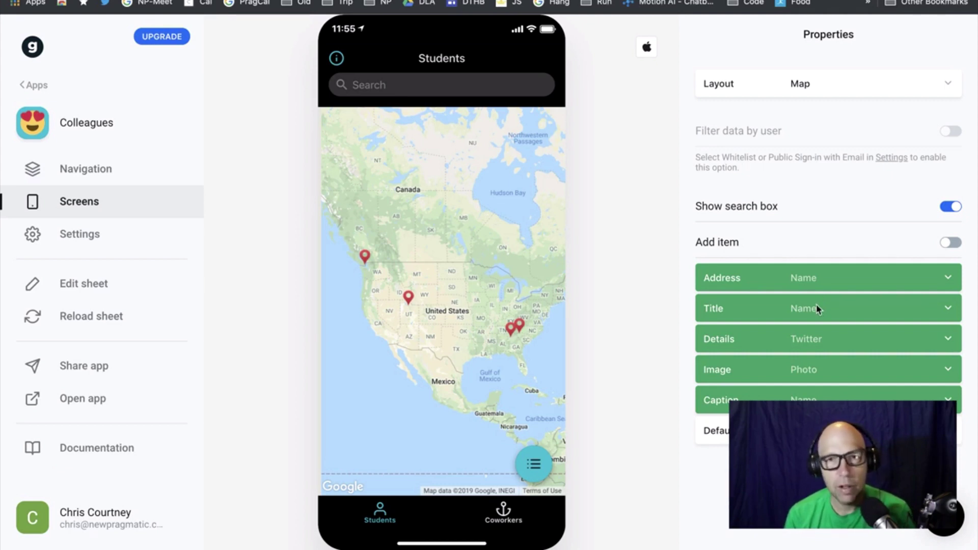
left_click(542, 464)
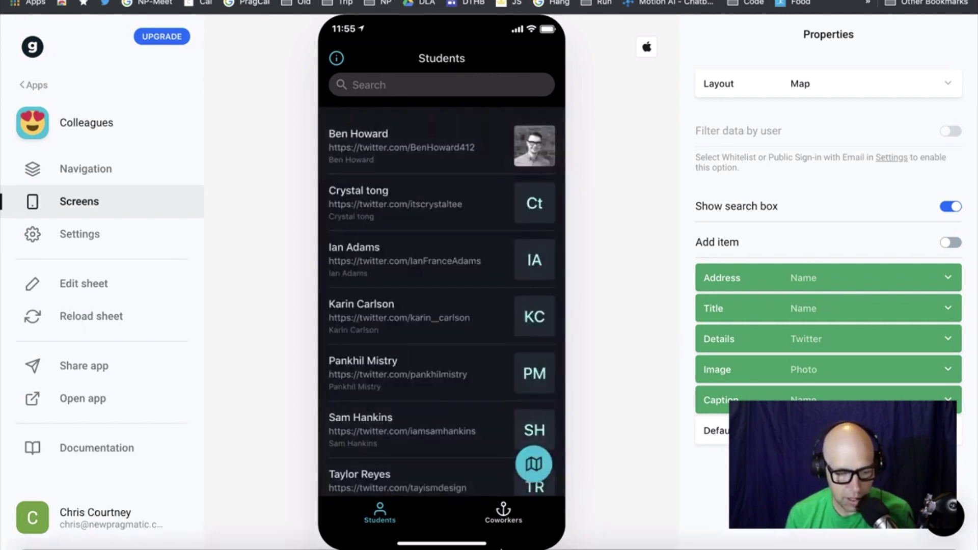
Preview the Coworkers screen from the app's tab bar
mouse_move(497, 547)
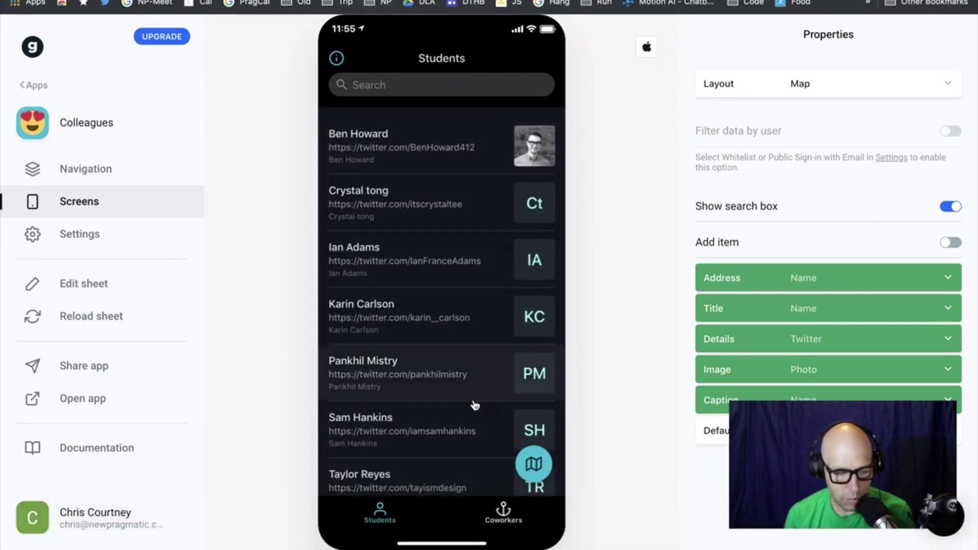
scroll(473, 404, "down", 3)
scroll(474, 405, "up", 3)
left_click(503, 520)
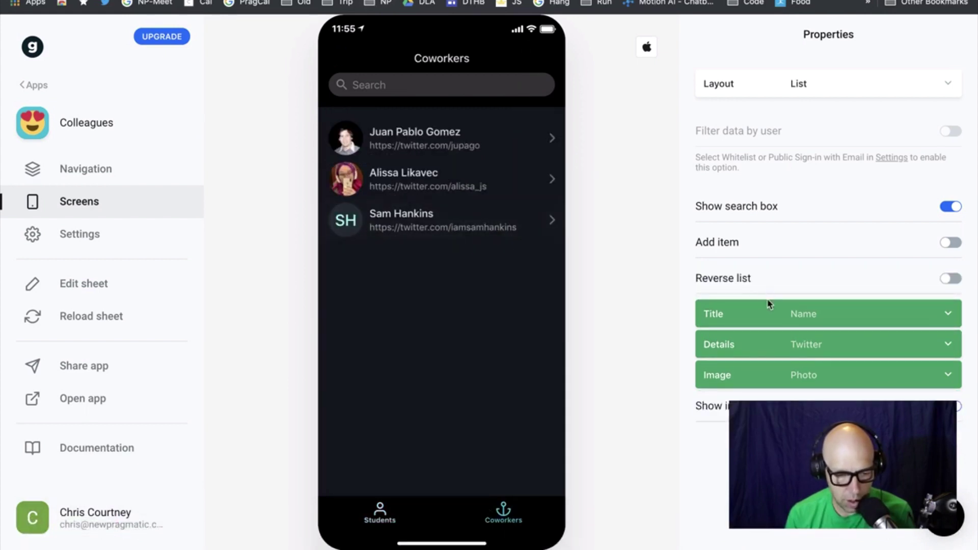
Try the Map layout for Coworkers, revert it to List, and go back to My Apps
left_click(843, 88)
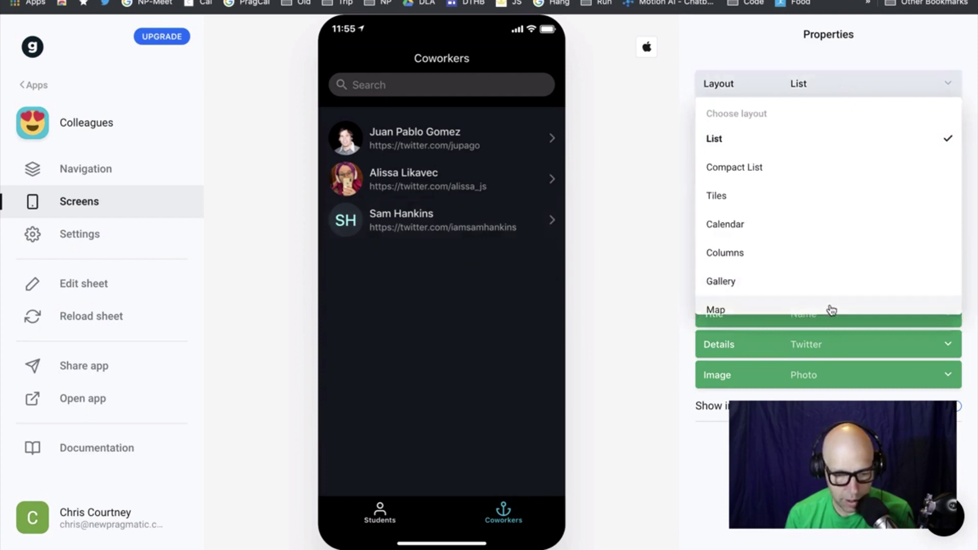
left_click(829, 307)
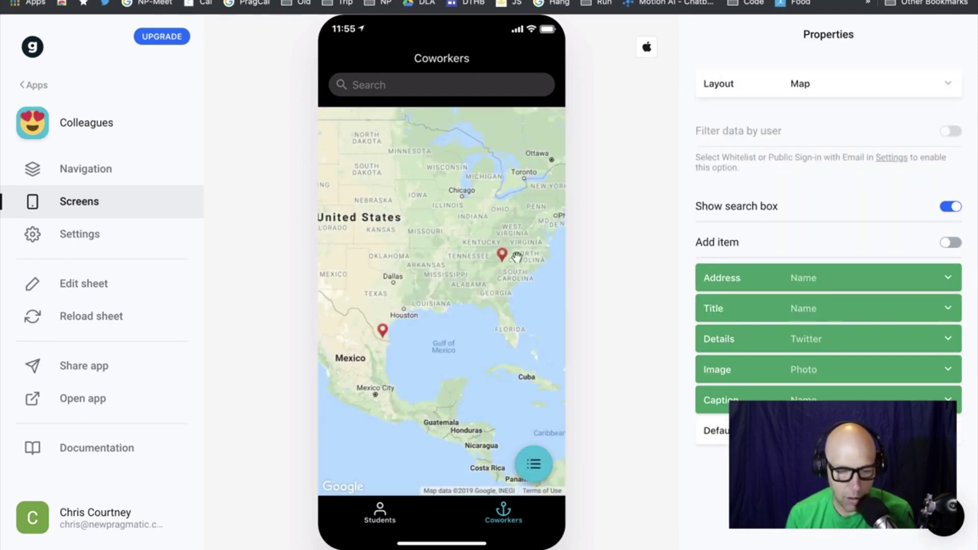
left_click(861, 93)
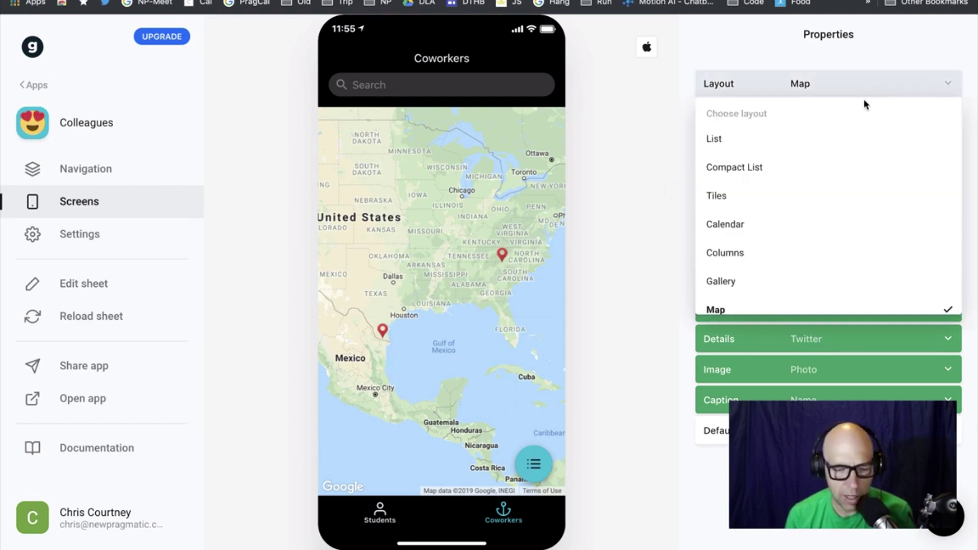
left_click(861, 139)
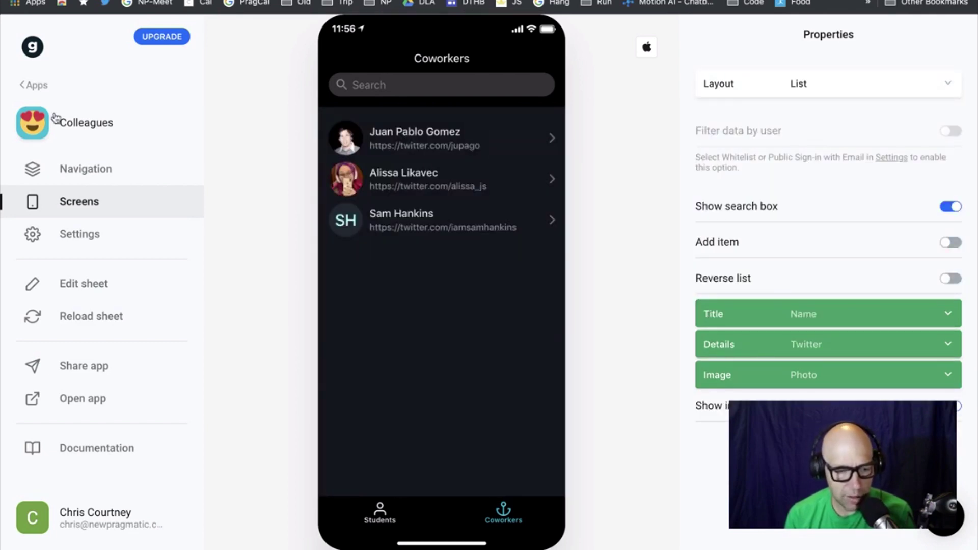
left_click(30, 89)
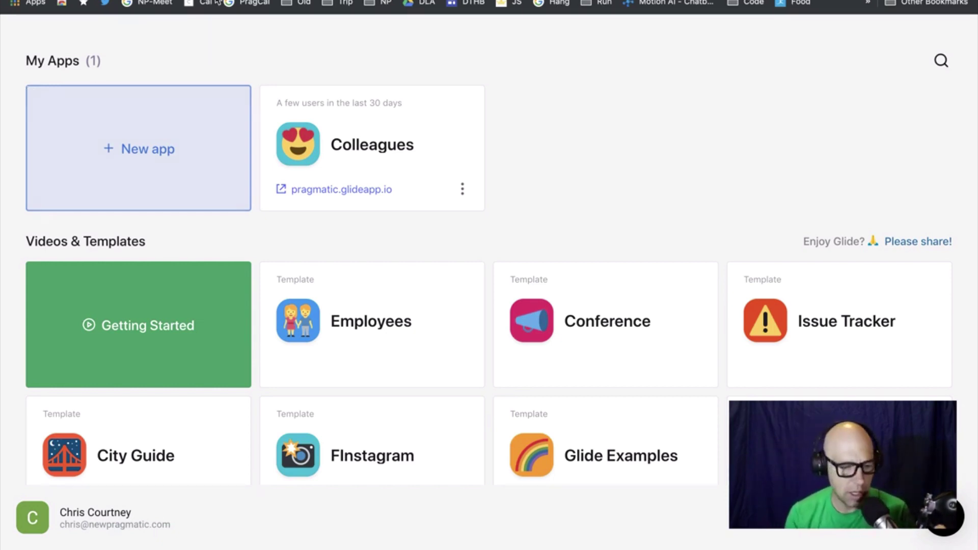
In Colleagues, open a coworker and try LinkedIn, then Portfolio as Title details, ending on Twitter
left_click(405, 155)
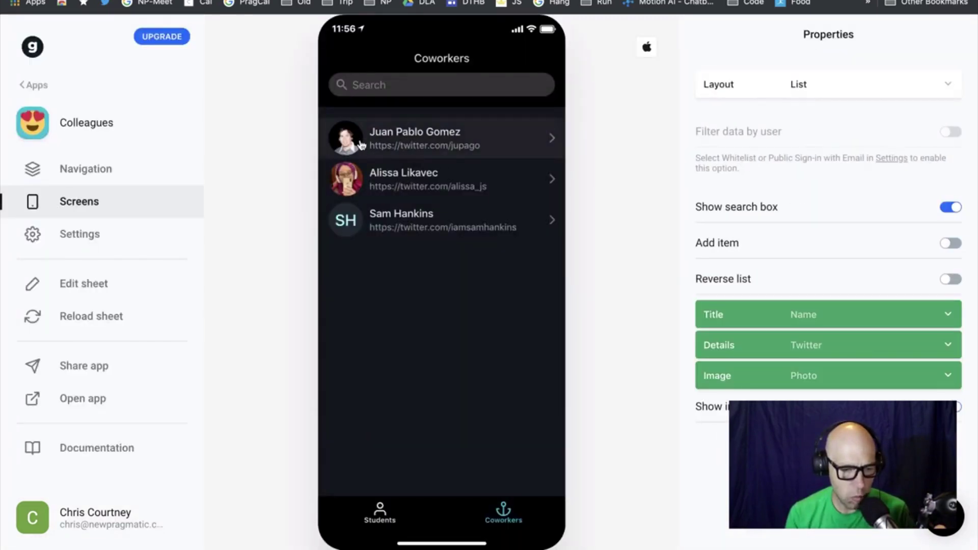
left_click(353, 187)
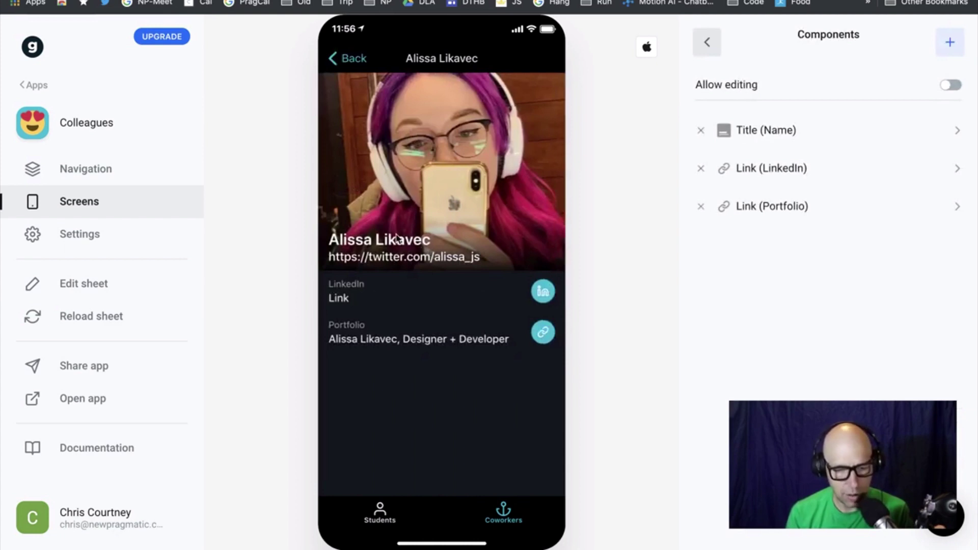
left_click(774, 136)
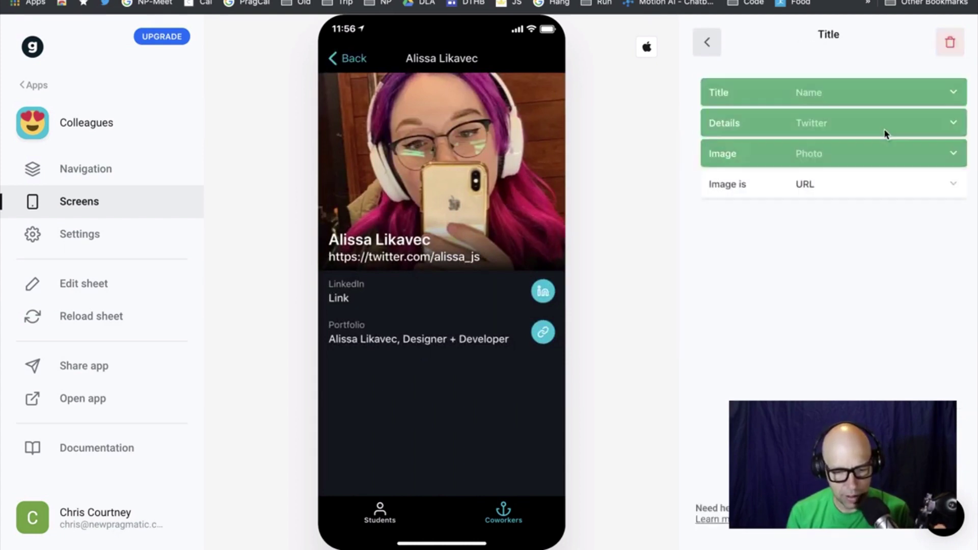
left_click(848, 120)
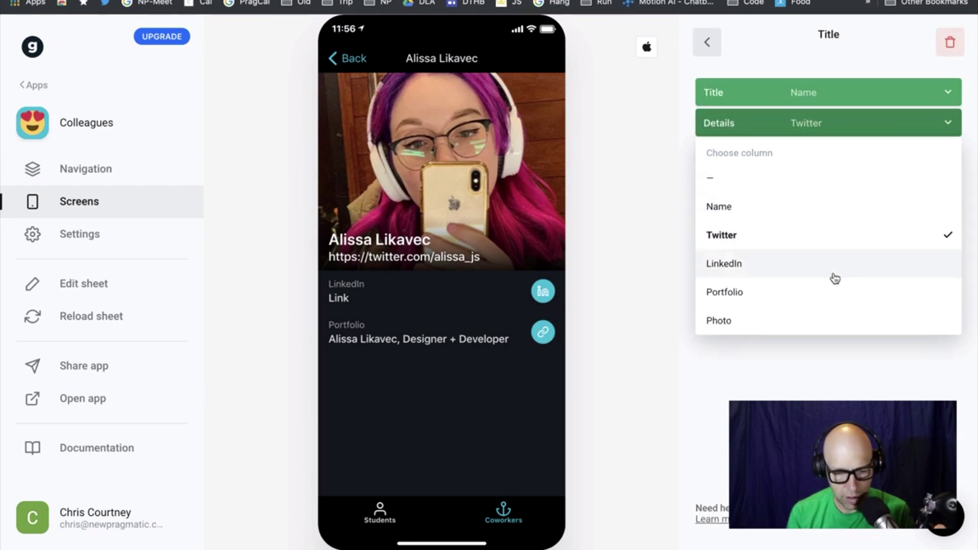
left_click(835, 279)
left_click(837, 121)
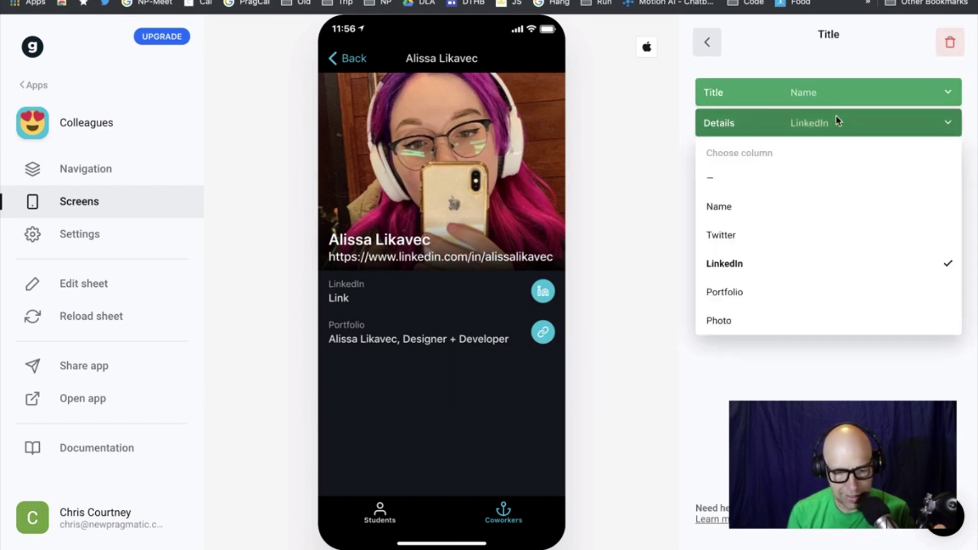
left_click(835, 293)
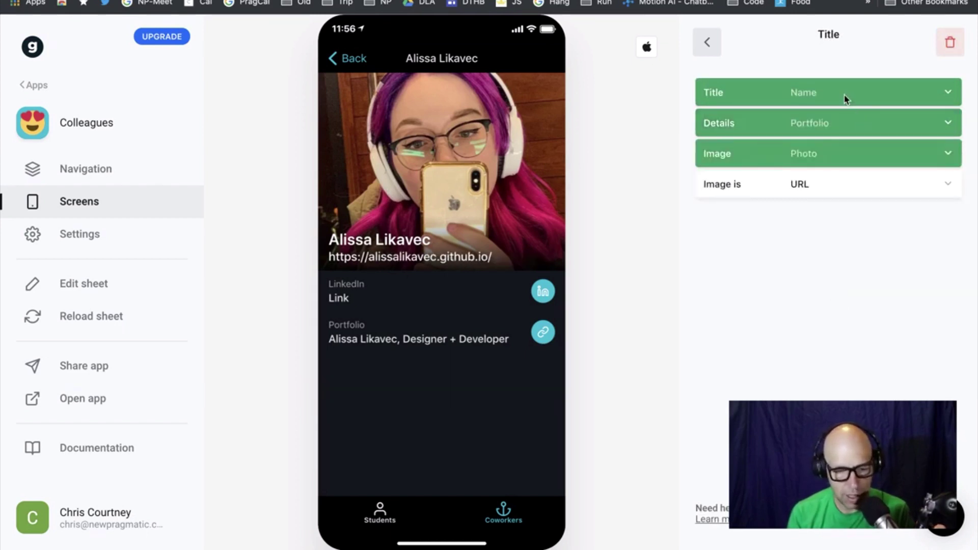
left_click(848, 123)
left_click(827, 230)
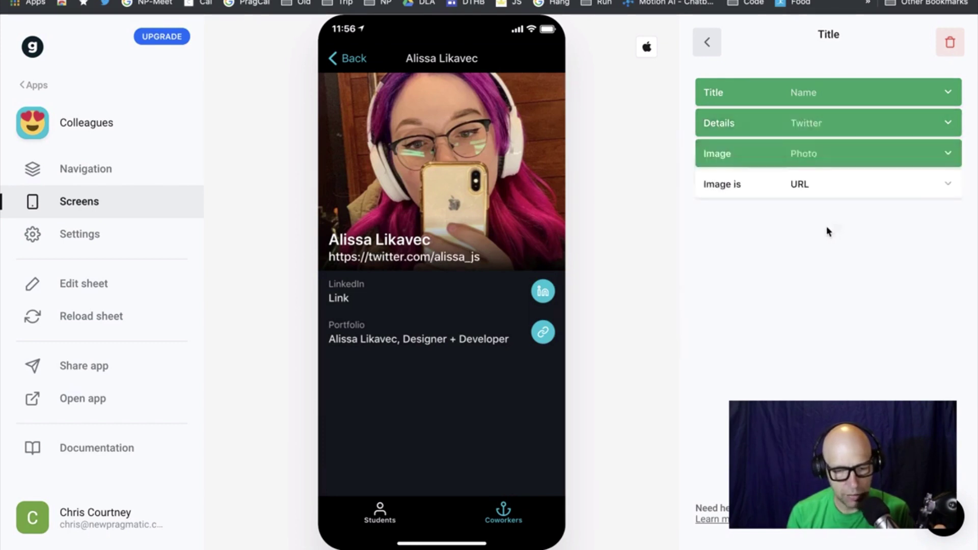
left_click(708, 43)
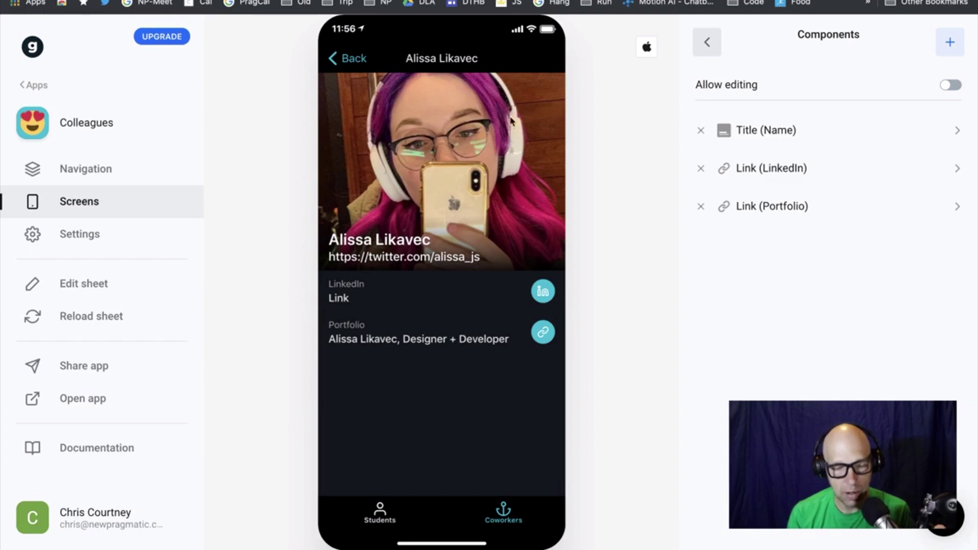
key("ctrl+Tab")
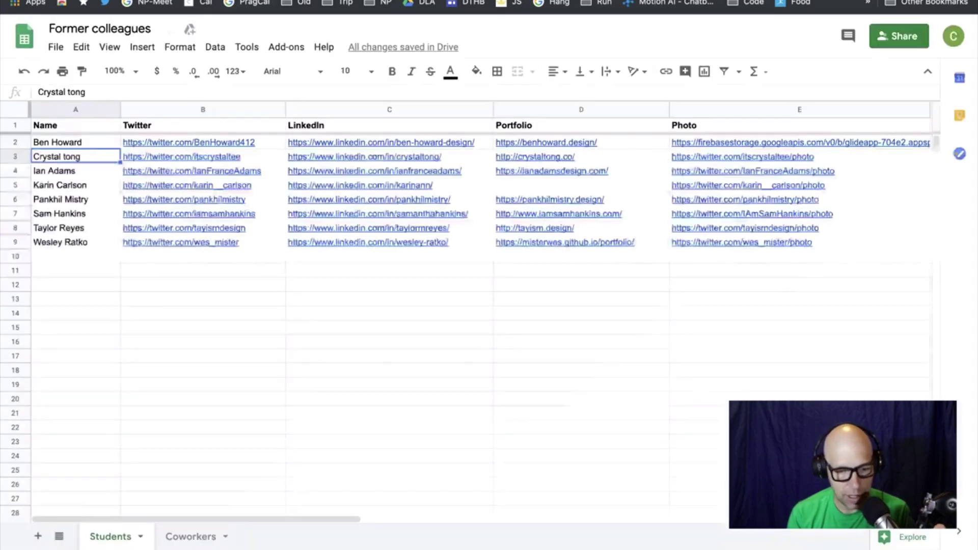
left_click(199, 536)
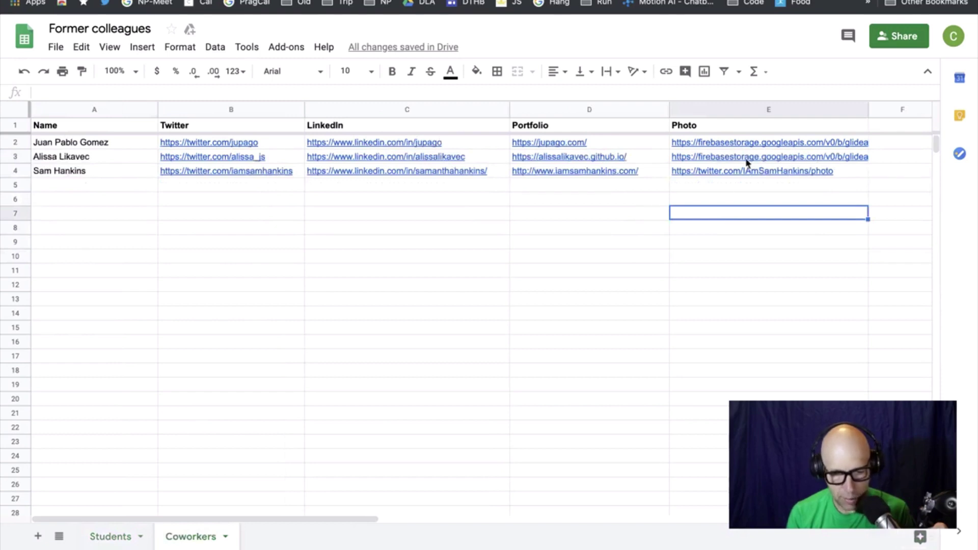
mouse_move(741, 162)
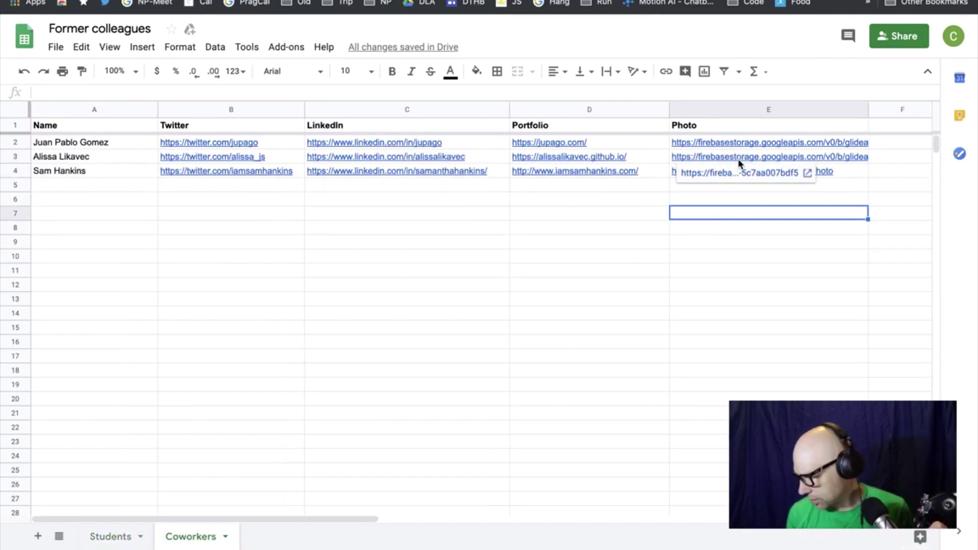
left_click(112, 536)
mouse_move(788, 141)
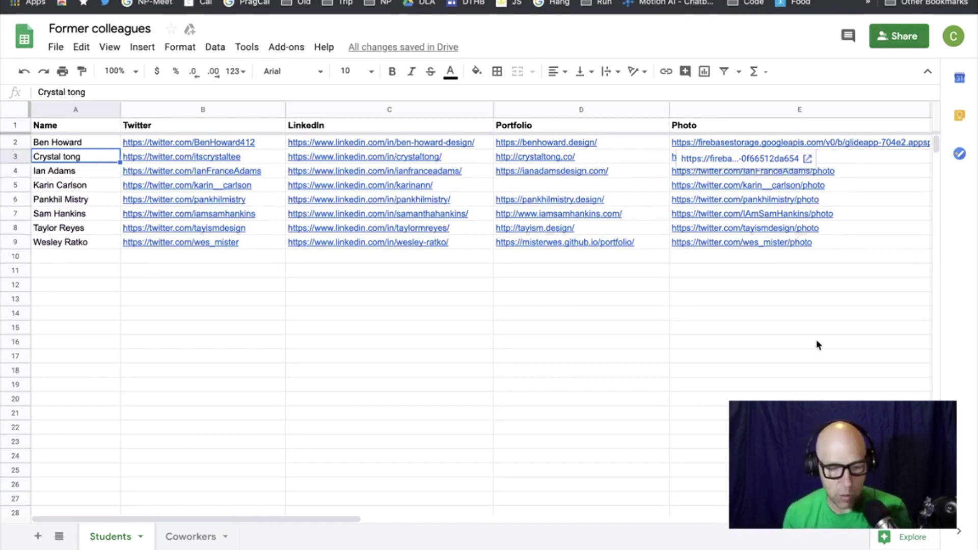
left_click(815, 427)
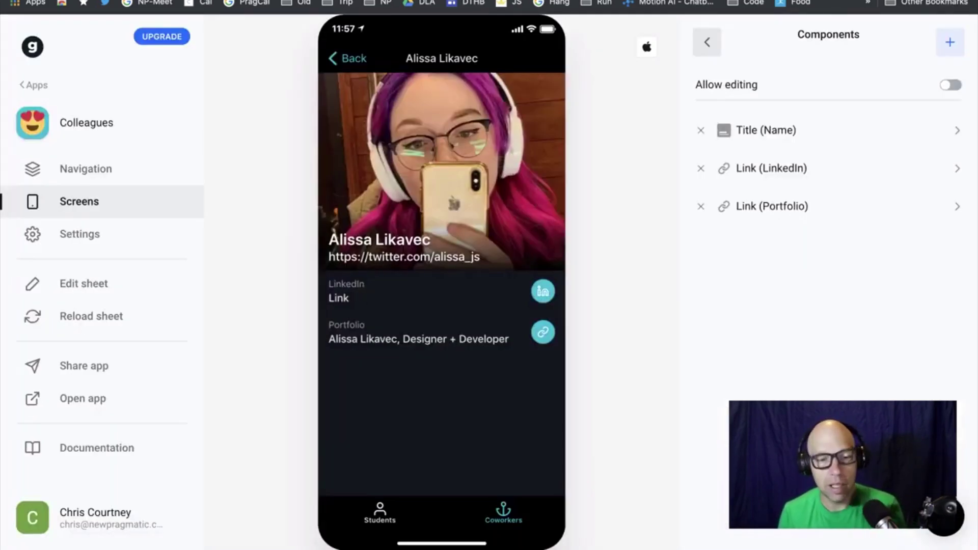
Create a new app from the Must See India spreadsheet, then open its sheet via Edit sheet
left_click(37, 85)
left_click(131, 147)
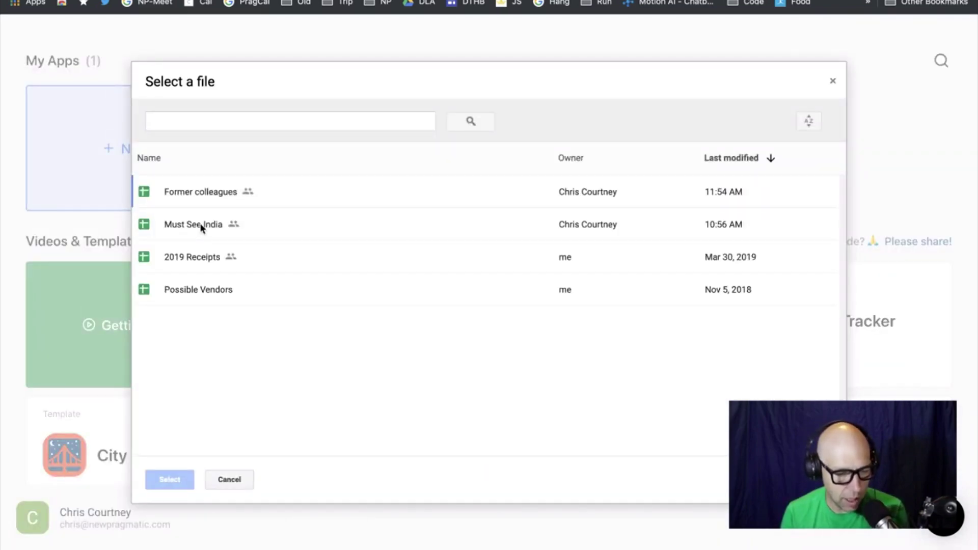
left_click(198, 228)
left_click(174, 485)
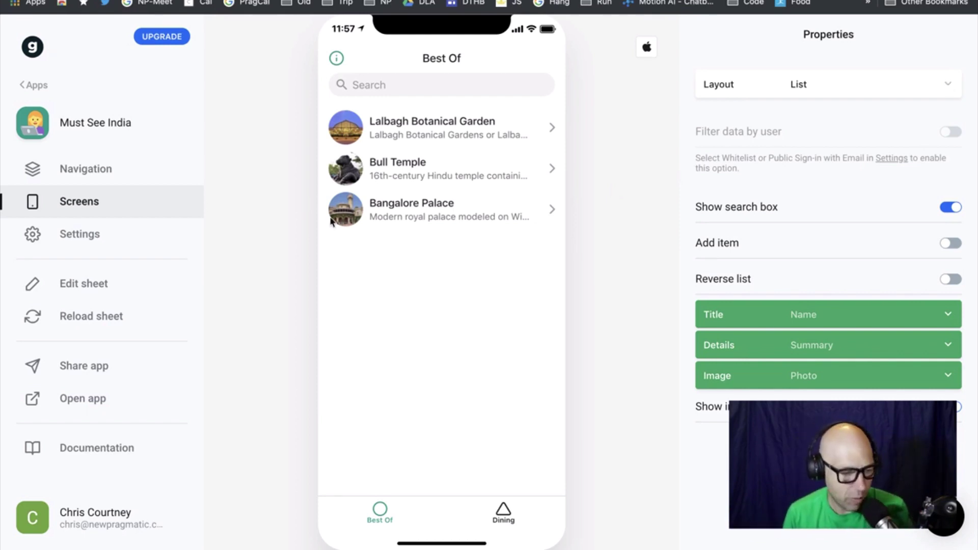
left_click(94, 290)
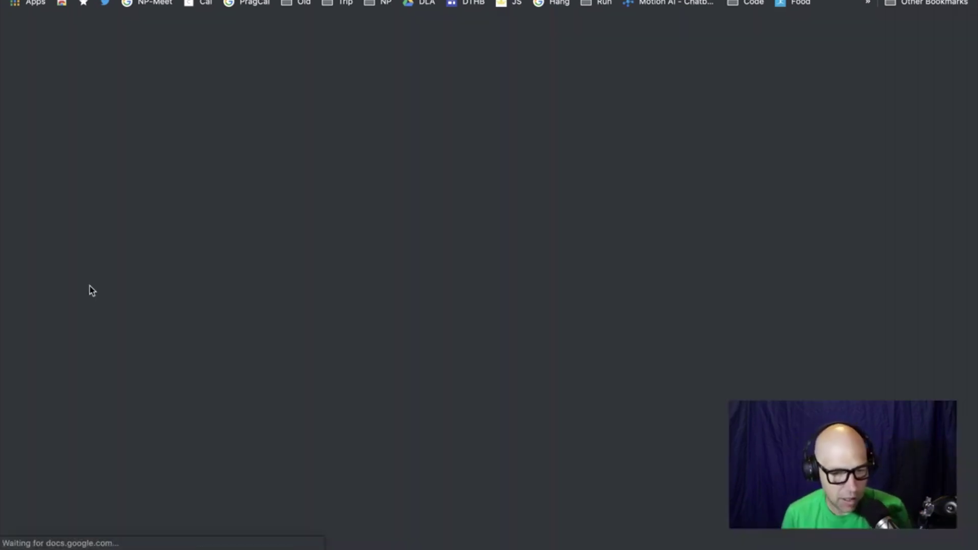
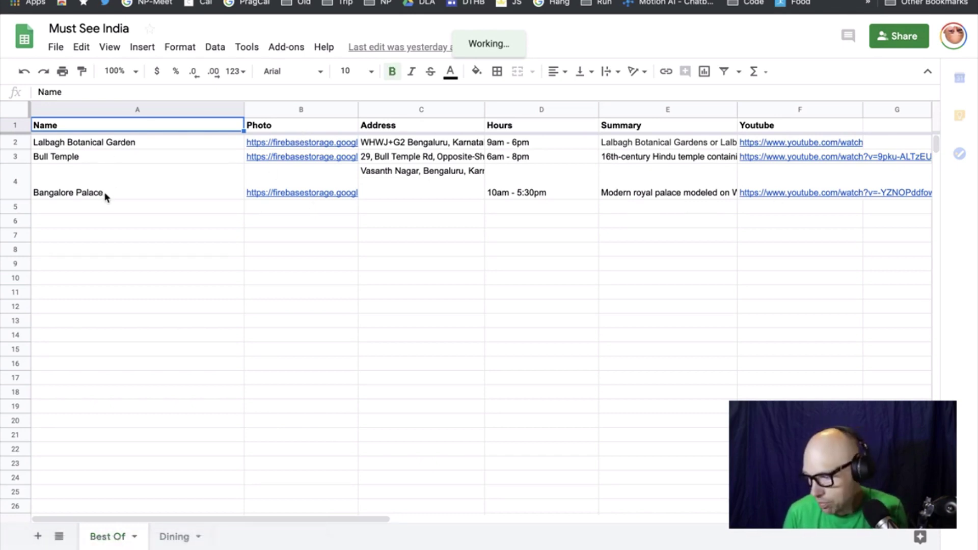
Switch from the spreadsheet to the Glide editor showing the Must See India Best Of list
key("ctrl+Tab")
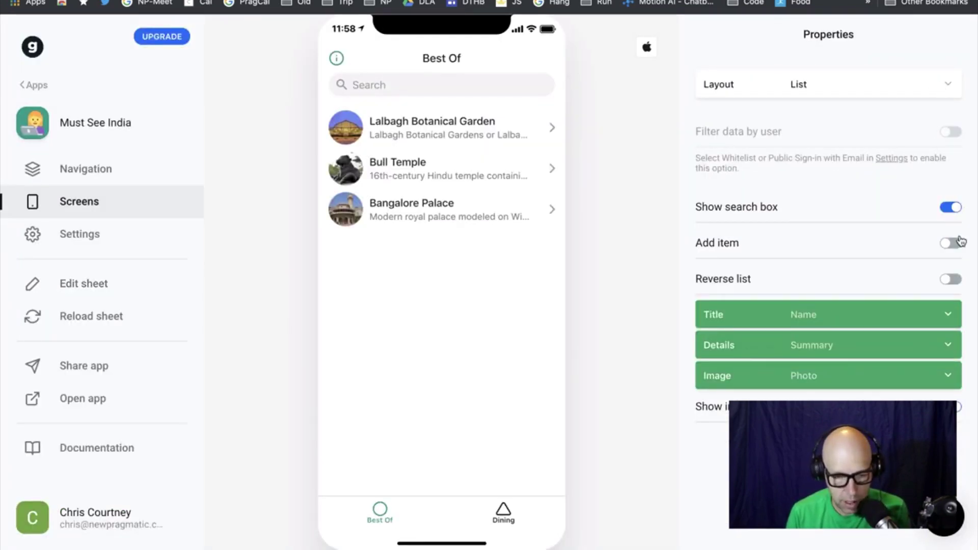
Hide the Dining tab in Navigation and change the Best Of screen layout to Tiles
left_click(90, 165)
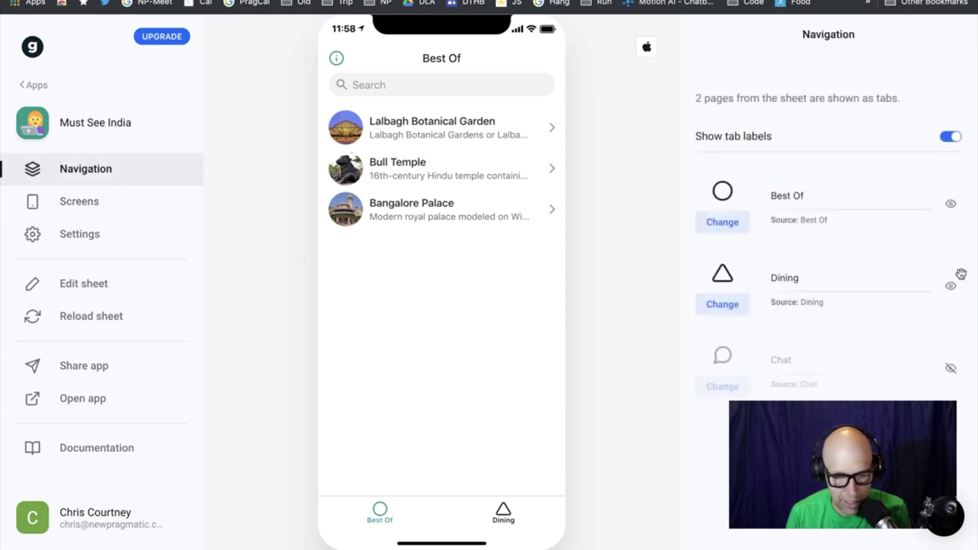
left_click(950, 286)
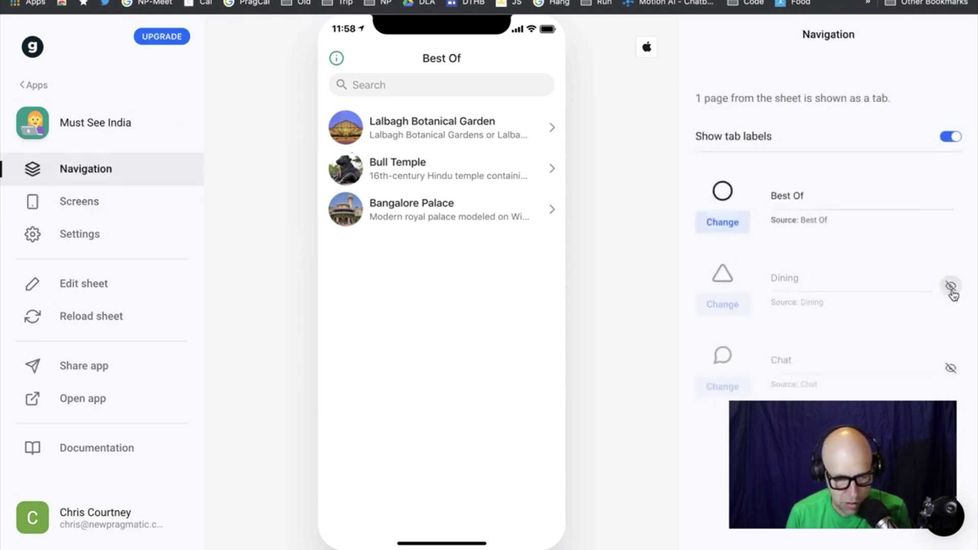
left_click(77, 209)
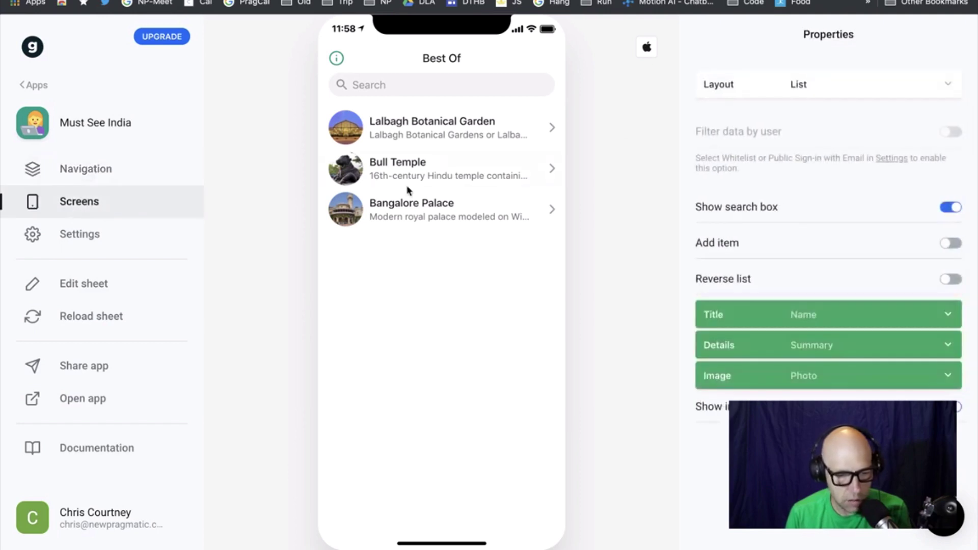
left_click(952, 87)
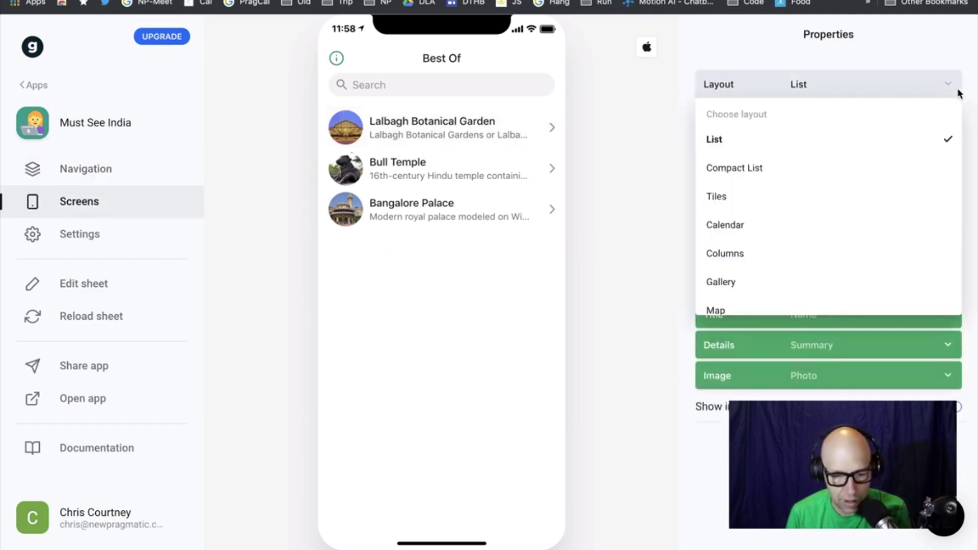
left_click(876, 200)
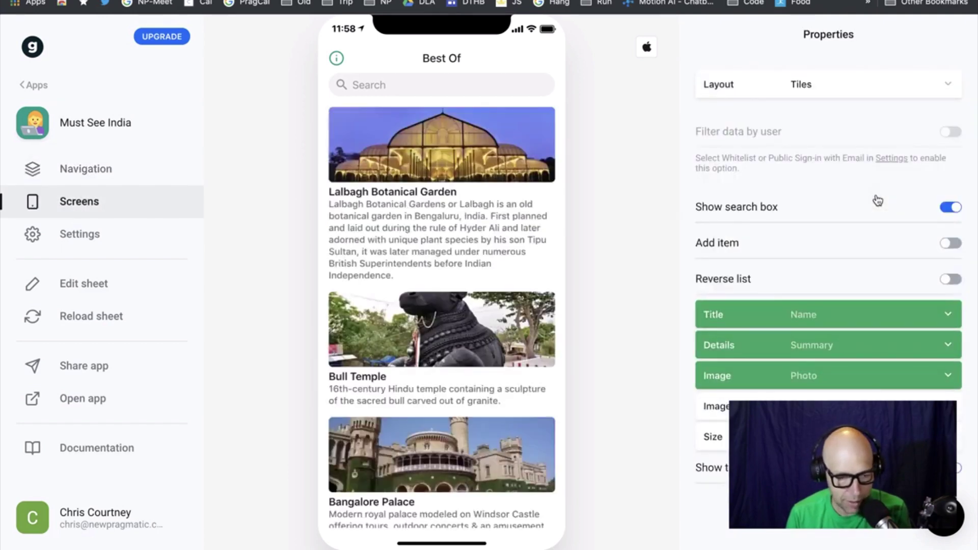
scroll(450, 411, "down", 1)
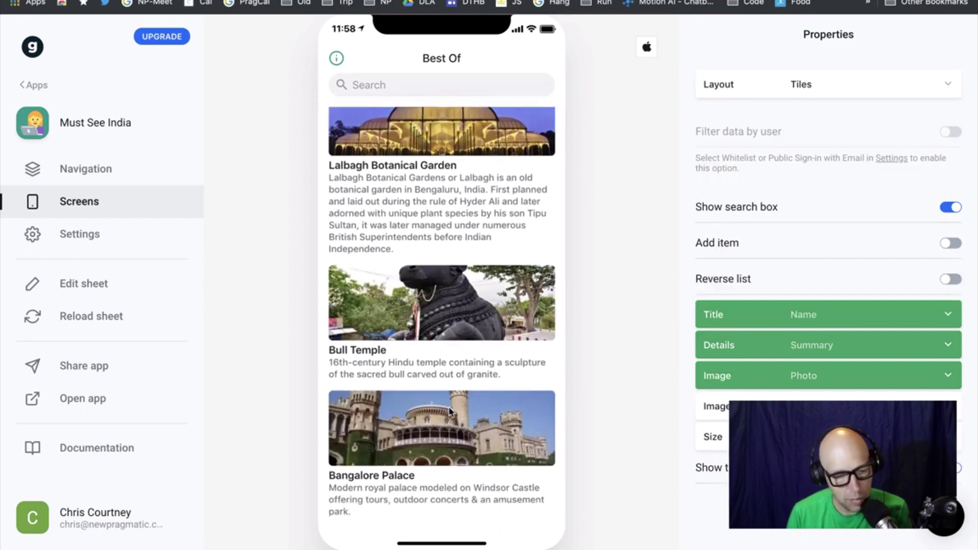
Preview the Bull Temple detail screen, then check the tile image column choices unchanged
left_click(478, 304)
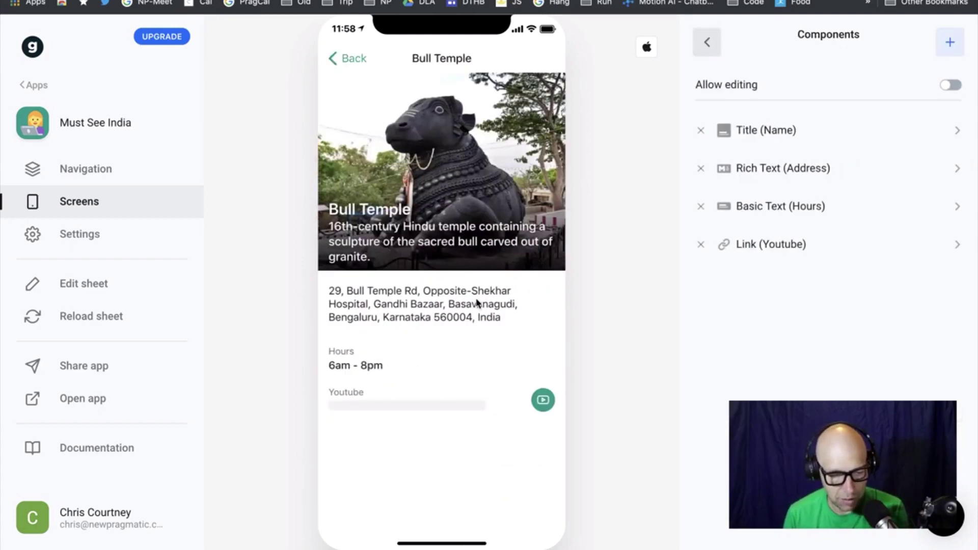
left_click(348, 59)
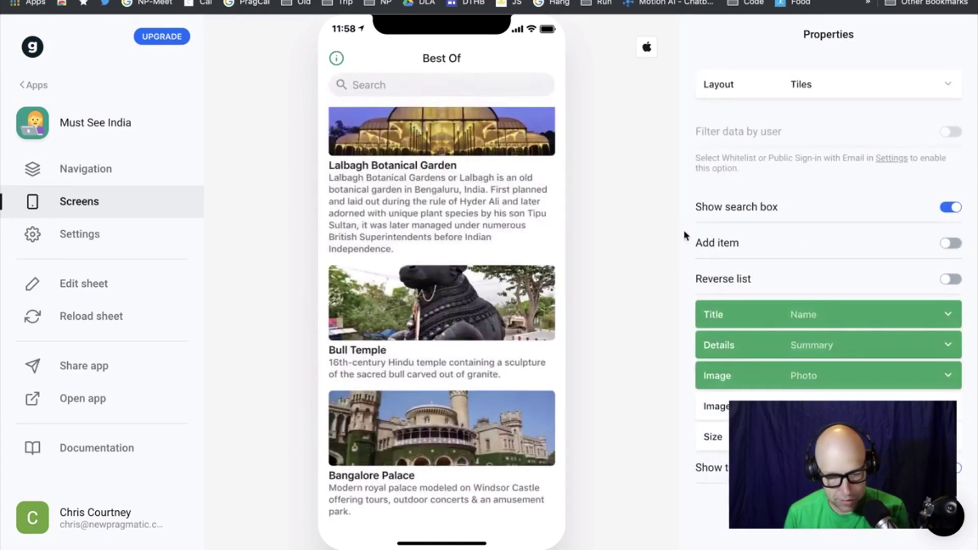
left_click(945, 377)
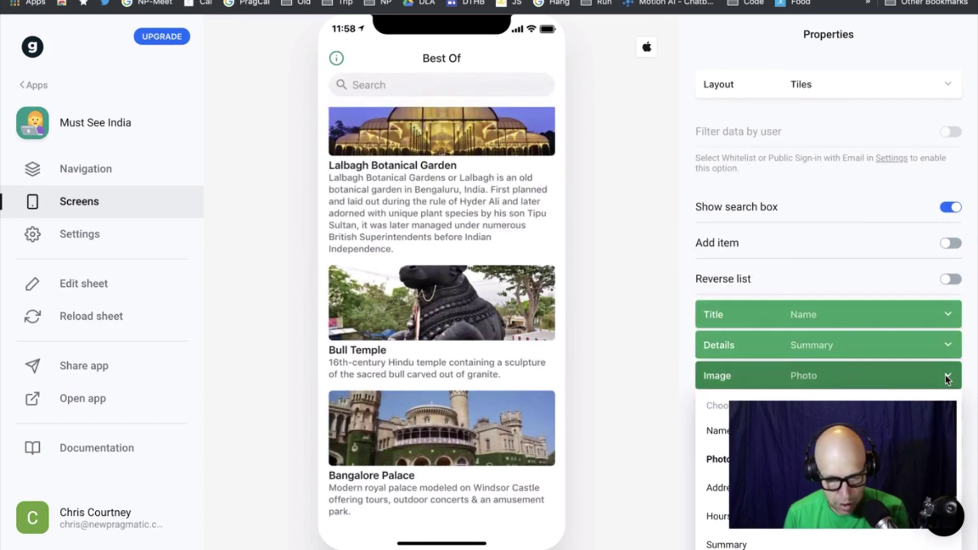
left_click(946, 379)
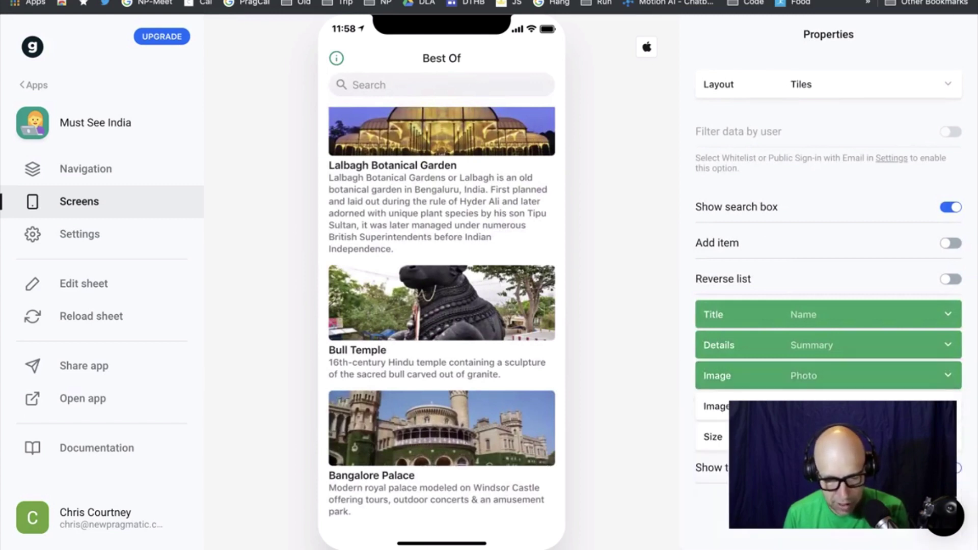
Try Large, Small and Medium tile image sizes, keep Medium, and open Lalbagh Botanical Garden
left_click(947, 437)
scroll(713, 448, "down", 3)
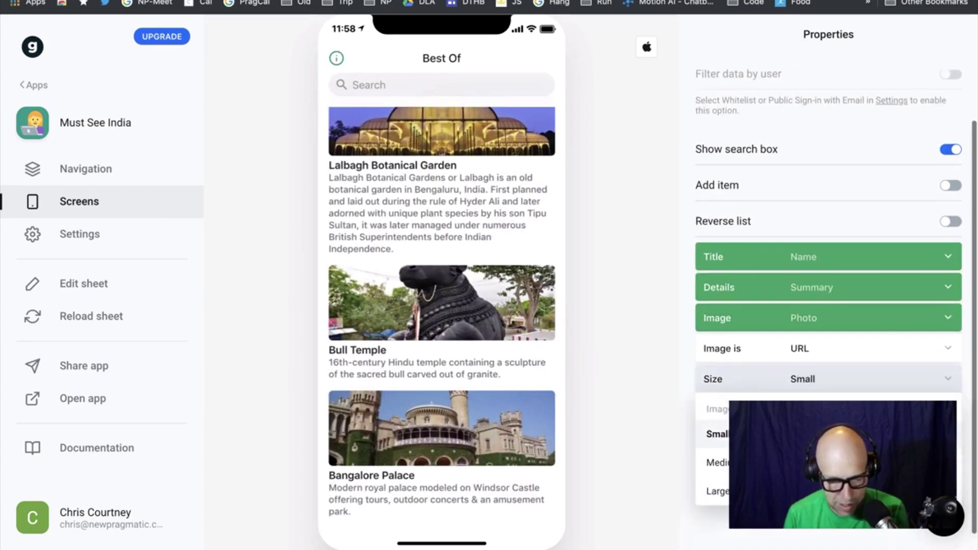
left_click(716, 472)
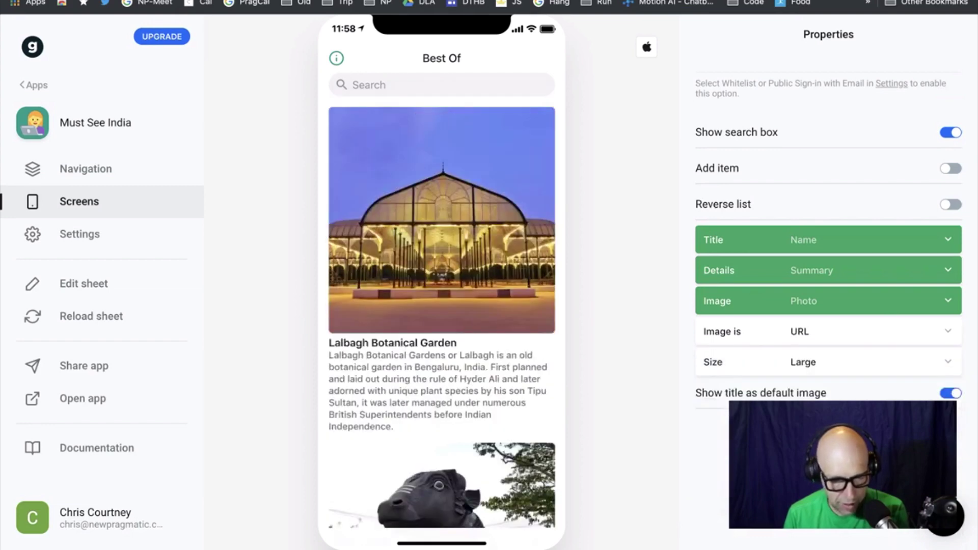
left_click(943, 362)
left_click(712, 444)
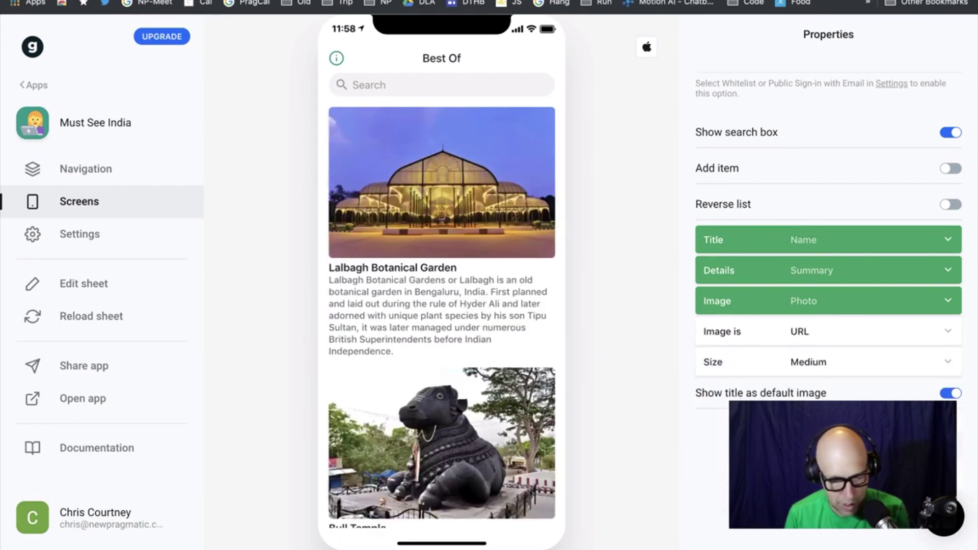
scroll(504, 434, "down", 4)
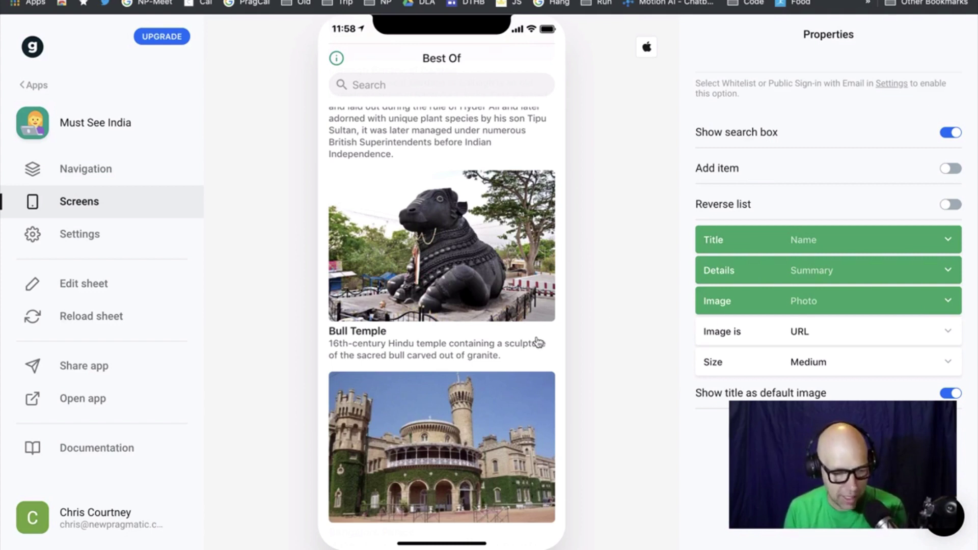
left_click(948, 362)
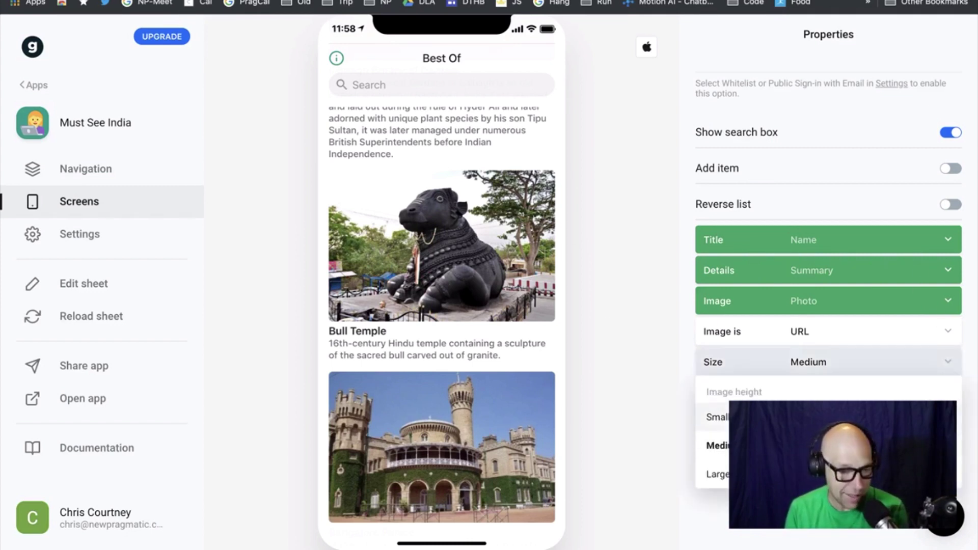
left_click(715, 416)
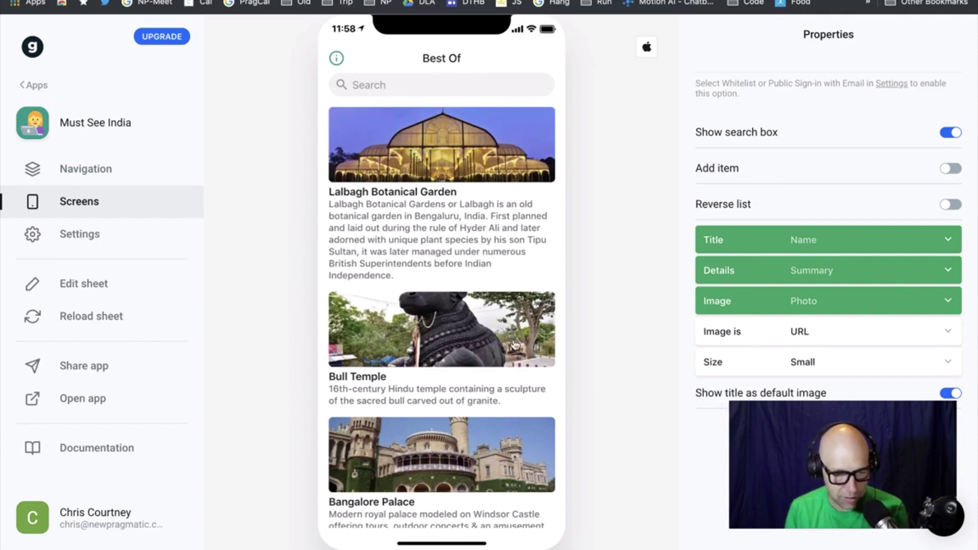
left_click(949, 363)
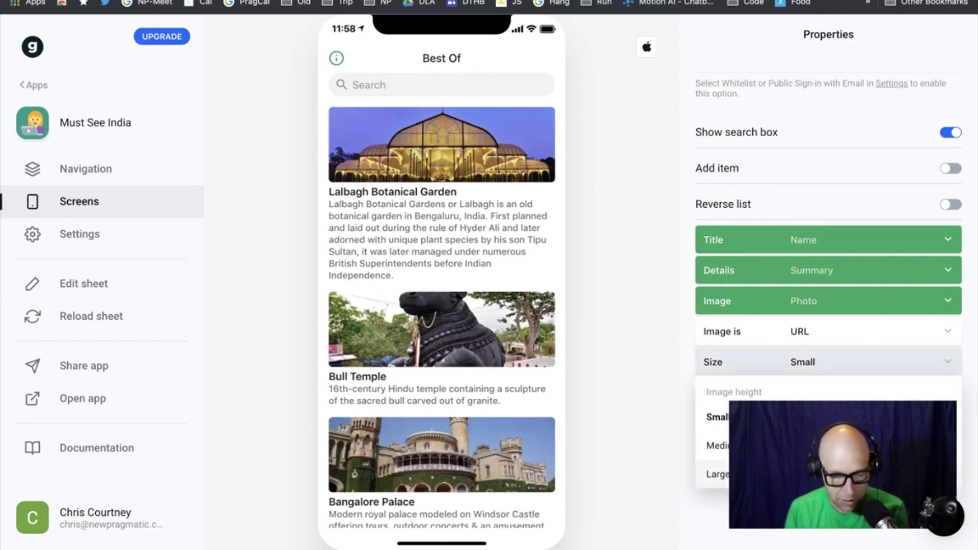
left_click(715, 446)
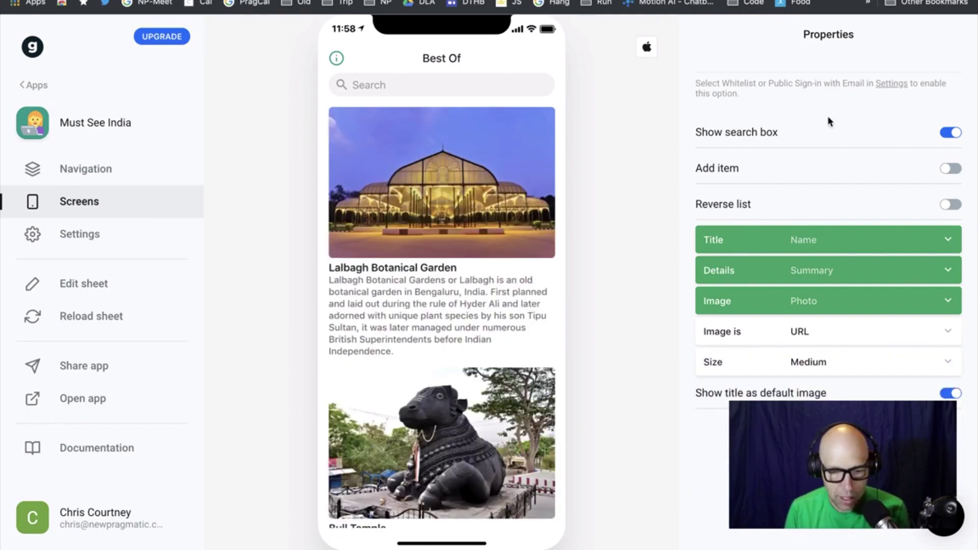
left_click(477, 178)
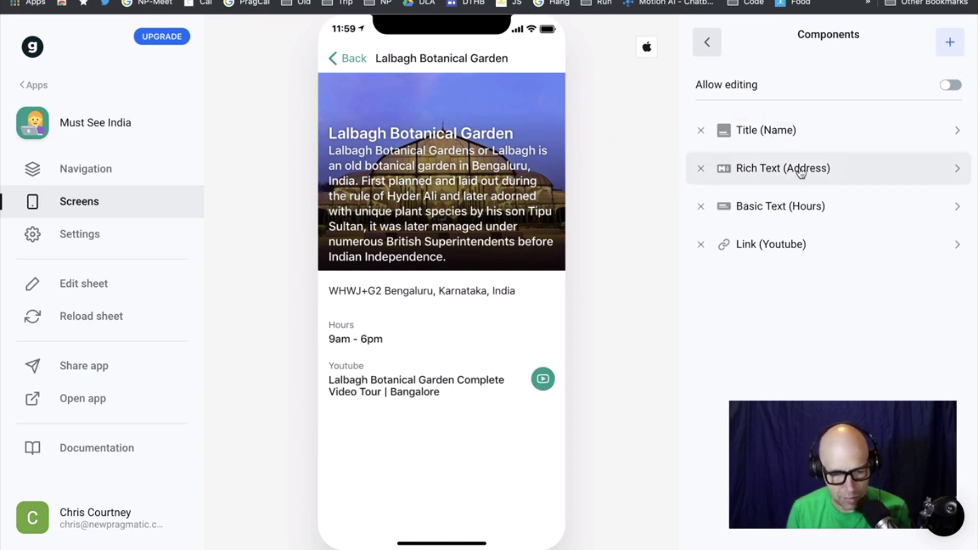
Remove the photo from the detail screen's title header
left_click(865, 134)
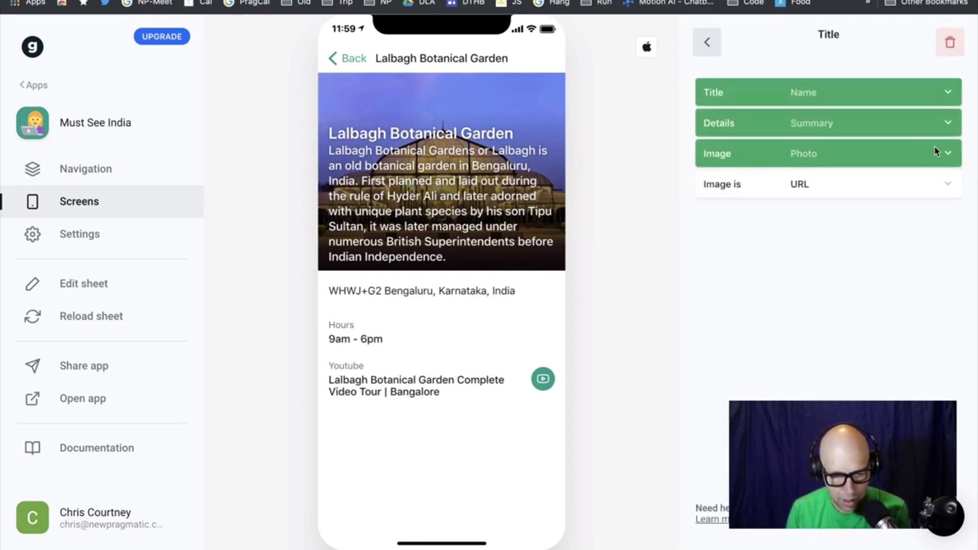
left_click(948, 154)
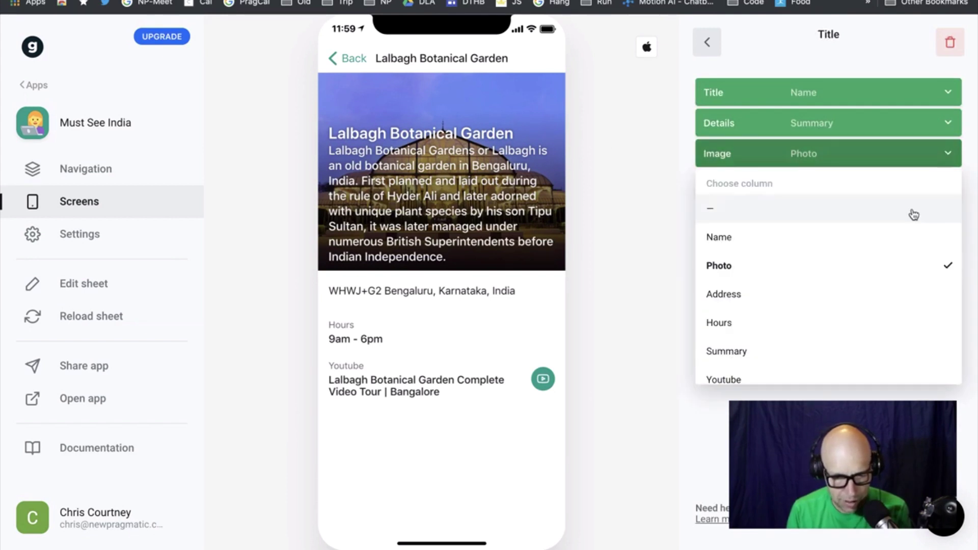
left_click(913, 215)
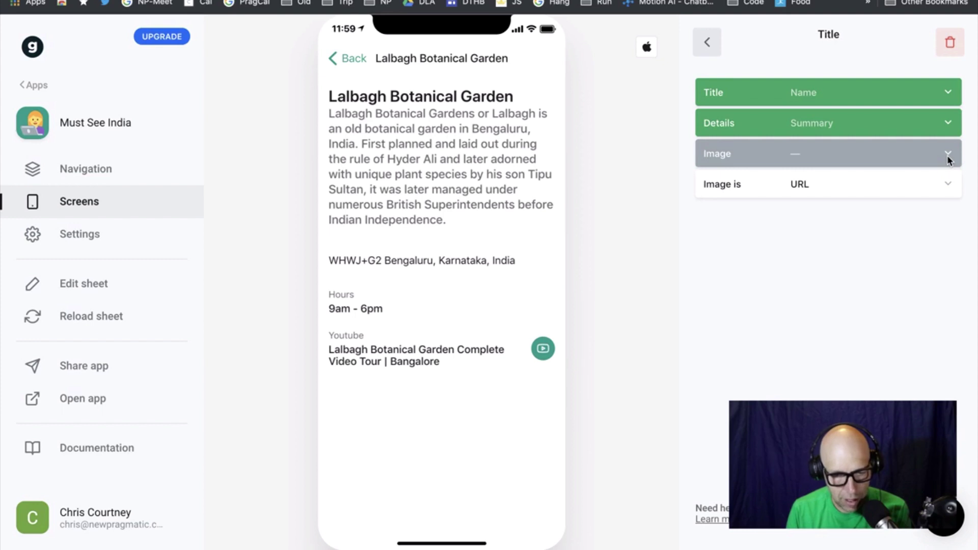
Add an edge-to-edge Photo image component and drag it above the place name
left_click(710, 44)
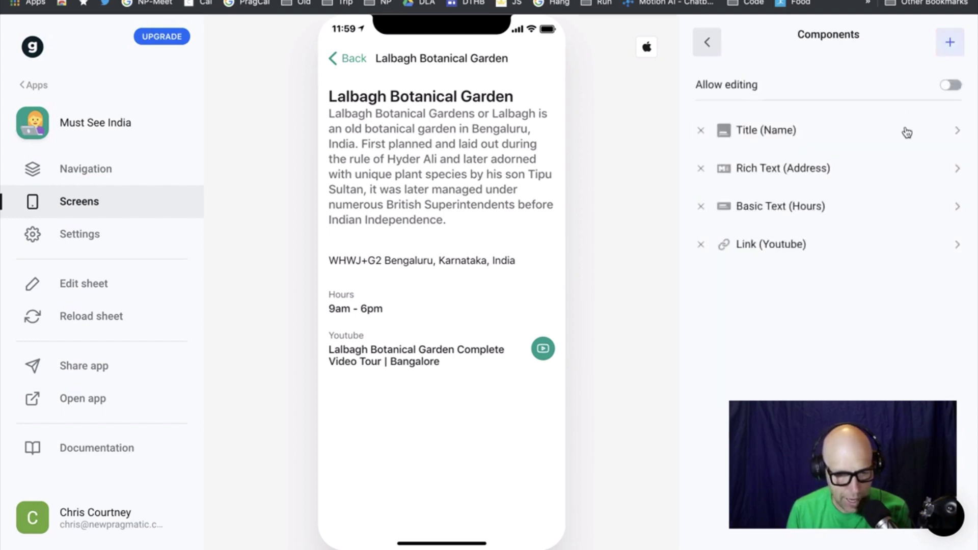
left_click(950, 45)
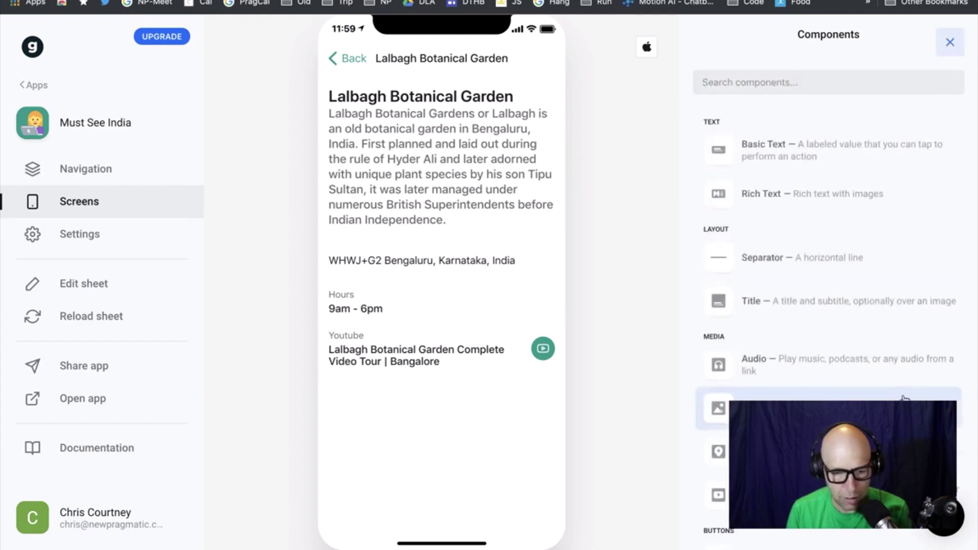
left_click(718, 408)
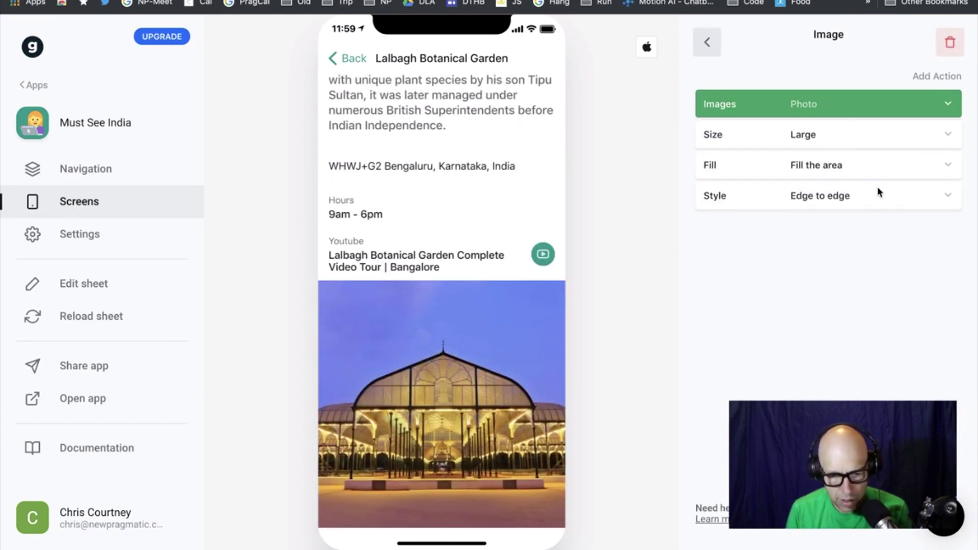
left_click(938, 197)
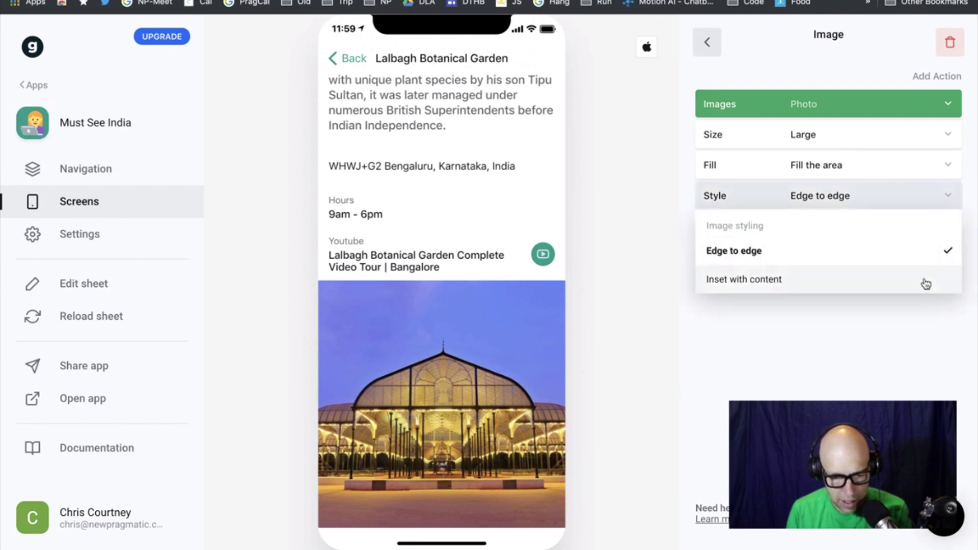
left_click(925, 283)
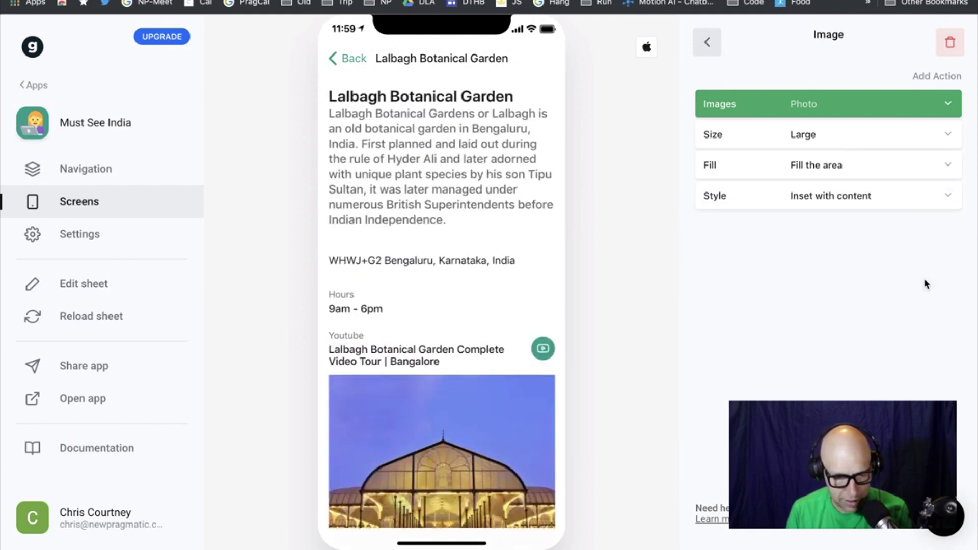
left_click(944, 195)
left_click(936, 250)
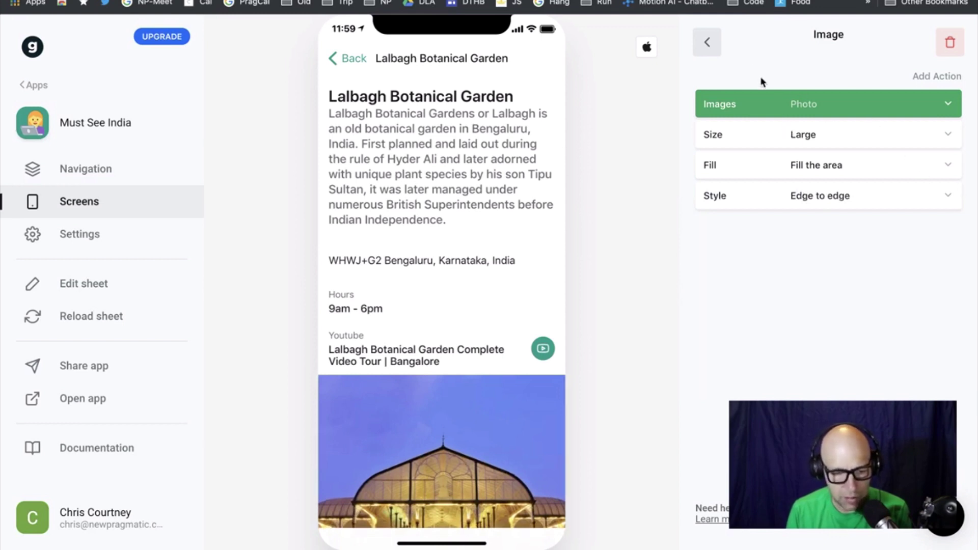
left_click(708, 44)
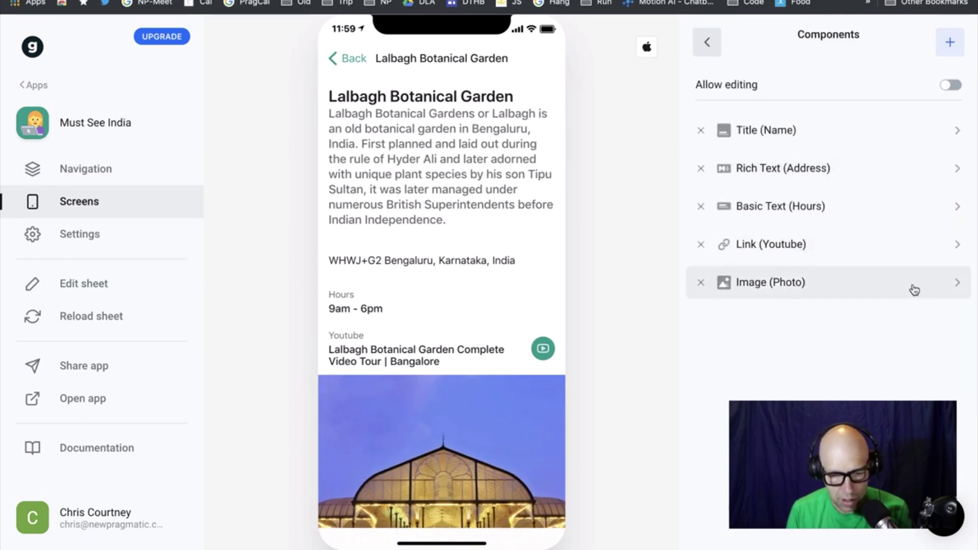
left_click_drag(912, 285, 901, 131)
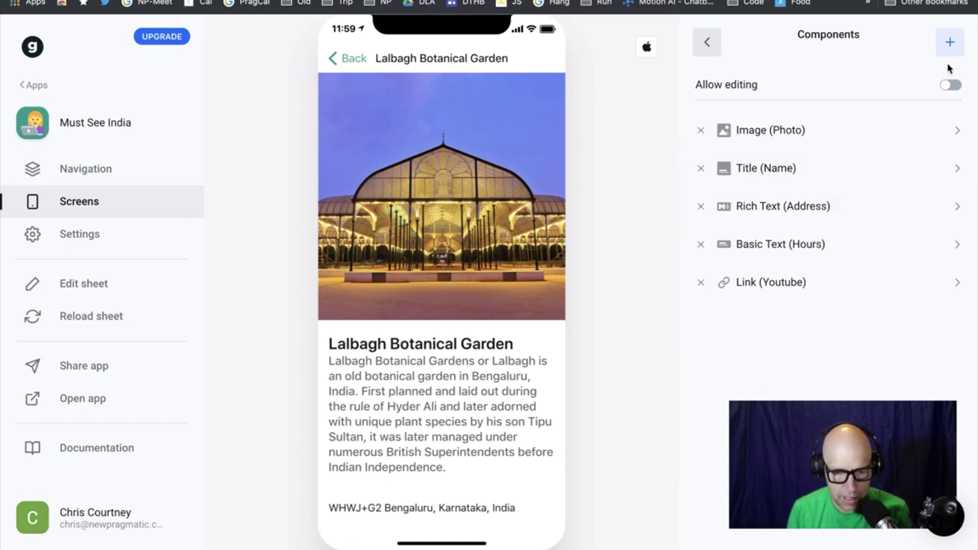
Add a Map component of the place's address to the Lalbagh detail screen
left_click(950, 42)
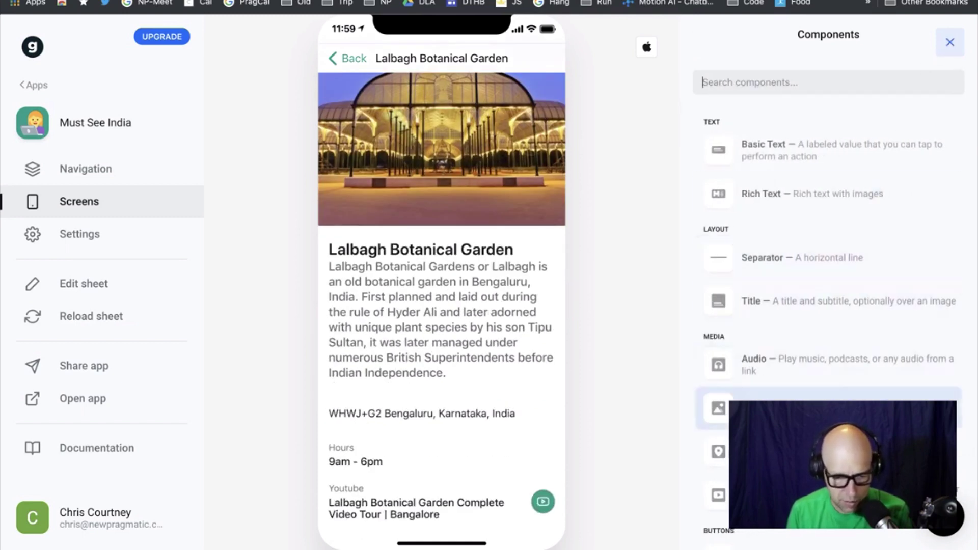
scroll(803, 392, "down", 1)
left_click(803, 390)
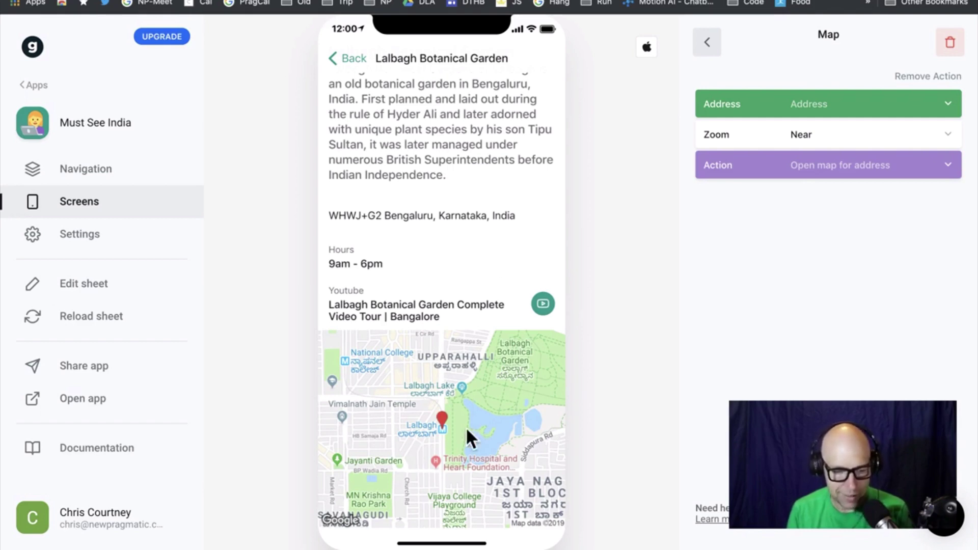
left_click(358, 62)
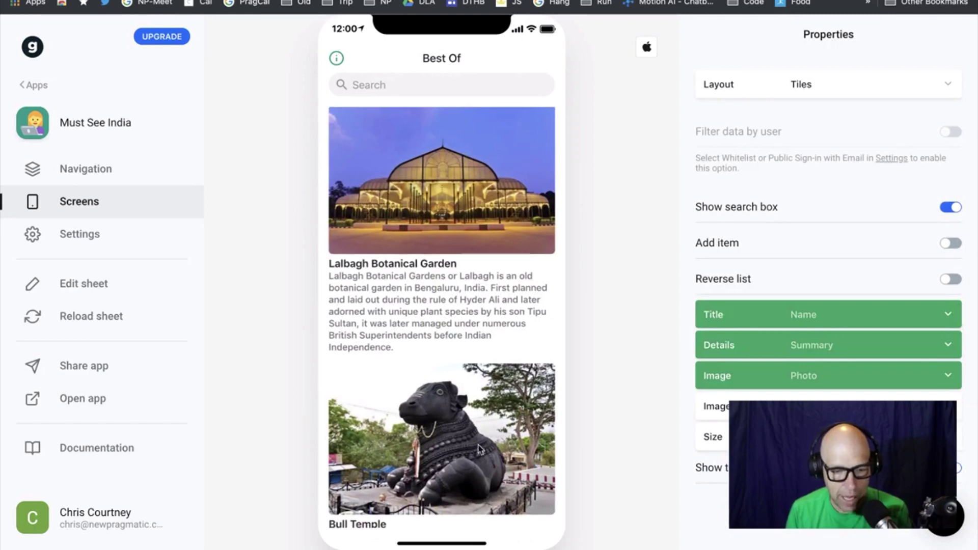
Switch the Best Of layout to Map, then select Bangalore Palace's address in the sheet
left_click(950, 83)
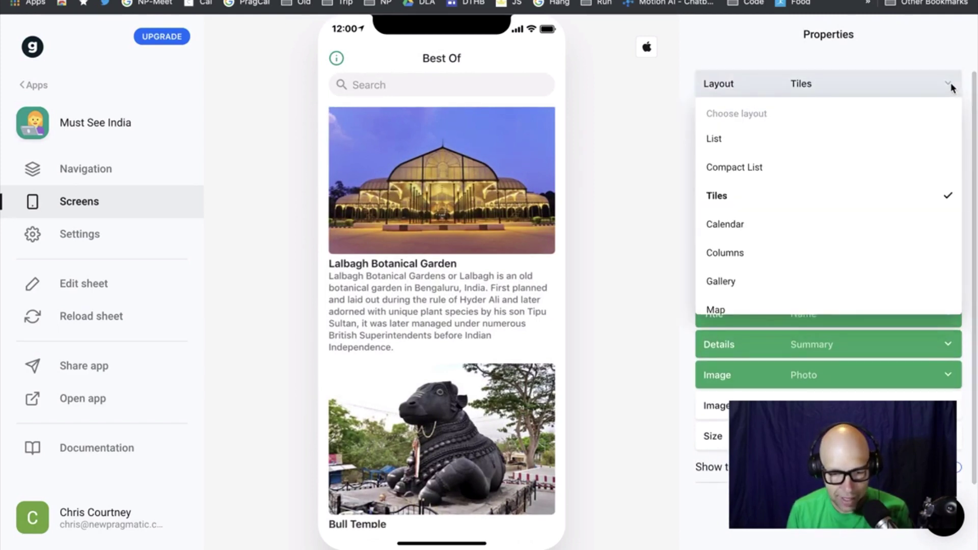
left_click(868, 313)
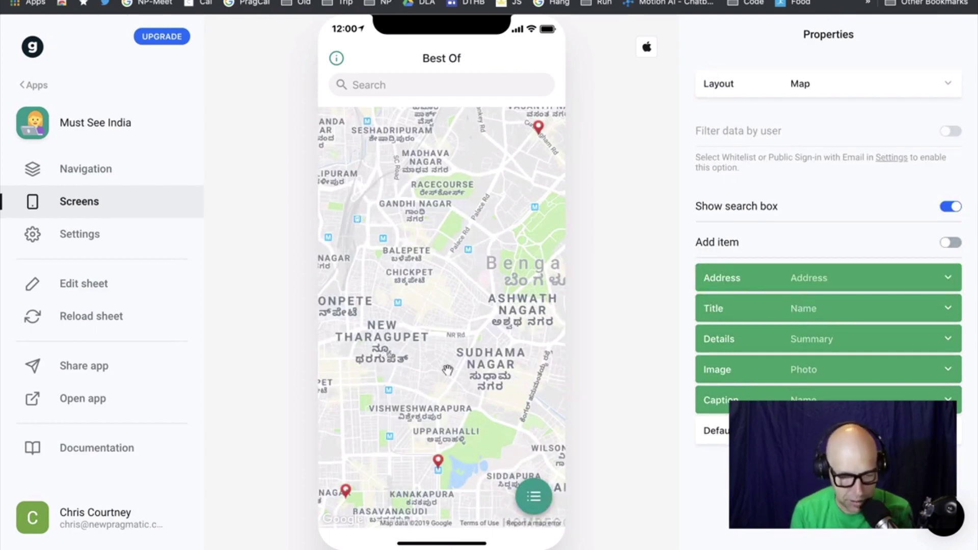
scroll(448, 368, "down", 3)
scroll(447, 368, "up", 3)
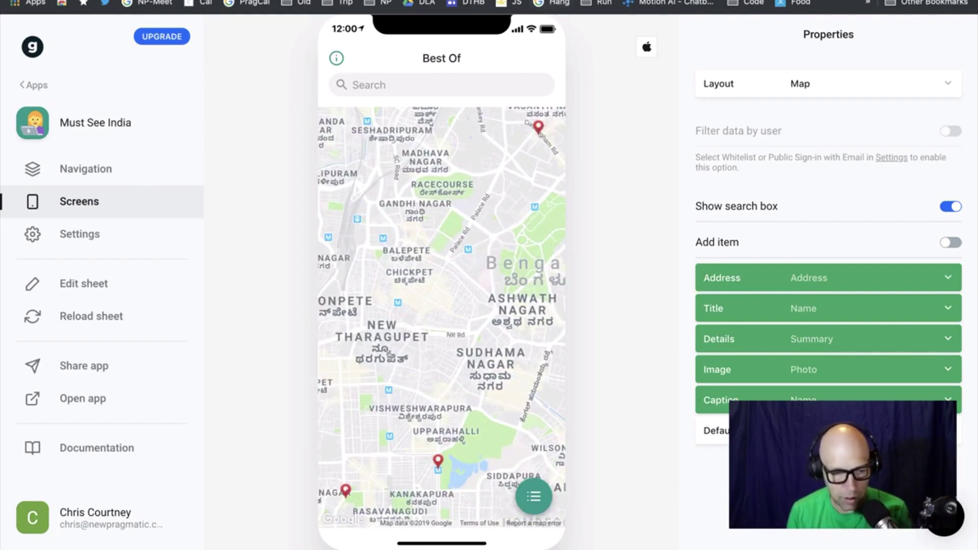
left_click(683, 0)
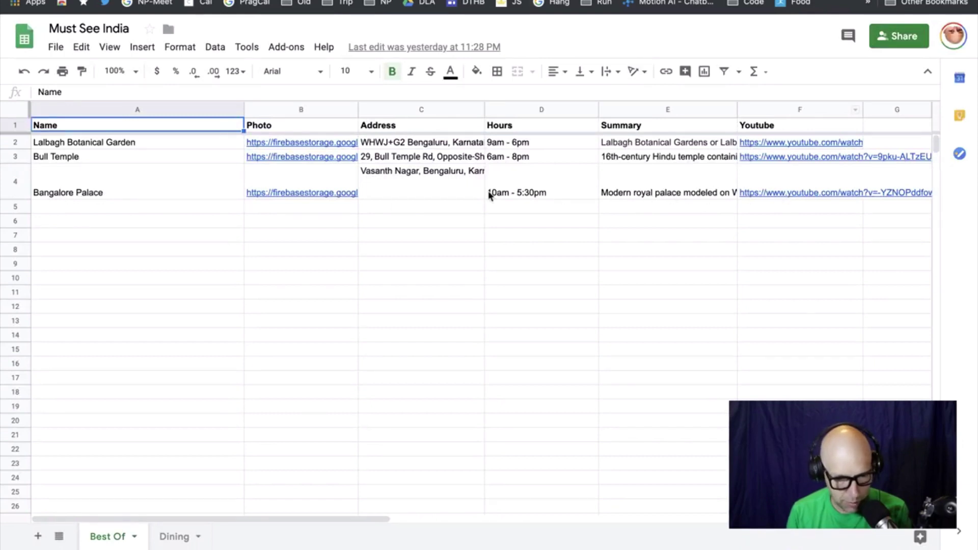
left_click(429, 194)
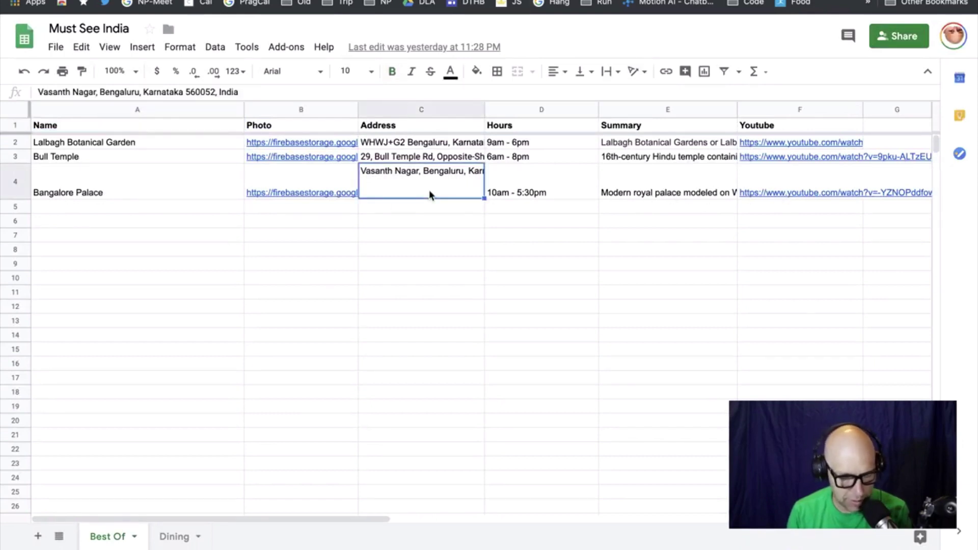
Copy and delete Bangalore Palace's address in C4, then check the Glide map
key("super+c")
key("Delete")
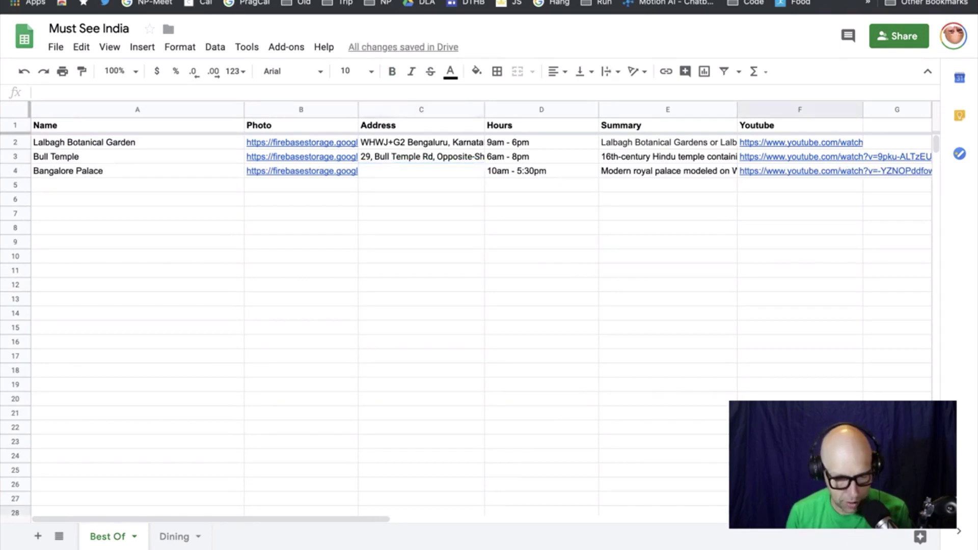
key("super+v")
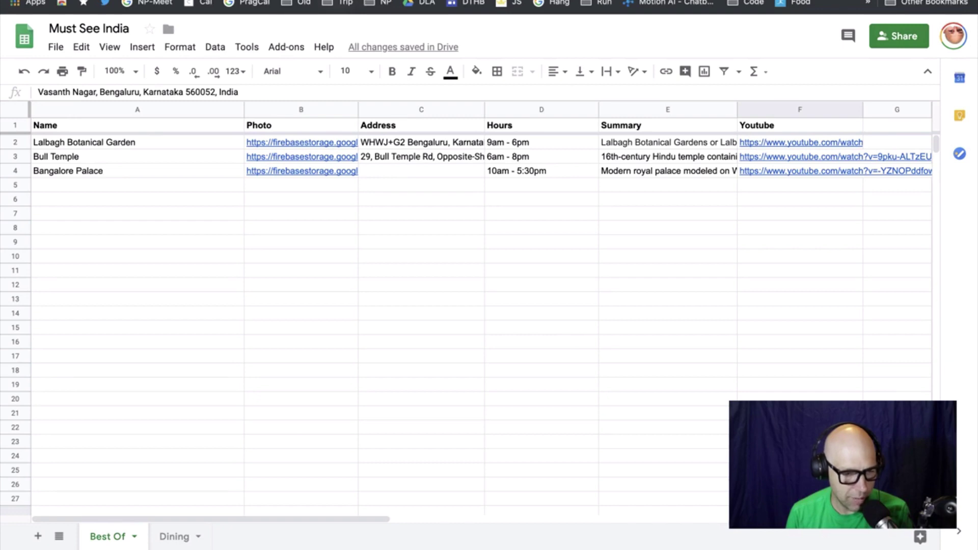
key("ctrl+Tab")
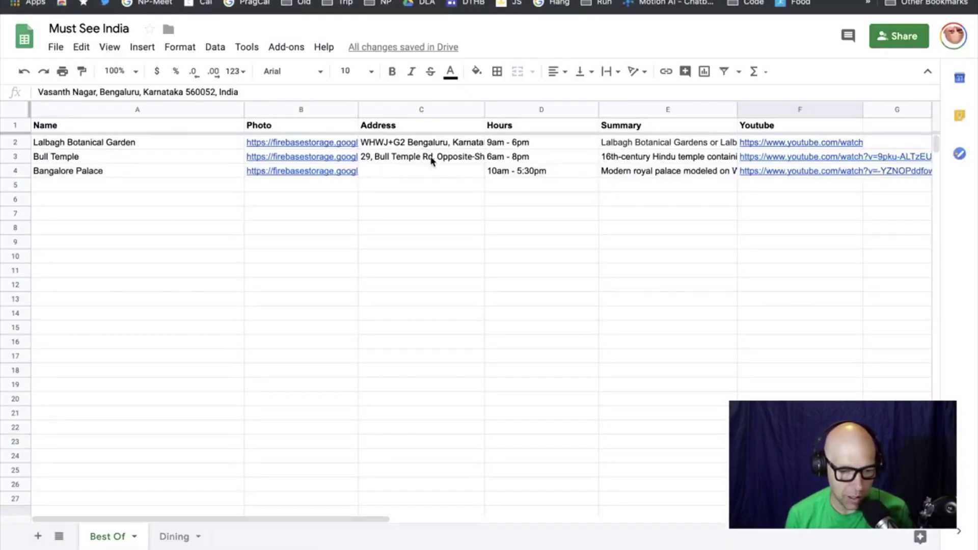
Clear Bull Temple's address in C3 and return to the Glide editor
left_click(431, 159)
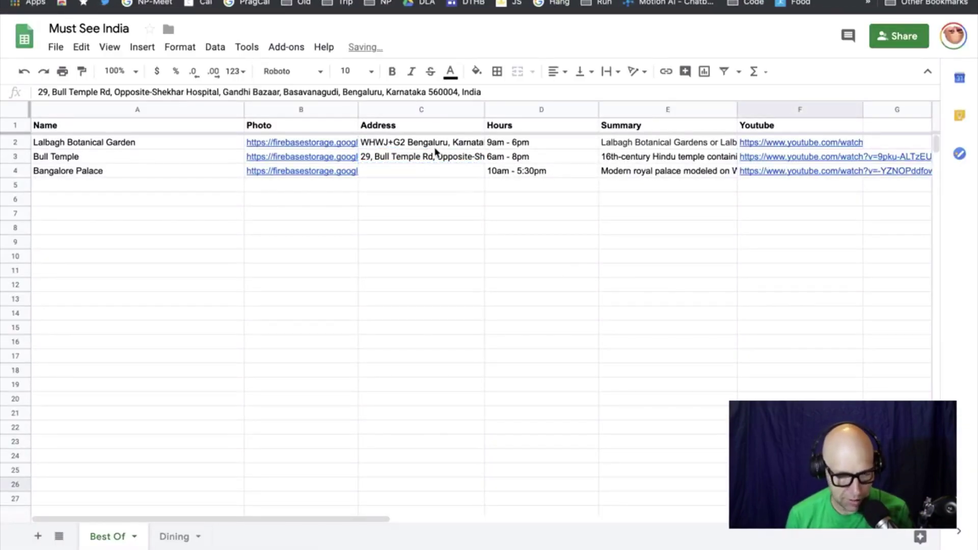
left_click(432, 158)
key("BackSpace")
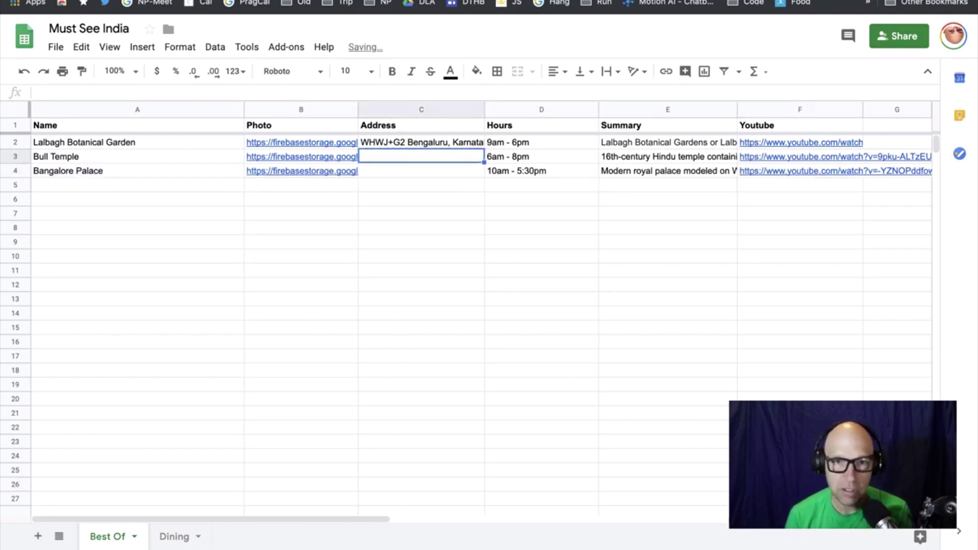
left_click(422, 256)
key("ctrl+Tab")
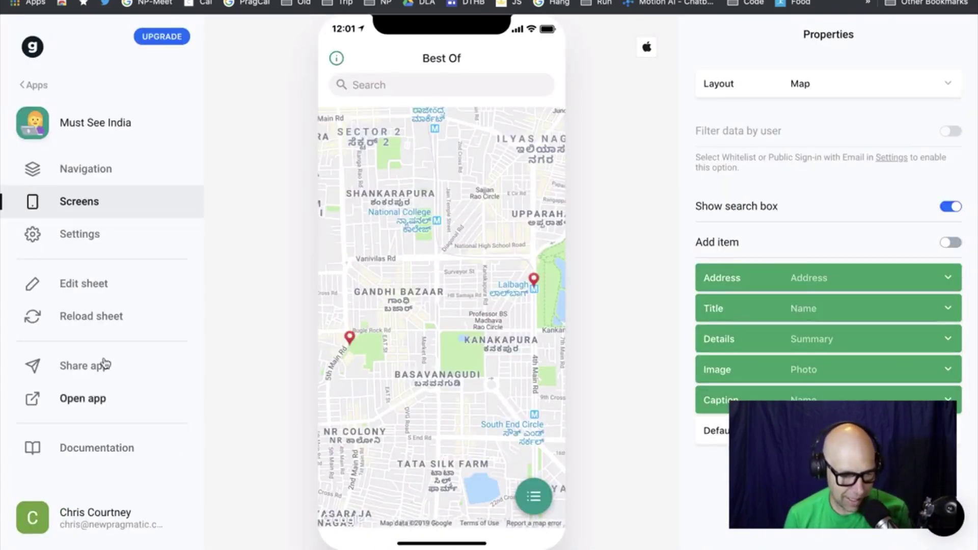
Reload the sheet data, then paste Bangalore Palace's address back into C4
left_click(97, 326)
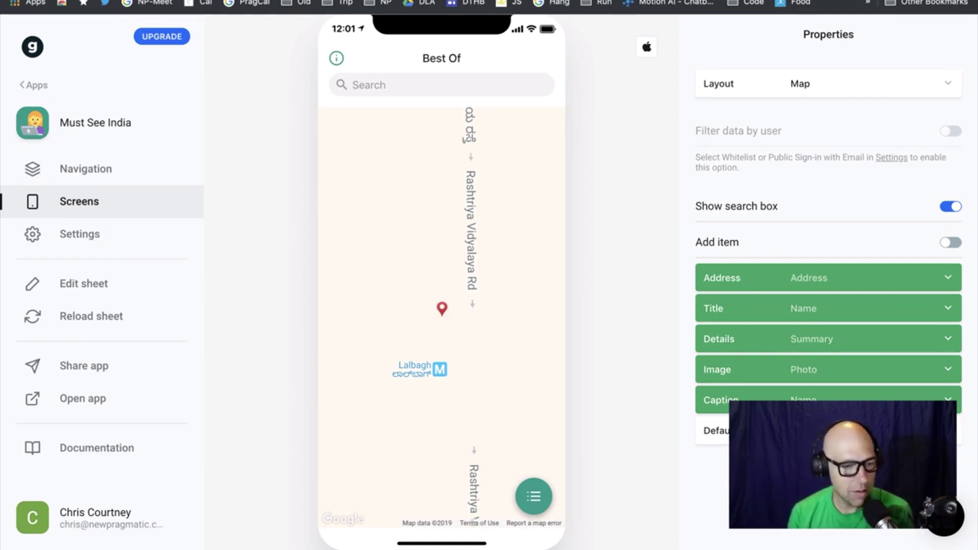
key("ctrl+Tab")
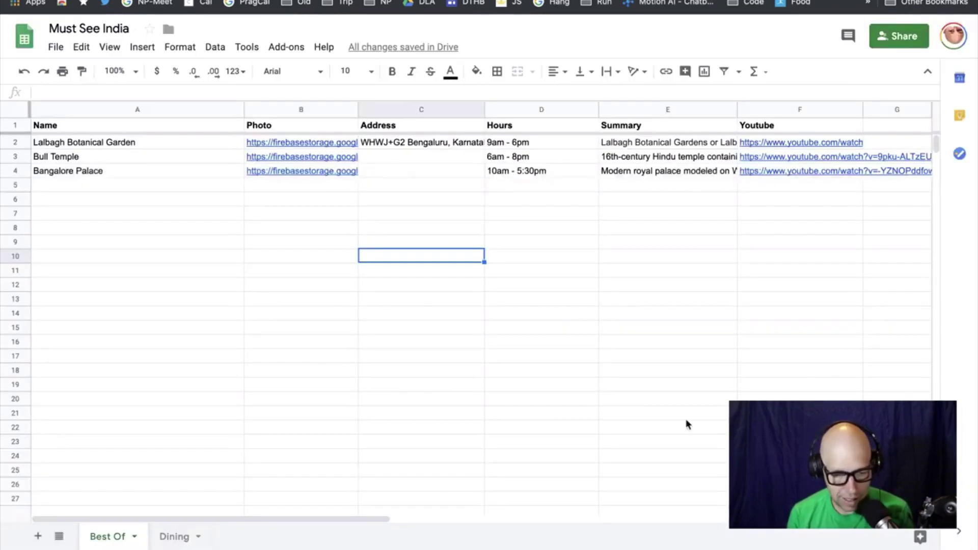
left_click(400, 171)
key("ctrl+v")
left_click(459, 310)
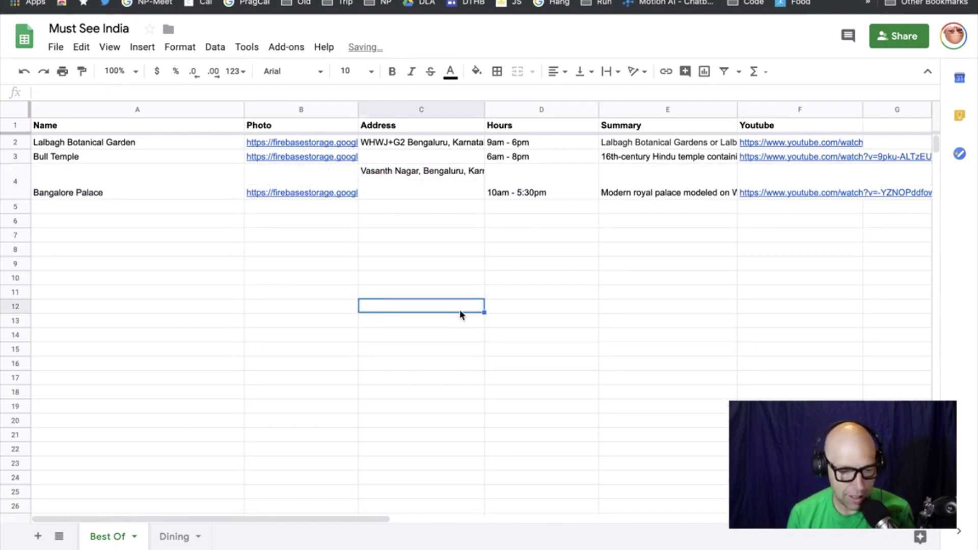
key("ctrl+shift+Tab")
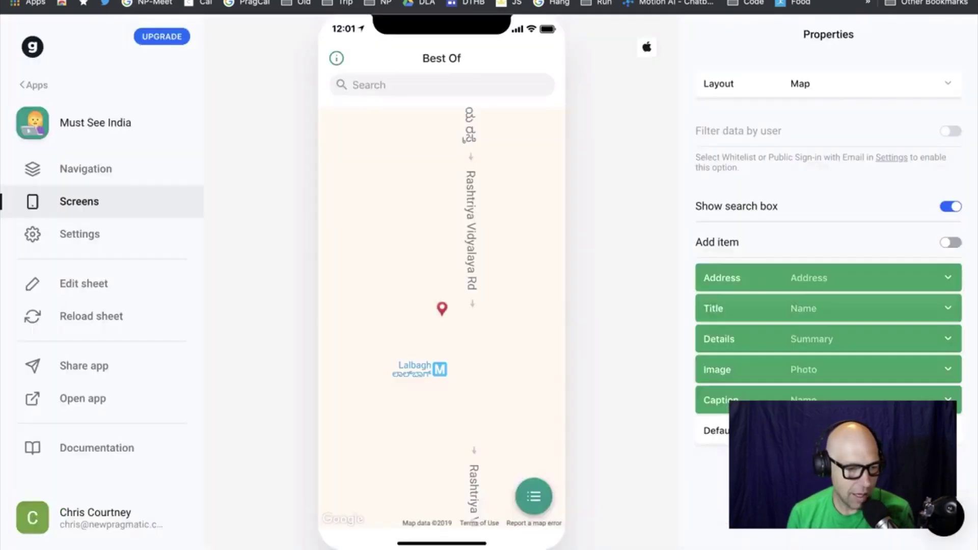
Reload the sheet again and toggle the Best Of view between list and map
left_click(86, 317)
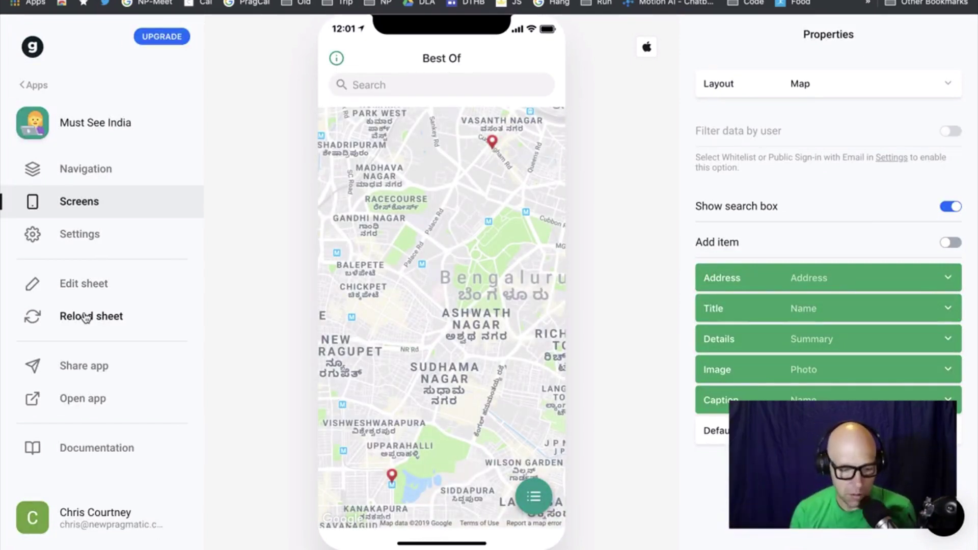
left_click(541, 502)
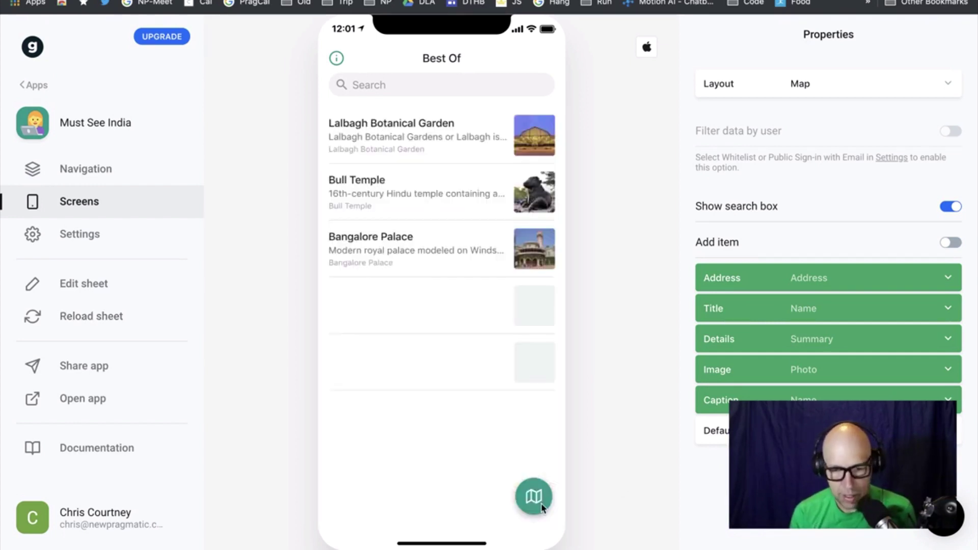
left_click(541, 502)
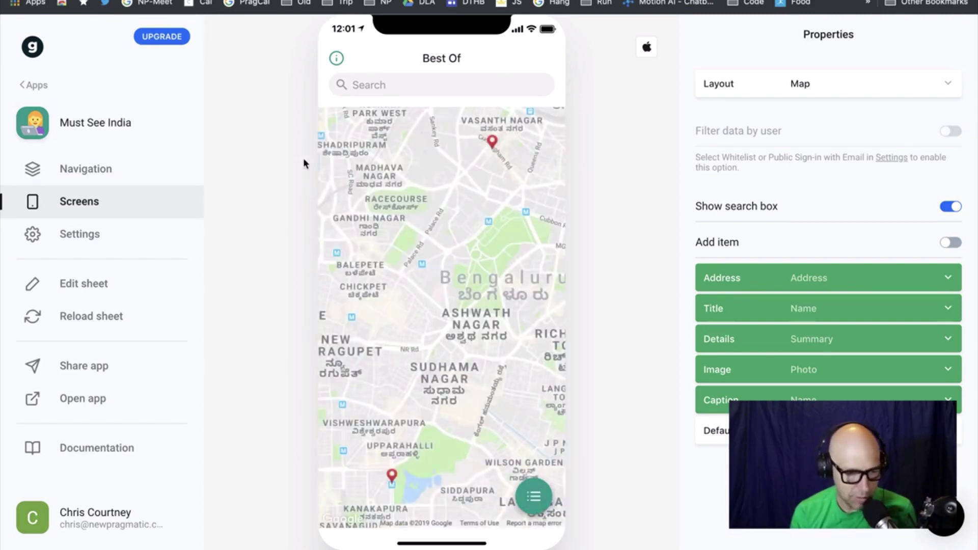
Look through the Navigation and Settings panels, then return to the Best Of screen
left_click(100, 173)
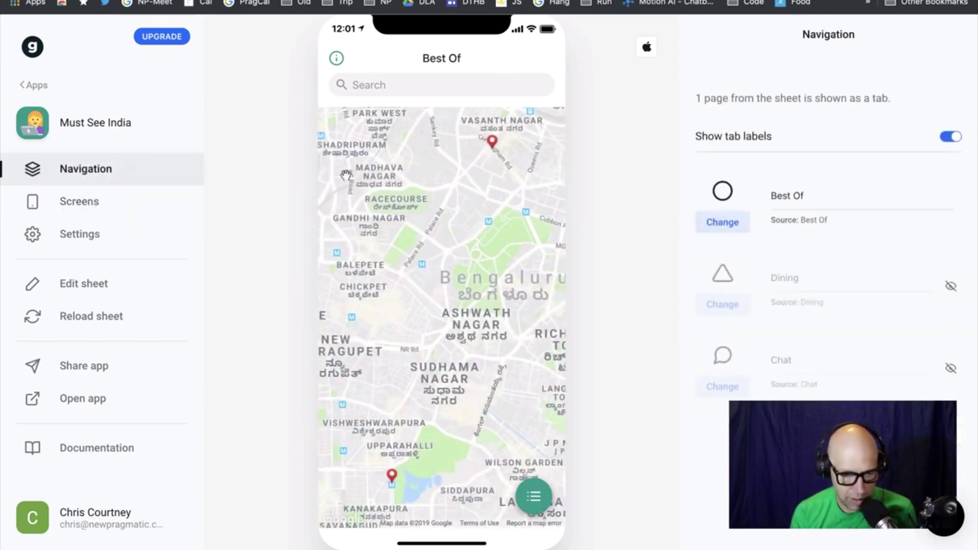
left_click(130, 130)
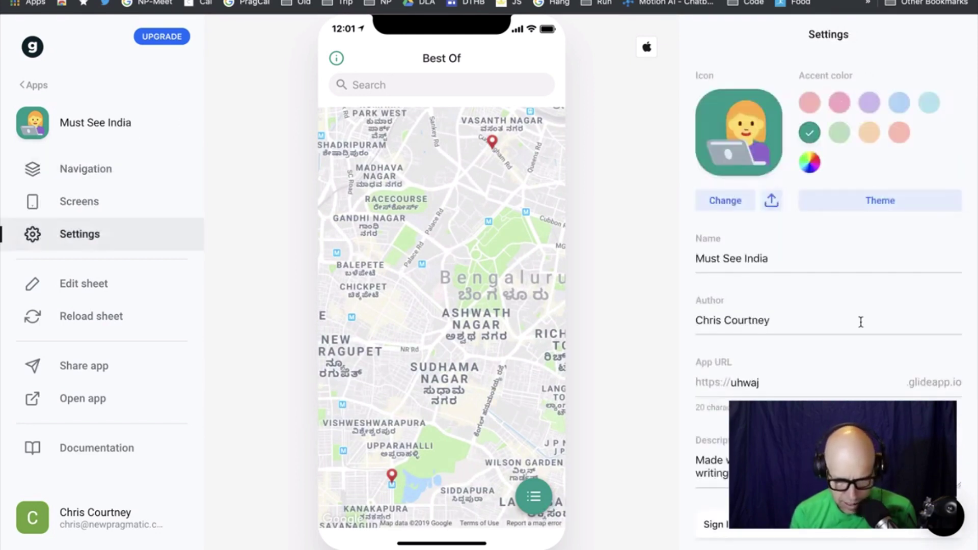
scroll(863, 374, "down", 3)
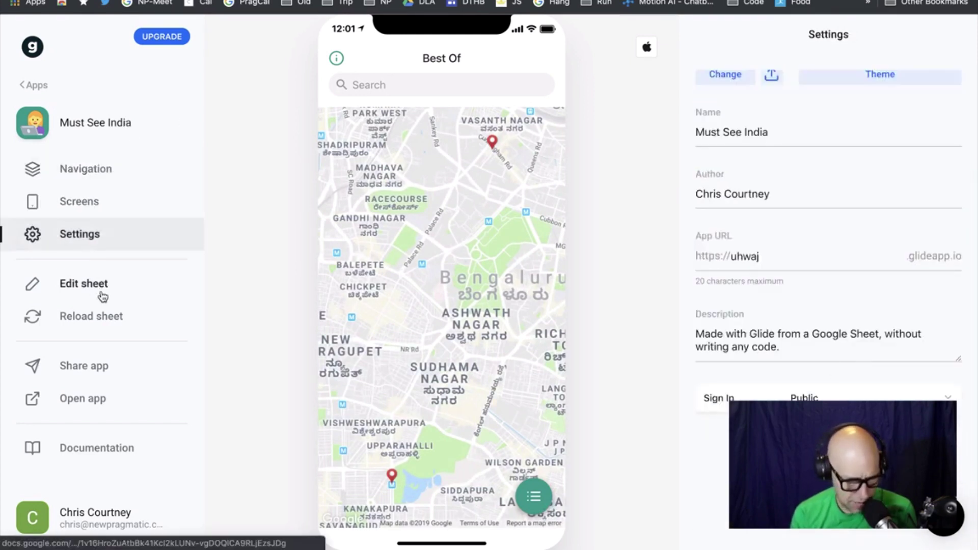
left_click(76, 202)
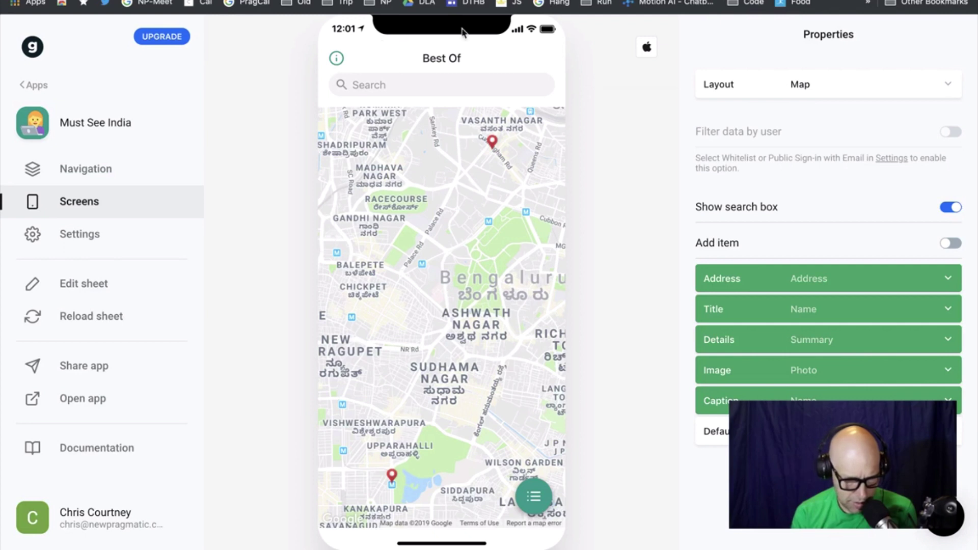
Toggle the preview between Android and iOS styles, then exit to My Apps
left_click(649, 49)
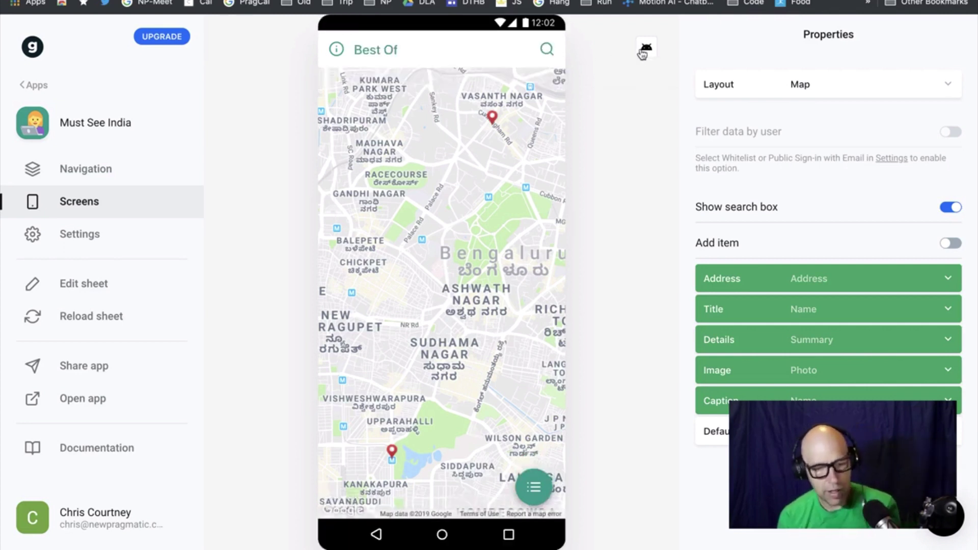
left_click(645, 50)
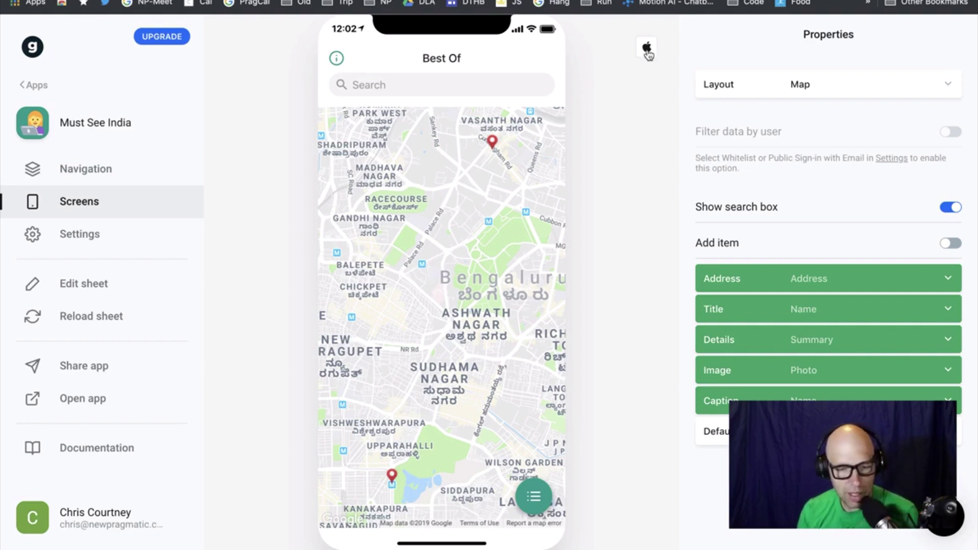
left_click(646, 48)
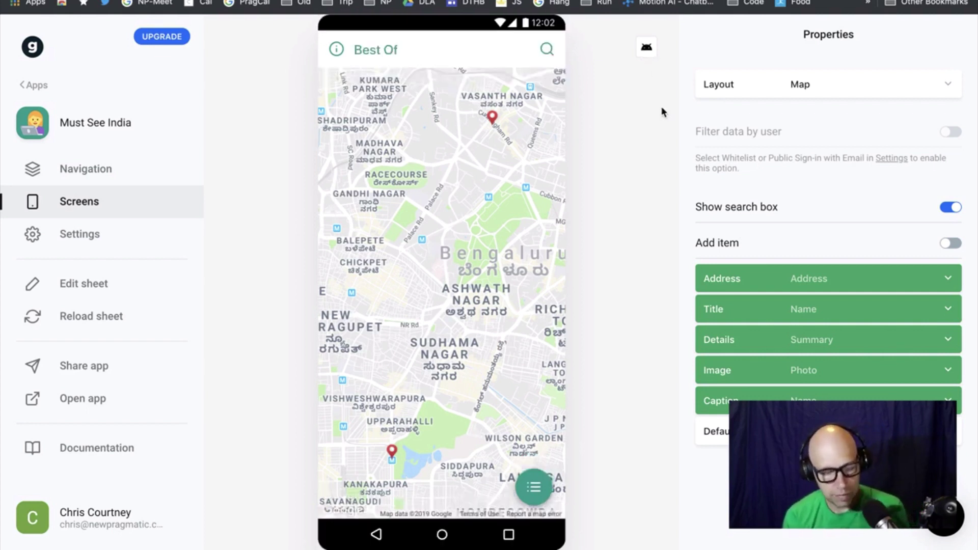
left_click(85, 169)
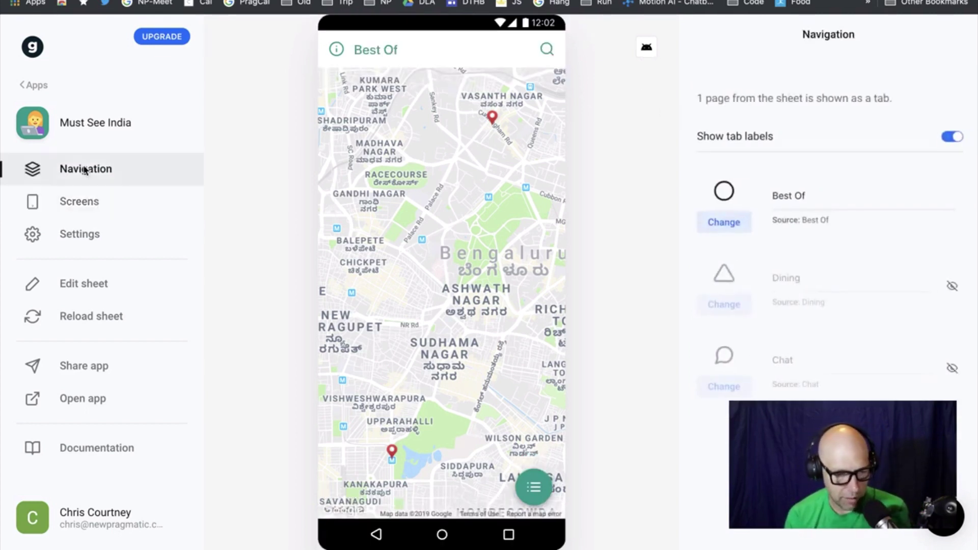
left_click(84, 200)
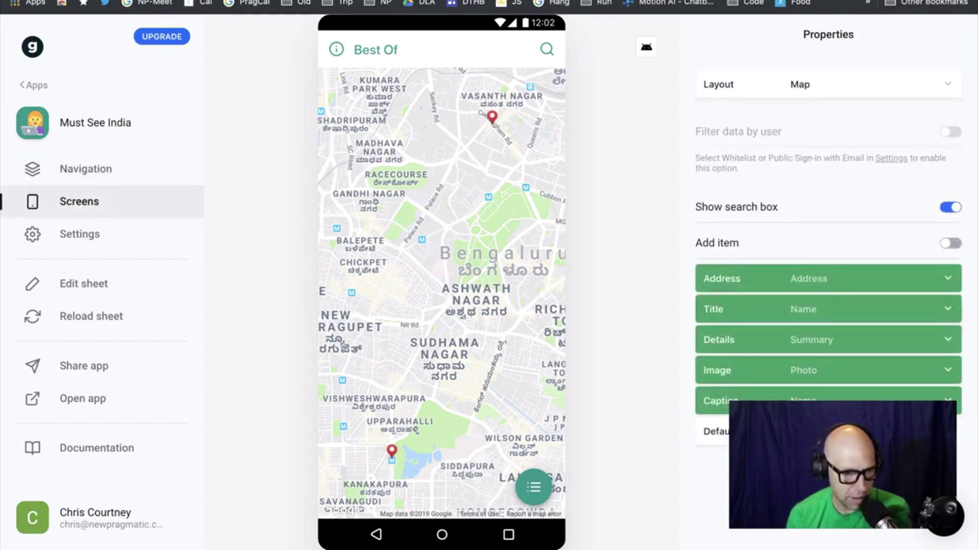
left_click(32, 86)
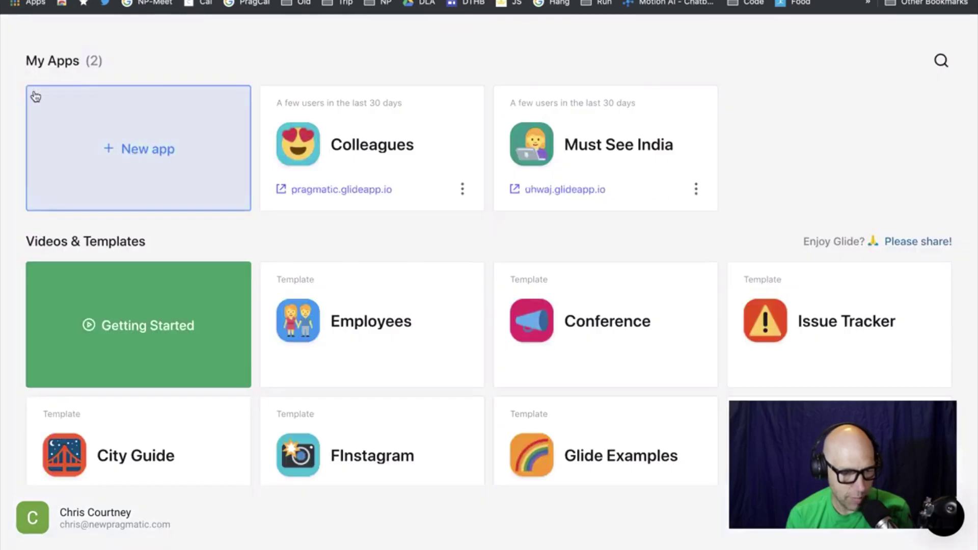
Open Colleagues, show its Students tab, and compare iOS and Android previews, ending on Android
left_click(398, 155)
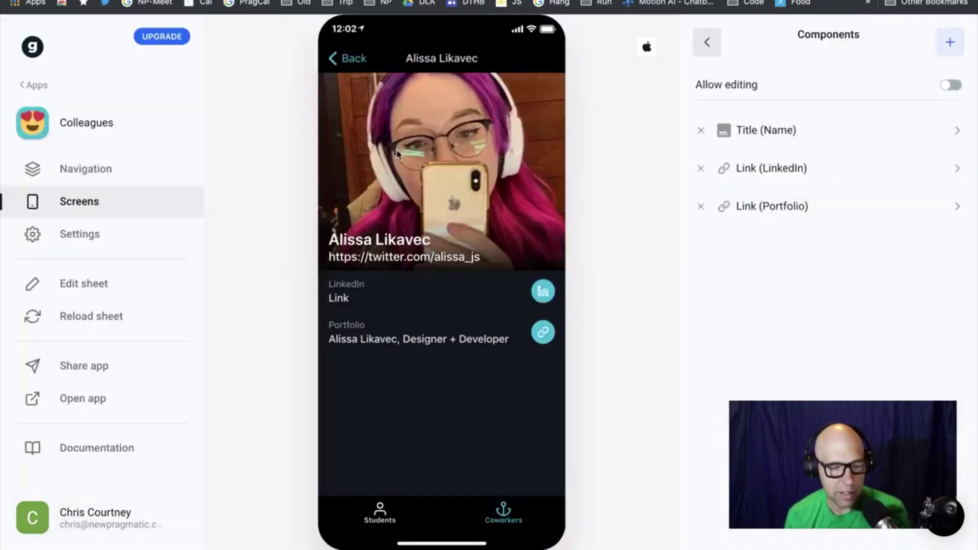
left_click(354, 59)
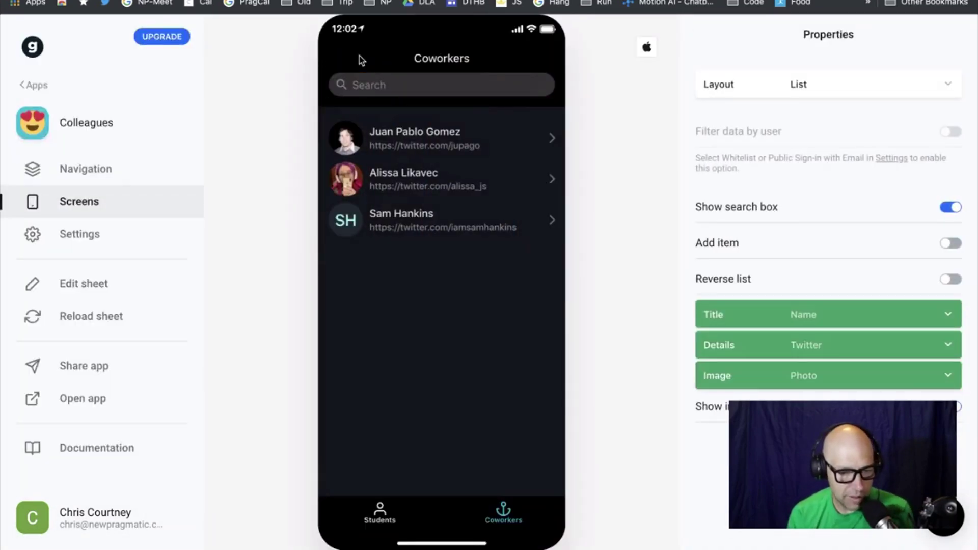
left_click(648, 48)
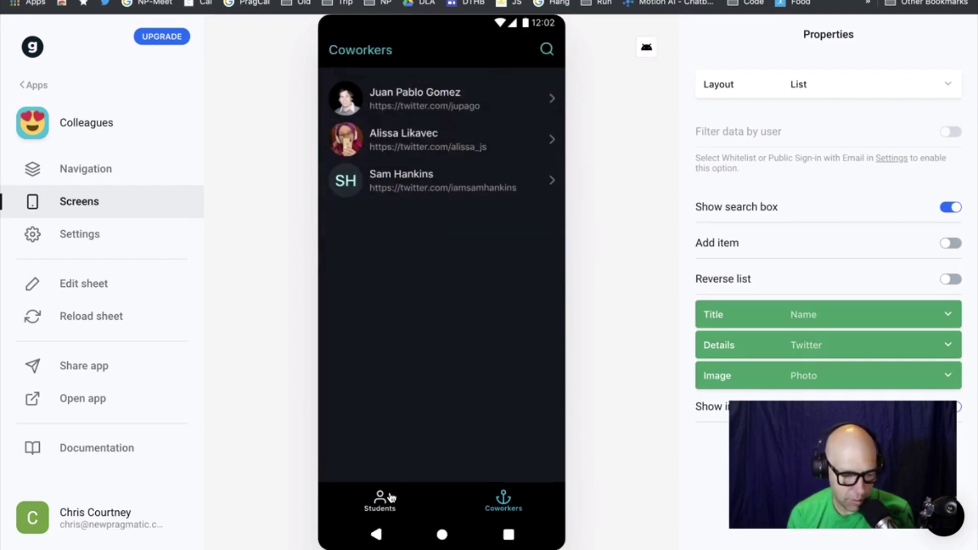
left_click(390, 497)
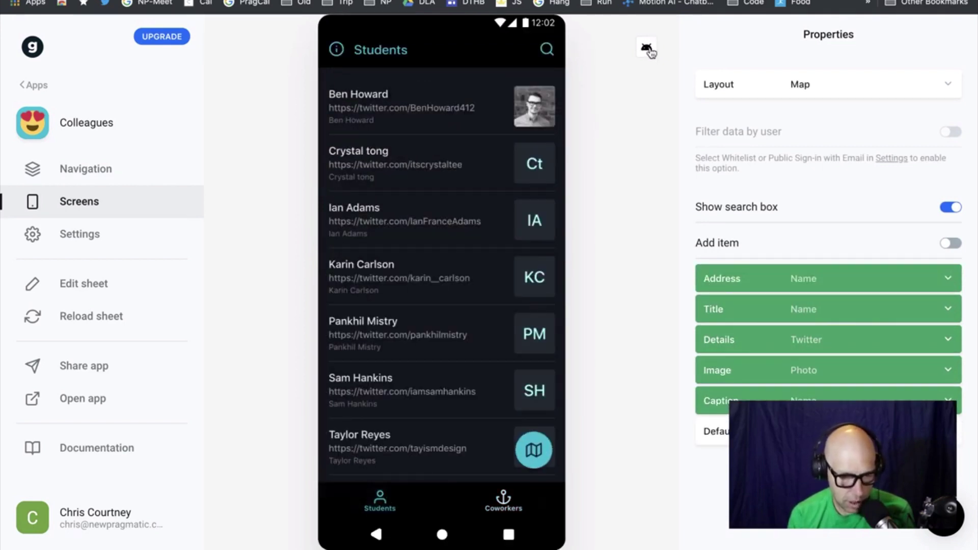
left_click(648, 48)
left_click(648, 48)
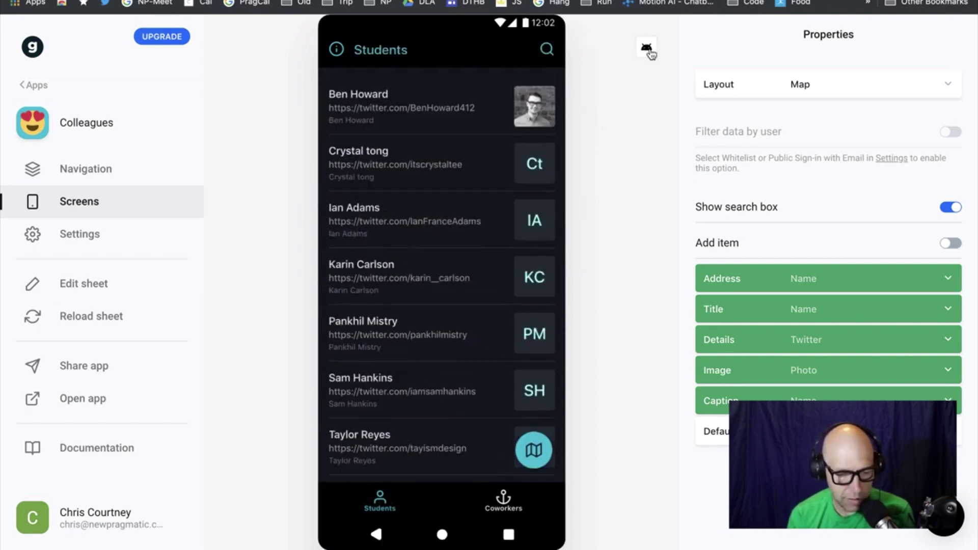
left_click(648, 48)
left_click(648, 48)
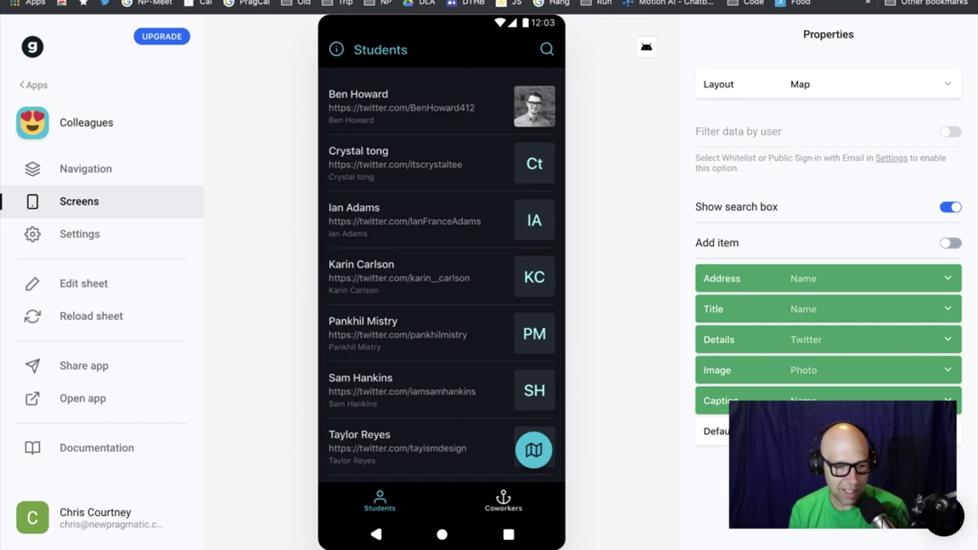
Load newpragmatic.com/how-it-works in a fresh Chrome tab using the address-bar autocomplete
key("super+t")
type("new")
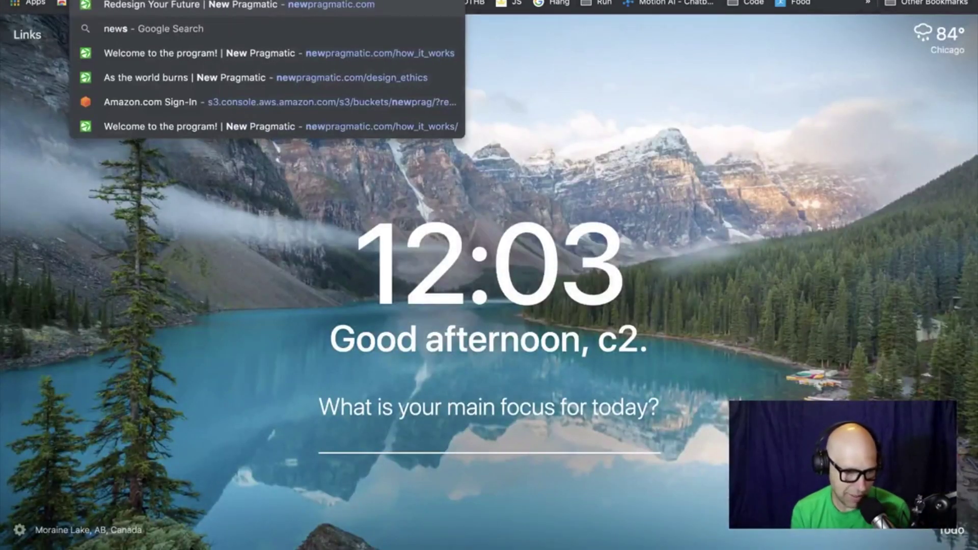
key("Right")
type("/ho")
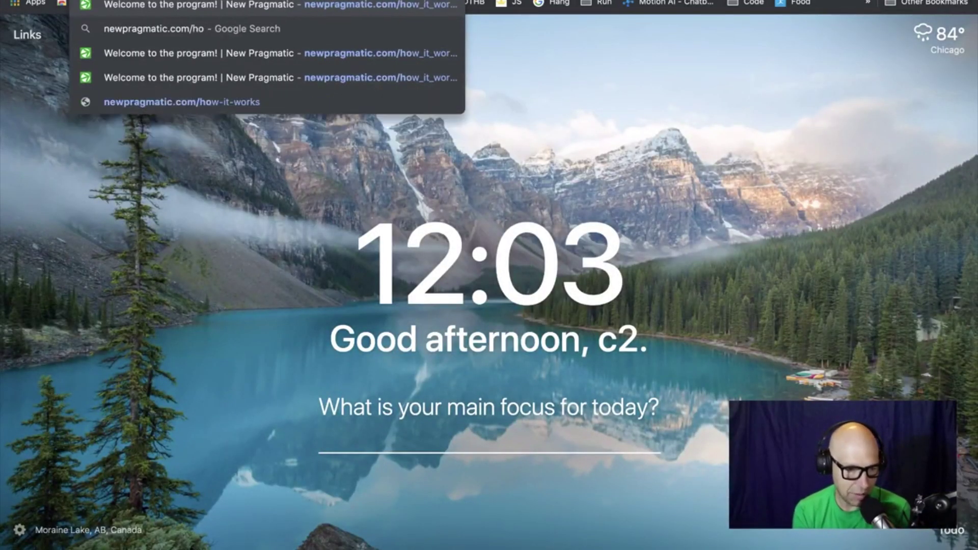
key("Return")
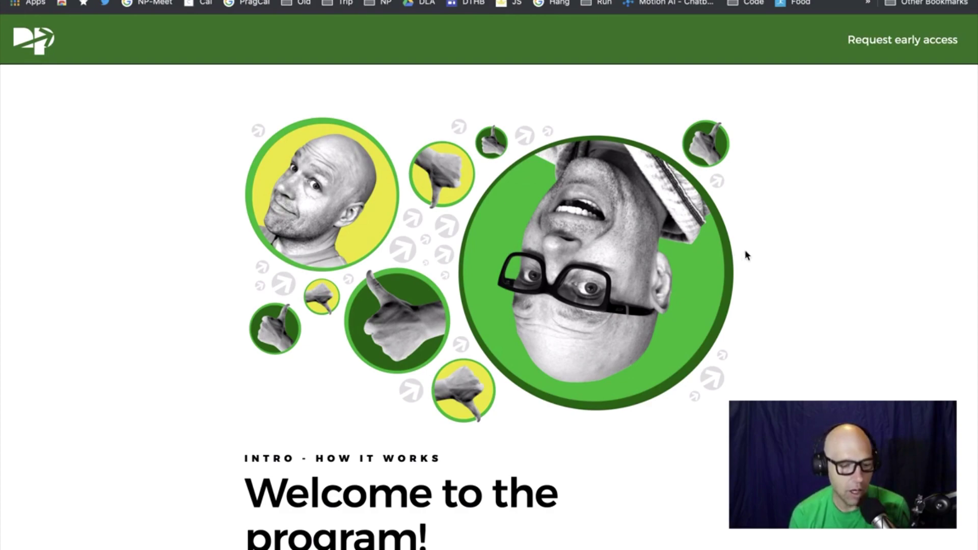
scroll(718, 257, "down", 3)
scroll(718, 259, "down", 5)
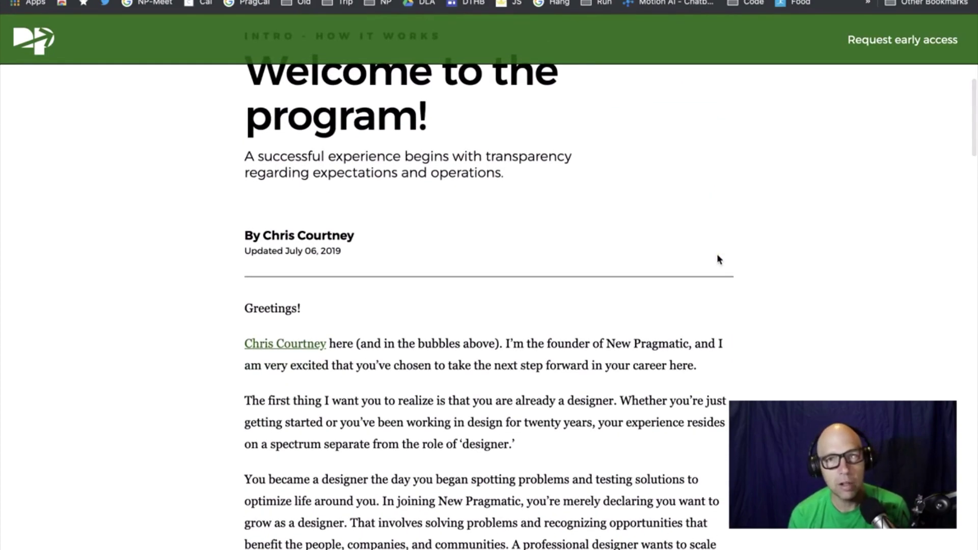
scroll(719, 259, "down", 15)
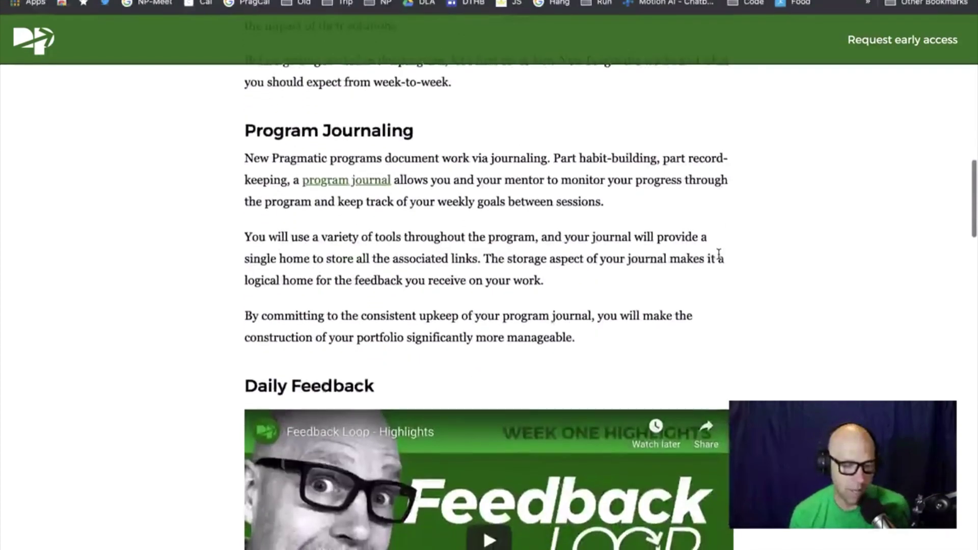
scroll(718, 254, "down", 20)
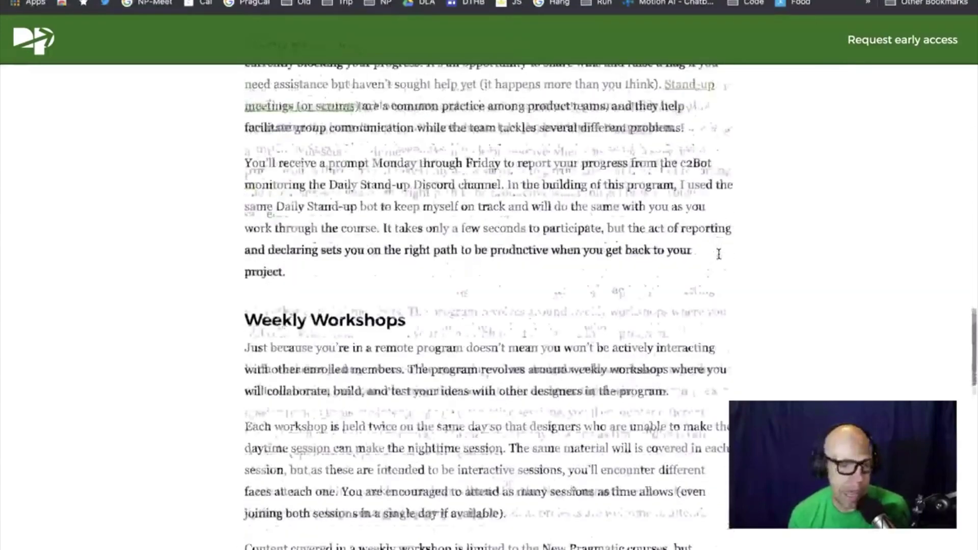
scroll(719, 254, "down", 5)
scroll(718, 254, "down", 1)
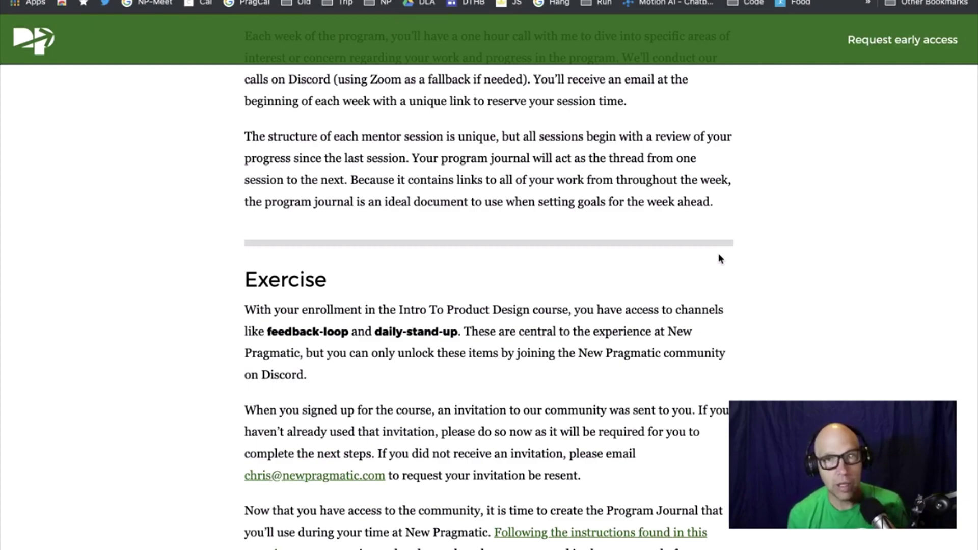
scroll(609, 257, "up", 20)
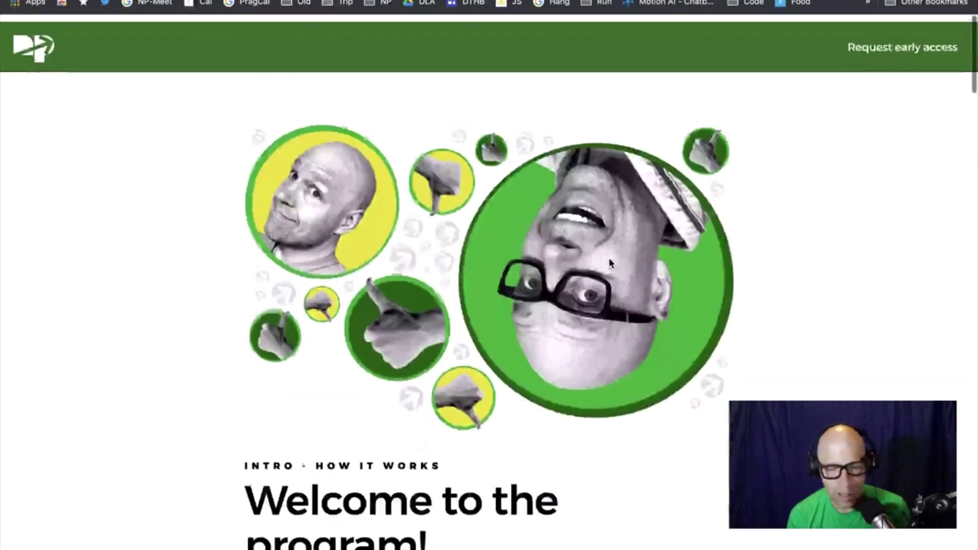